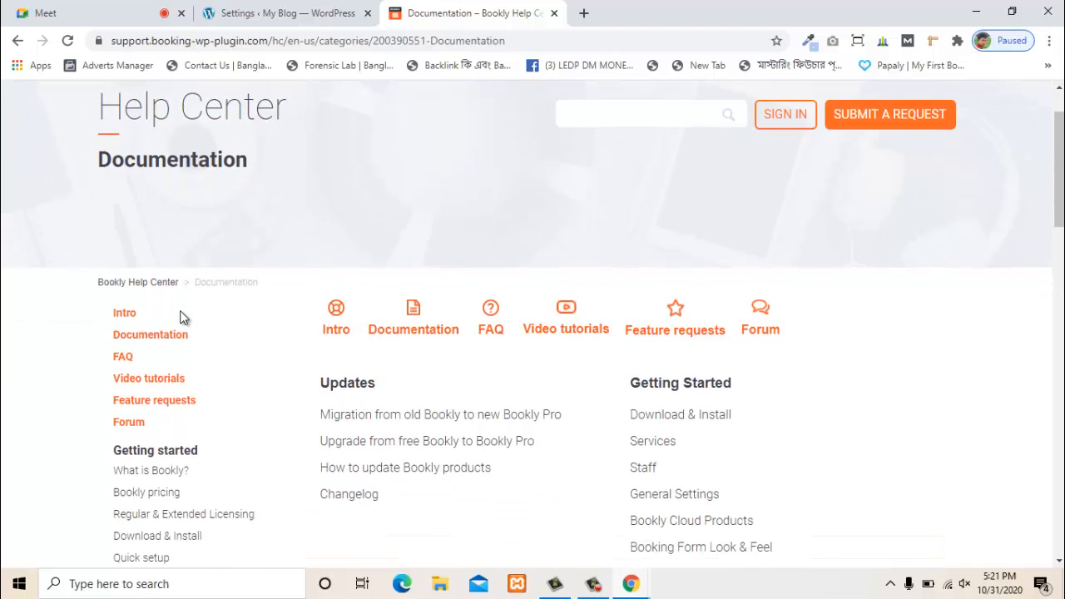
# - Search the Documentation page for 'short' to find the All Shortcodes article link
pyautogui.scroll(1, 181, 319)
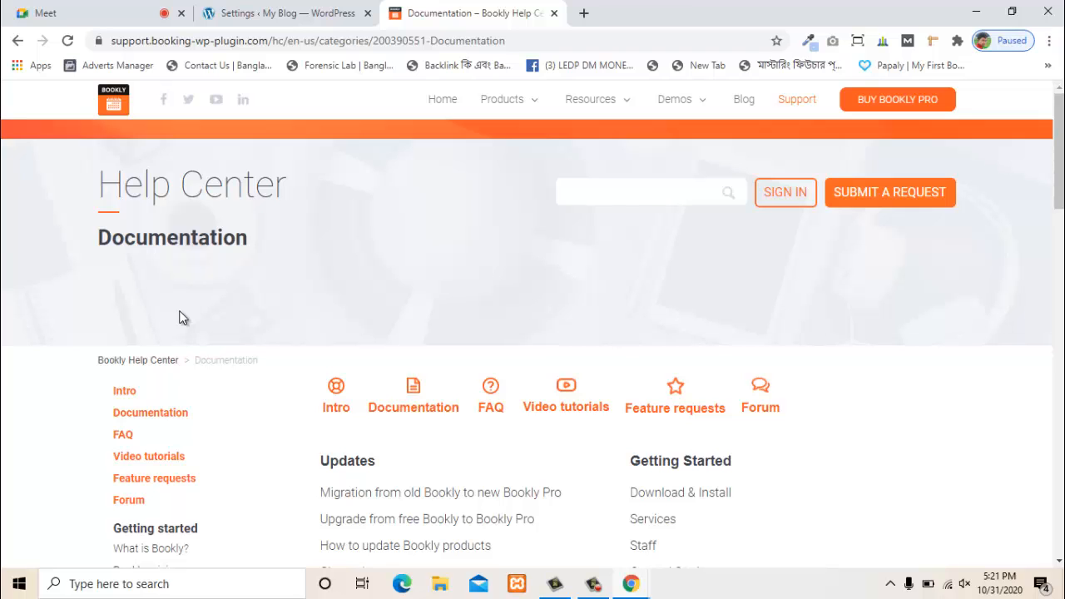
pyautogui.scroll(-3, 244, 330)
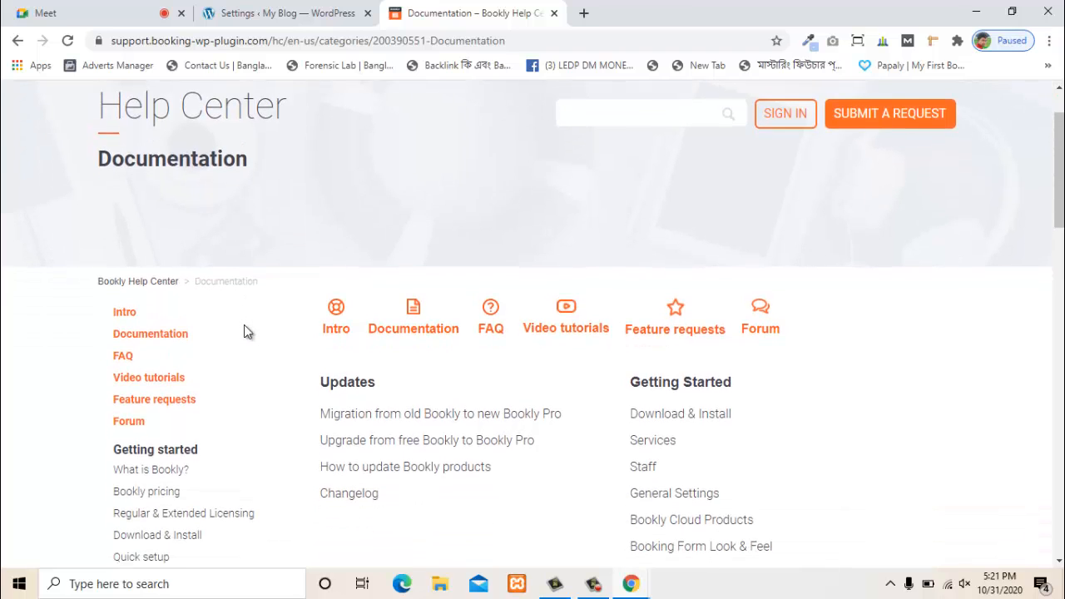
pyautogui.scroll(-2, 244, 330)
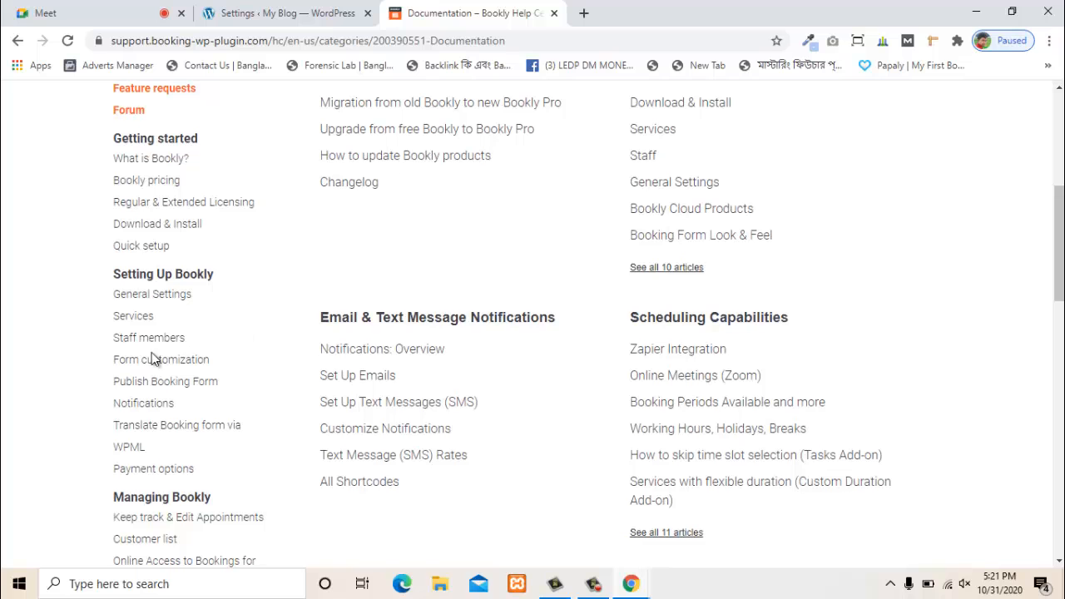
pyautogui.scroll(-1, 125, 308)
pyautogui.scroll(2, 147, 240)
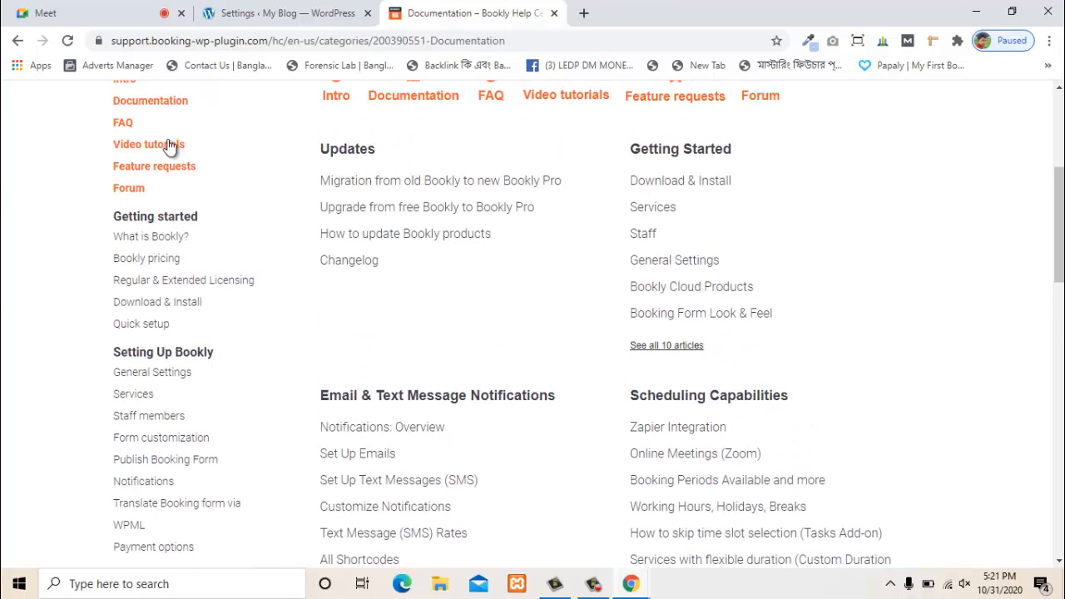
pyautogui.scroll(-3, 289, 278)
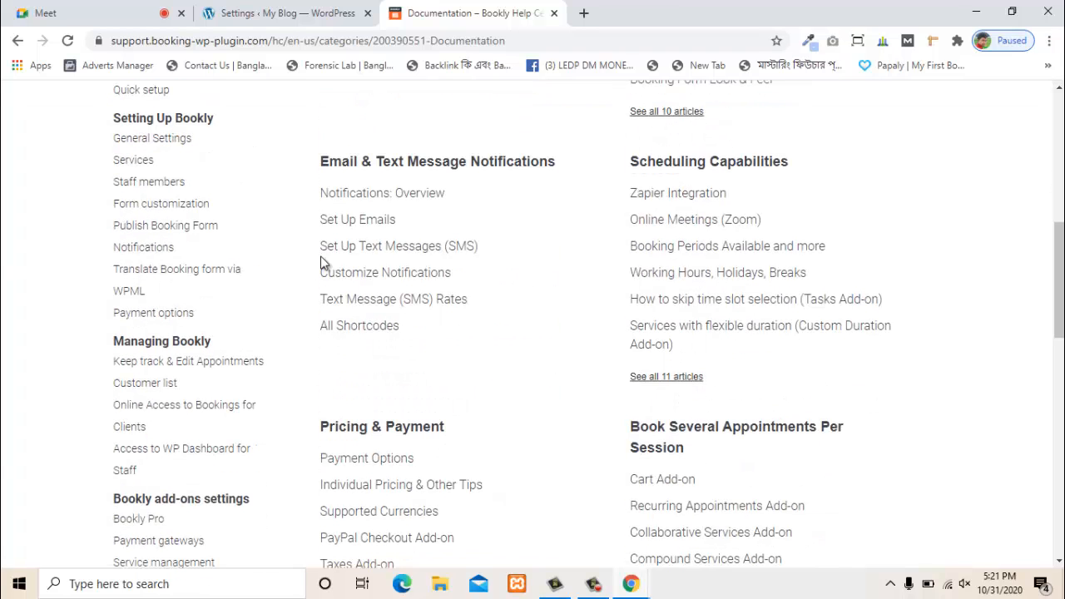
pyautogui.scroll(1, 500, 356)
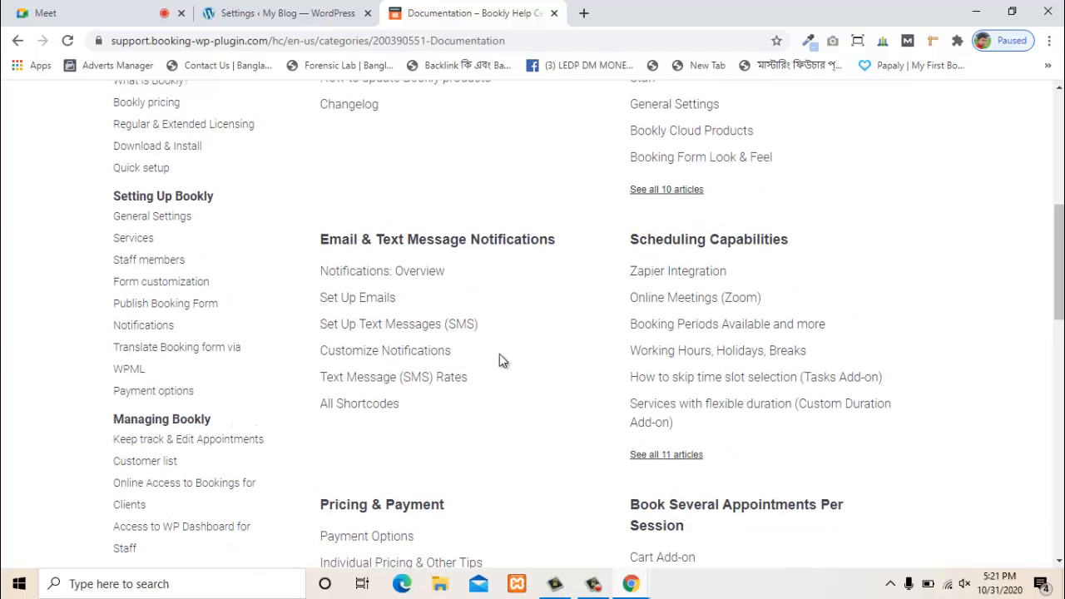
pyautogui.hotkey('ctrl', 'f')
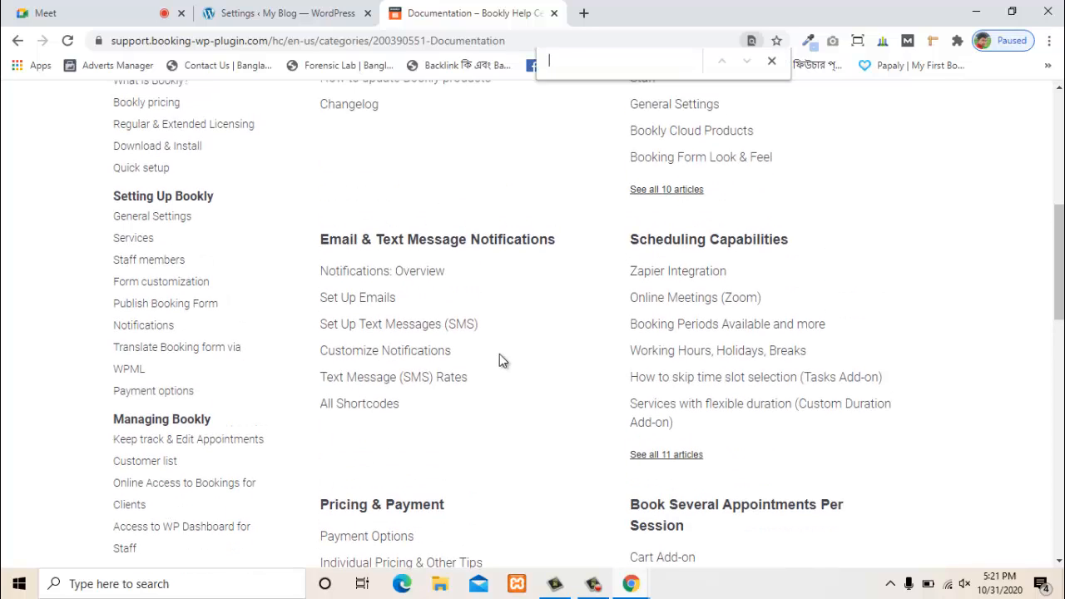
pyautogui.write('short')
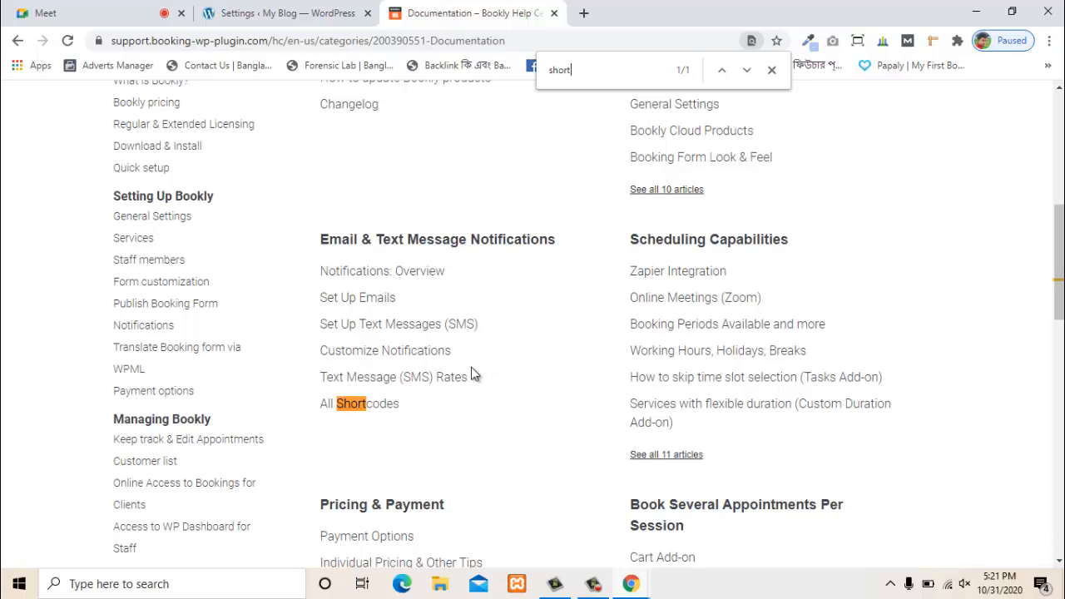
# - Open the All Shortcodes article and read through its list of shortcodes
pyautogui.click(365, 407)
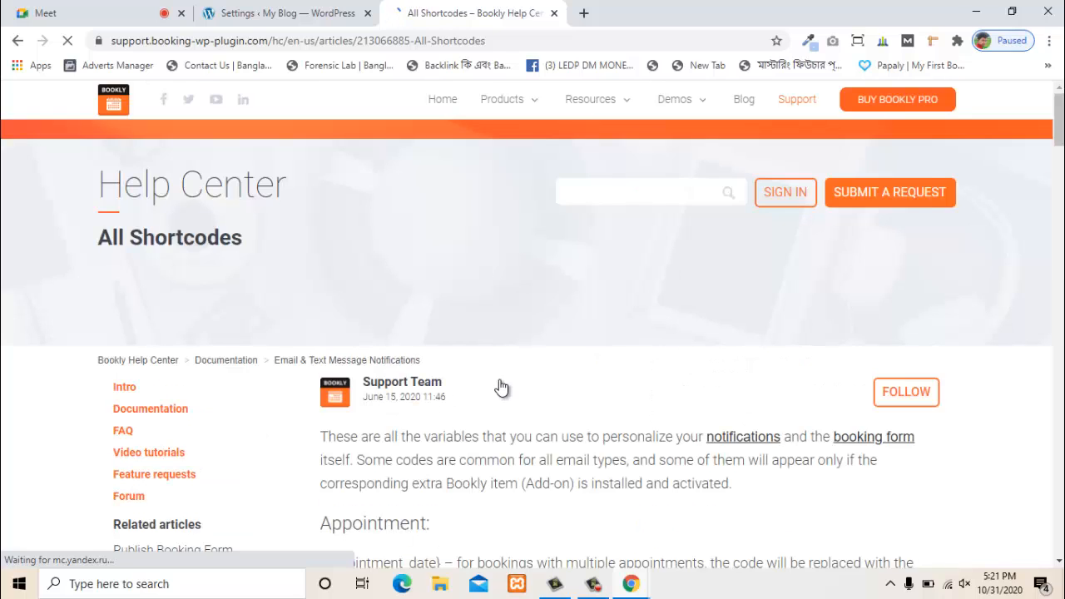
pyautogui.scroll(-3, 501, 379)
pyautogui.scroll(-2, 501, 379)
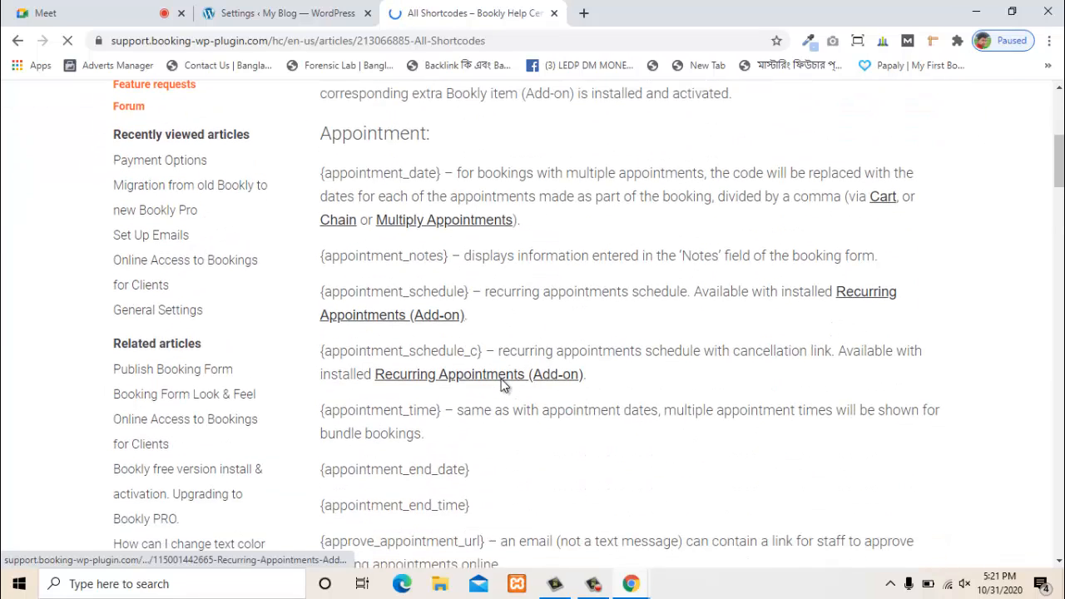
pyautogui.scroll(1, 501, 379)
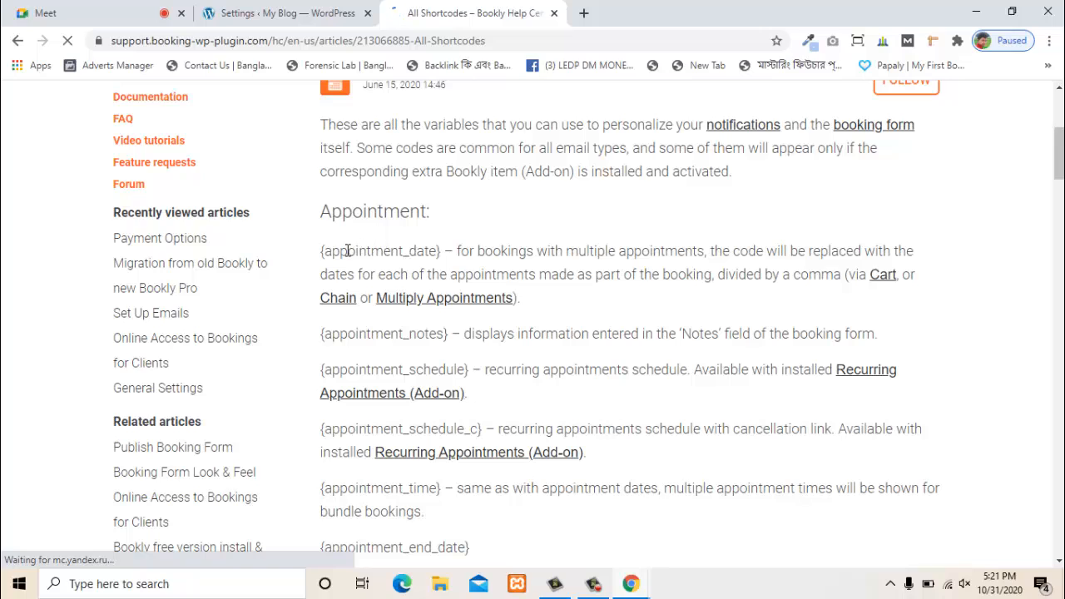
pyautogui.moveTo(330, 252); pyautogui.dragTo(497, 276)
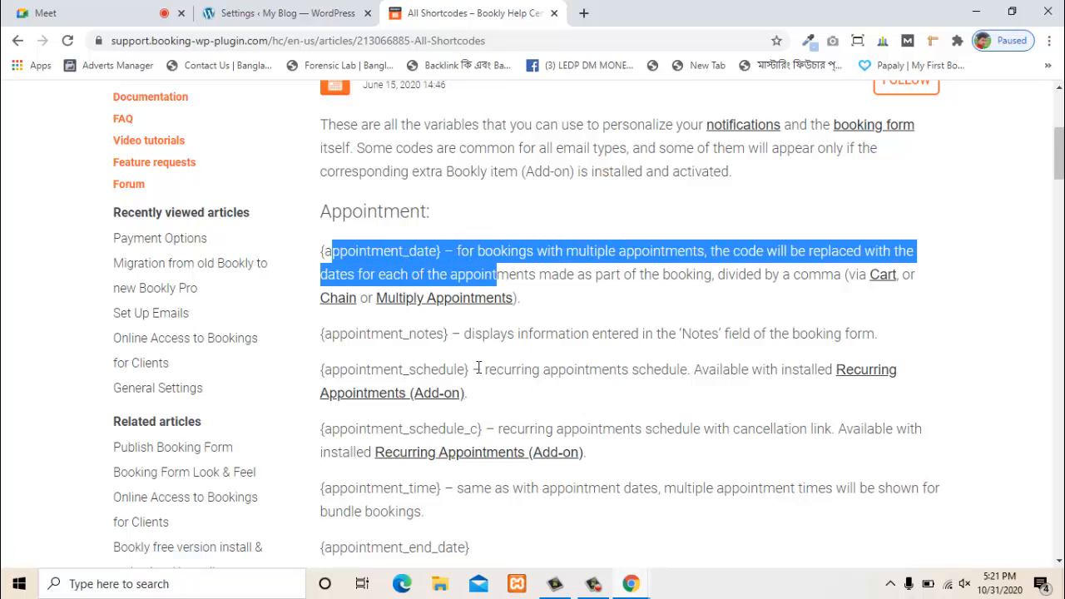
pyautogui.scroll(-1, 422, 337)
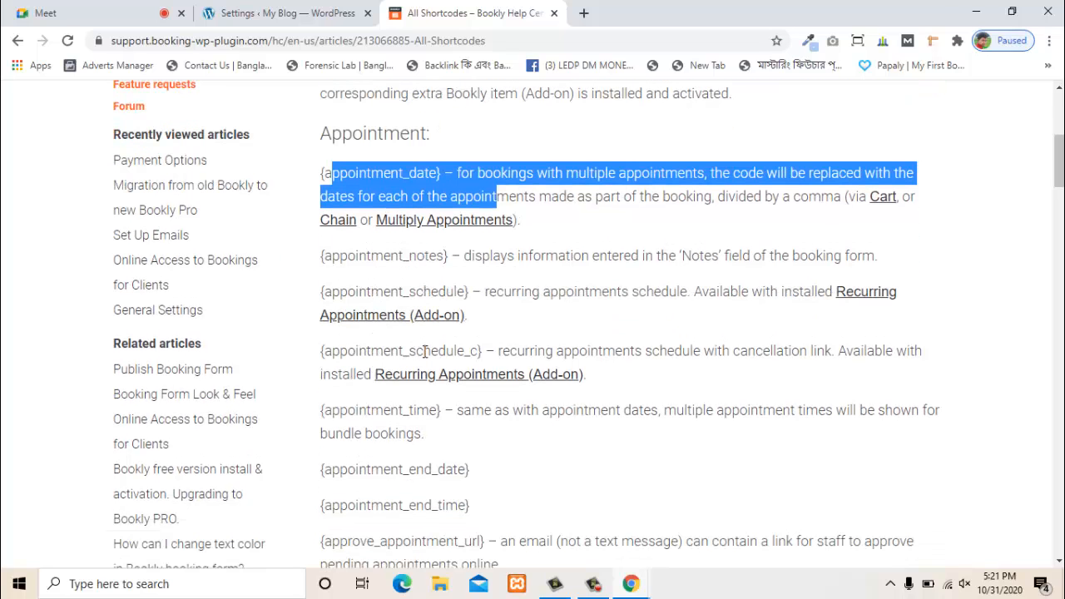
pyautogui.scroll(-1, 663, 406)
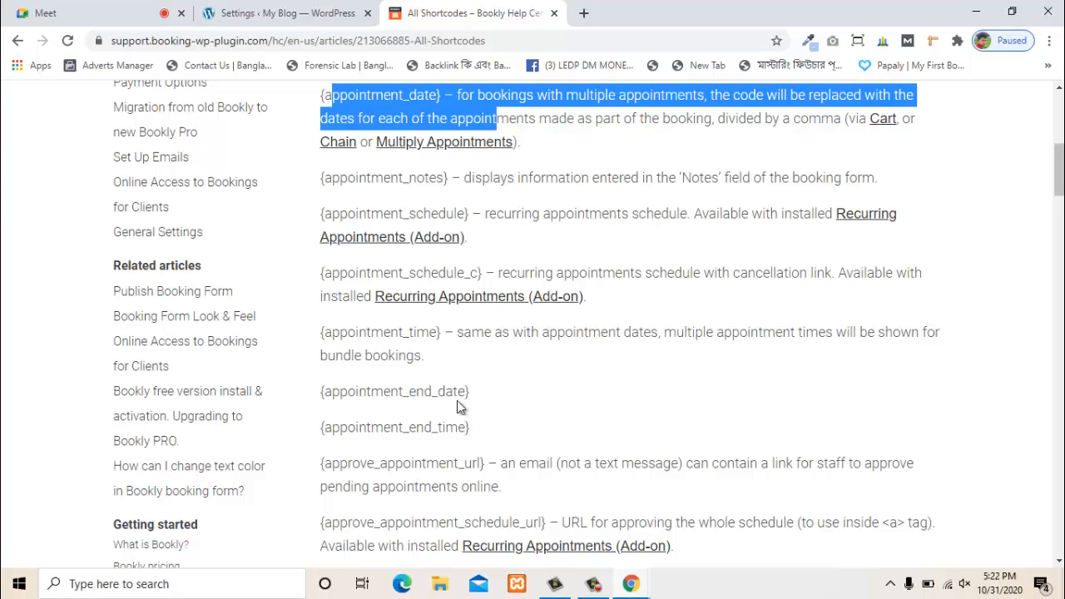
pyautogui.scroll(-1, 528, 392)
pyautogui.scroll(-2, 559, 346)
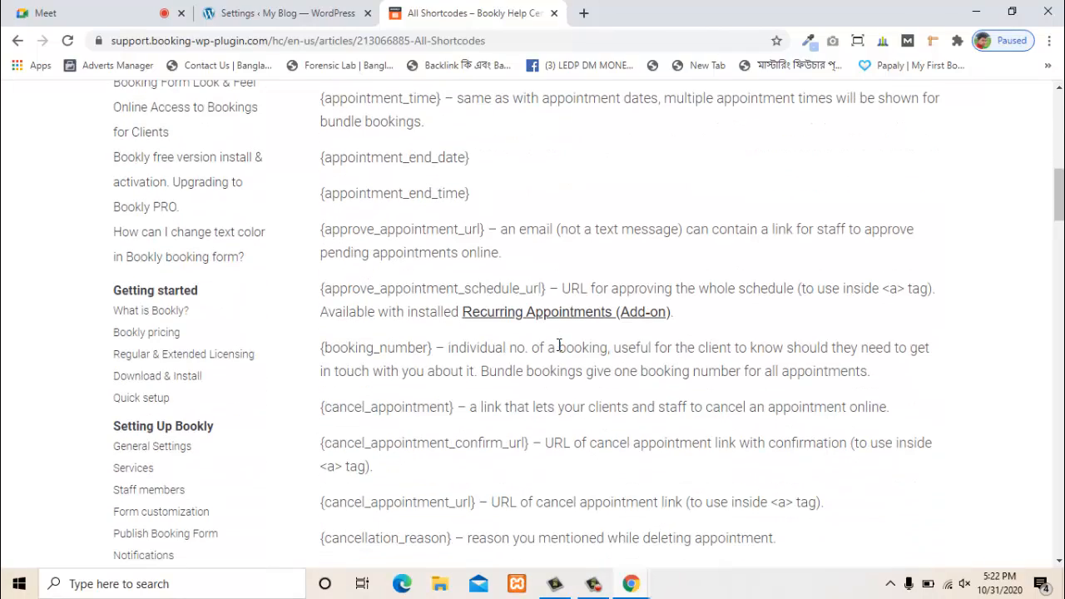
pyautogui.scroll(-3, 559, 346)
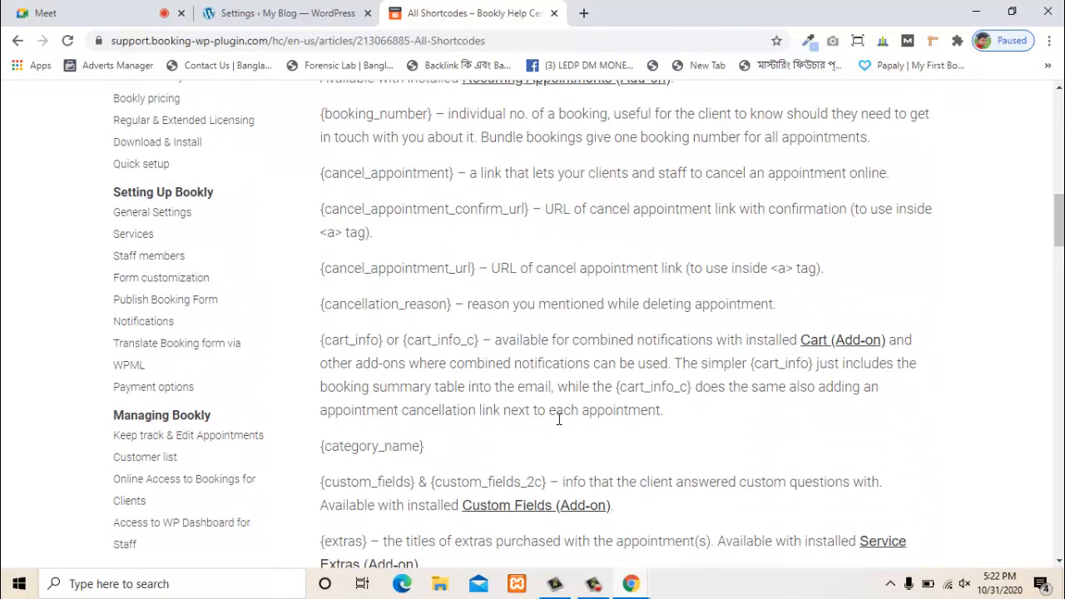
pyautogui.scroll(-4, 559, 420)
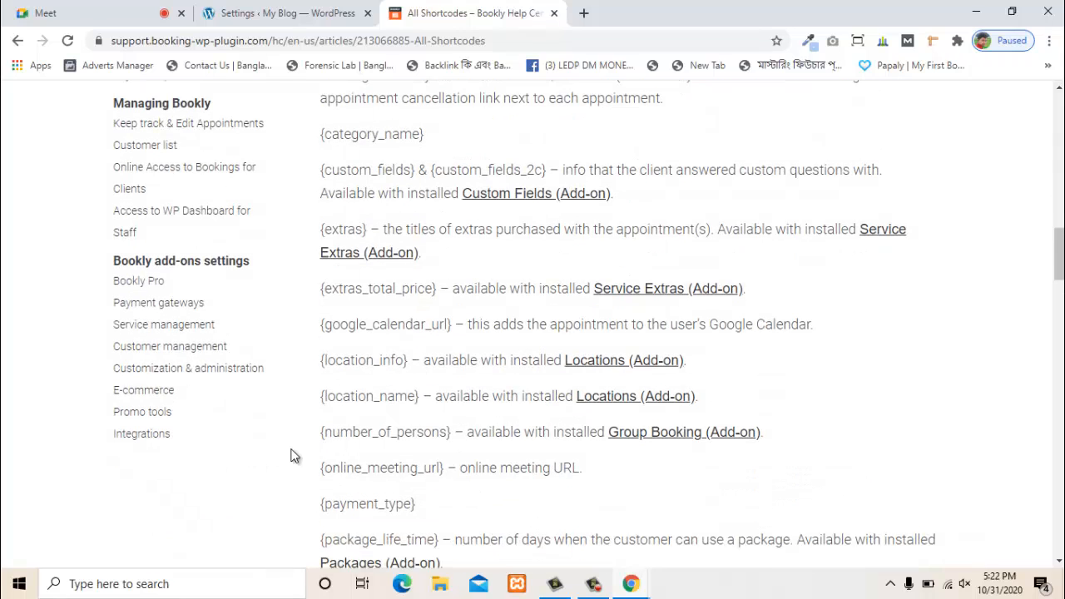
pyautogui.scroll(-3, 571, 434)
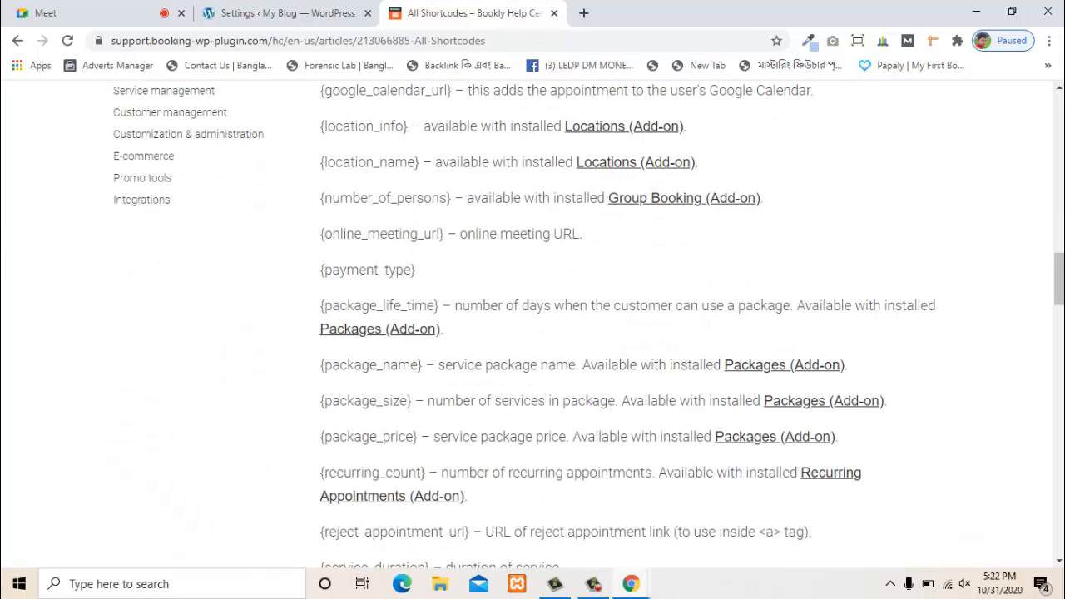
pyautogui.click(593, 585)
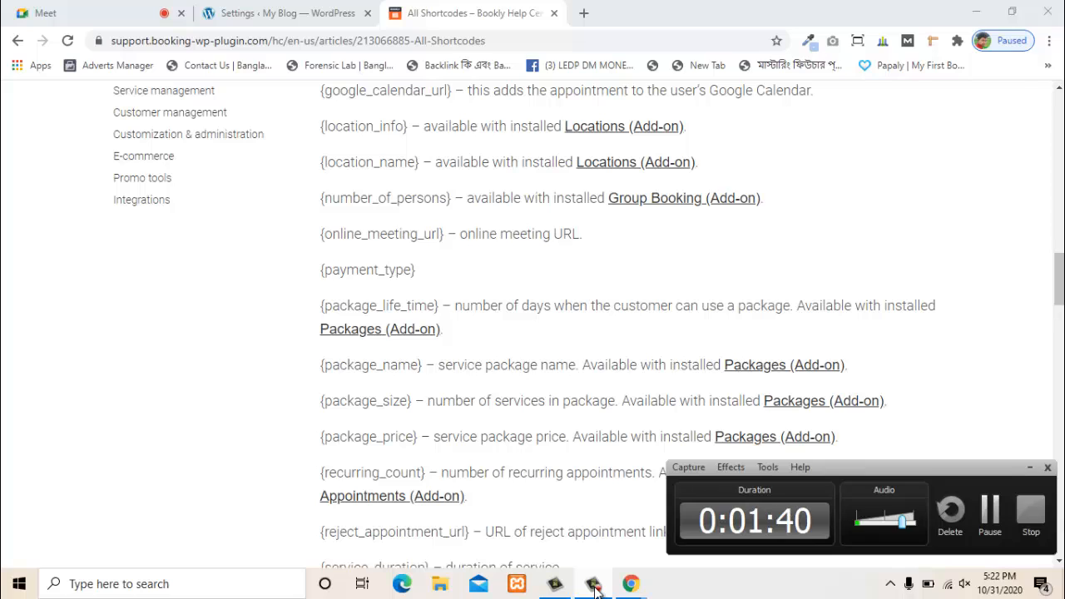
pyautogui.click(593, 585)
pyautogui.scroll(-12, 564, 292)
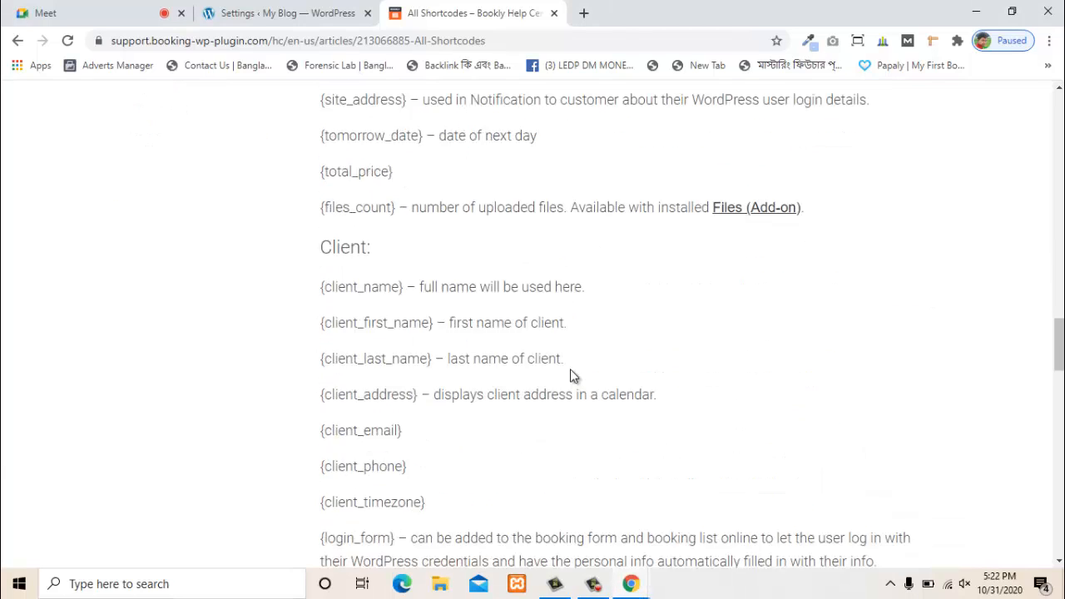
pyautogui.scroll(-15, 569, 382)
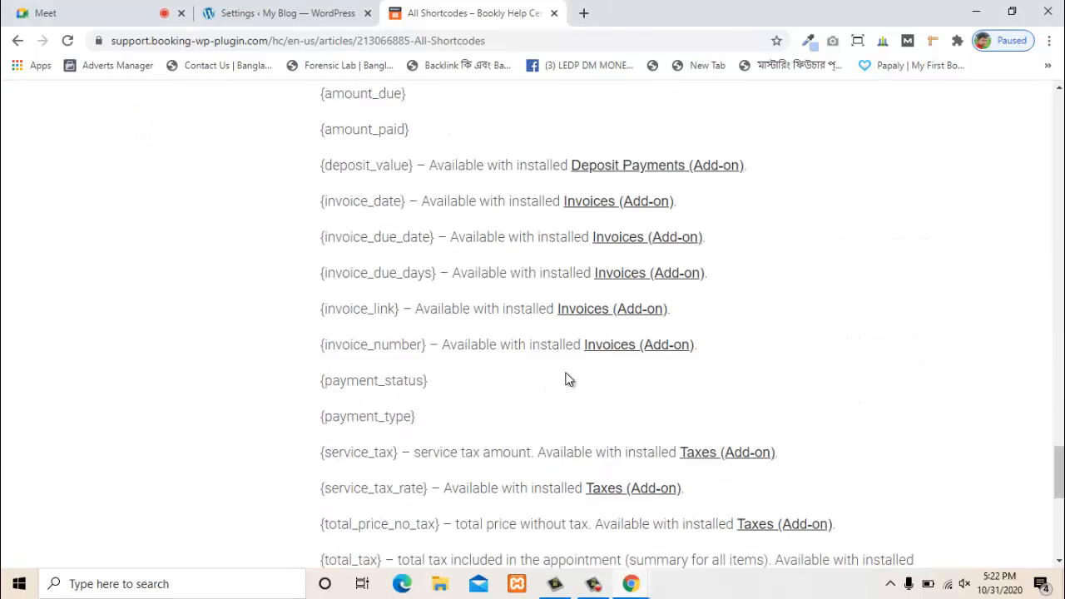
pyautogui.scroll(20, 566, 379)
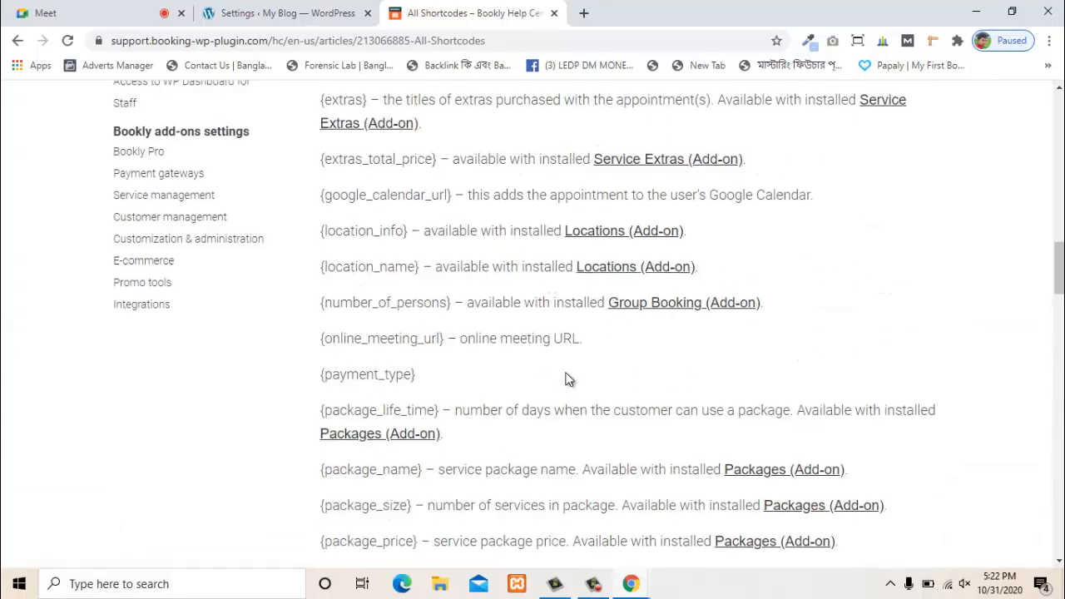
pyautogui.scroll(10, 534, 369)
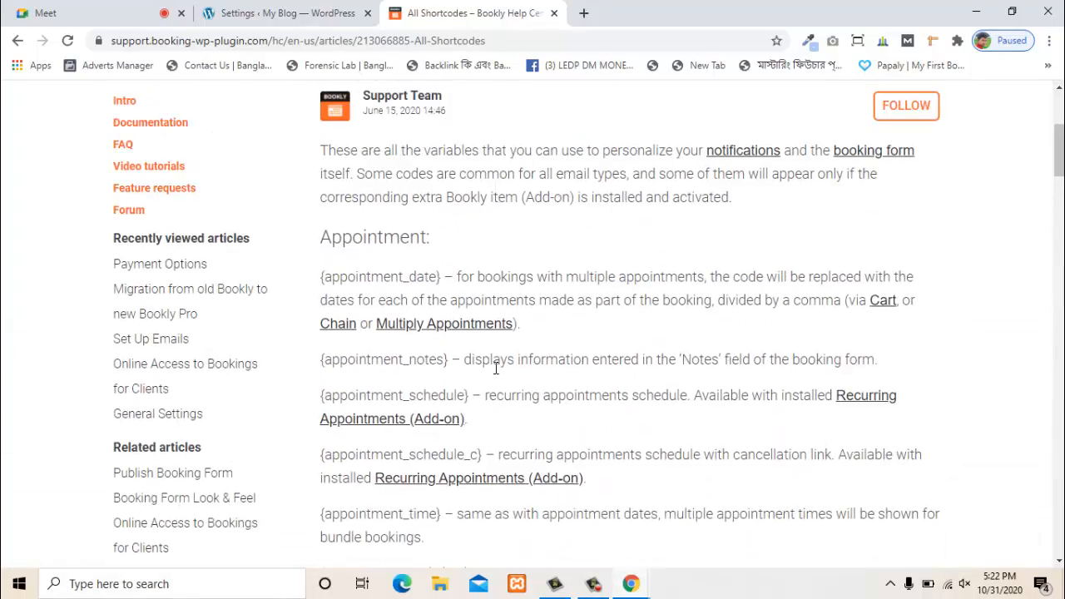
pyautogui.scroll(2, 516, 358)
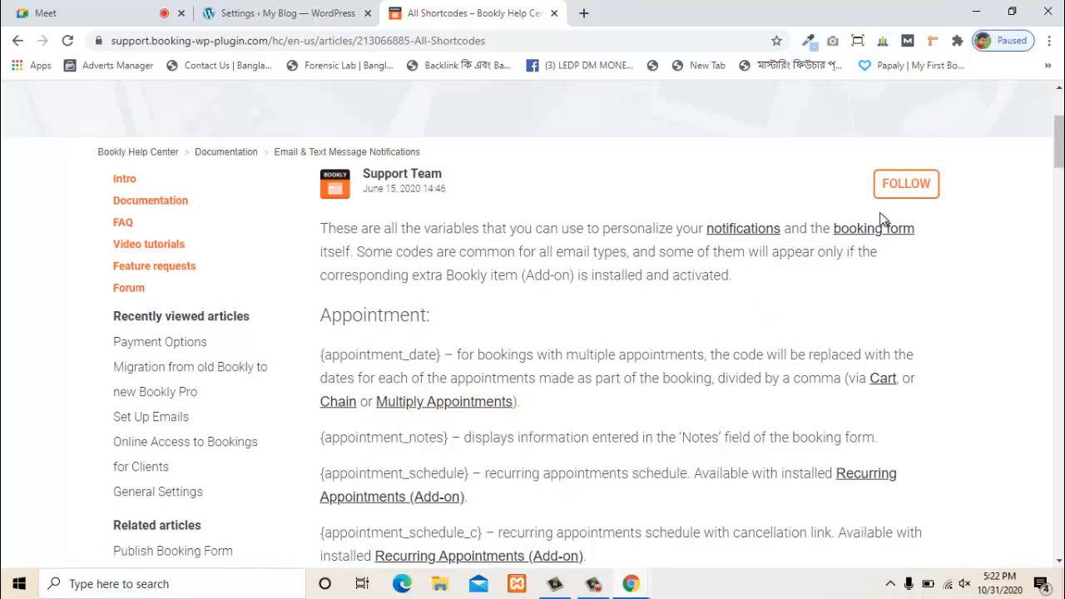
# - Open the booking form appearance article in a new tab and read it
pyautogui.rightClick(842, 231)
pyautogui.click(878, 248)
pyautogui.scroll(-1, 354, 349)
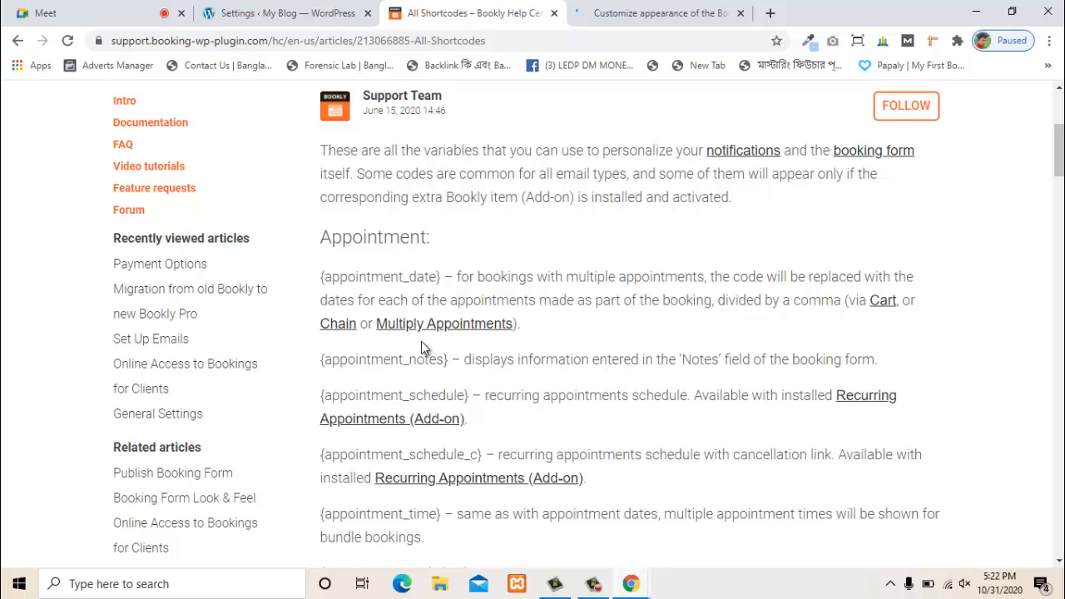
pyautogui.click(646, 14)
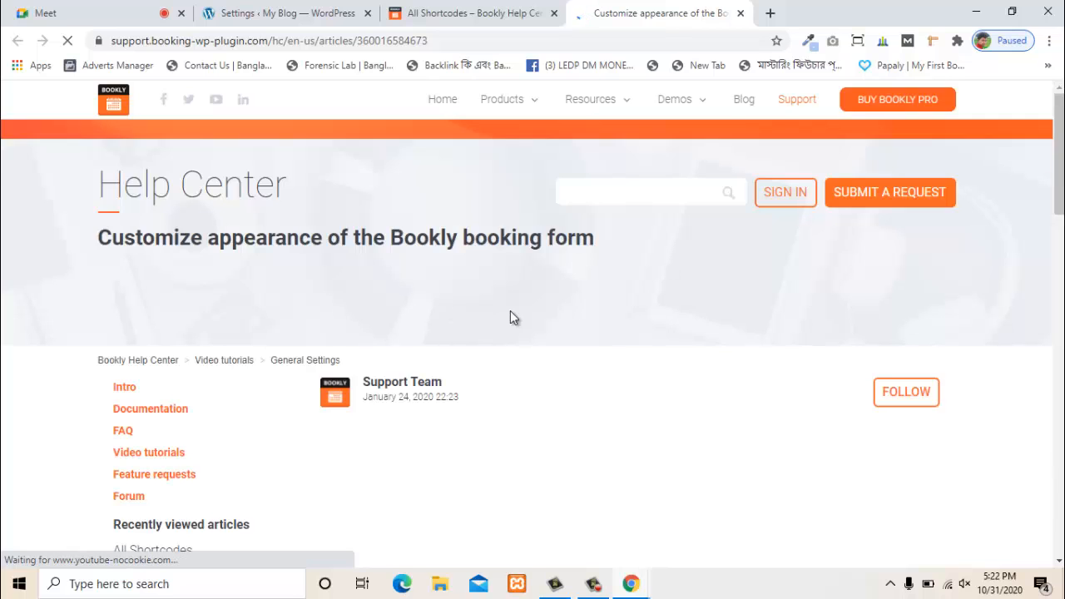
pyautogui.scroll(-4, 503, 333)
pyautogui.scroll(-2, 575, 389)
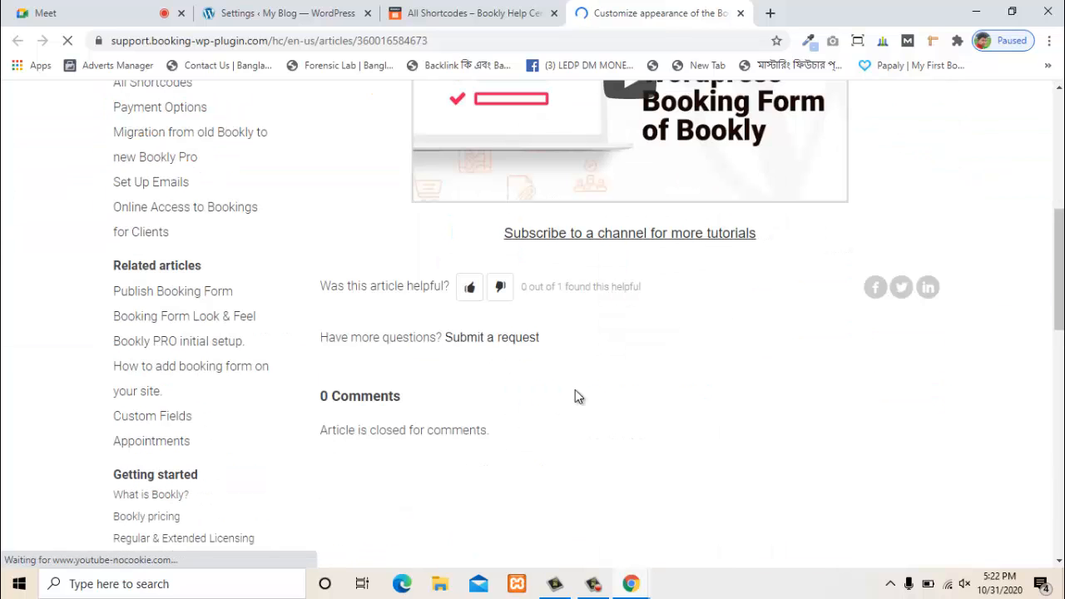
pyautogui.scroll(-3, 572, 374)
pyautogui.scroll(6, 572, 374)
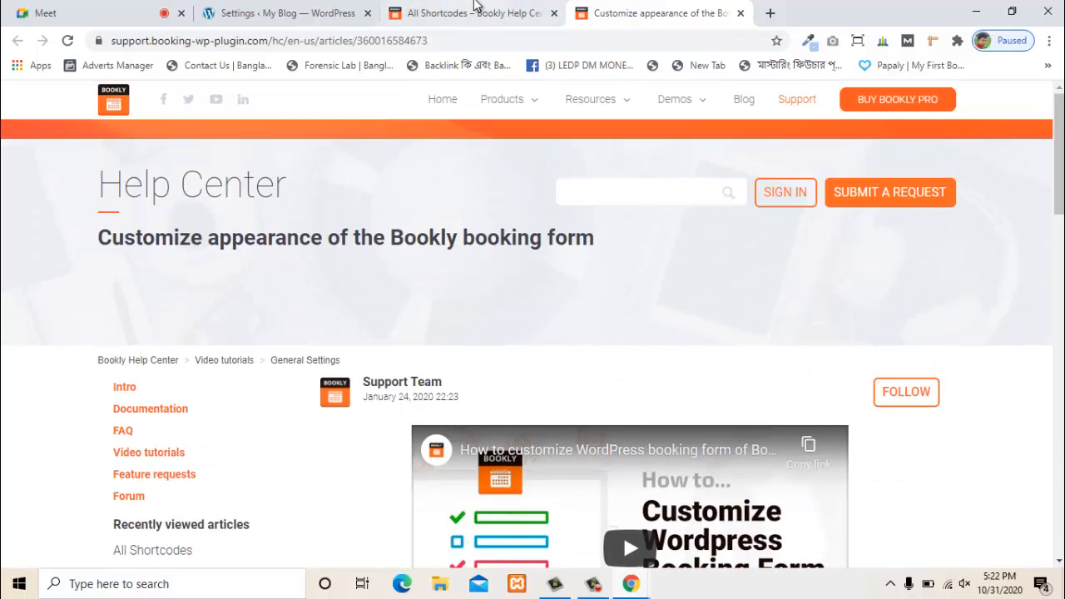
# - Return to the WordPress admin and add a new page, which opens in Elementor
pyautogui.click(474, 13)
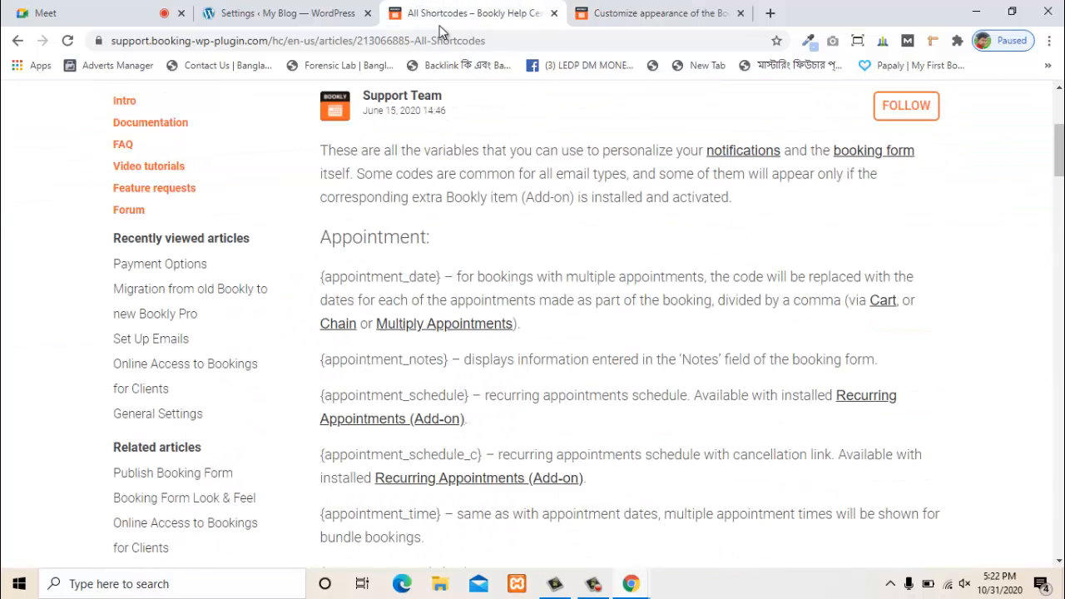
pyautogui.scroll(2, 198, 316)
pyautogui.click(333, 13)
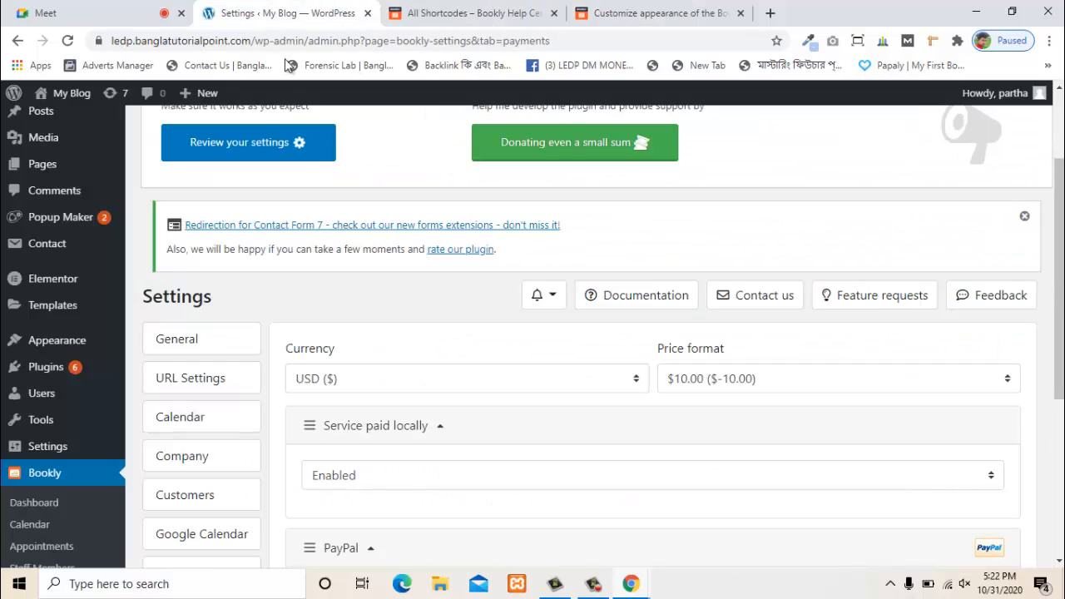
pyautogui.scroll(1, 395, 397)
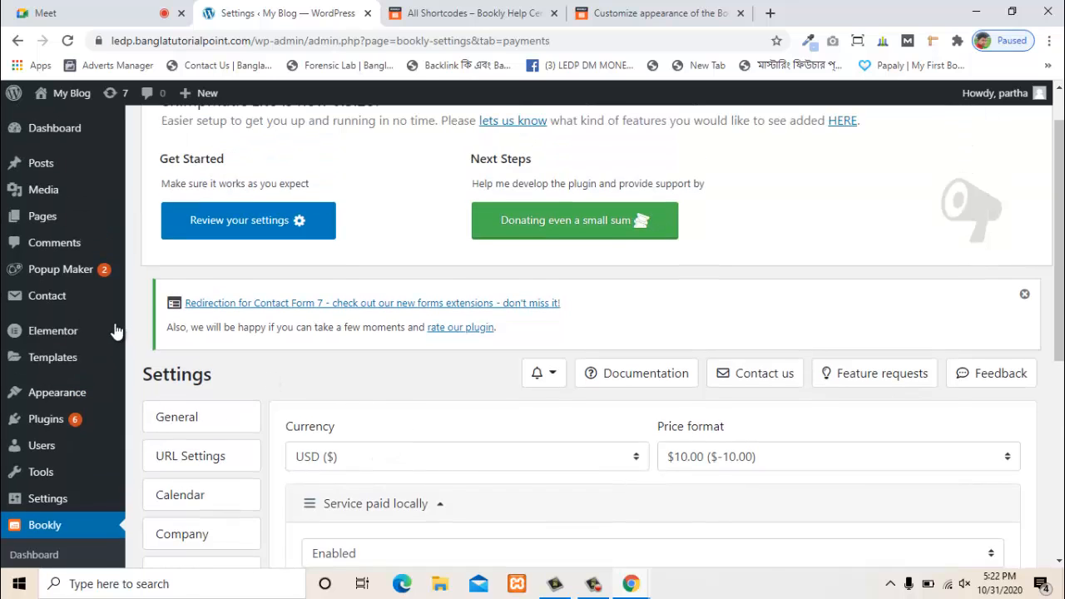
pyautogui.scroll(1, 116, 332)
pyautogui.moveTo(63, 218)
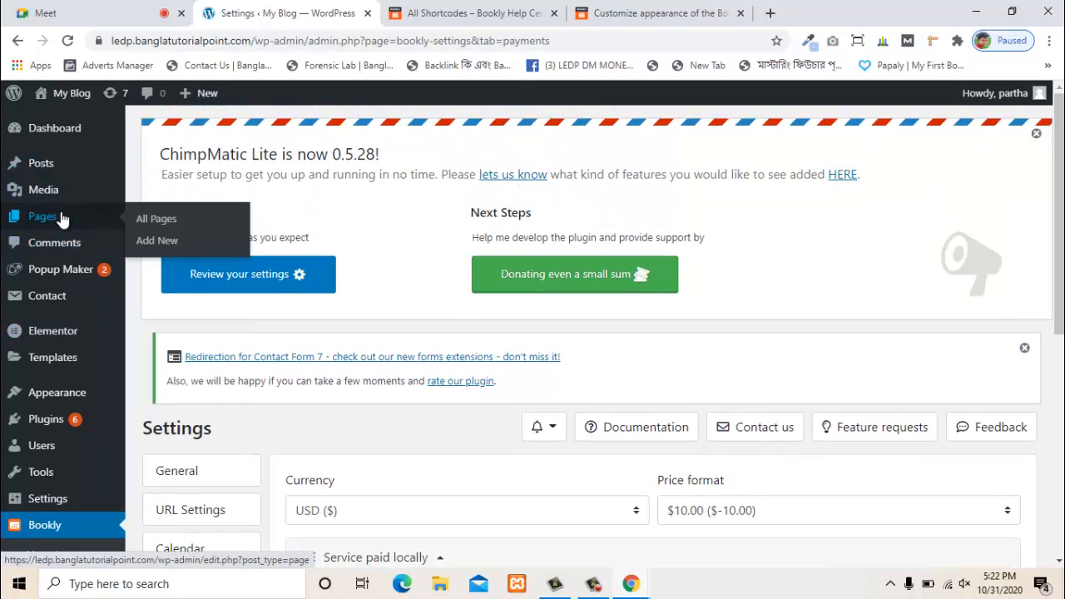
pyautogui.click(156, 247)
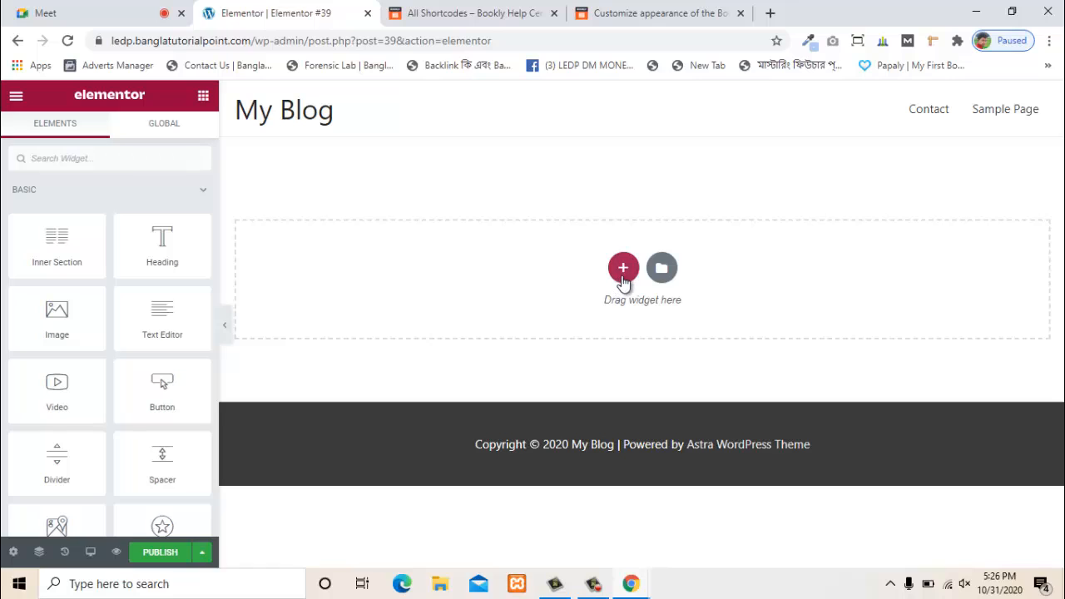
# - Add a single-column section to the page and browse its widget list
pyautogui.click(623, 268)
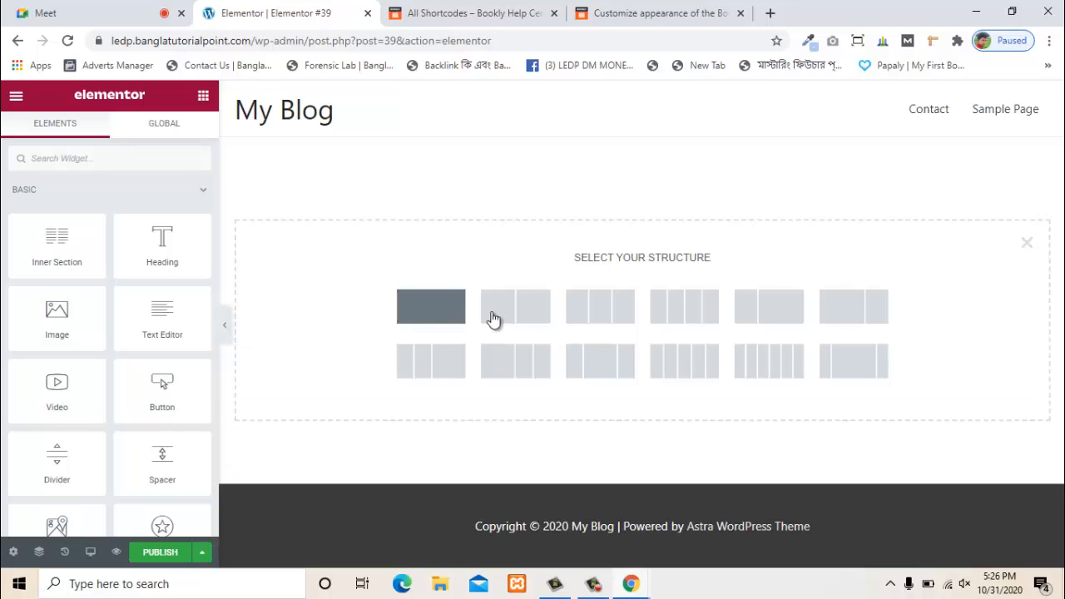
pyautogui.click(434, 308)
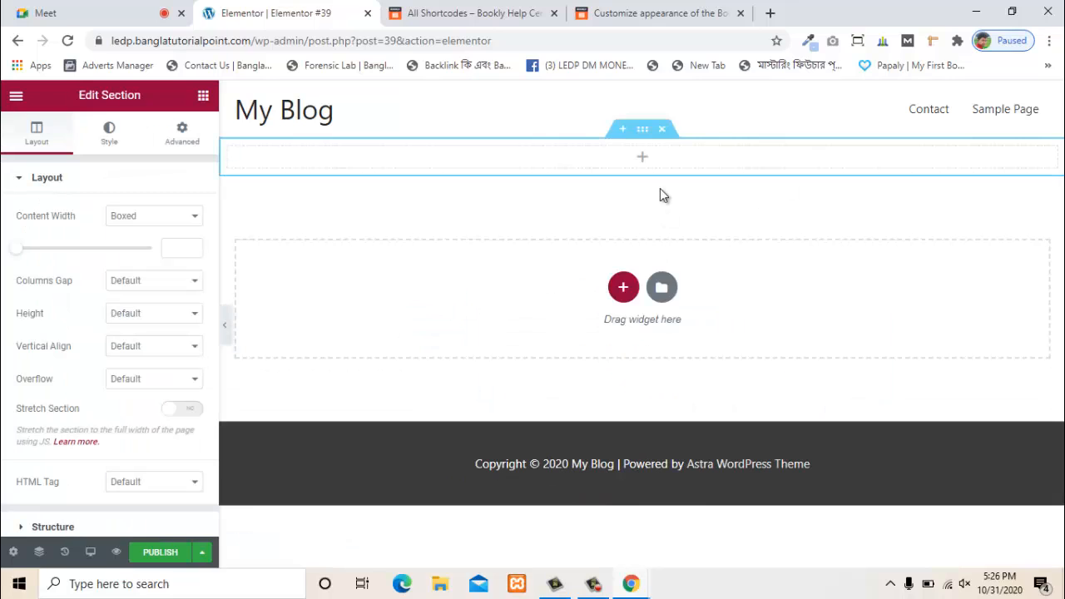
pyautogui.click(643, 160)
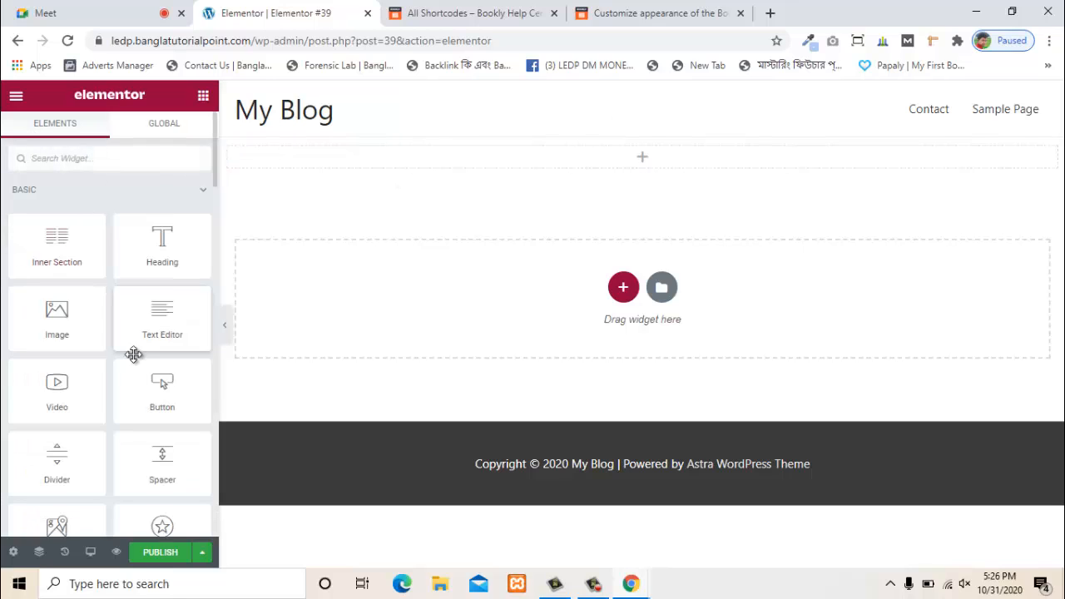
pyautogui.scroll(-10, 140, 383)
pyautogui.scroll(-15, 139, 391)
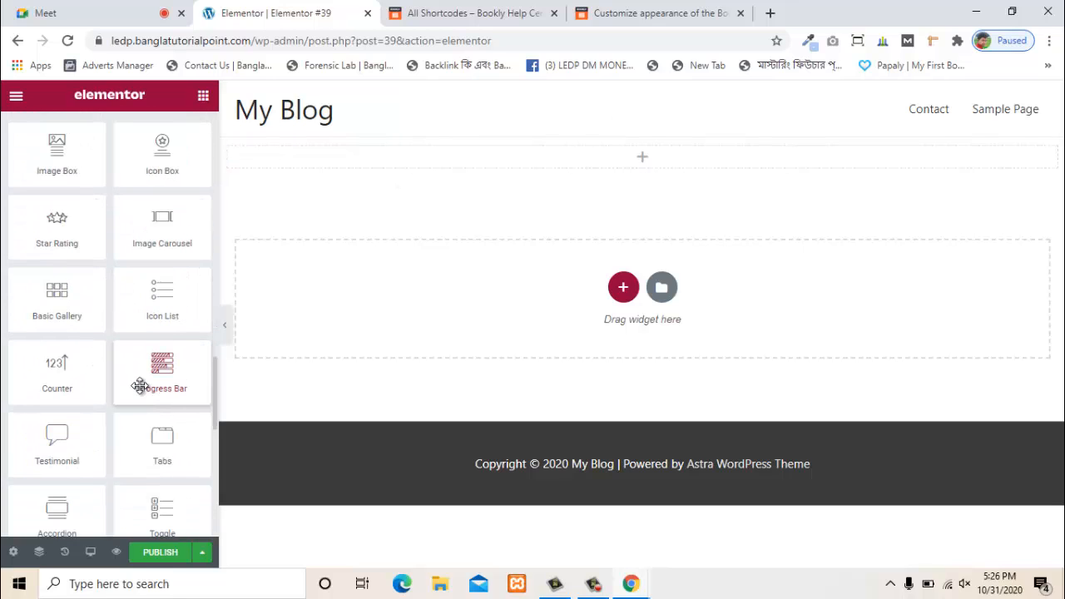
pyautogui.scroll(15, 142, 393)
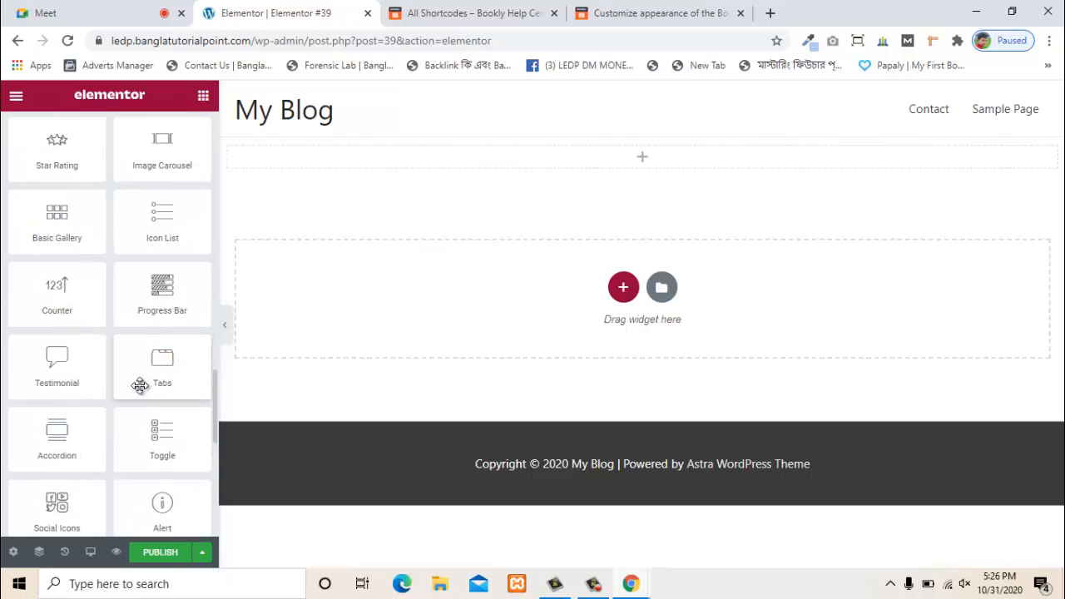
pyautogui.scroll(10, 141, 393)
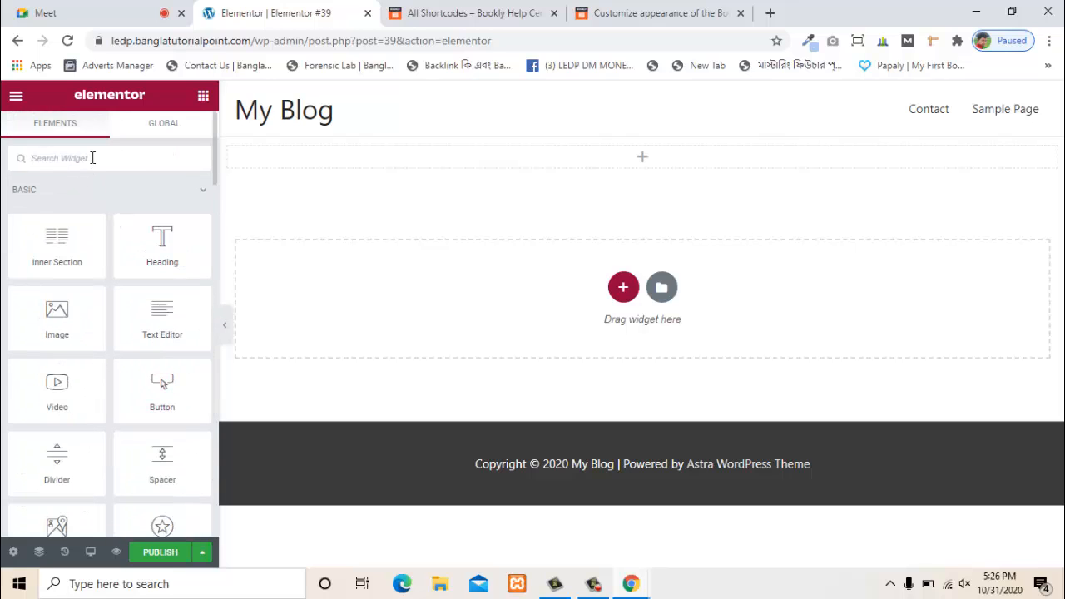
# - Search the widgets panel for 'book' and 'a', then clear the search
pyautogui.write('boo')
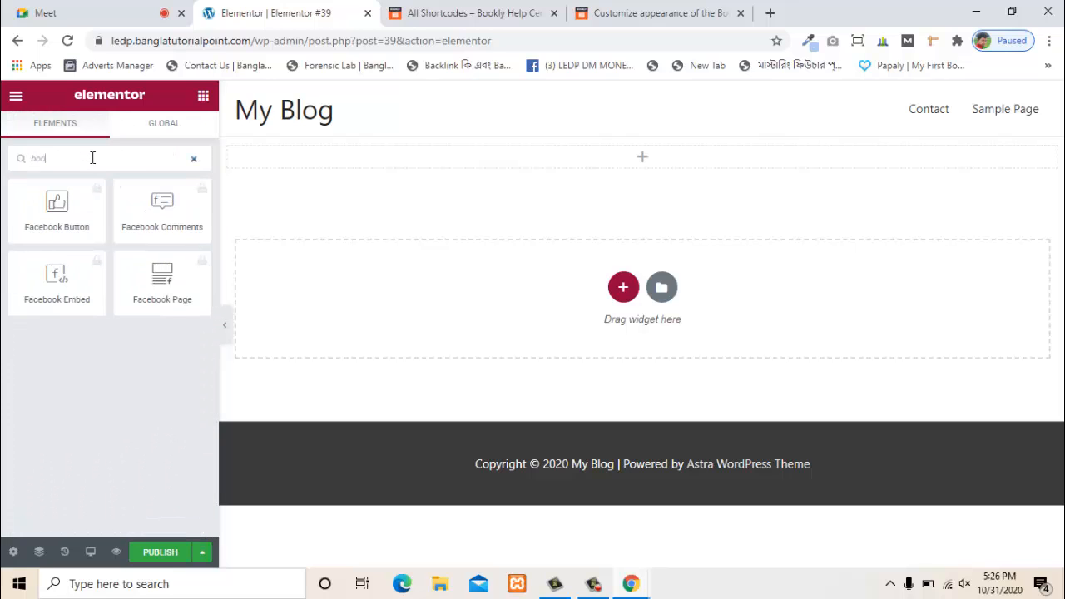
pyautogui.write('k')
pyautogui.press('BackSpace')
pyautogui.press('BackSpace')
pyautogui.press('BackSpace')
pyautogui.press('BackSpace')
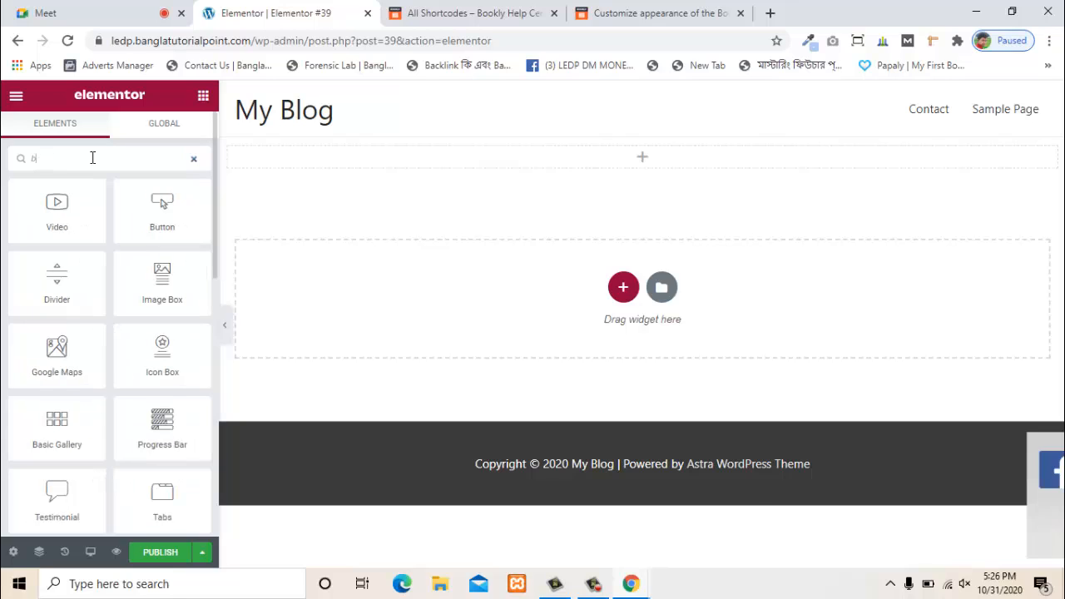
pyautogui.write('a')
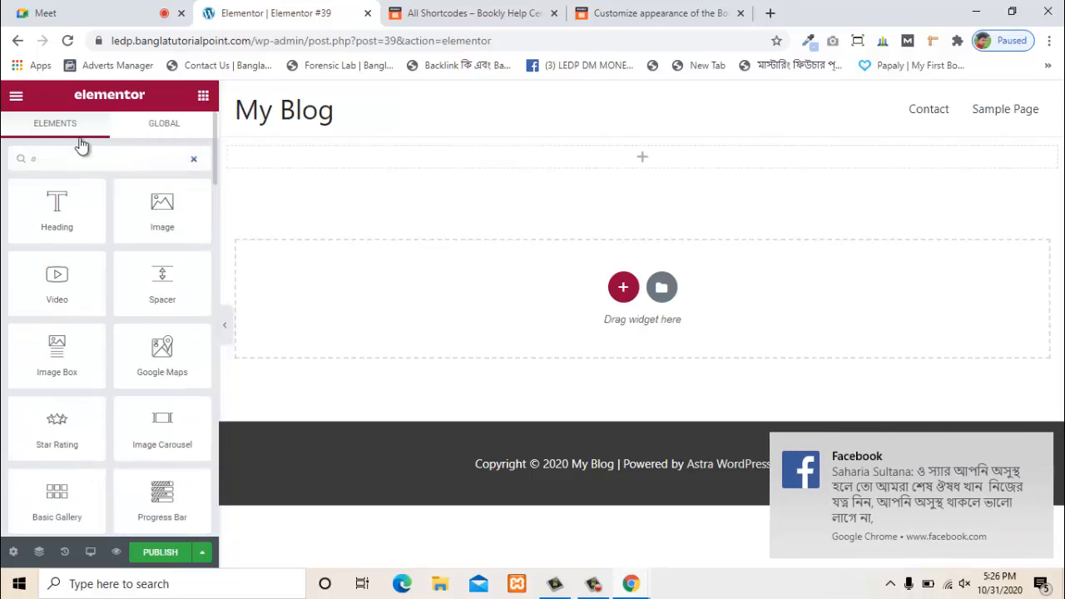
pyautogui.press('BackSpace')
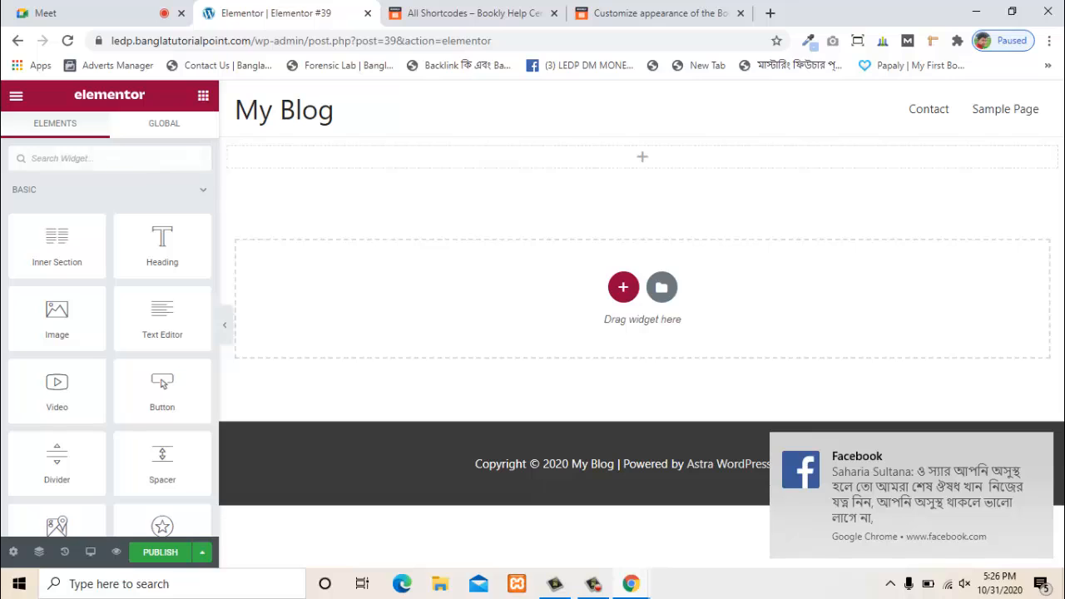
# - Add a Text Editor widget holding the [bookly-form] shortcode and preview the page
pyautogui.moveTo(161, 328); pyautogui.dragTo(656, 159)
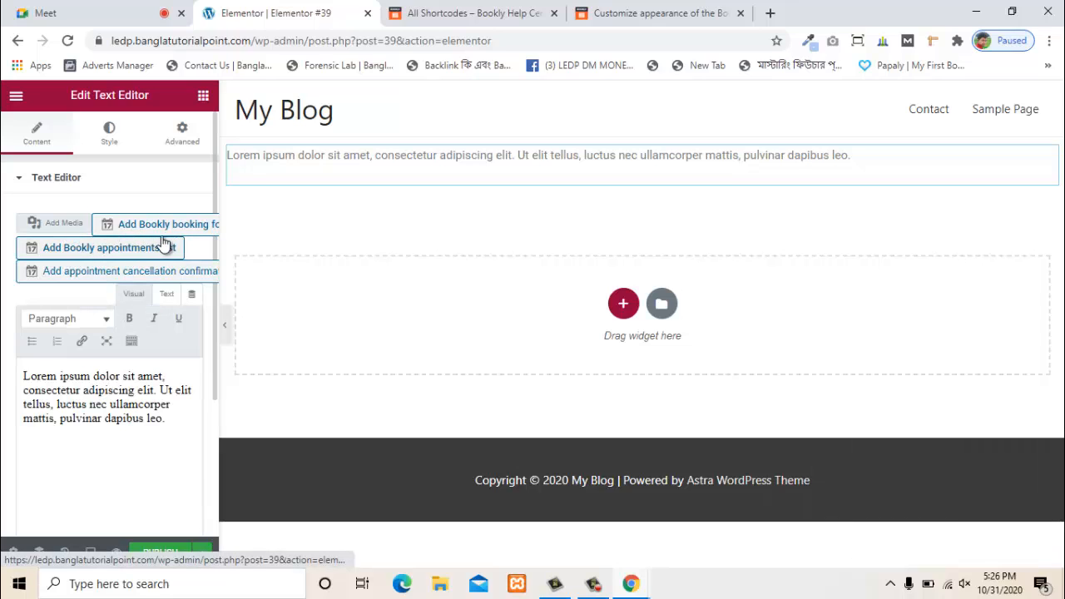
pyautogui.click(185, 226)
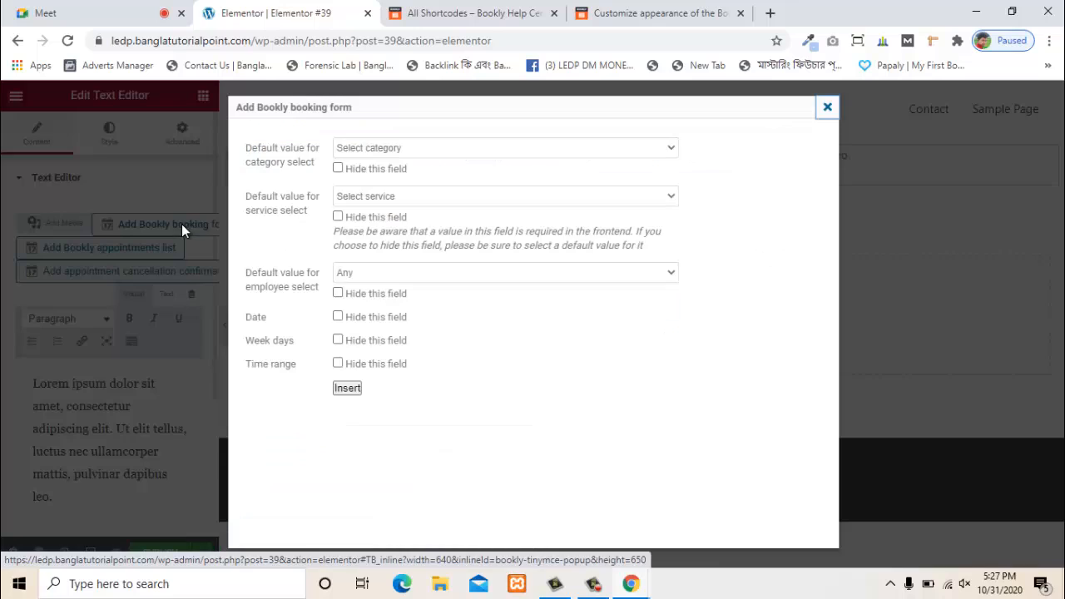
pyautogui.click(386, 147)
pyautogui.click(343, 149)
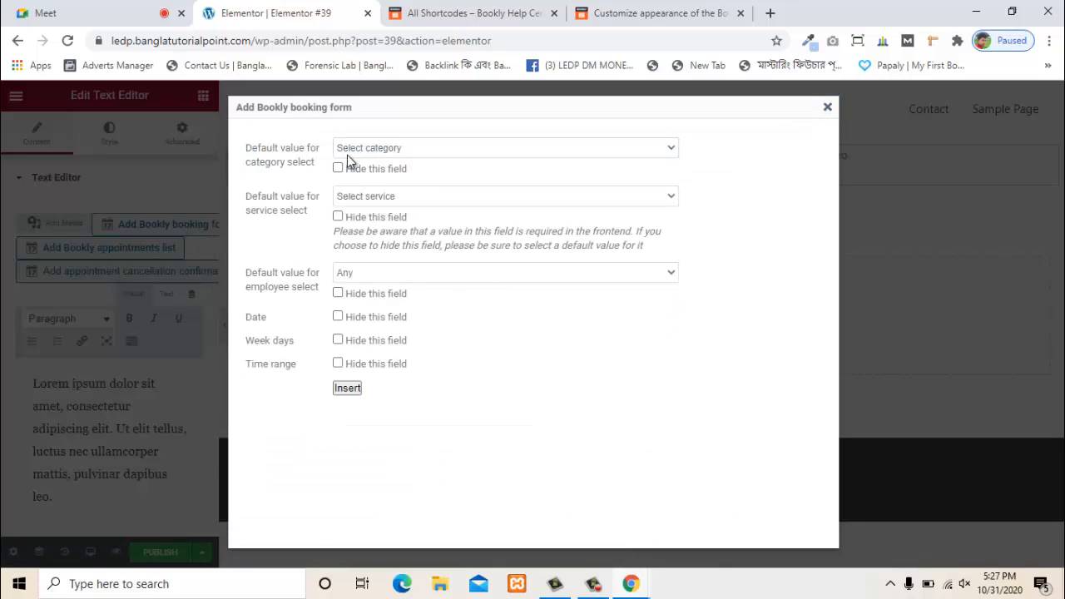
pyautogui.click(347, 388)
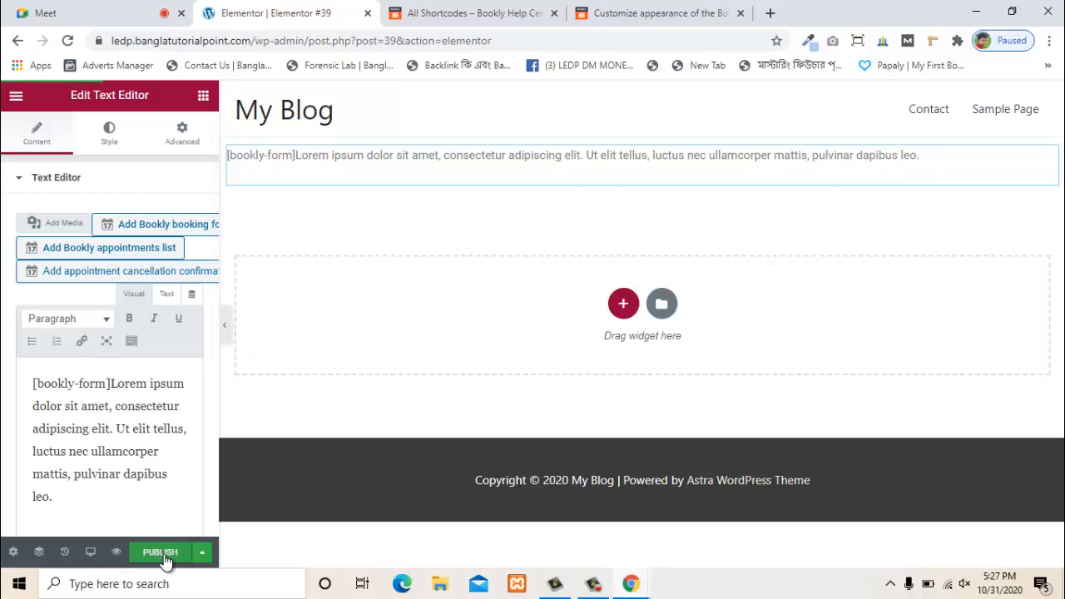
pyautogui.click(117, 553)
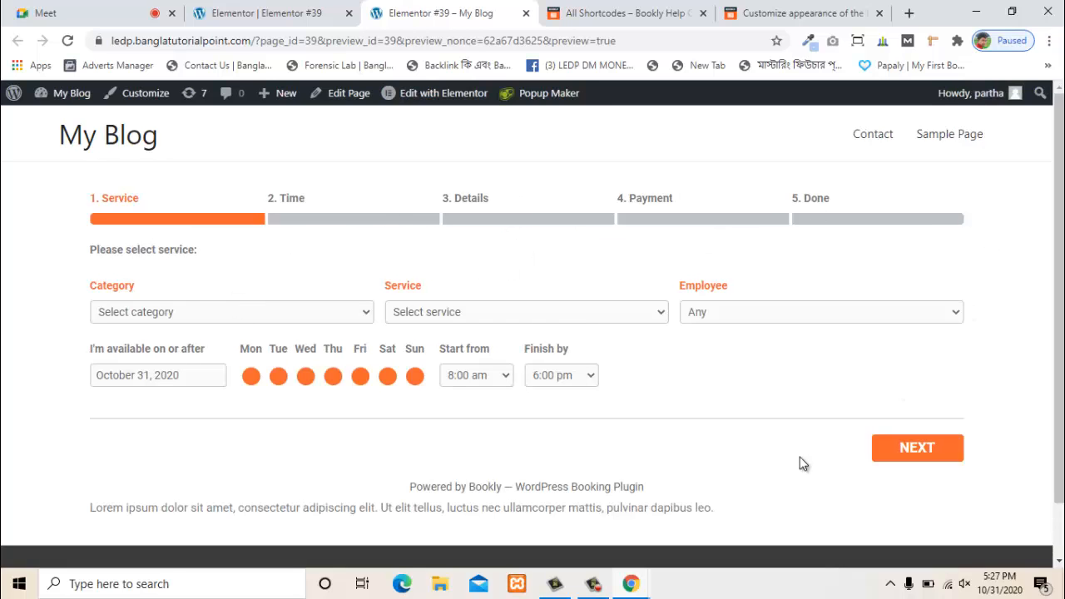
# - Compare the editor with the preview, checking the rendered booking form and Lorem ipsum paragraph
pyautogui.click(311, 7)
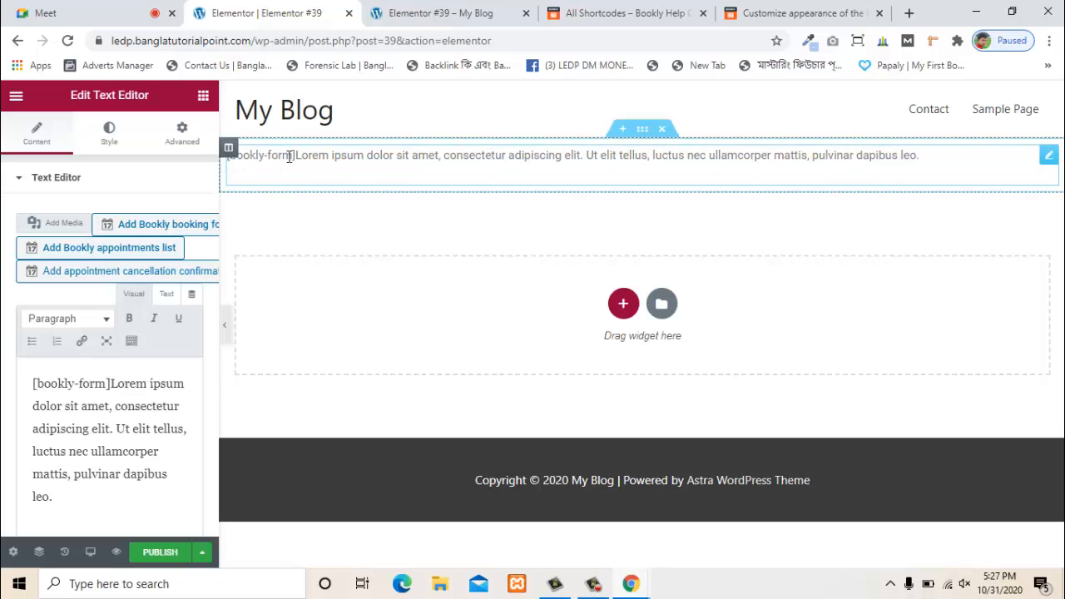
pyautogui.click(420, 13)
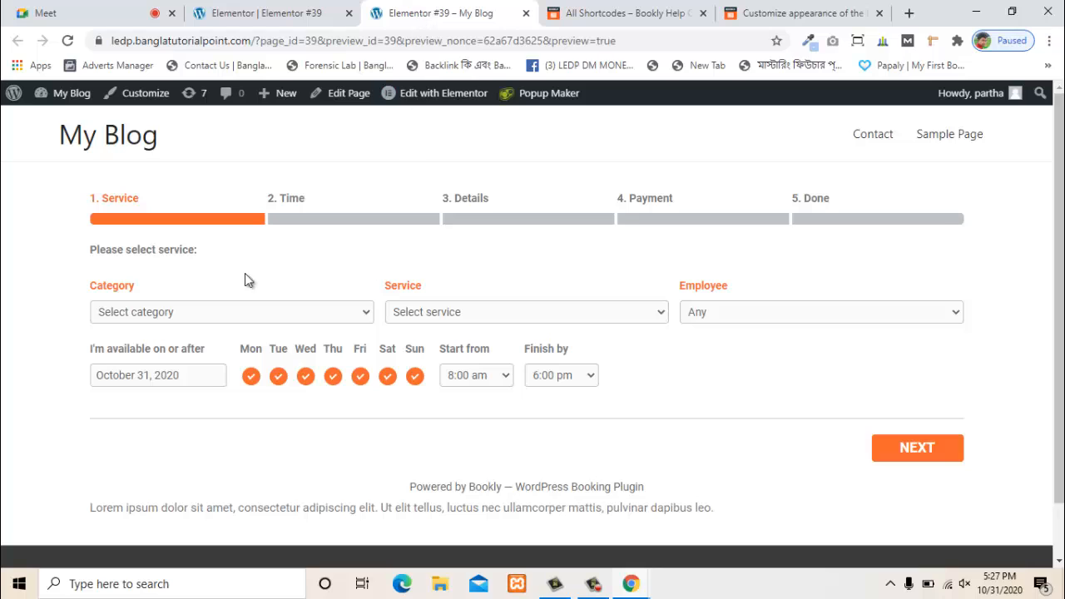
pyautogui.scroll(-1, 190, 370)
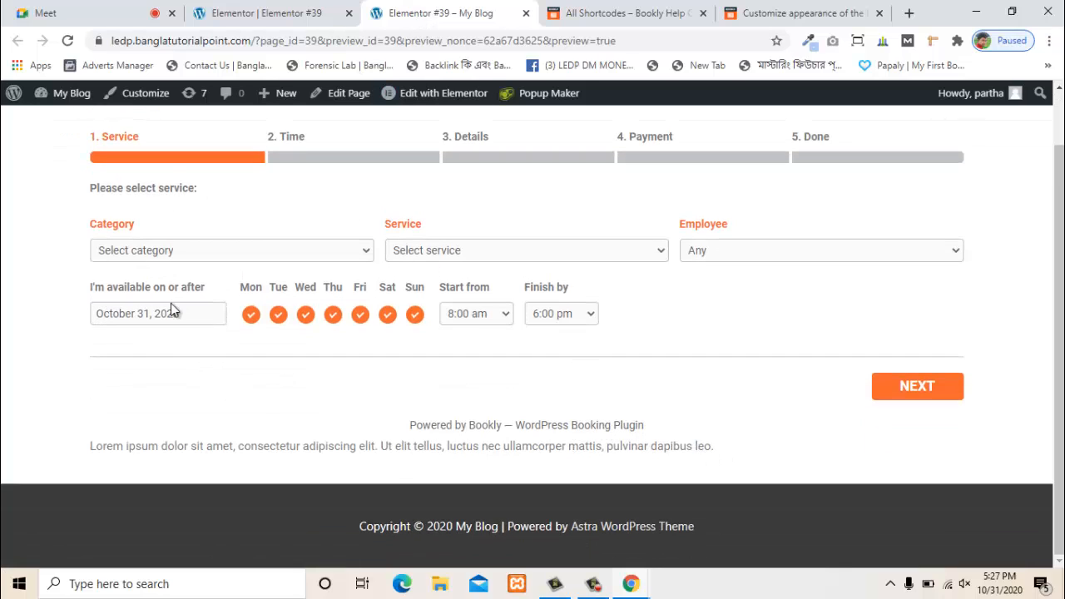
pyautogui.click(267, 13)
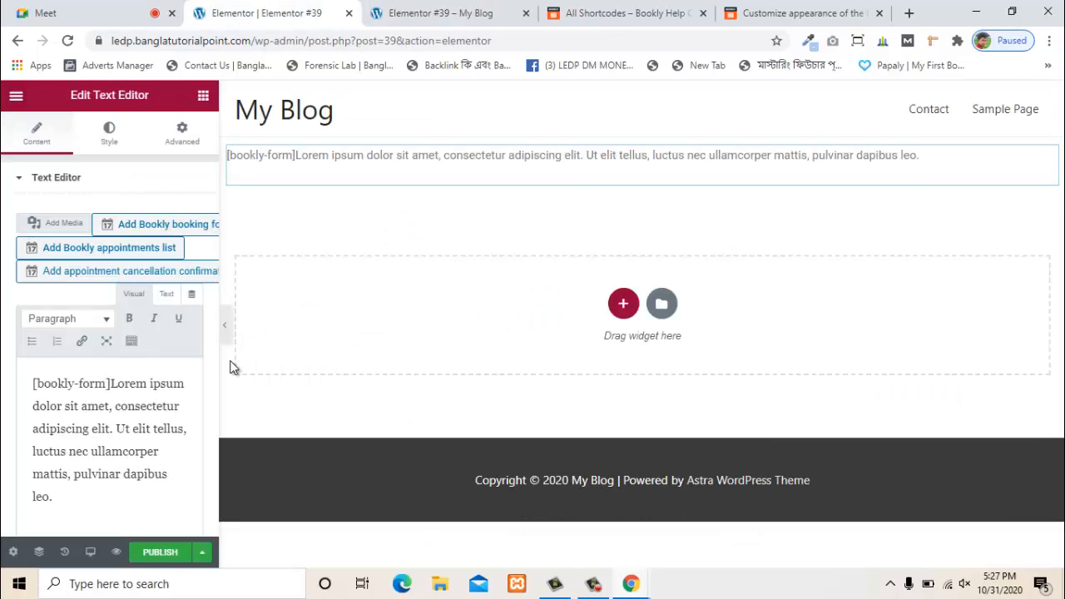
pyautogui.click(425, 10)
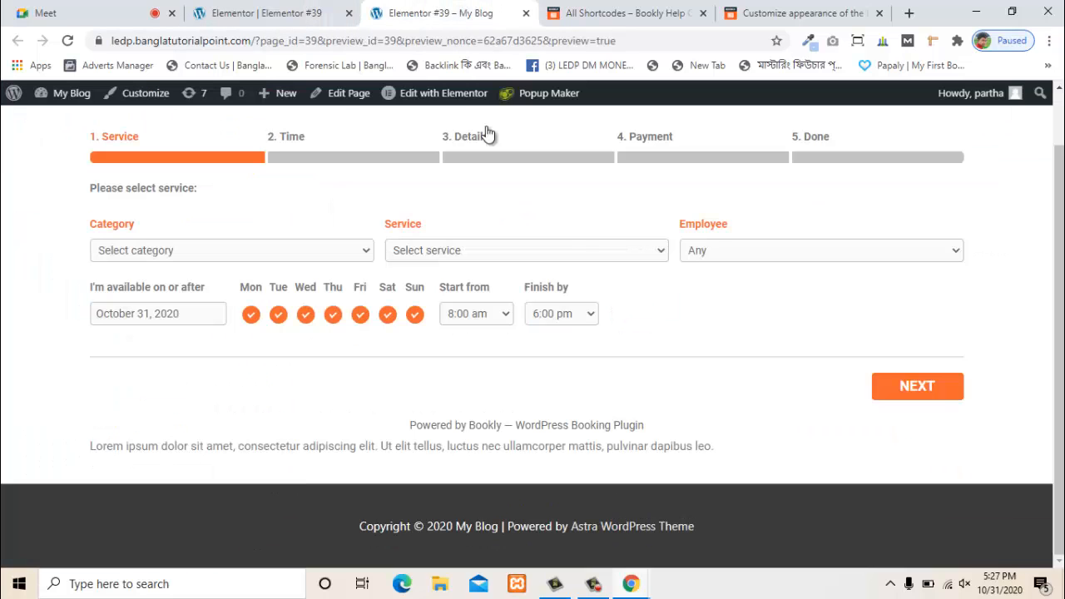
pyautogui.moveTo(717, 447); pyautogui.dragTo(89, 449)
pyautogui.click(718, 416)
pyautogui.scroll(1, 318, 311)
pyautogui.click(245, 13)
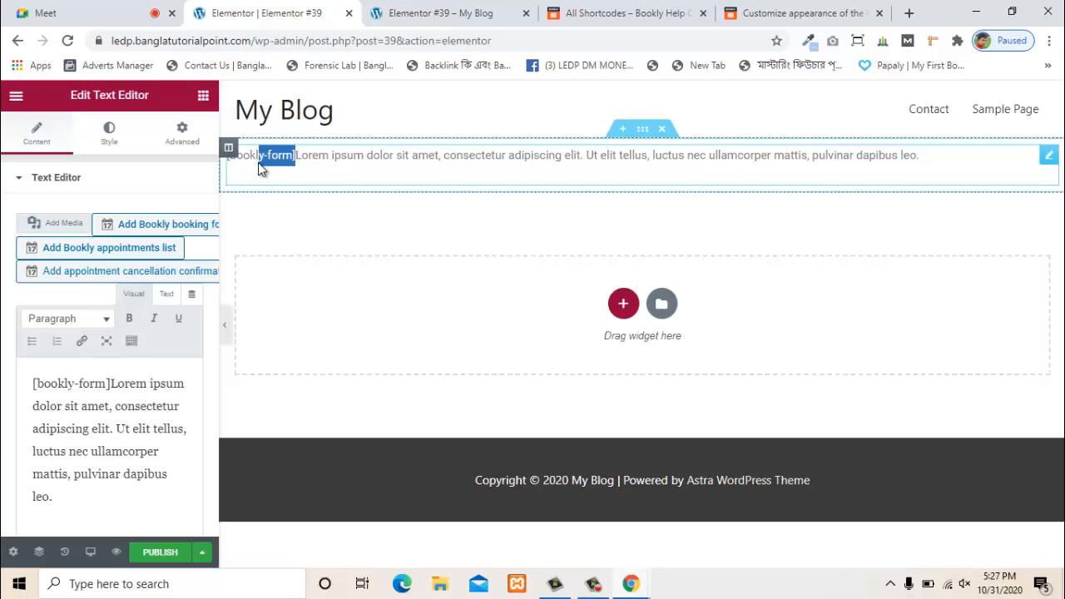
# - Select the [bookly-form] shortcode in the editor, then inspect the Powered by Bookly line in the preview
pyautogui.moveTo(258, 162); pyautogui.dragTo(228, 156)
pyautogui.click(495, 12)
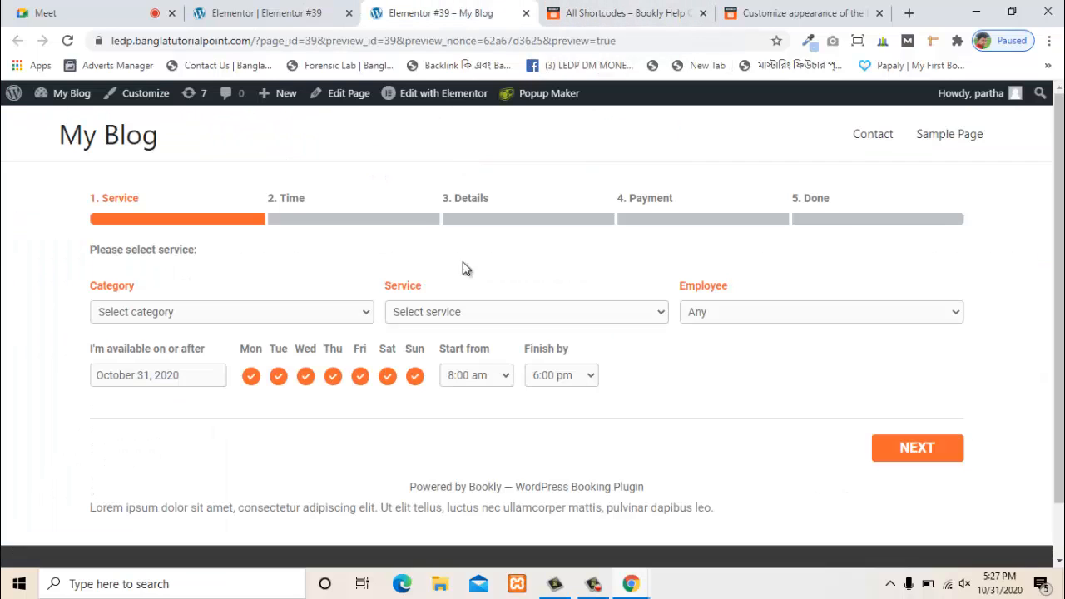
pyautogui.scroll(-1, 419, 547)
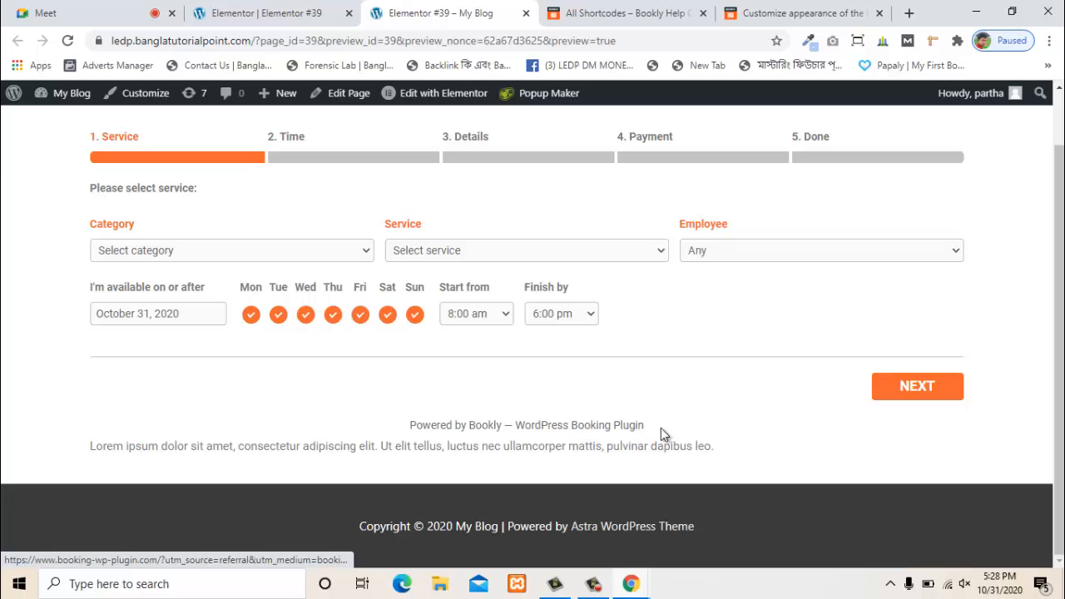
pyautogui.moveTo(661, 429); pyautogui.dragTo(308, 416)
pyautogui.click(276, 404)
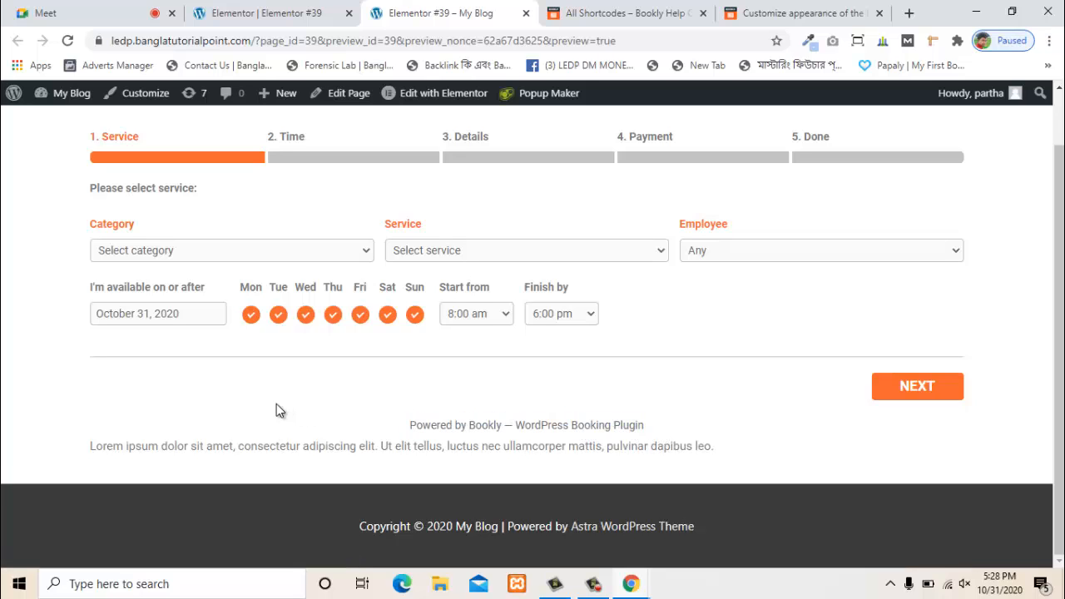
pyautogui.scroll(1, 280, 409)
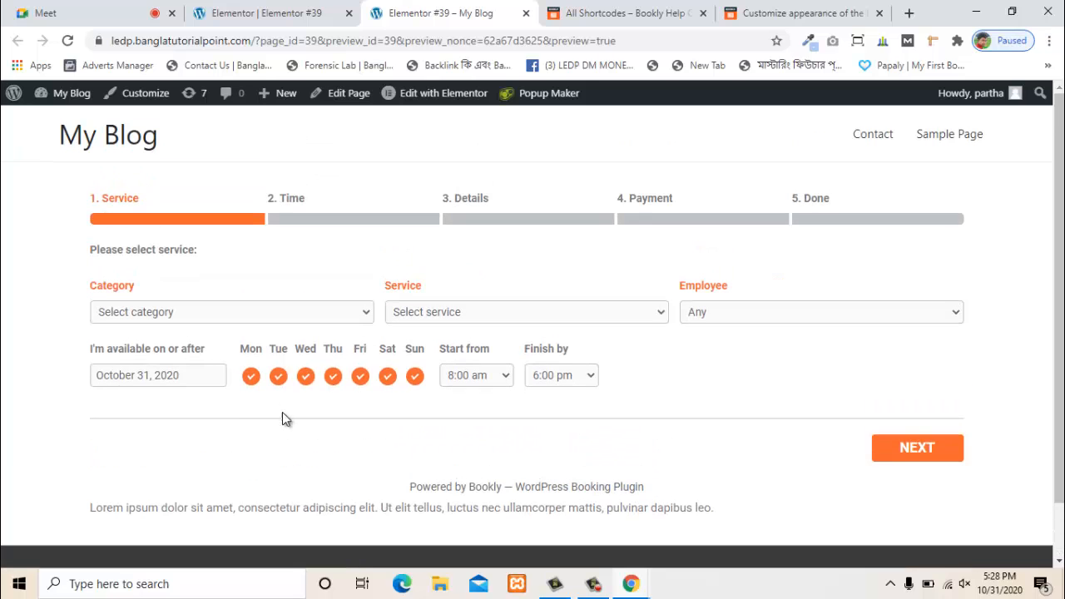
pyautogui.scroll(-1, 305, 452)
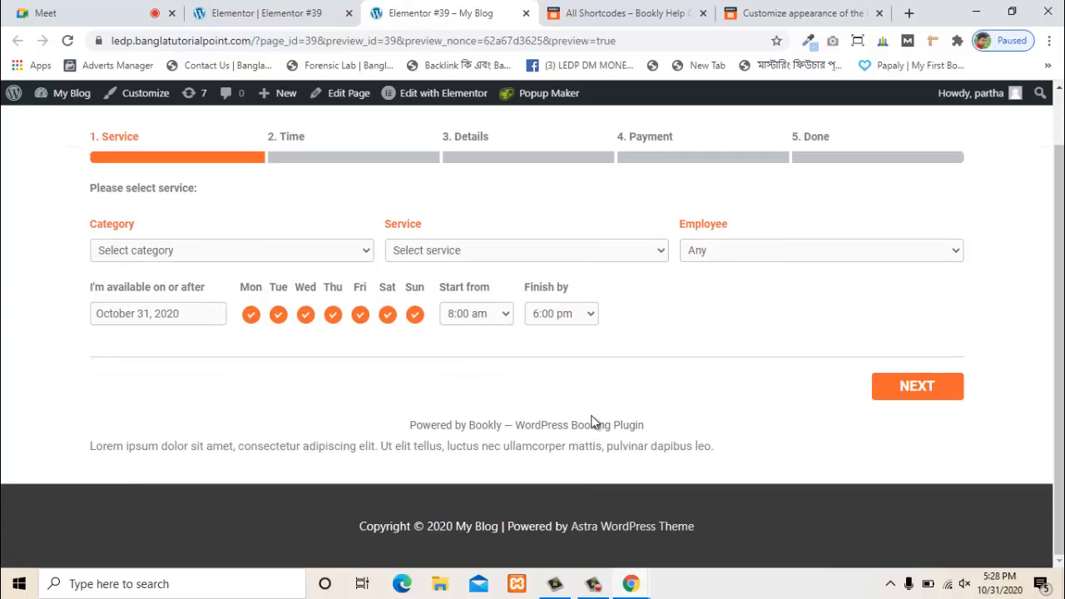
# - Delete the Lorem ipsum text after [bookly-form] and publish the page
pyautogui.click(294, 13)
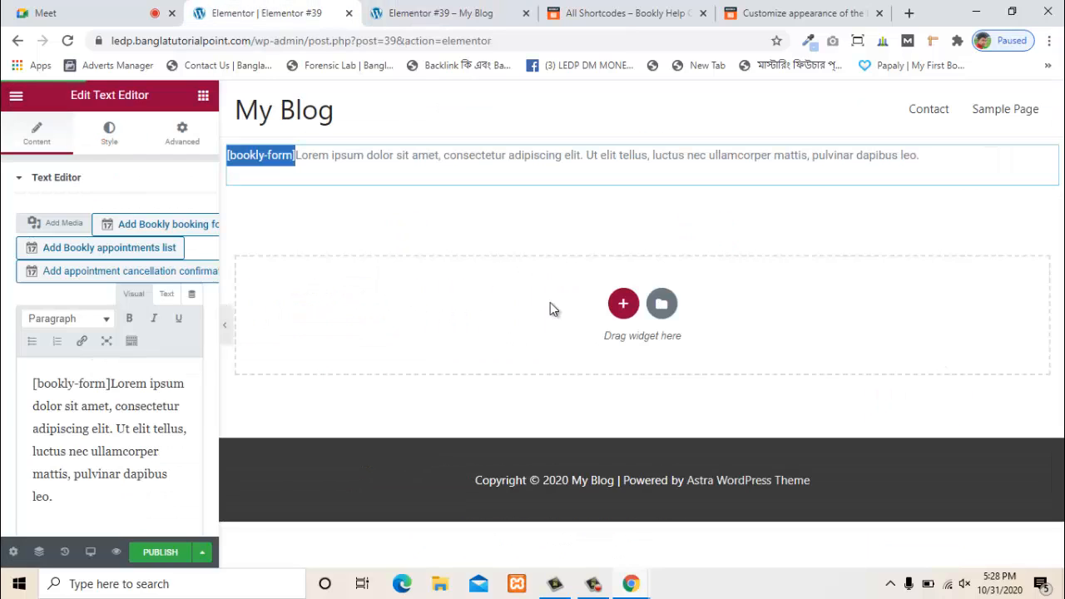
pyautogui.moveTo(920, 155); pyautogui.dragTo(951, 176)
pyautogui.press('BackSpace')
pyautogui.press('BackSpace')
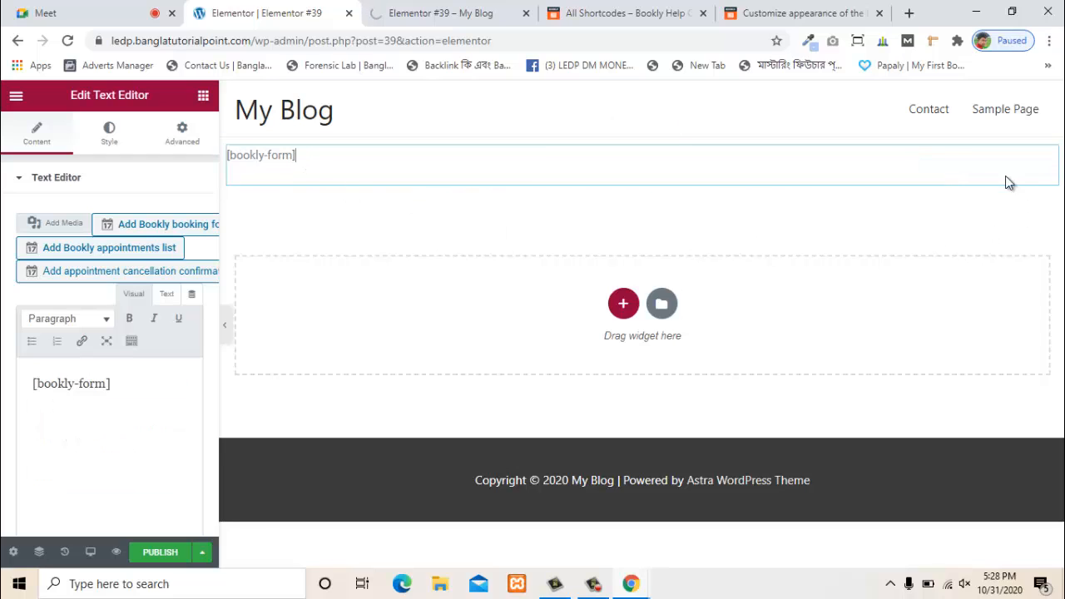
pyautogui.click(161, 553)
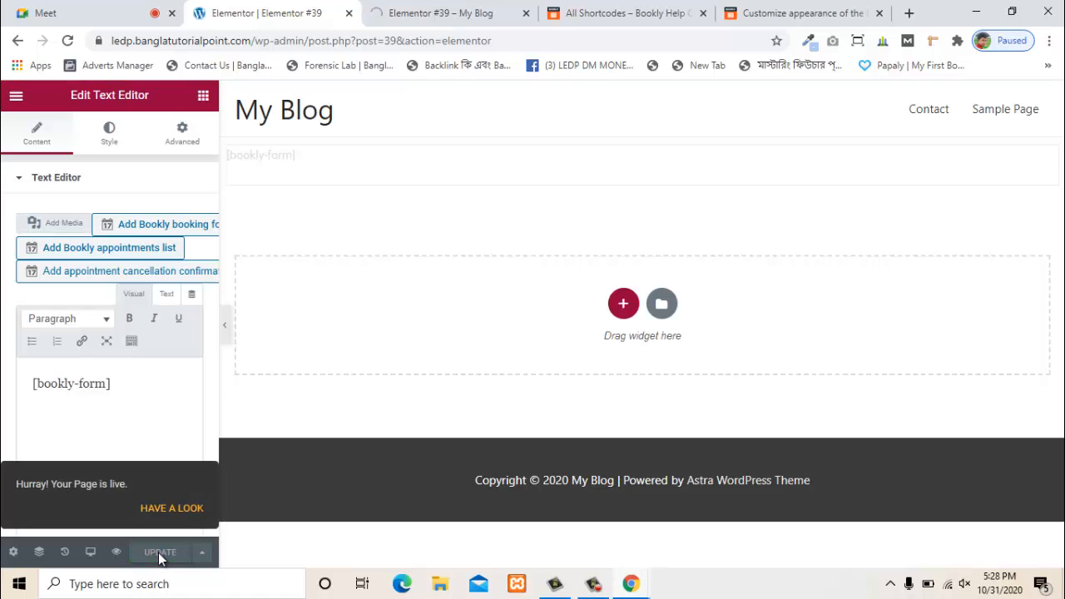
pyautogui.click(16, 96)
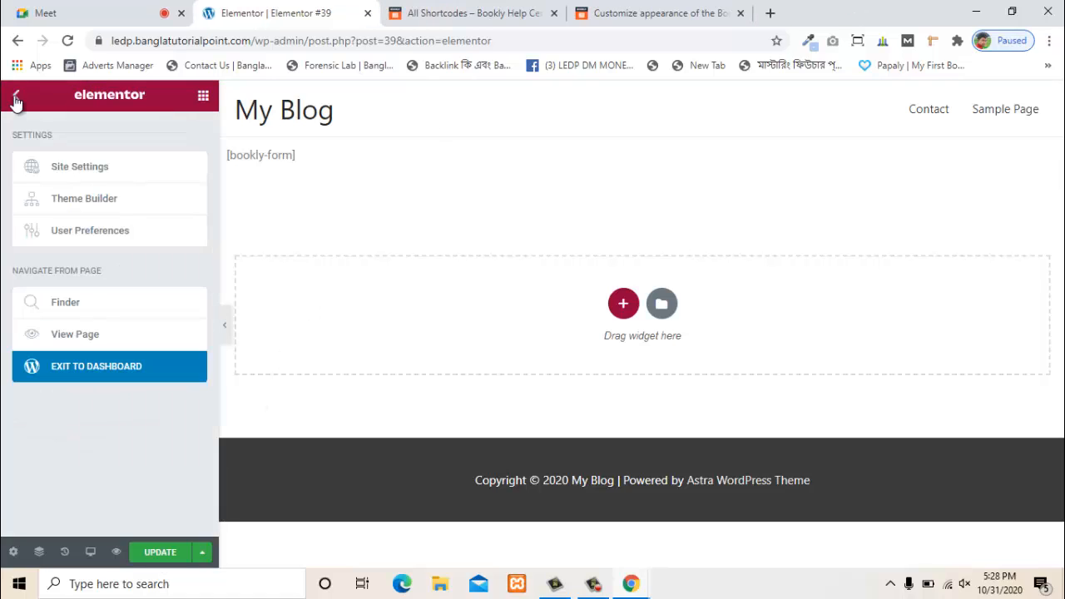
pyautogui.click(78, 377)
pyautogui.click(608, 129)
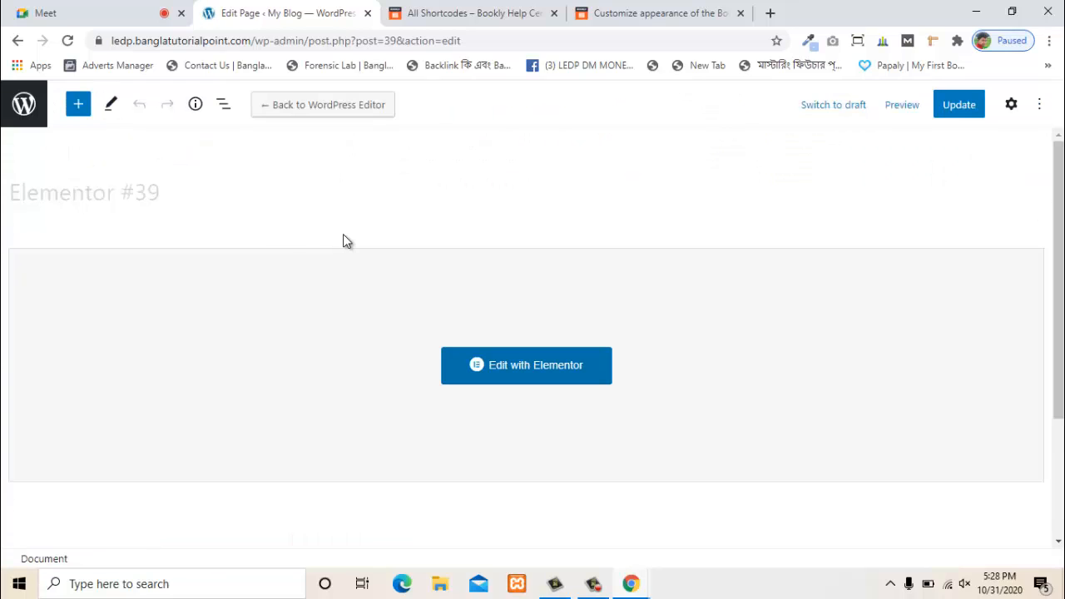
pyautogui.doubleClick(121, 200)
pyautogui.click(35, 193)
pyautogui.click(23, 103)
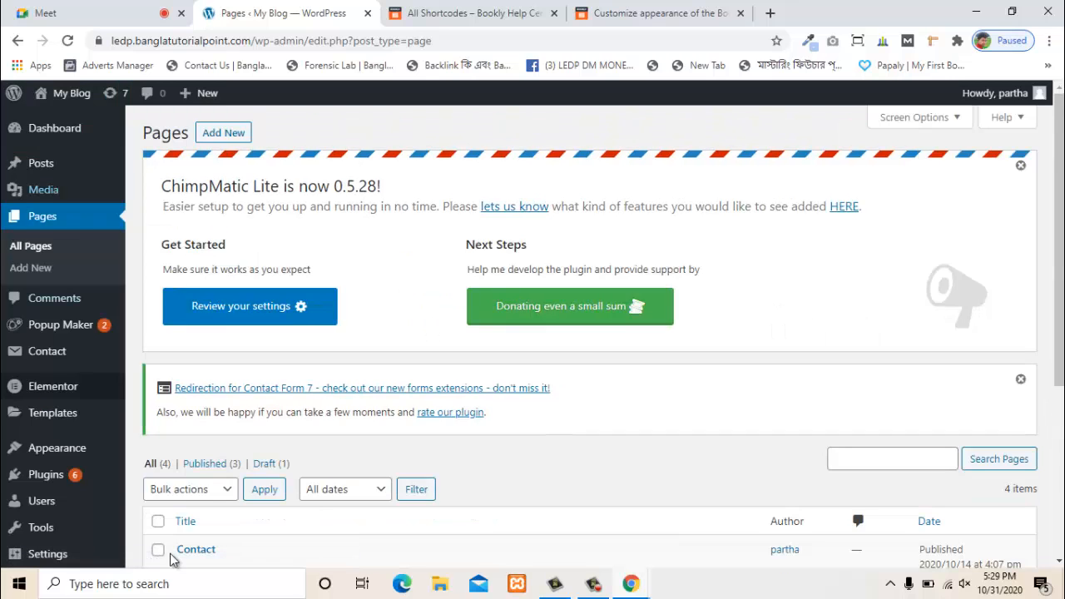
pyautogui.scroll(-3, 399, 385)
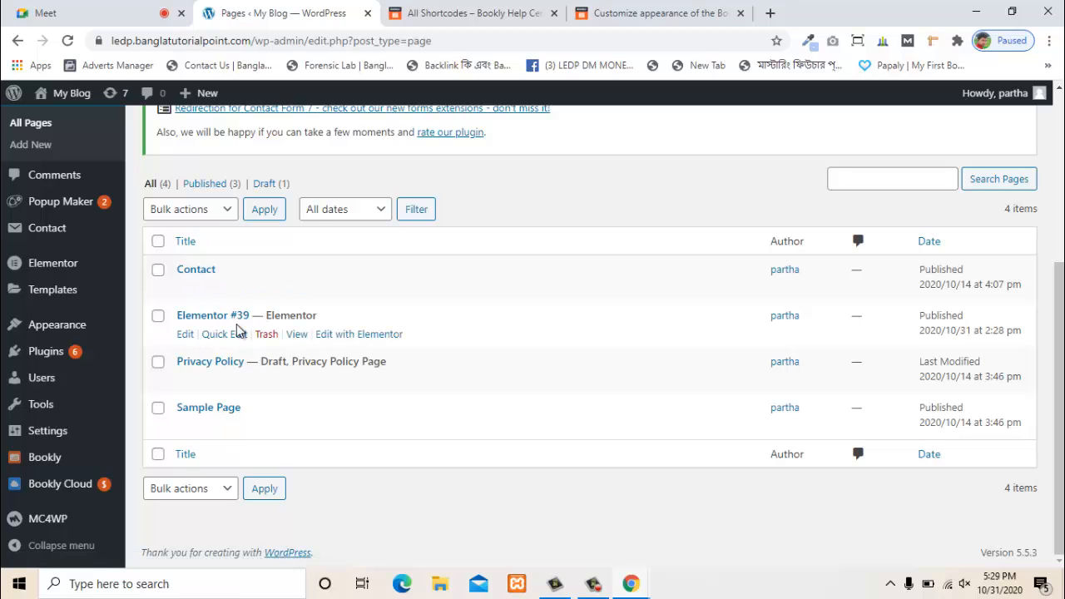
pyautogui.click(185, 335)
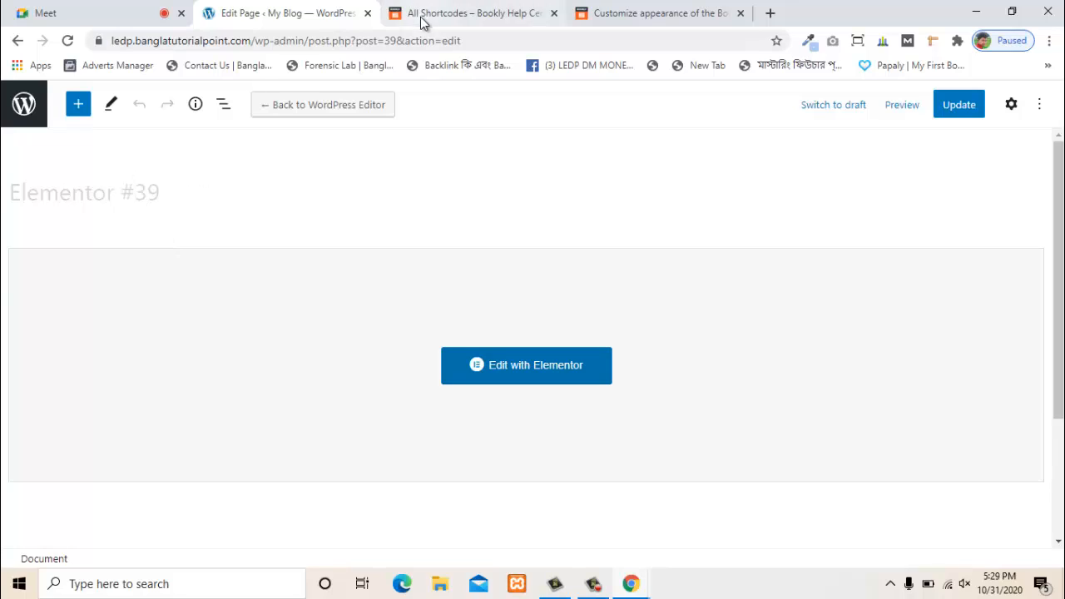
# - Review the All Shortcodes and Customize appearance help articles again
pyautogui.click(489, 14)
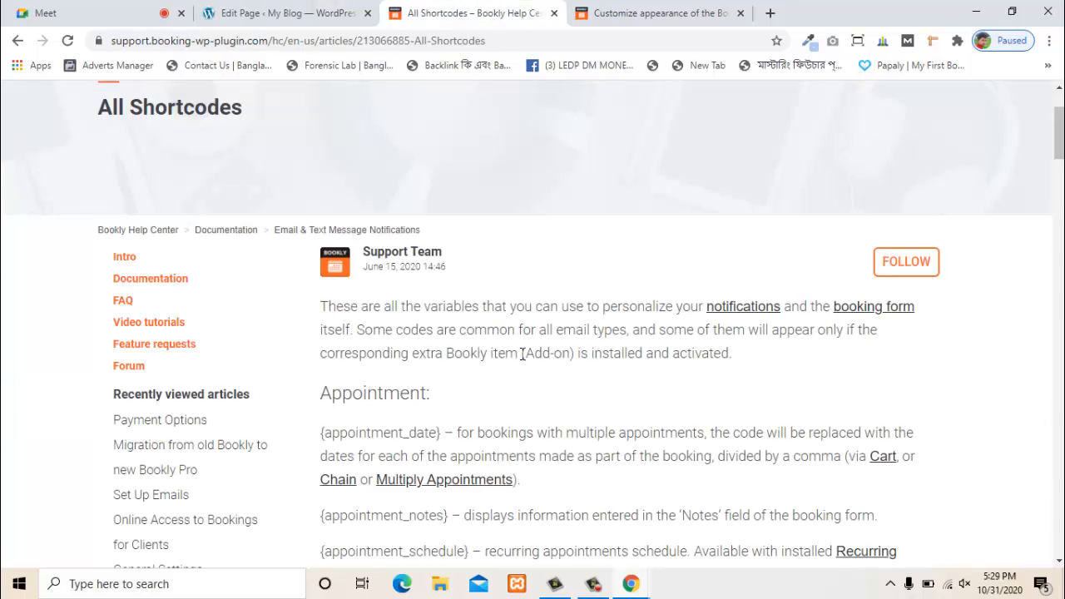
pyautogui.scroll(-1, 563, 348)
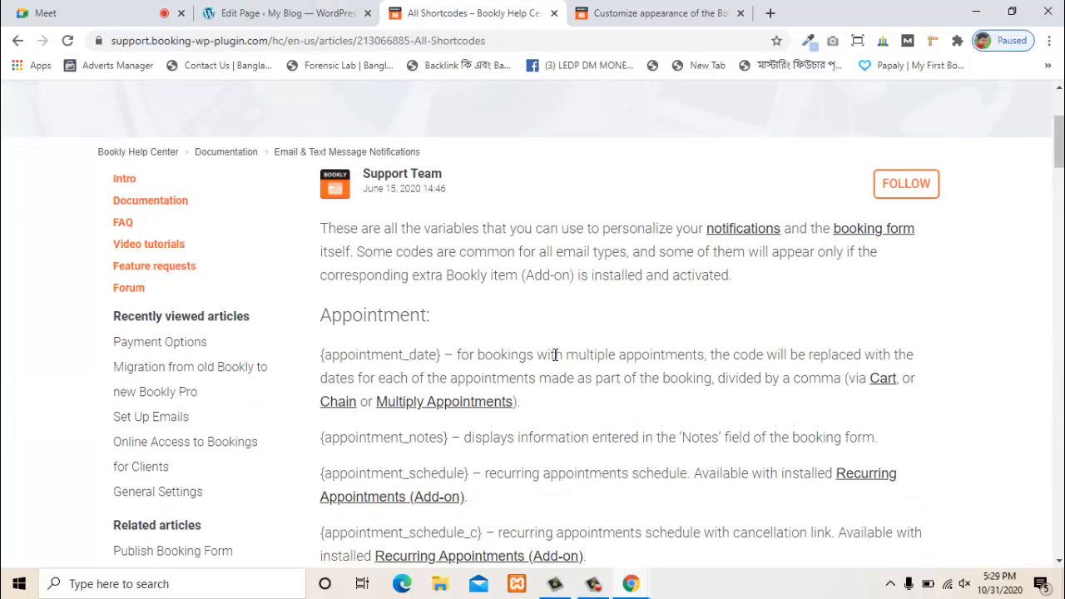
pyautogui.scroll(-3, 555, 356)
pyautogui.scroll(4, 484, 413)
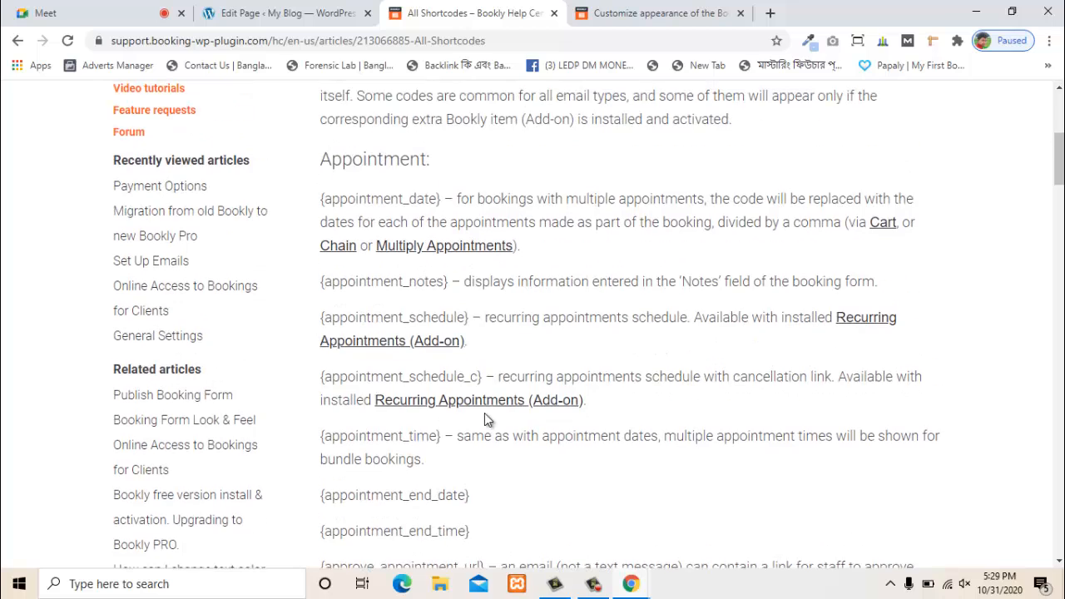
pyautogui.scroll(-2, 459, 313)
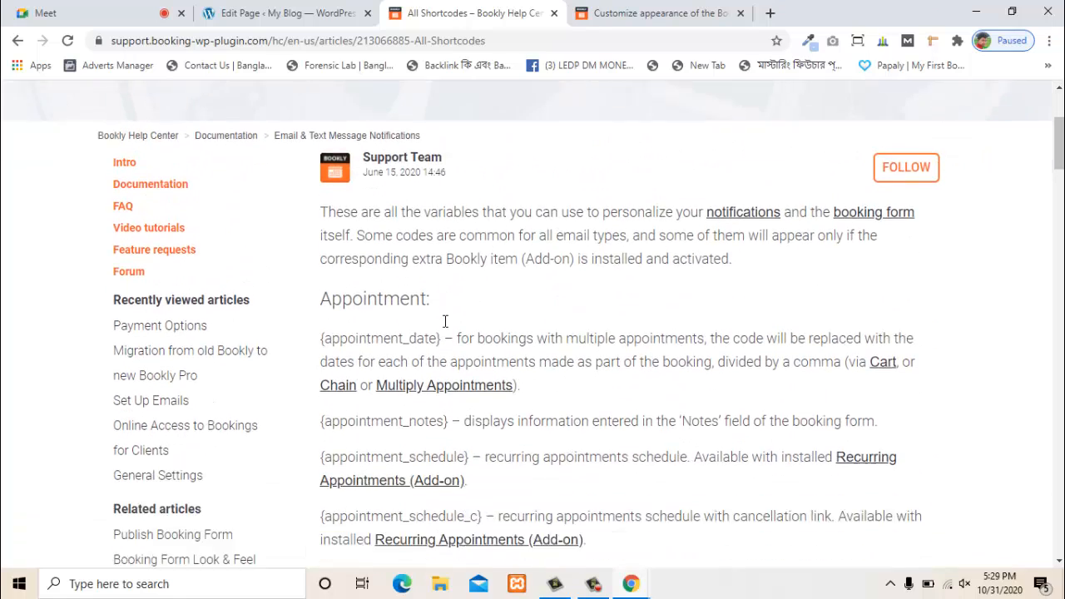
pyautogui.click(663, 10)
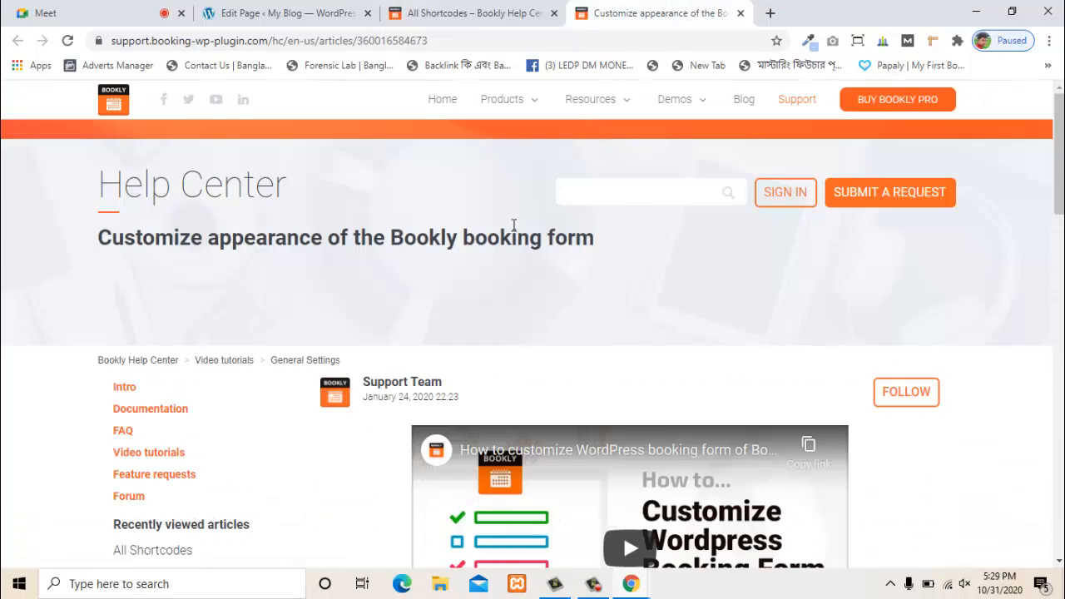
pyautogui.scroll(-6, 494, 309)
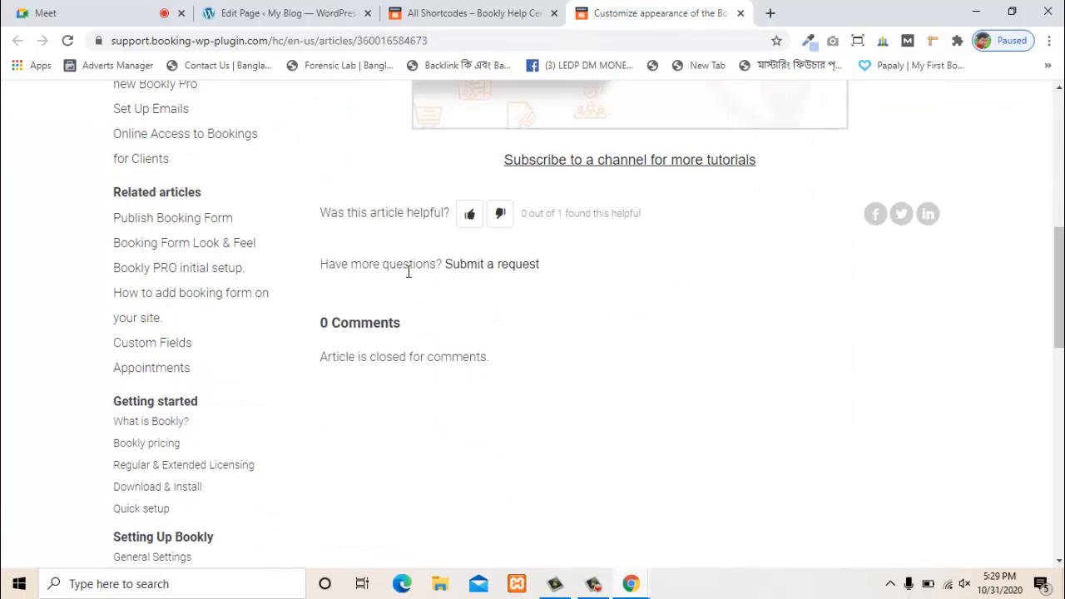
pyautogui.scroll(2, 407, 269)
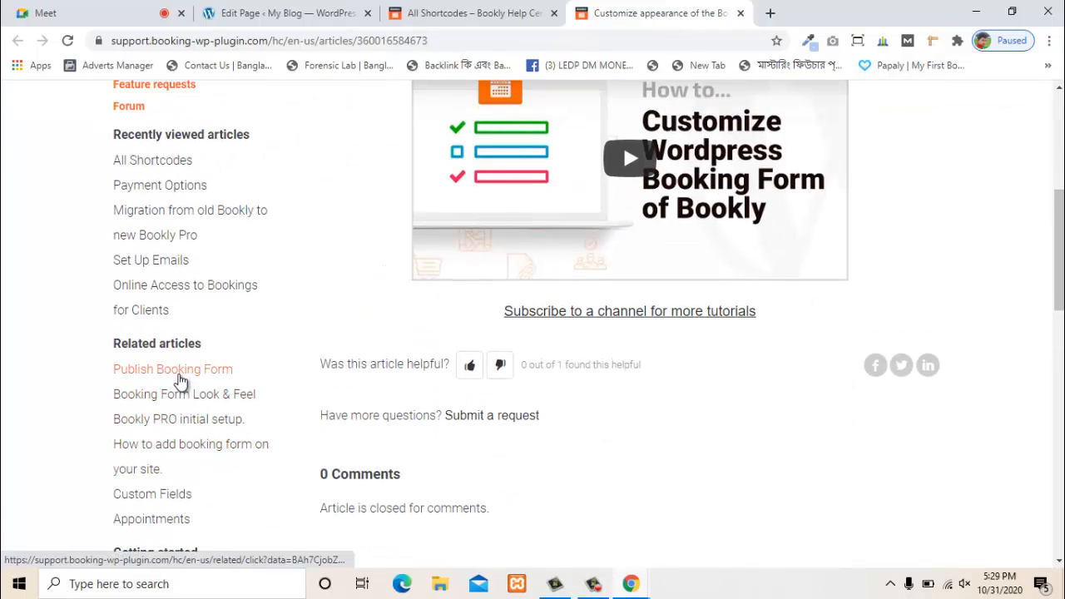
# - Read the Publish Booking Form guide, then close both help tabs
pyautogui.click(180, 381)
pyautogui.scroll(4, 221, 257)
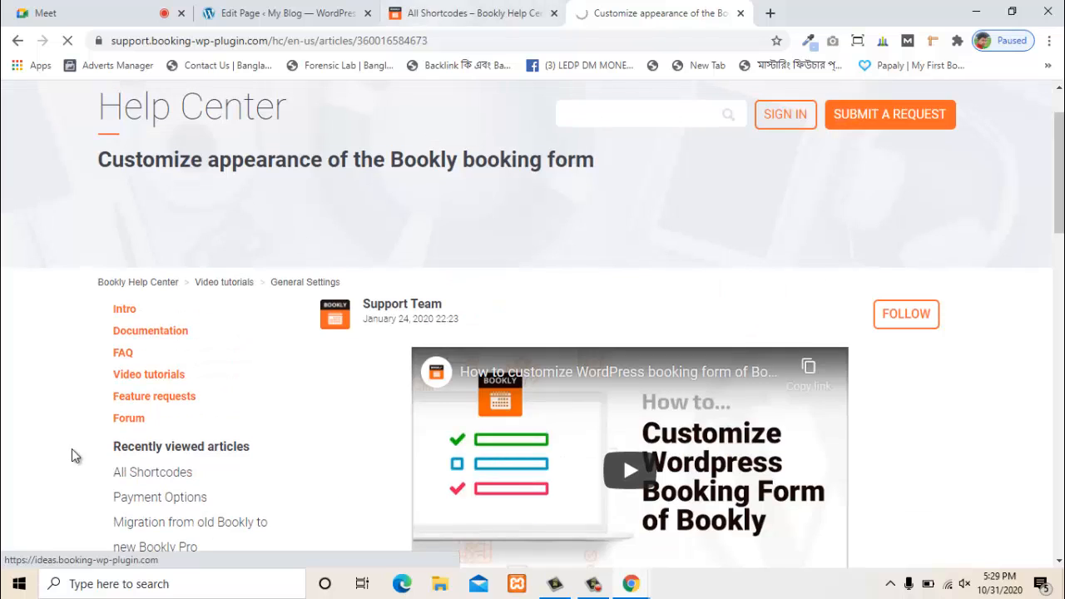
pyautogui.scroll(-1, 166, 441)
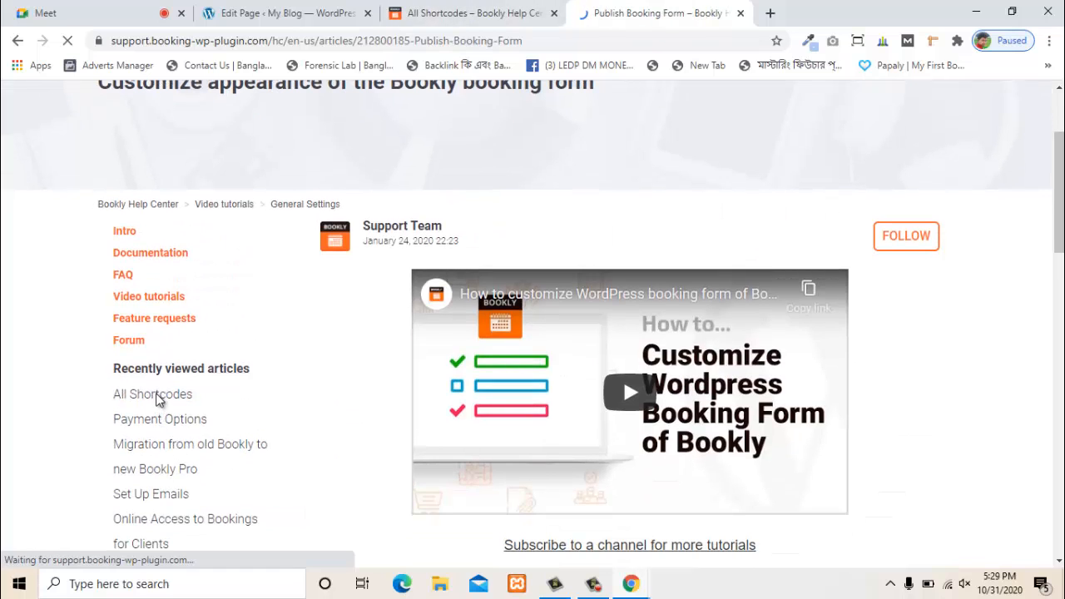
pyautogui.scroll(-4, 618, 333)
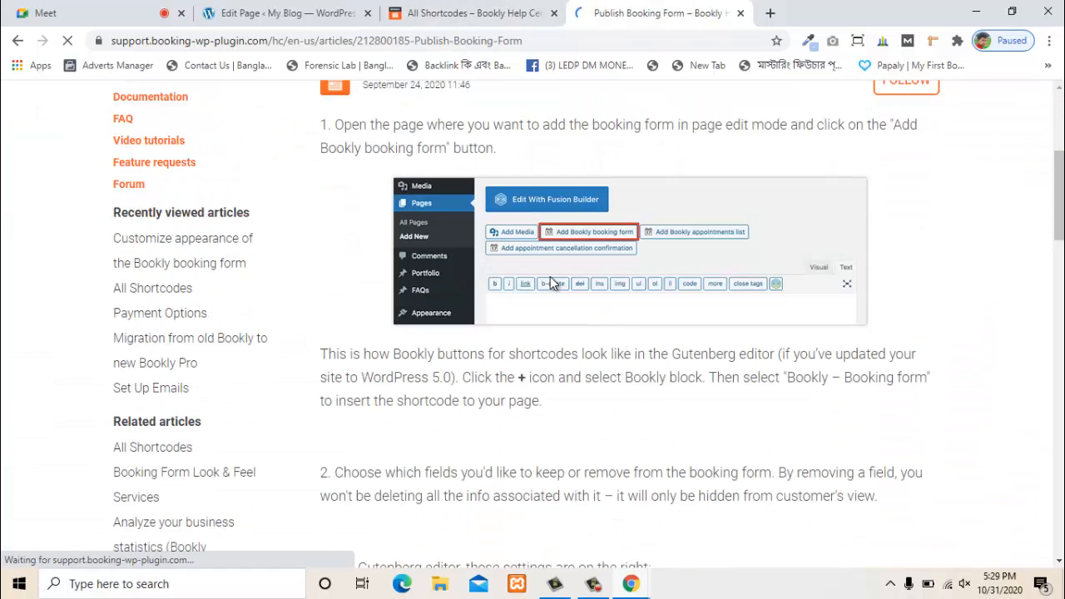
pyautogui.scroll(1, 445, 249)
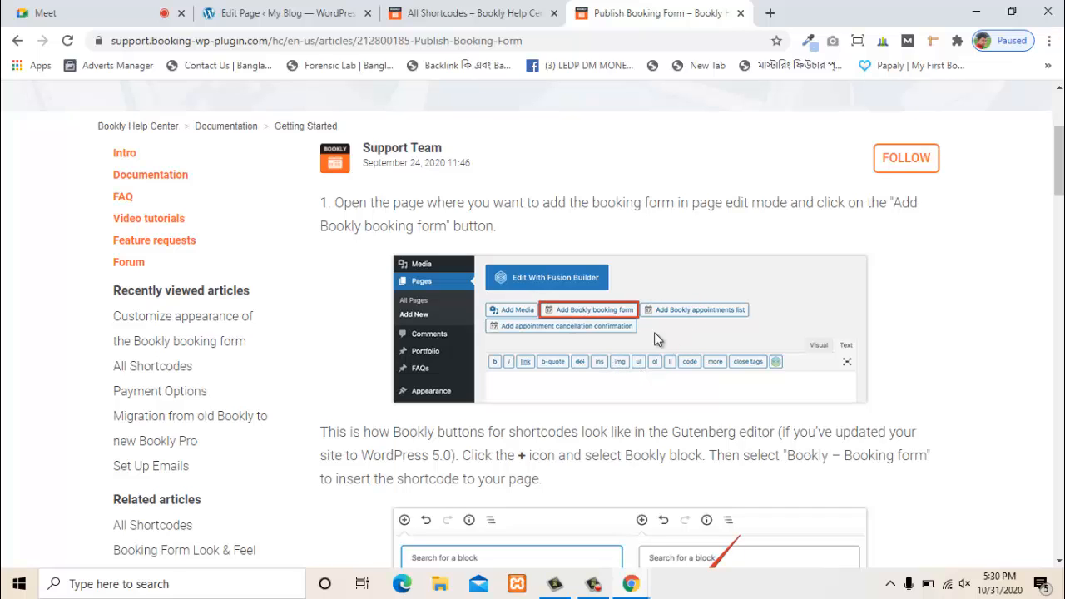
pyautogui.scroll(-2, 593, 325)
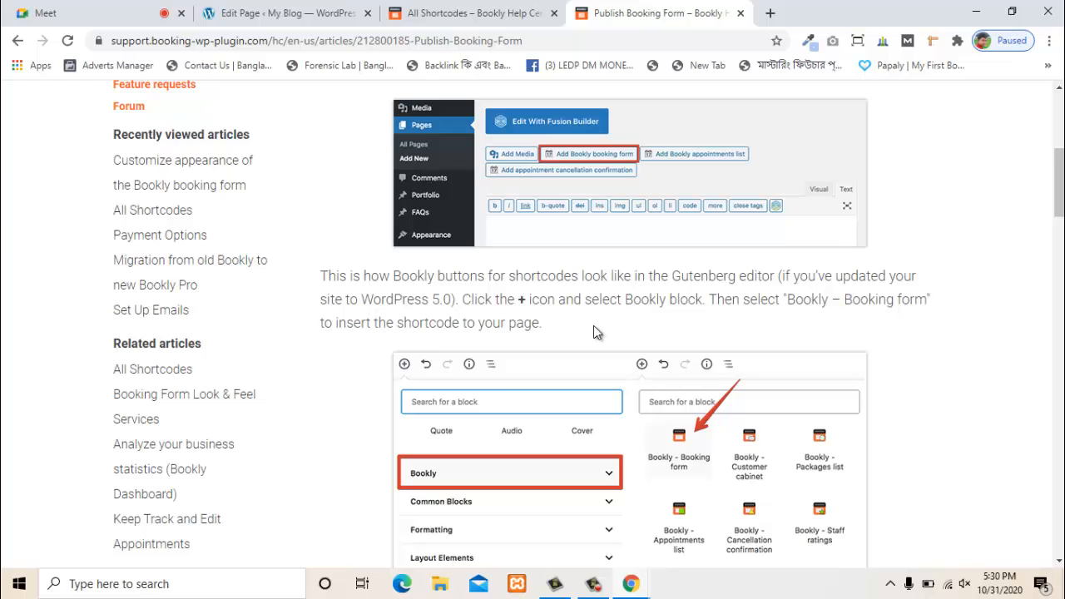
pyautogui.scroll(-2, 593, 325)
pyautogui.scroll(-1, 594, 325)
pyautogui.scroll(2, 575, 324)
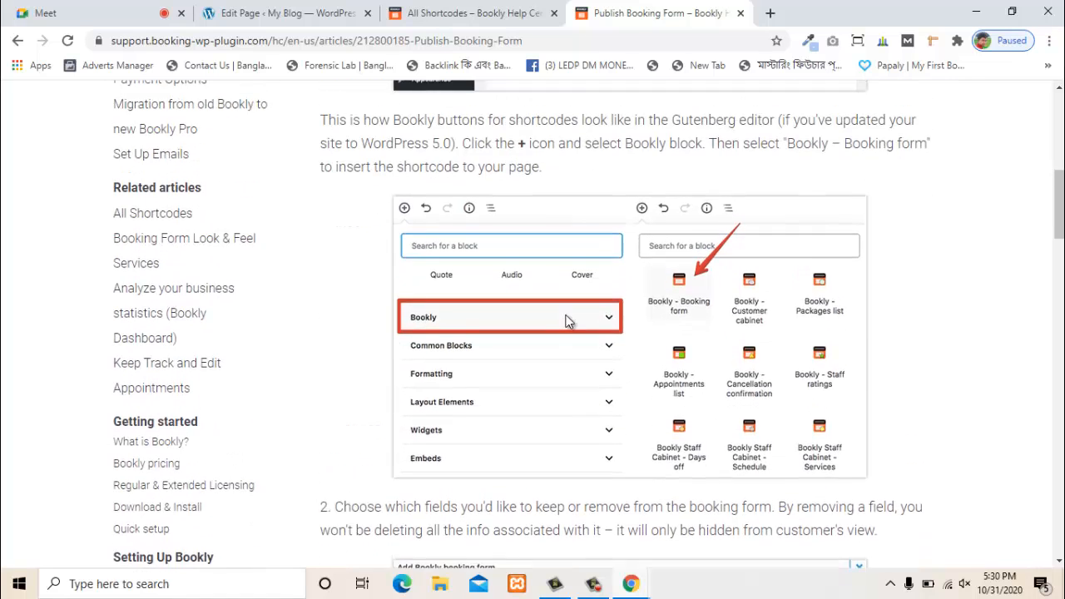
pyautogui.scroll(-2, 574, 343)
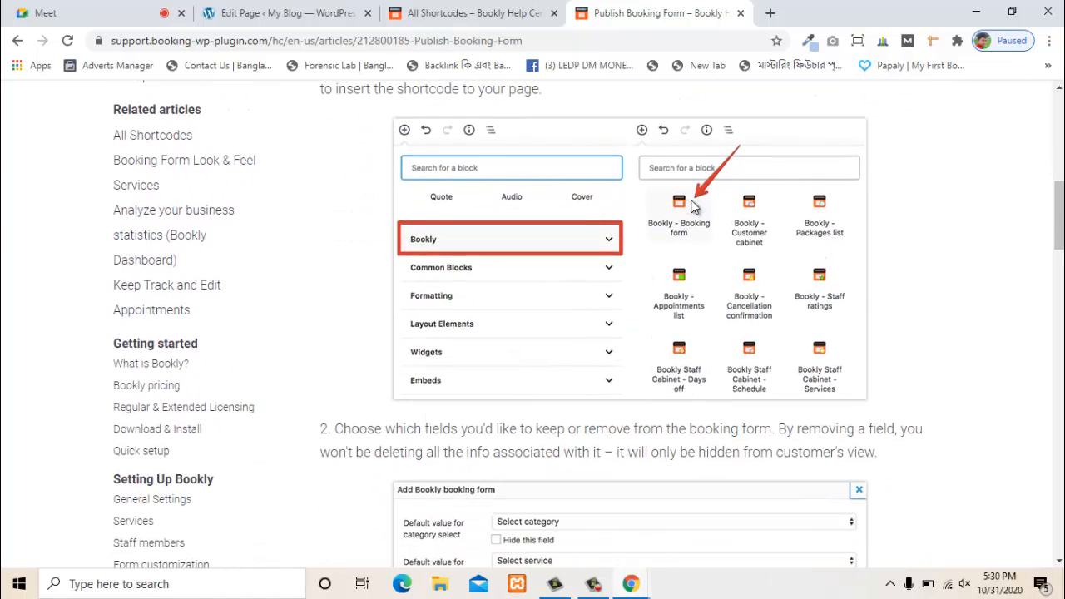
pyautogui.click(740, 14)
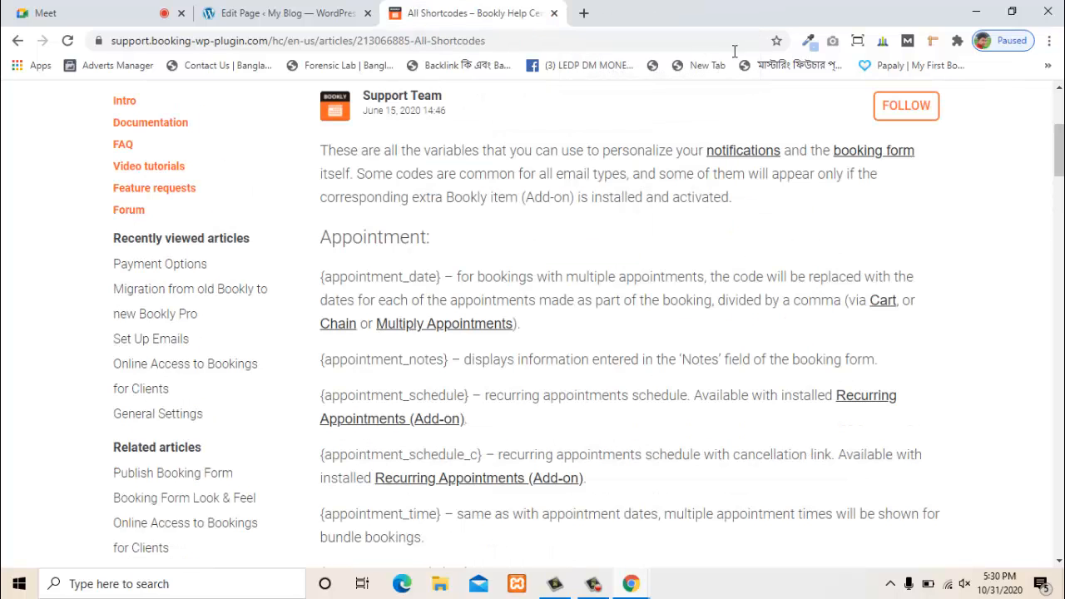
pyautogui.click(554, 14)
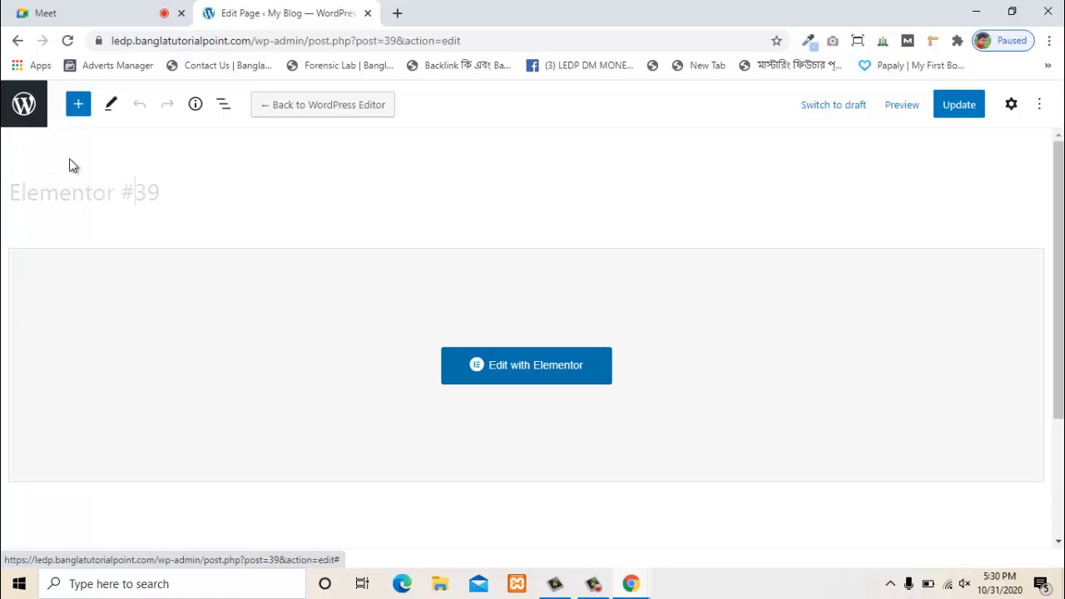
# - Rename the page from 'Elementor #39' to 'Book Form' and update it
pyautogui.doubleClick(85, 206)
pyautogui.moveTo(183, 194); pyautogui.dragTo(3, 195)
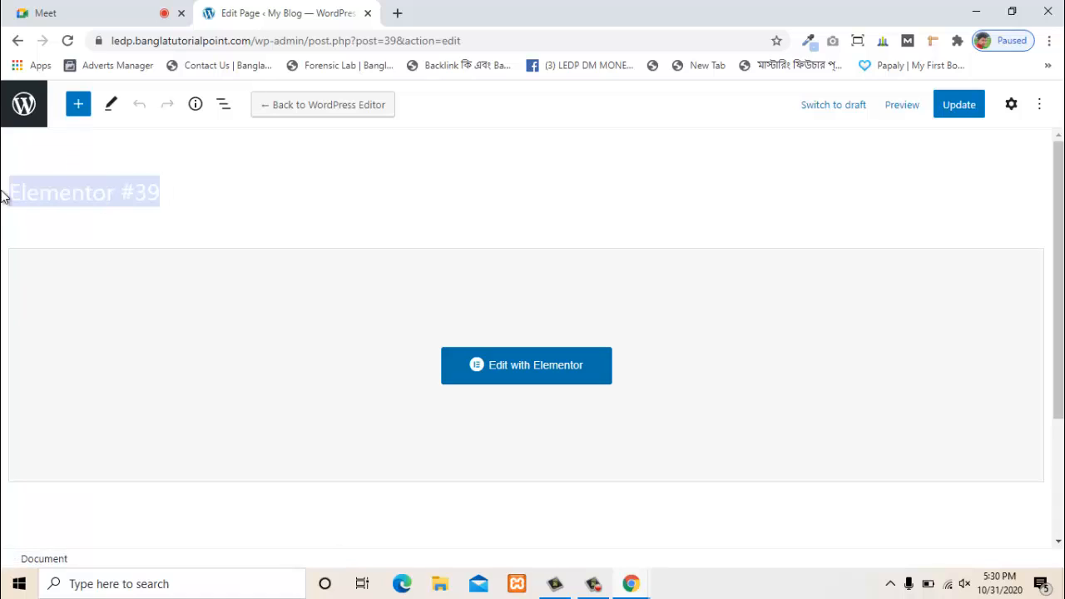
pyautogui.press('BackSpace')
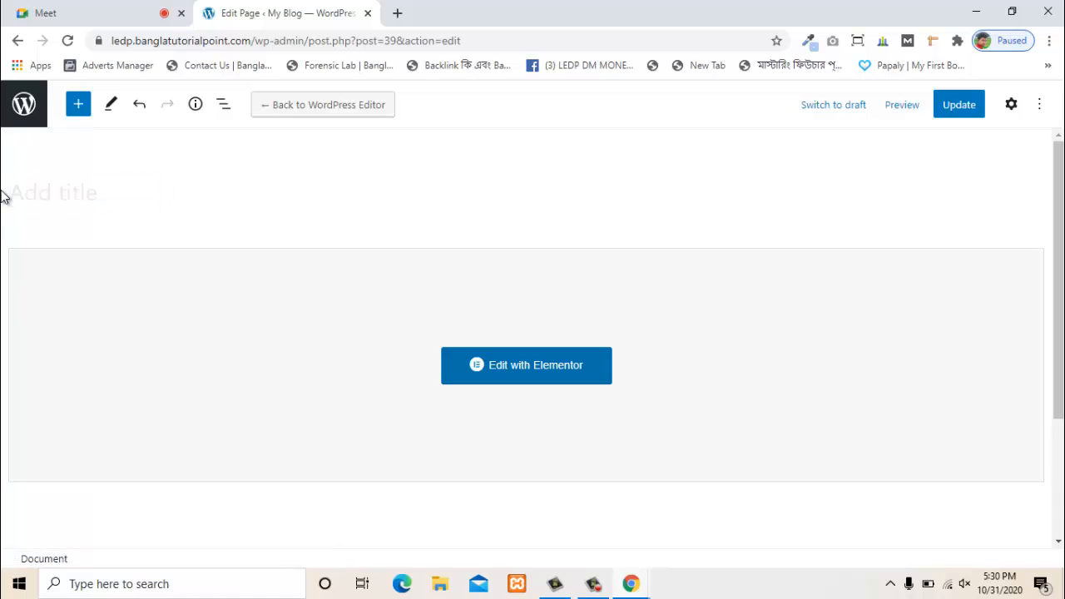
pyautogui.write('Book Form')
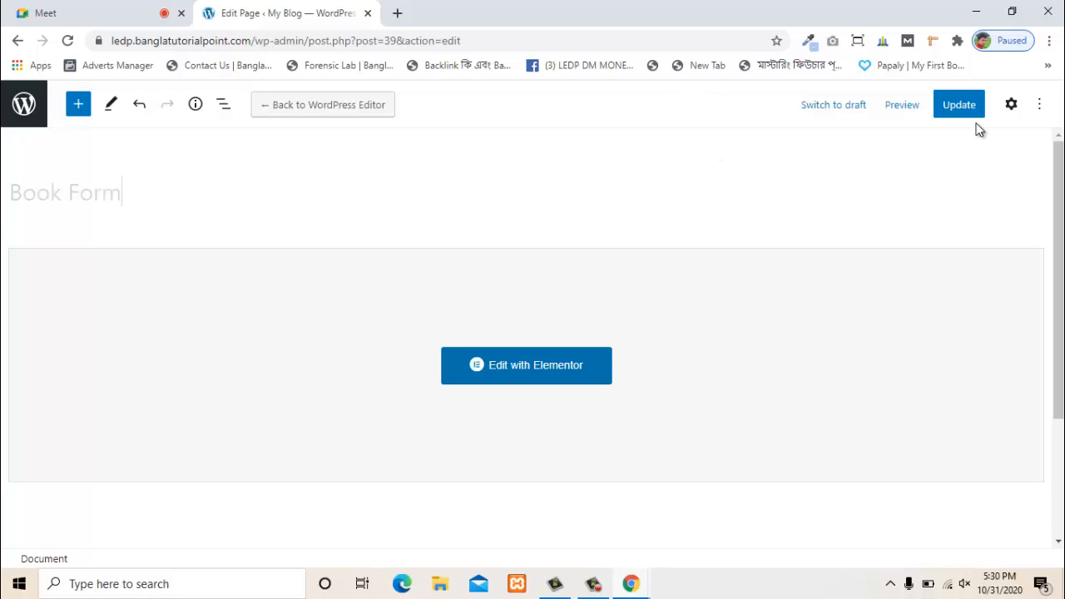
pyautogui.click(955, 107)
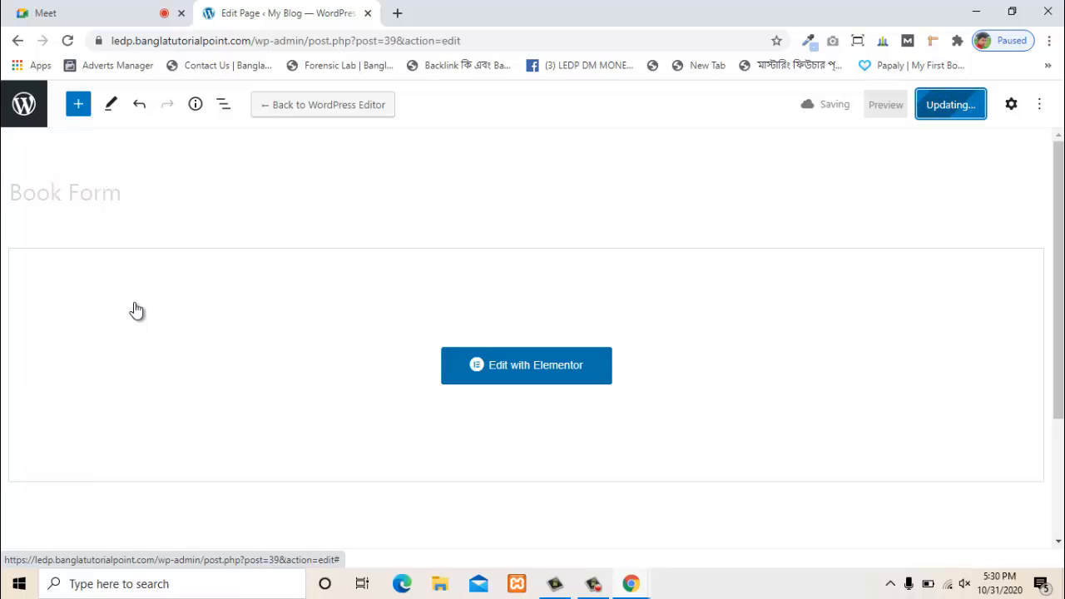
pyautogui.click(43, 10)
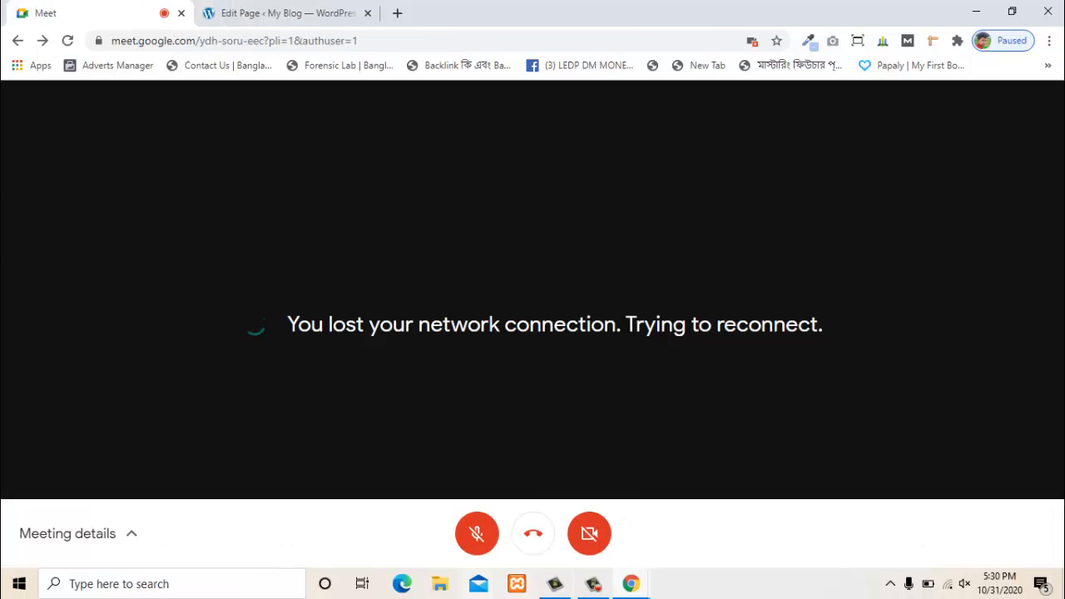
# - Reload Meet and switch to a different wireless network to restore the connection
pyautogui.click(68, 41)
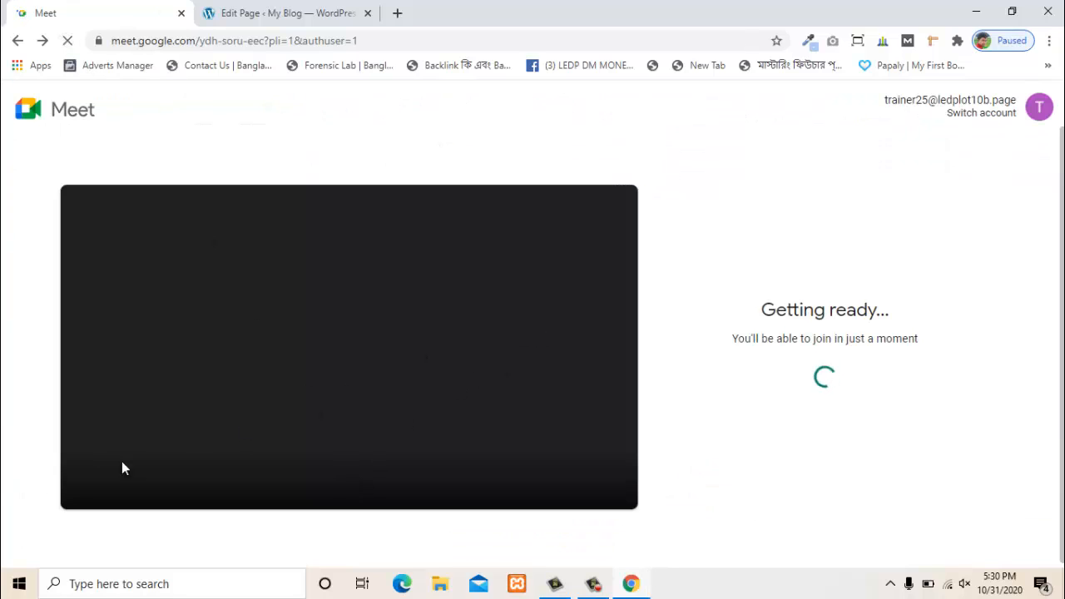
pyautogui.click(949, 583)
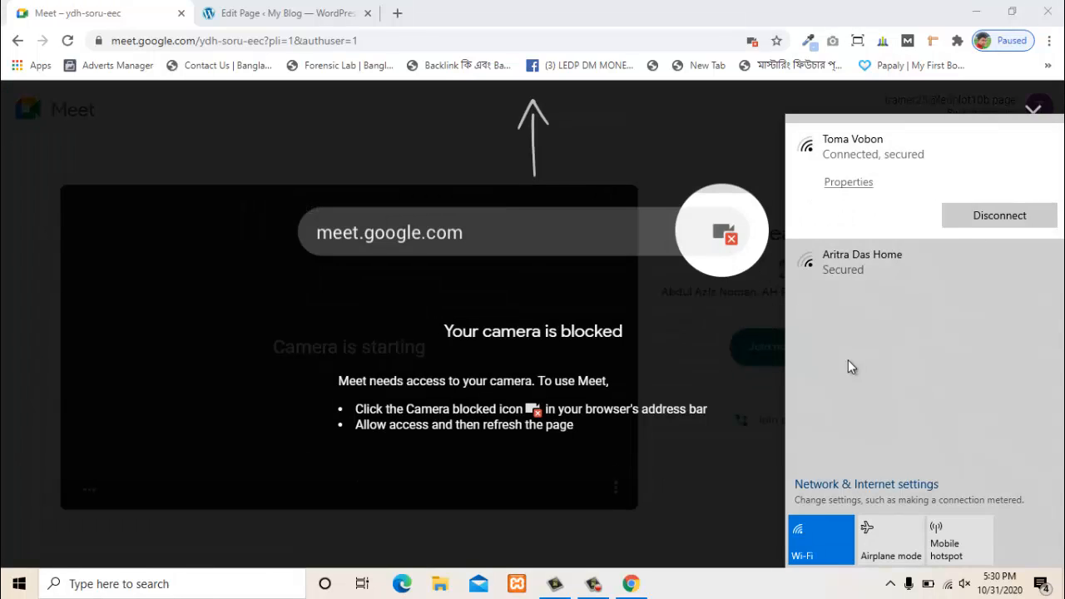
pyautogui.click(986, 227)
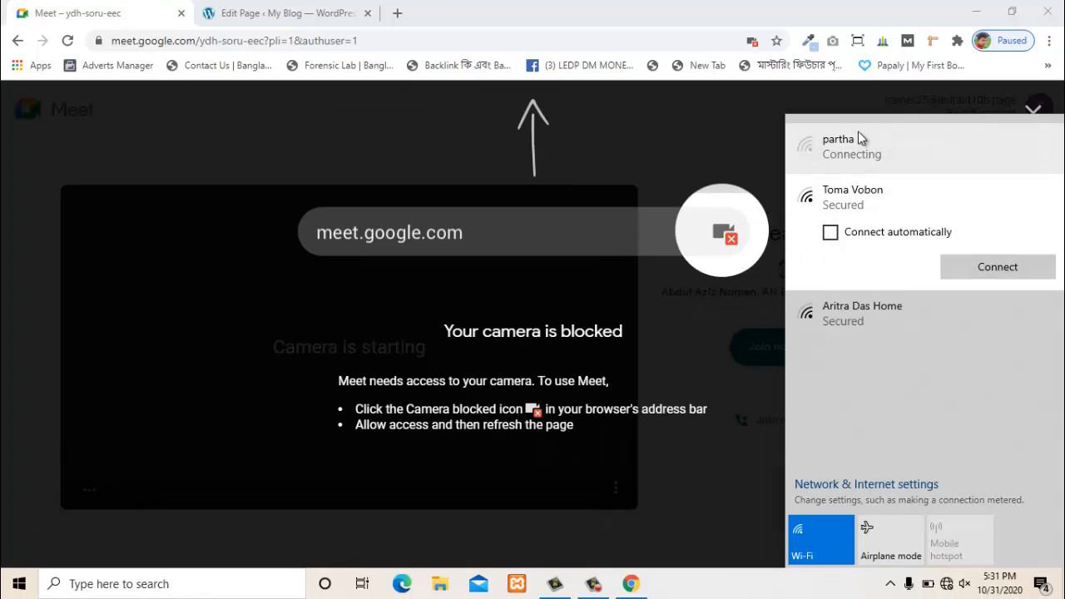
pyautogui.click(908, 136)
pyautogui.click(973, 212)
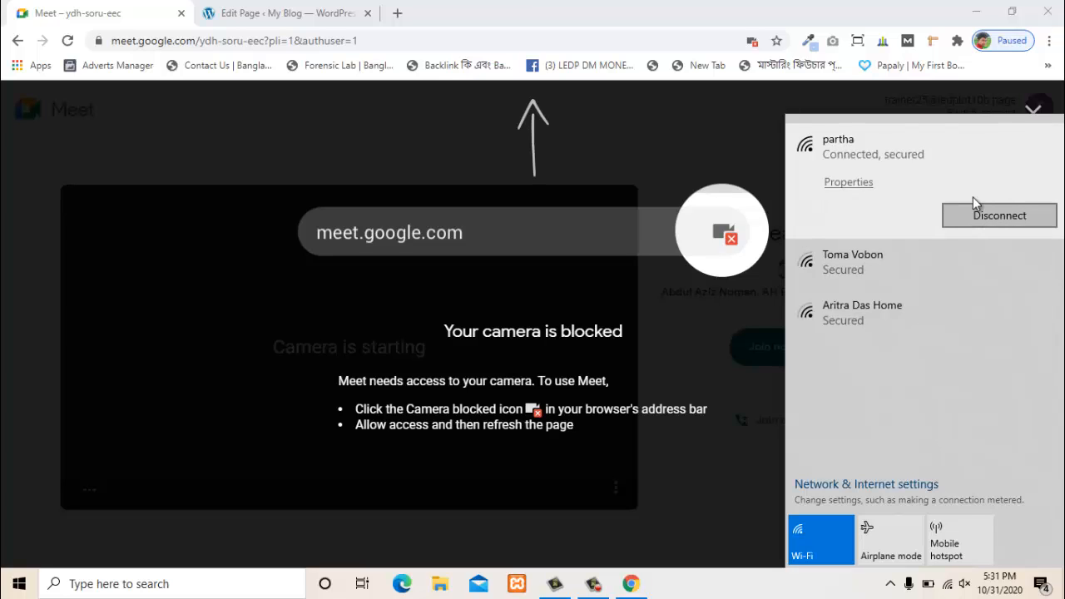
pyautogui.click(993, 95)
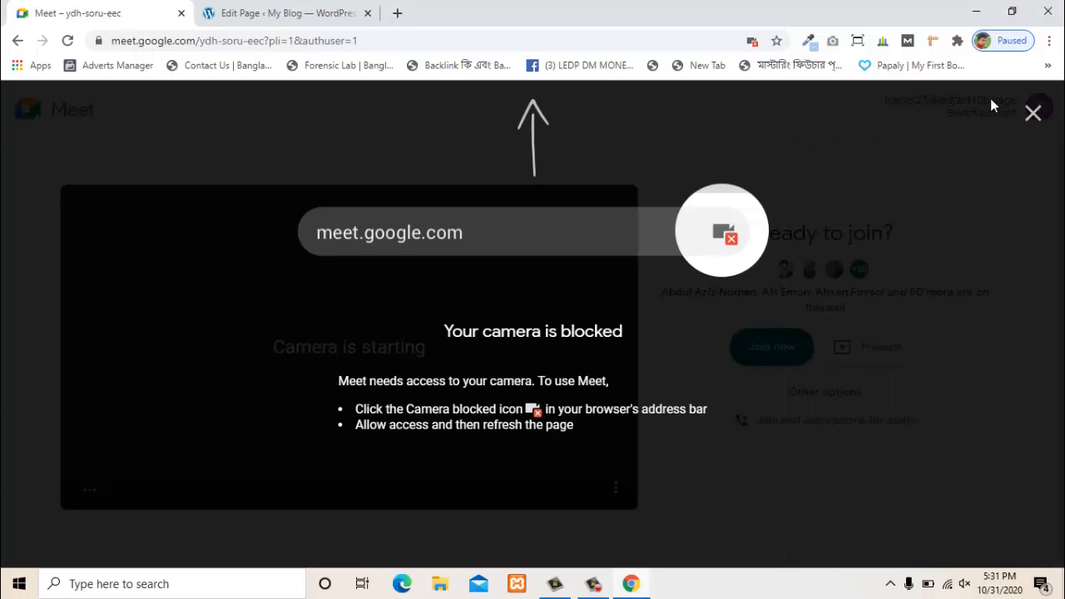
# - Join the meeting with the mic muted and open the 54-person participant list
pyautogui.click(1033, 114)
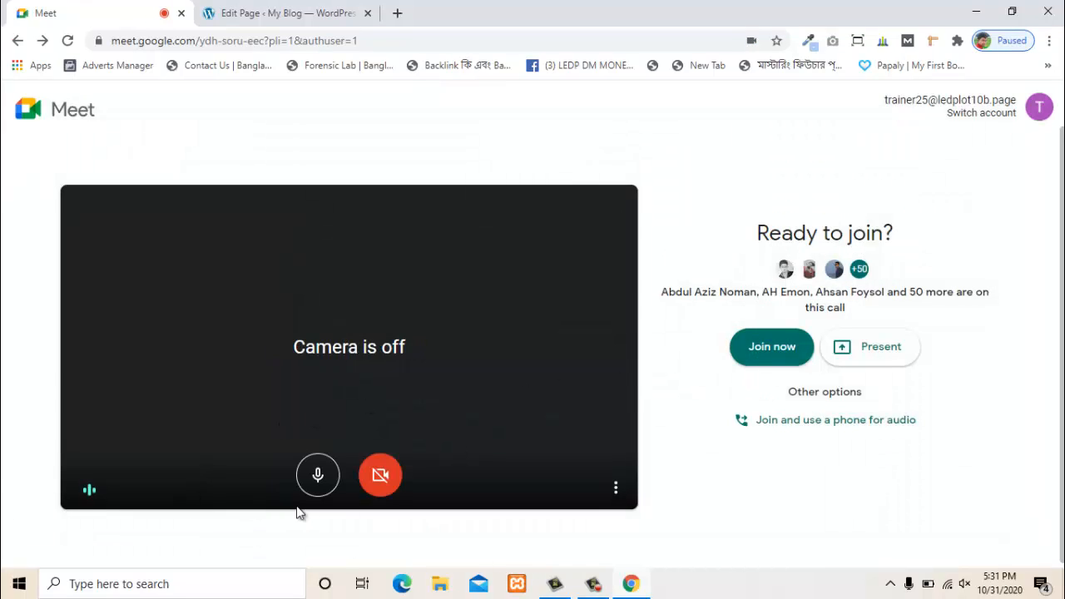
pyautogui.click(318, 475)
pyautogui.click(779, 348)
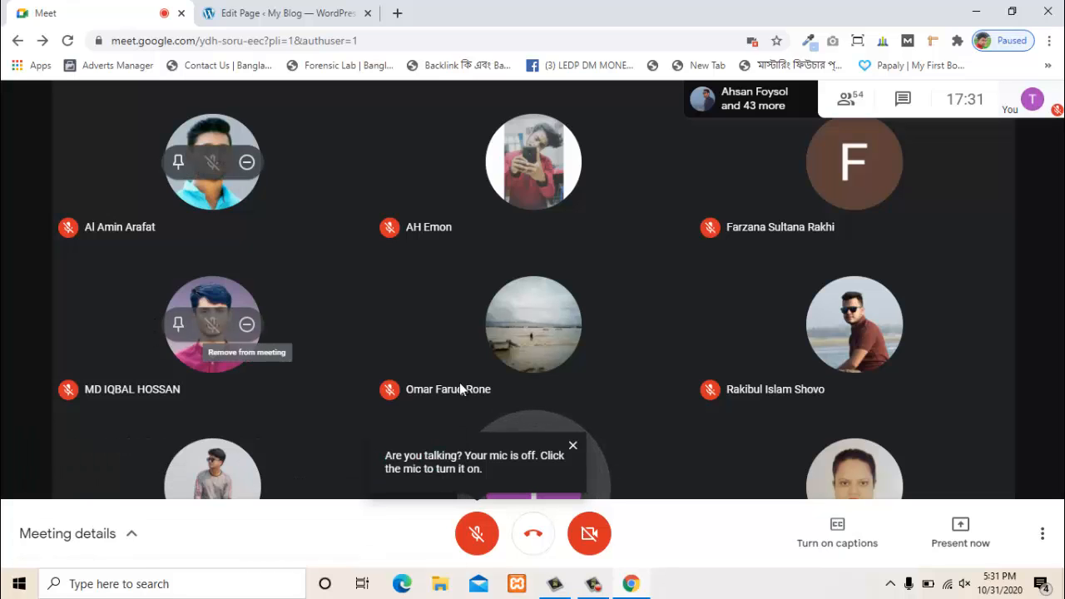
pyautogui.click(572, 446)
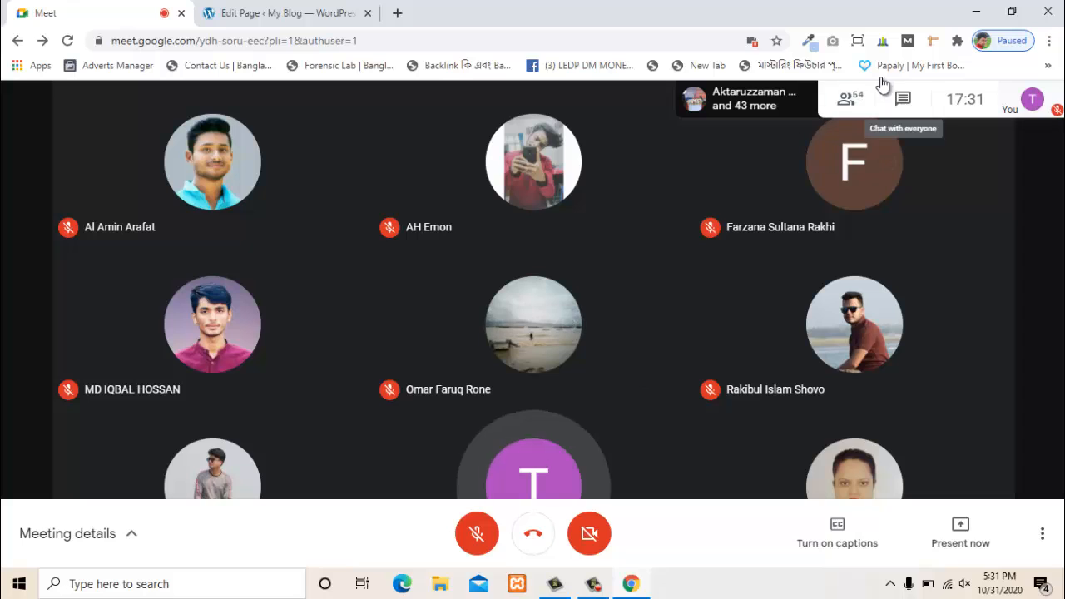
pyautogui.click(850, 101)
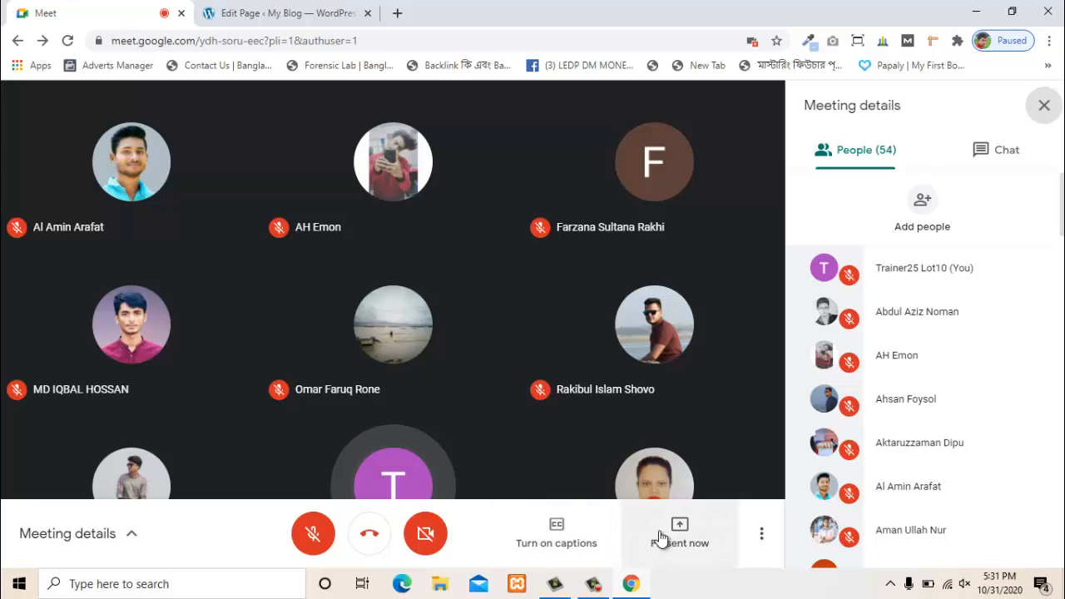
# - Present the entire screen to the Google Meet call and hide the sharing notice
pyautogui.click(665, 535)
pyautogui.click(691, 397)
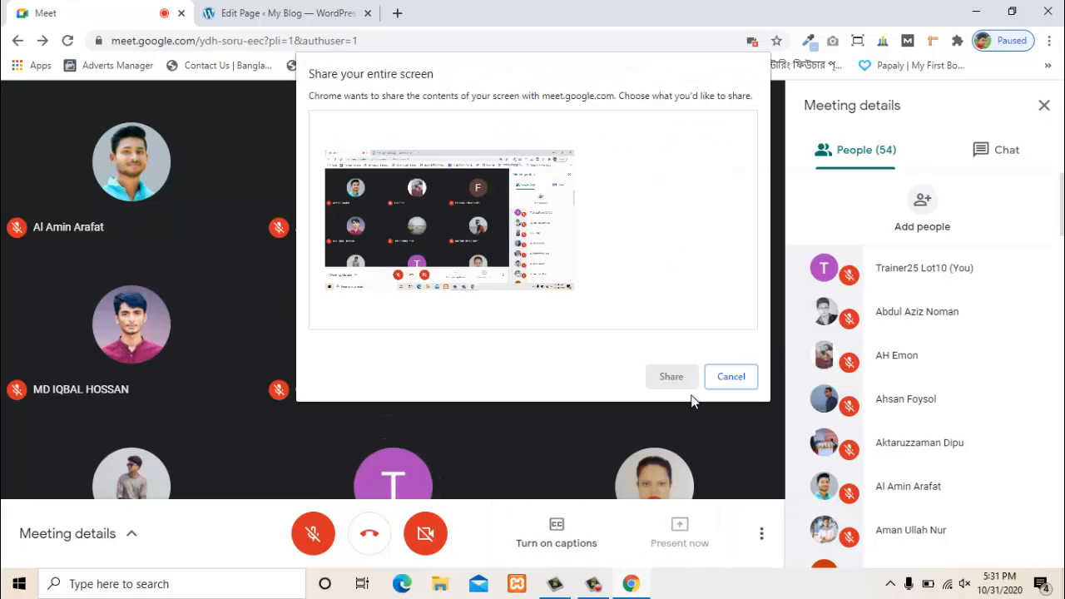
pyautogui.click(471, 190)
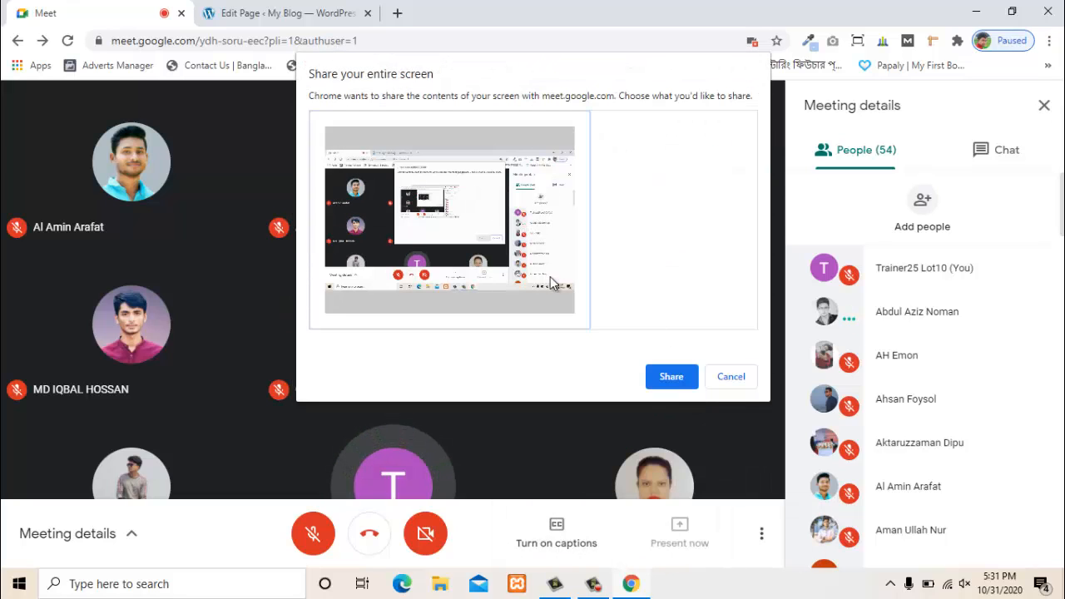
pyautogui.click(664, 376)
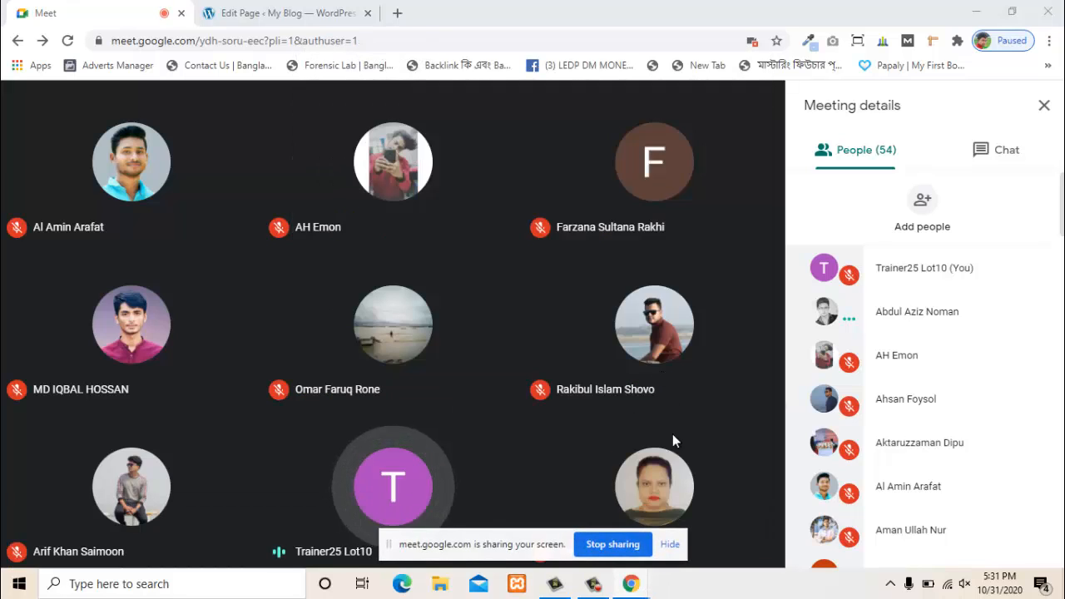
pyautogui.click(671, 546)
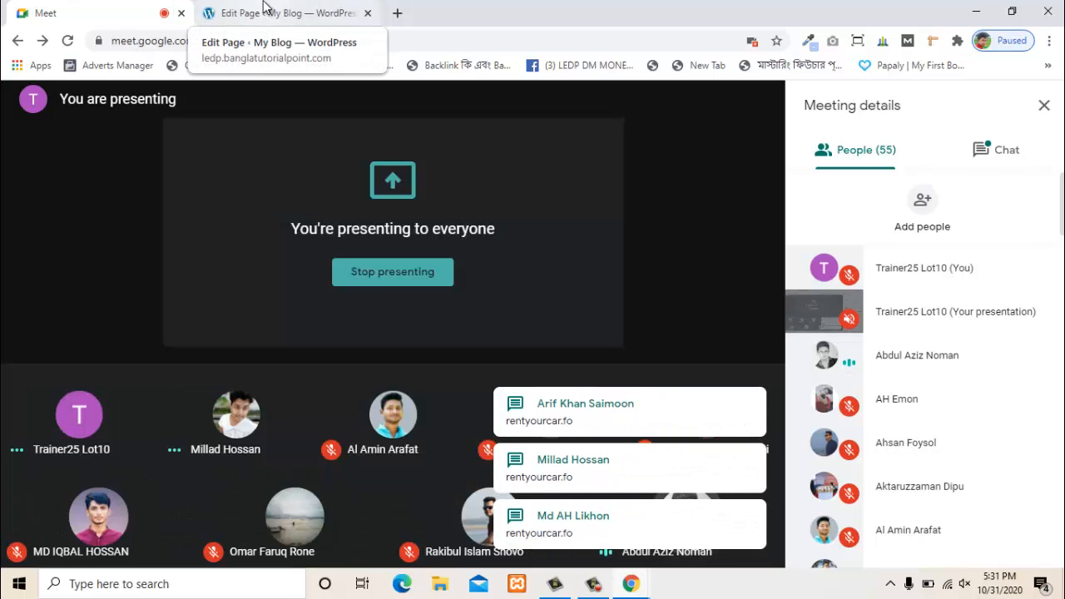
# - Reload the WordPress page editor after the failed update, discarding unsaved changes
pyautogui.click(265, 10)
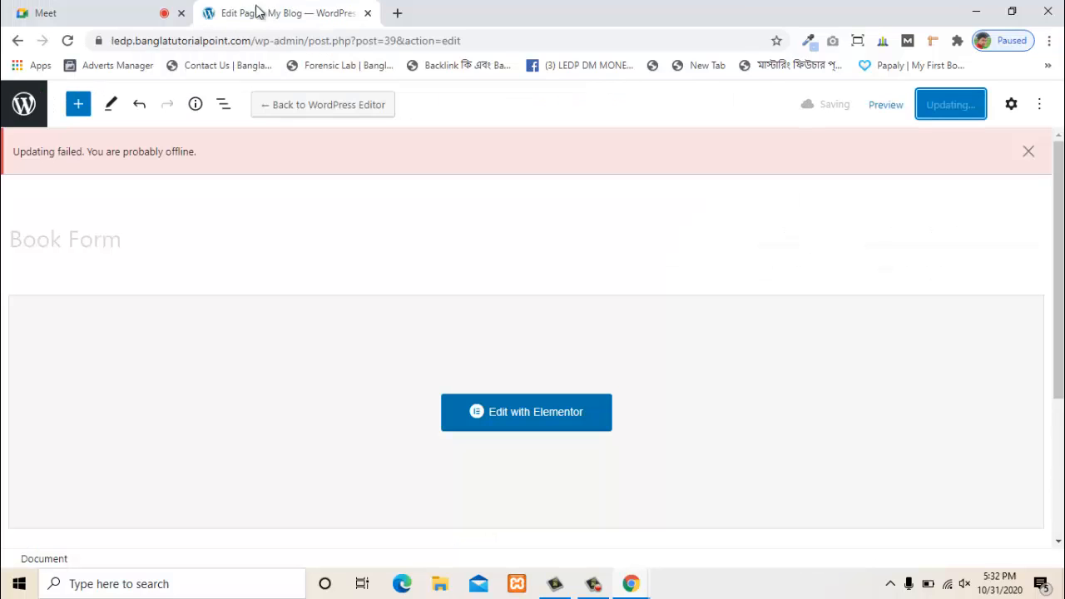
pyautogui.click(102, 16)
pyautogui.click(309, 6)
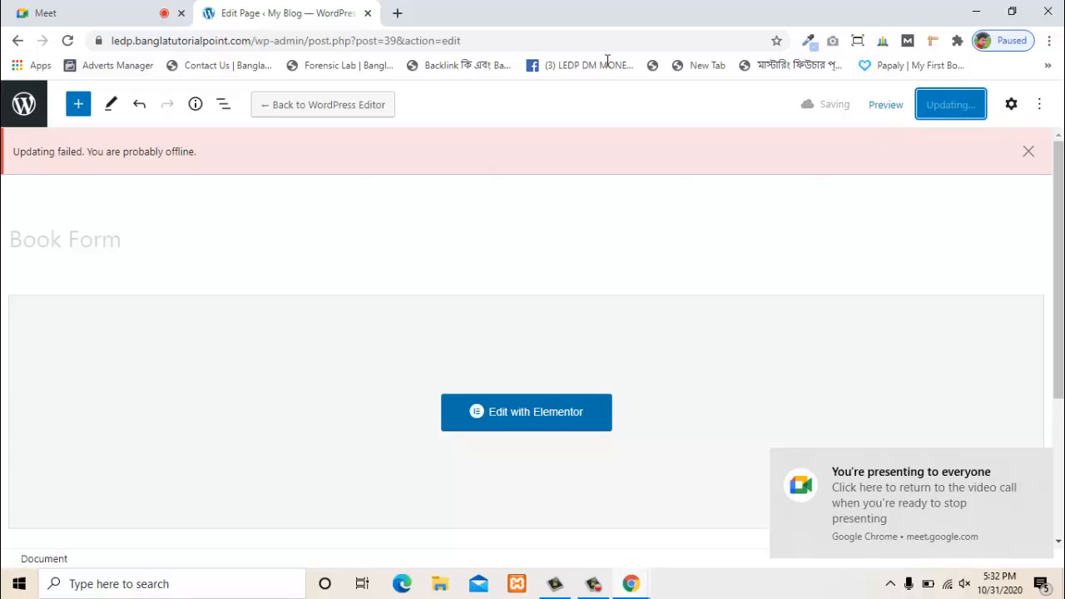
pyautogui.click(73, 40)
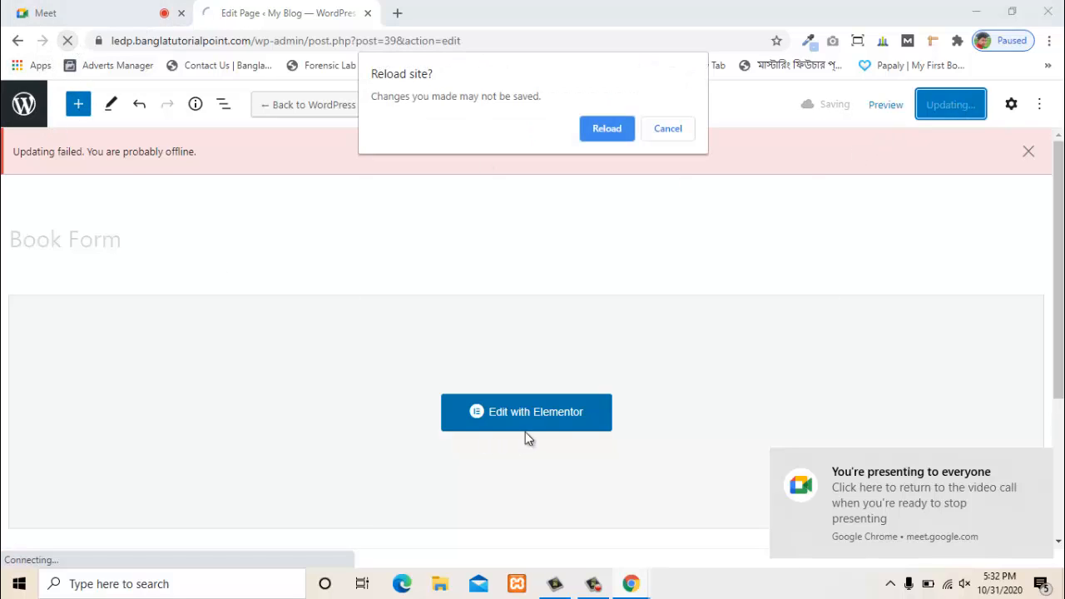
pyautogui.click(603, 126)
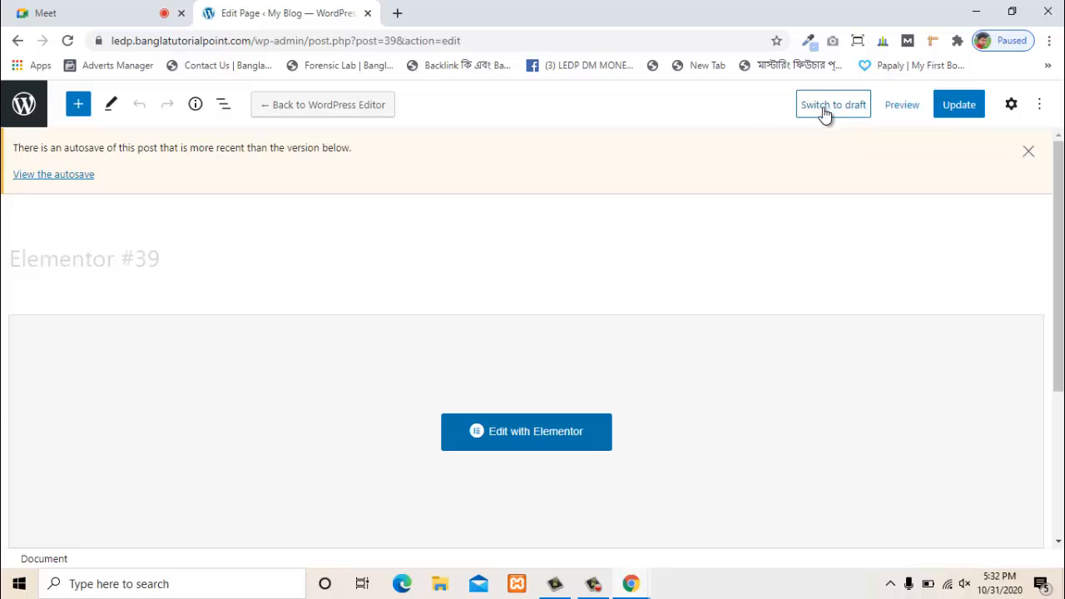
# - Rename the page title from Elementor #39 to 'Book Form' and update the page
pyautogui.doubleClick(74, 262)
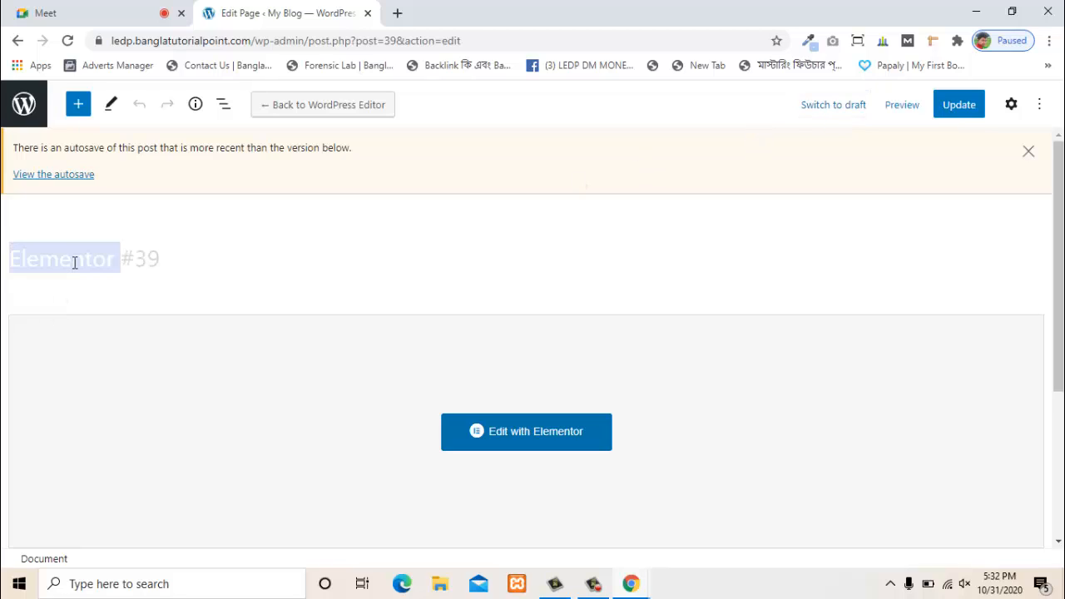
pyautogui.tripleClick(74, 262)
pyautogui.write('Book Form')
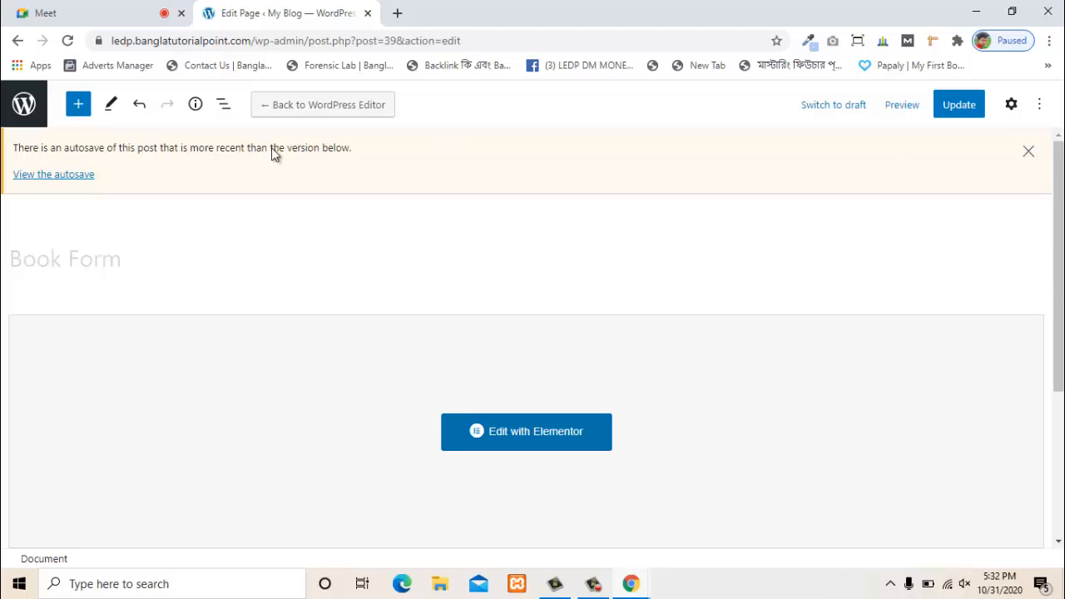
pyautogui.click(962, 112)
pyautogui.click(165, 11)
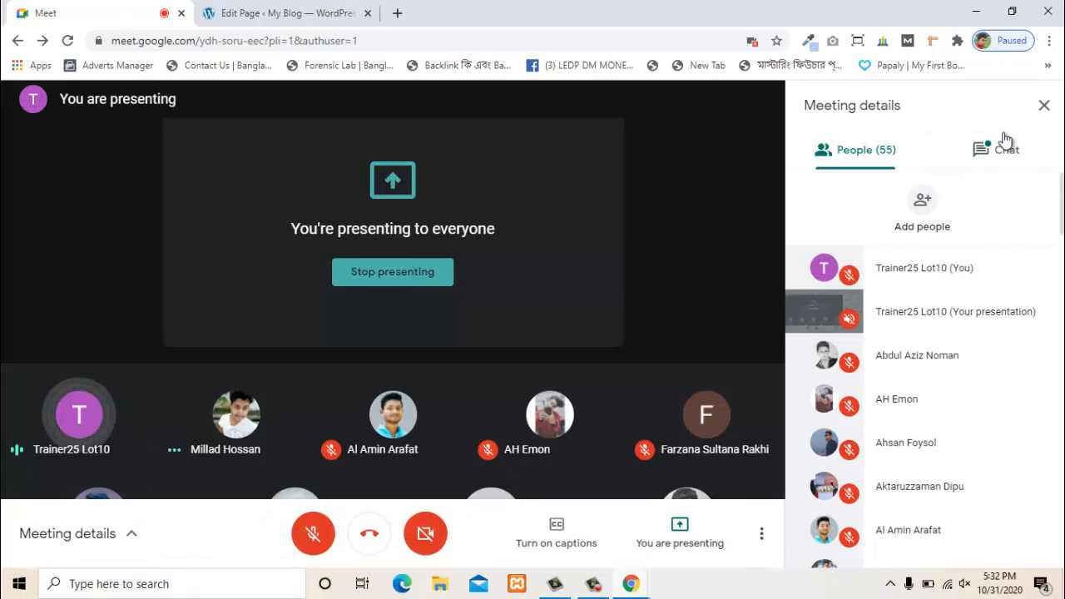
# - Open the rentyourcar.fo link from the meeting chat in a new tab
pyautogui.click(1006, 145)
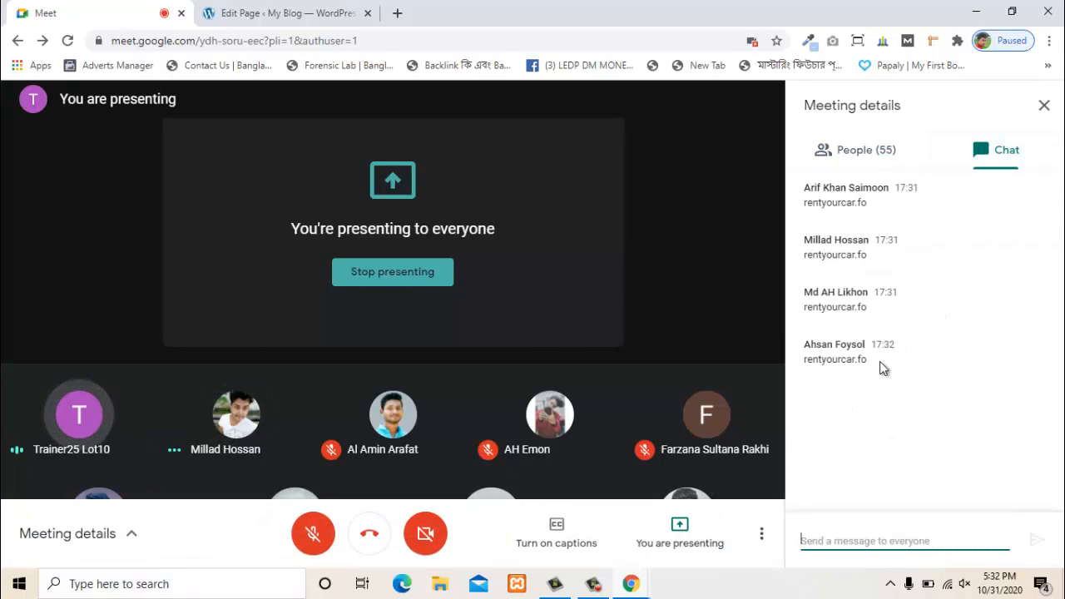
pyautogui.moveTo(875, 364); pyautogui.dragTo(801, 371)
pyautogui.rightClick(807, 371)
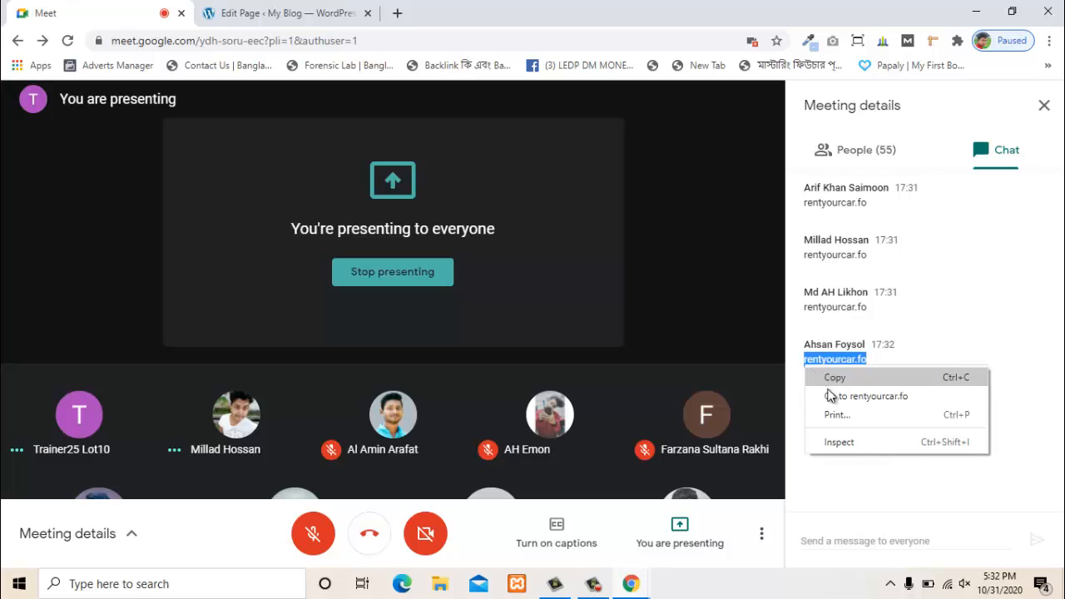
pyautogui.click(835, 396)
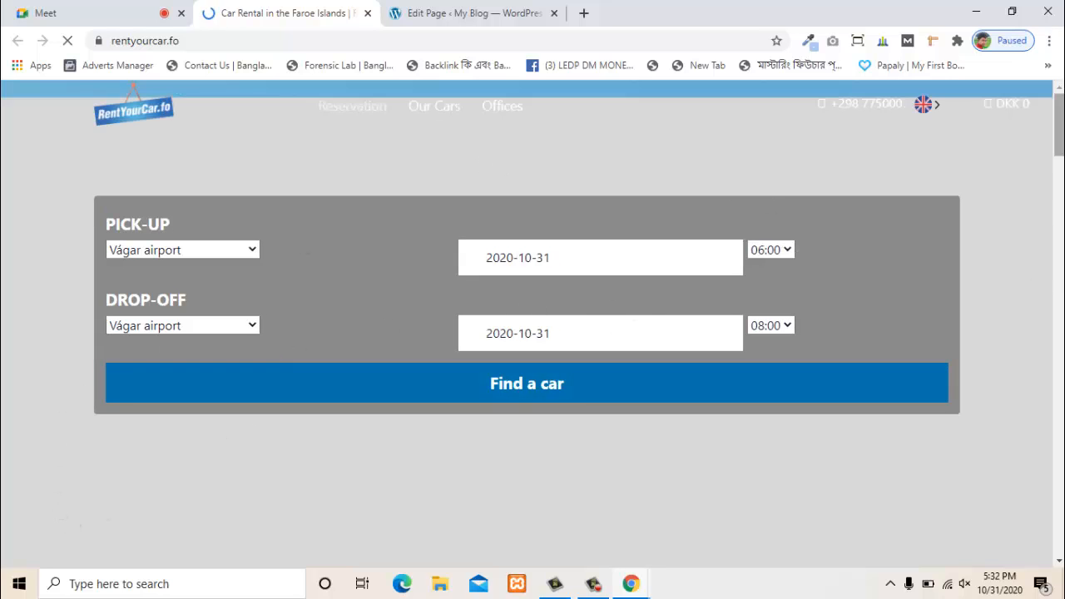
# - Review the pick-up location, date and time options, keeping 10:00 as the time
pyautogui.scroll(-5, 1044, 172)
pyautogui.moveTo(1044, 172); pyautogui.dragTo(1040, 107)
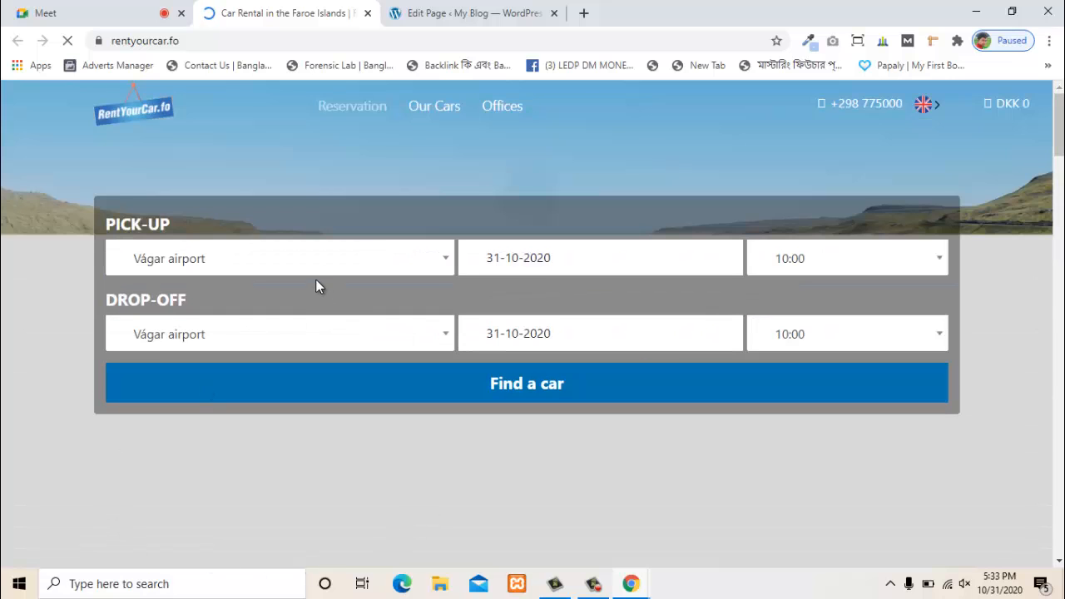
pyautogui.click(316, 269)
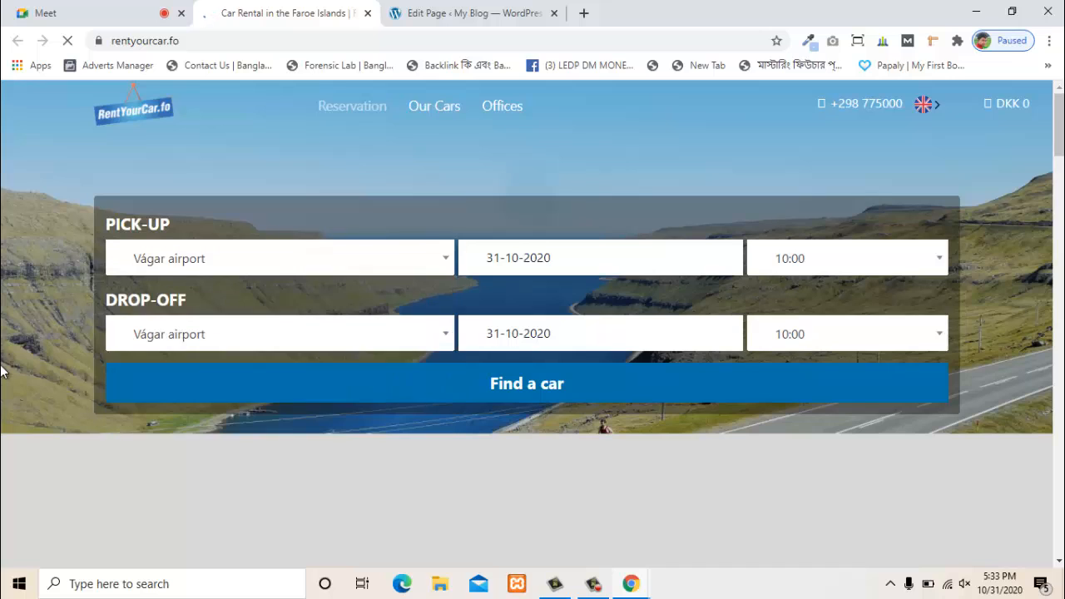
pyautogui.click(546, 258)
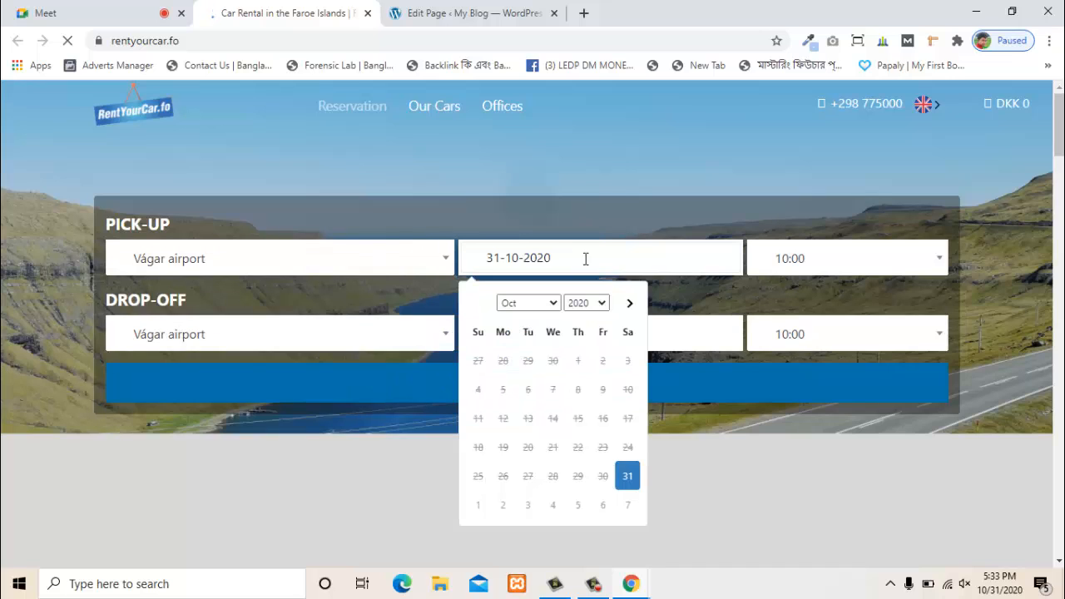
pyautogui.click(804, 273)
pyautogui.click(530, 295)
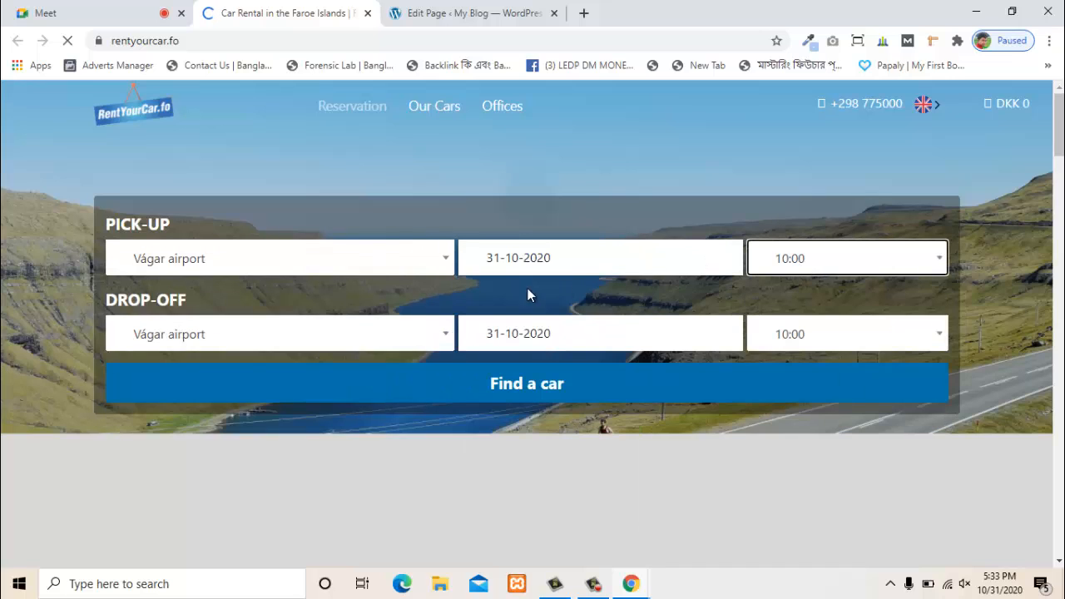
# - Review the drop-off options, keeping Vágar airport and 10:00
pyautogui.click(327, 347)
pyautogui.click(328, 349)
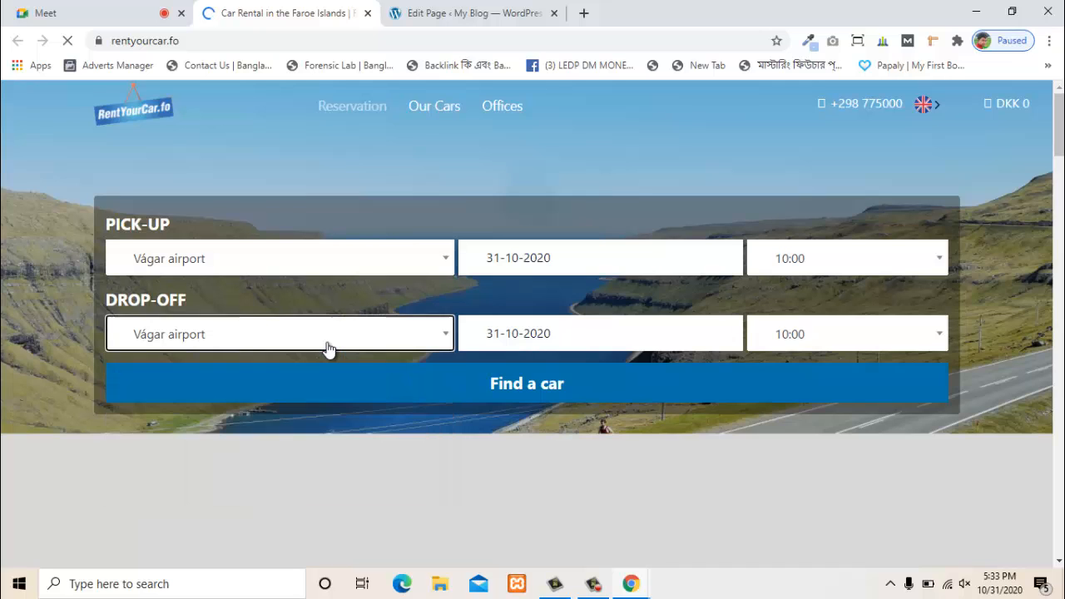
pyautogui.click(529, 333)
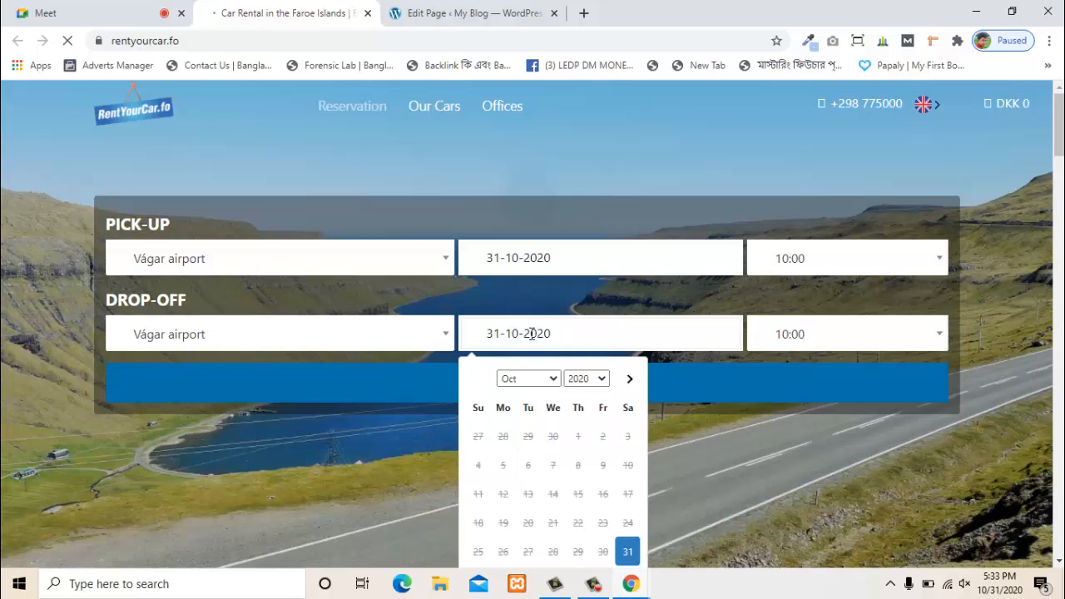
pyautogui.click(779, 343)
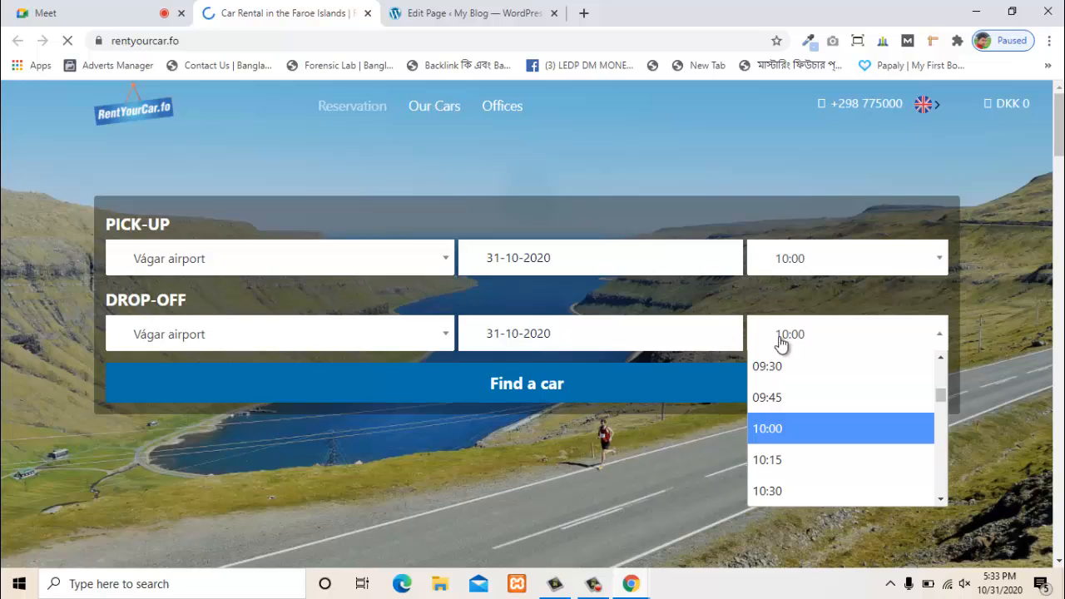
pyautogui.click(781, 342)
pyautogui.scroll(-5, 53, 375)
pyautogui.scroll(5, 84, 397)
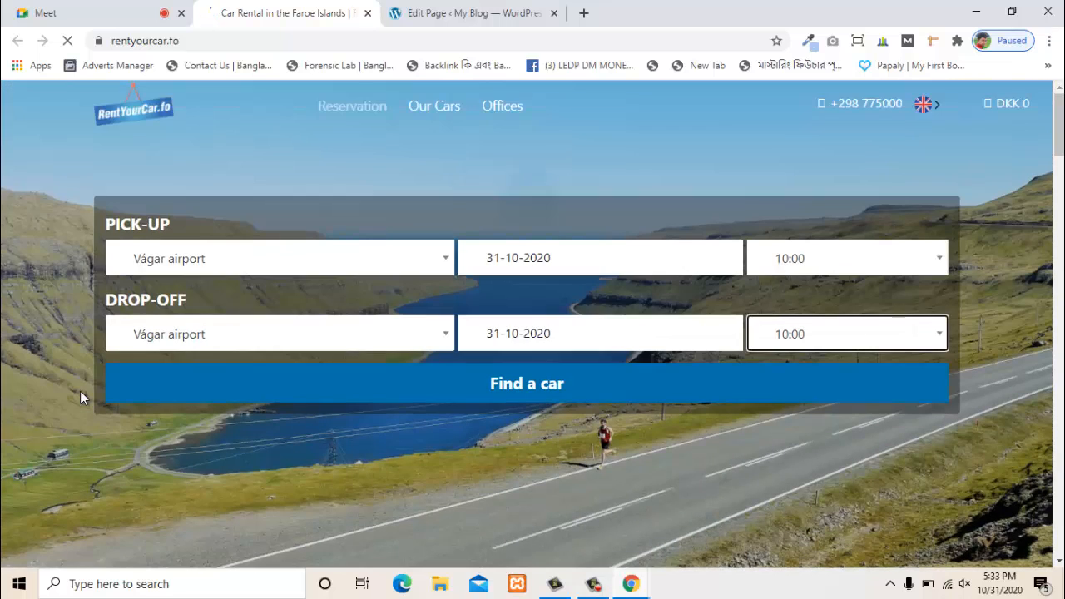
# - Copy the rentyourcar.fo web address and minimize the browser
pyautogui.click(176, 42)
pyautogui.rightClick(175, 39)
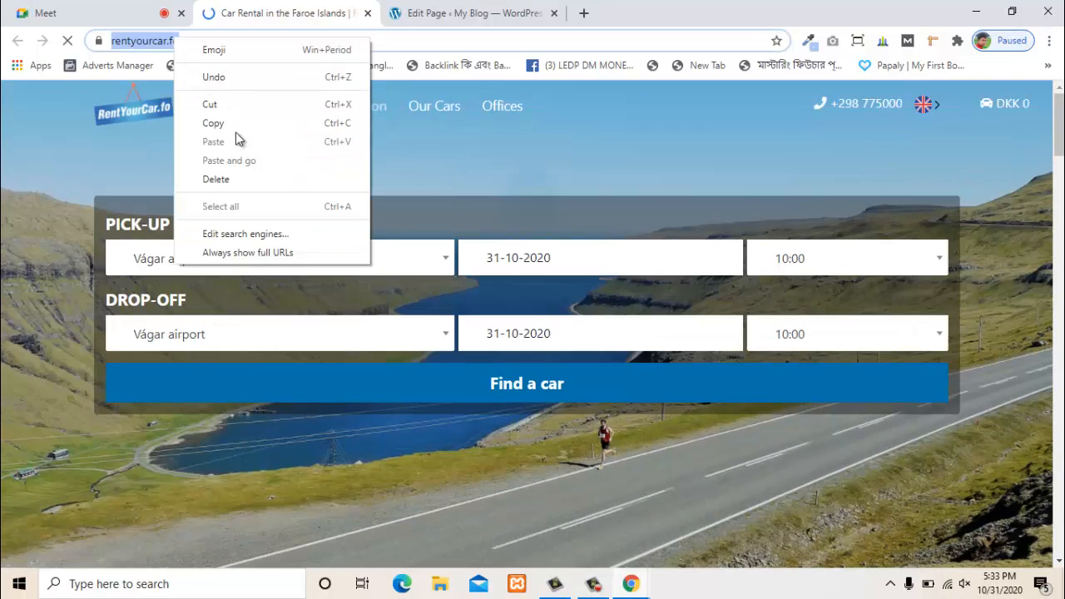
pyautogui.click(235, 130)
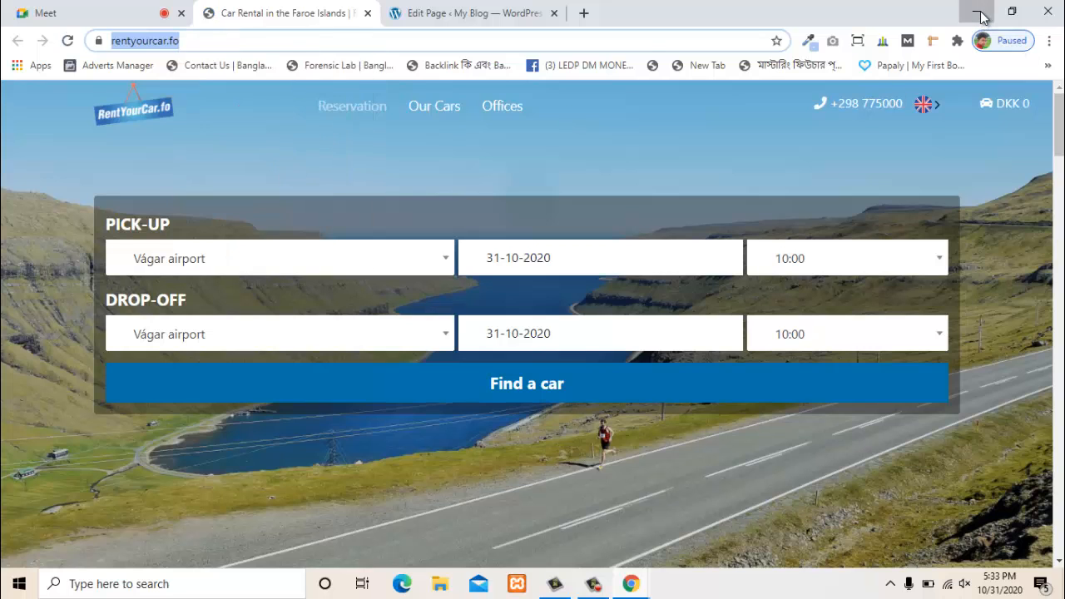
pyautogui.click(978, 11)
pyautogui.click(1010, 440)
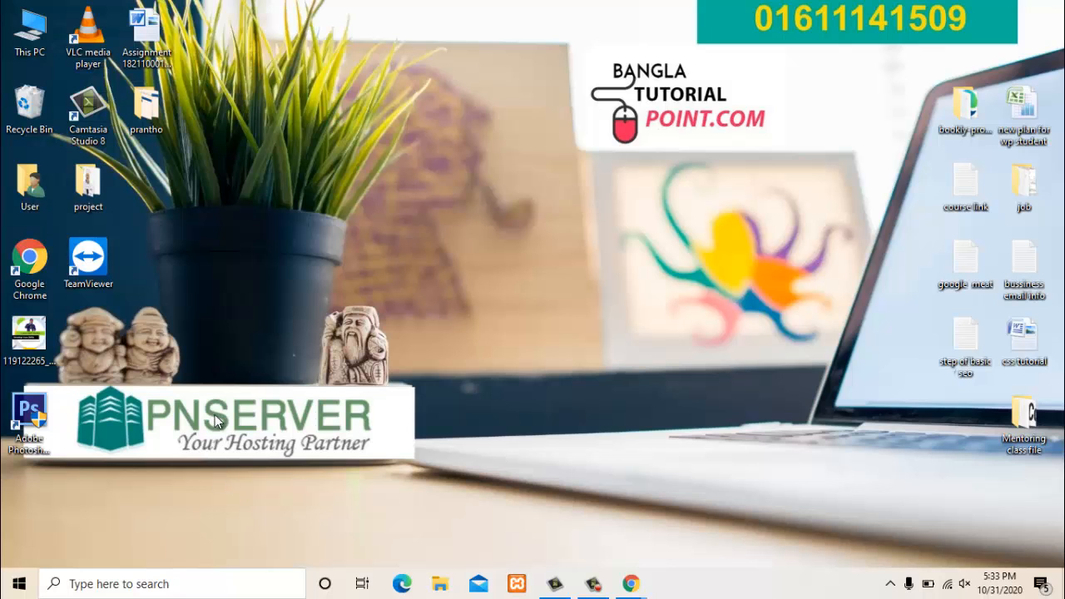
pyautogui.press('Return')
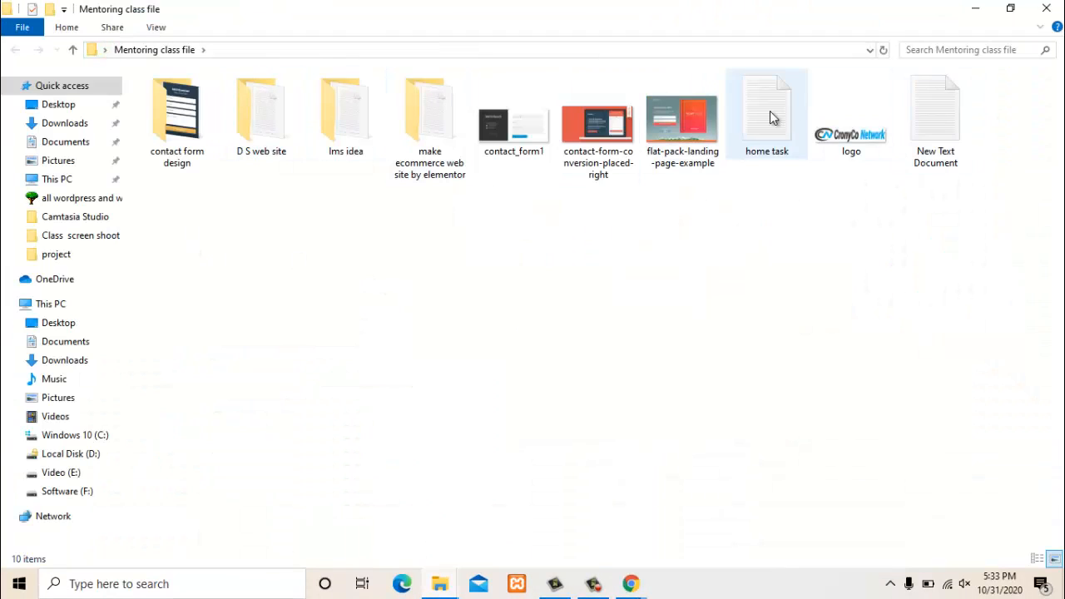
pyautogui.doubleClick(953, 153)
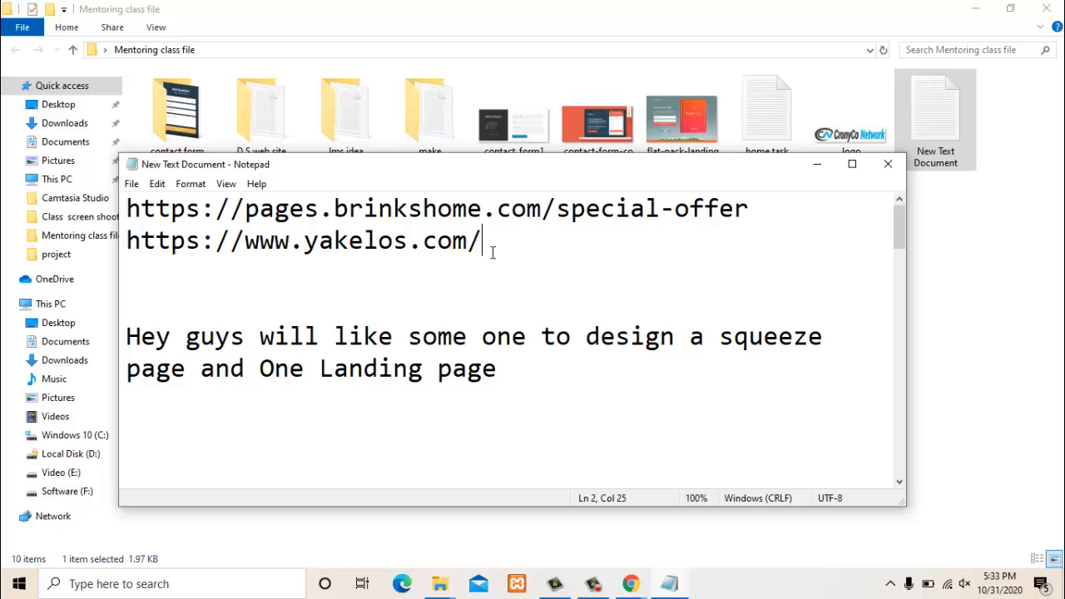
pyautogui.press('Return')
pyautogui.hotkey('ctrl', 'v')
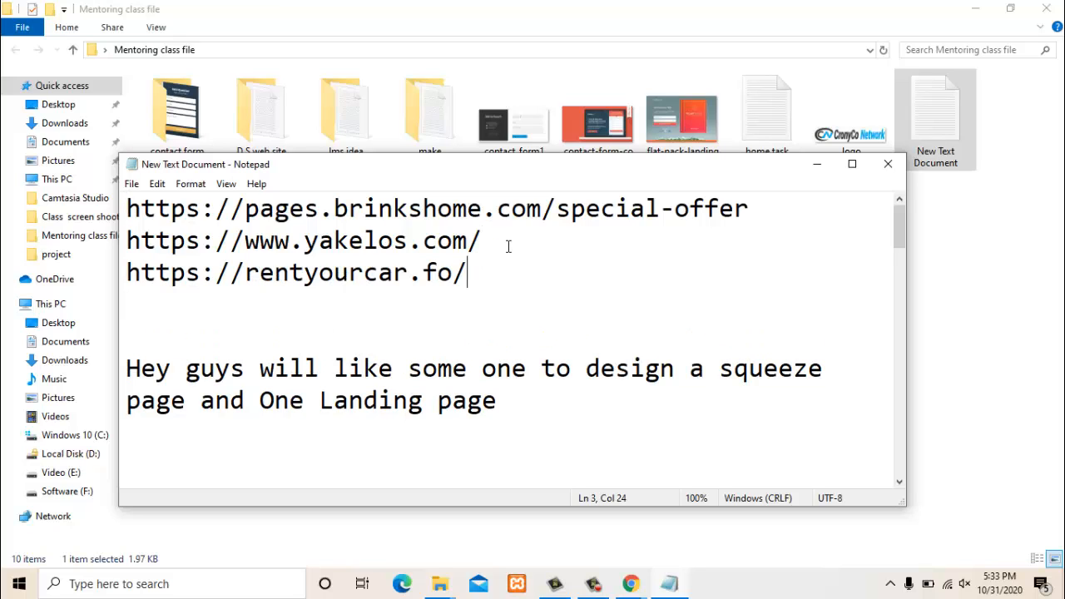
pyautogui.click(888, 165)
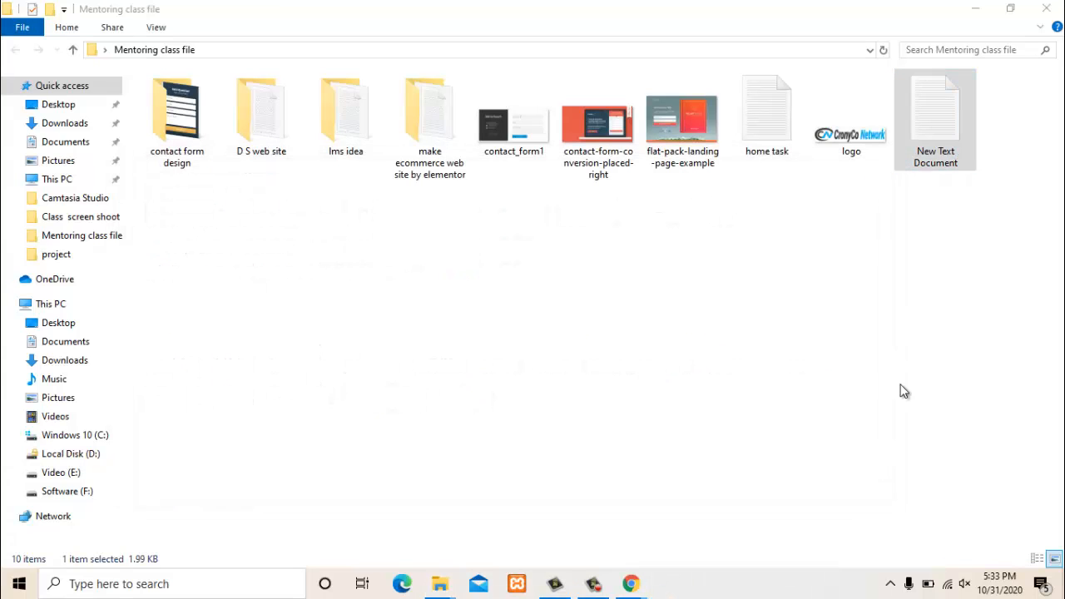
pyautogui.click(884, 278)
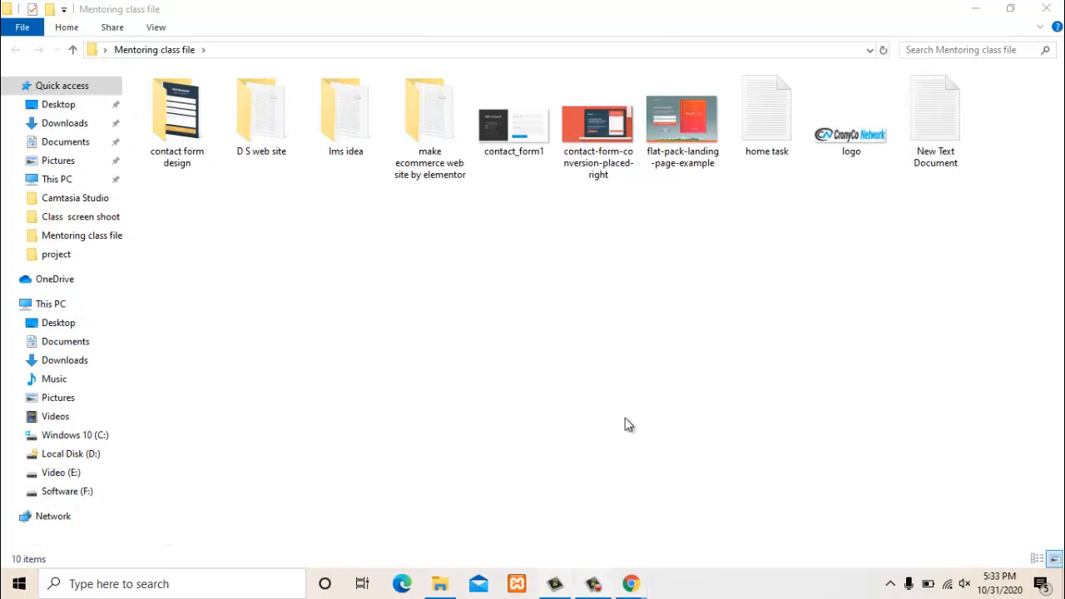
pyautogui.click(1055, 10)
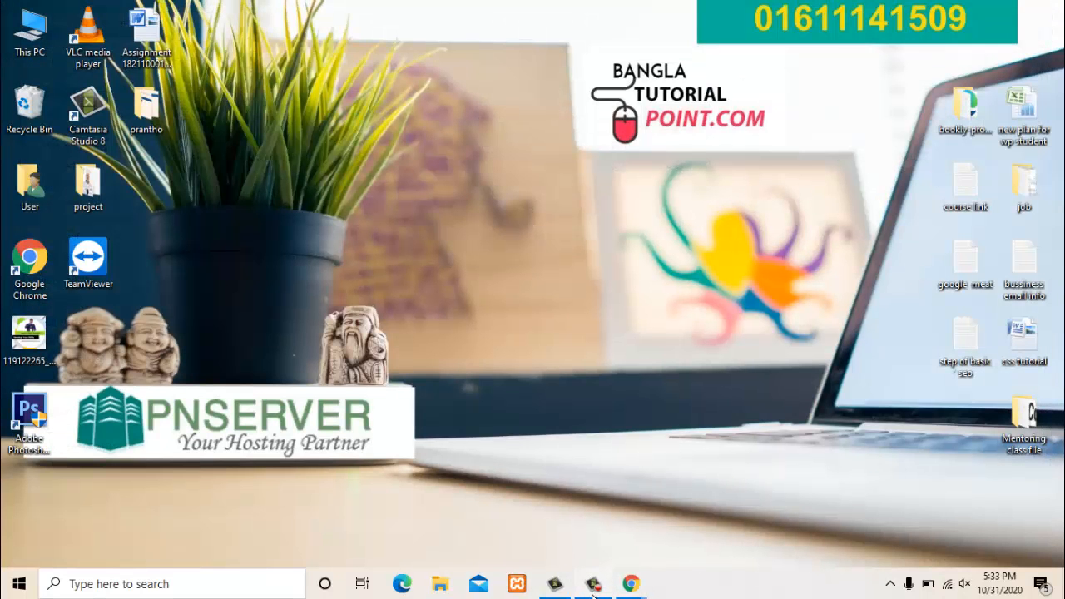
# - Bring Chrome back, close the rentyourcar.fo tab and return to the WordPress editor
pyautogui.click(592, 585)
pyautogui.click(593, 585)
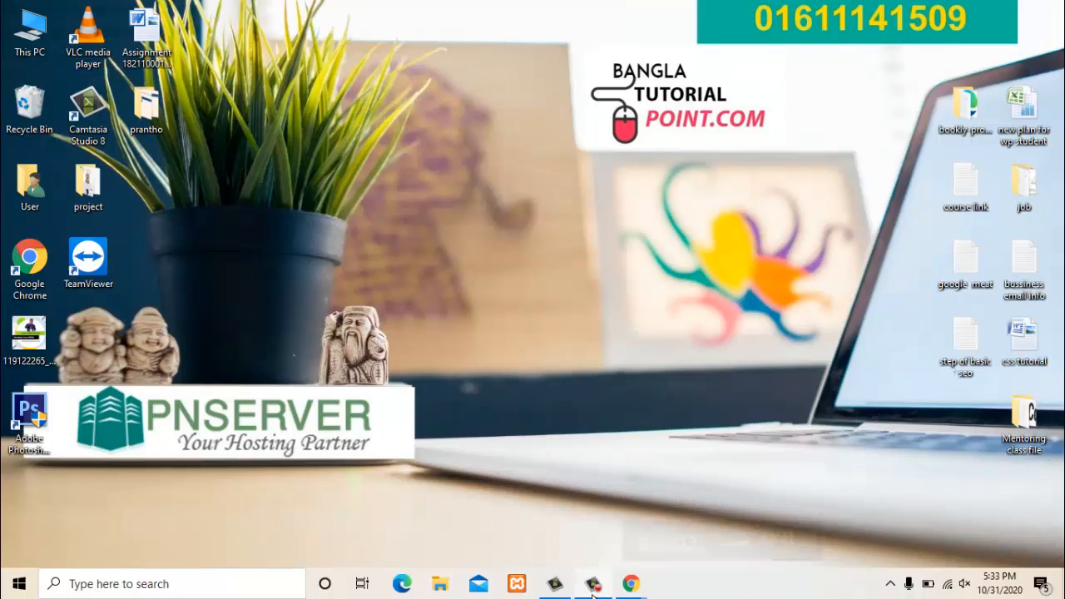
pyautogui.moveTo(640, 594)
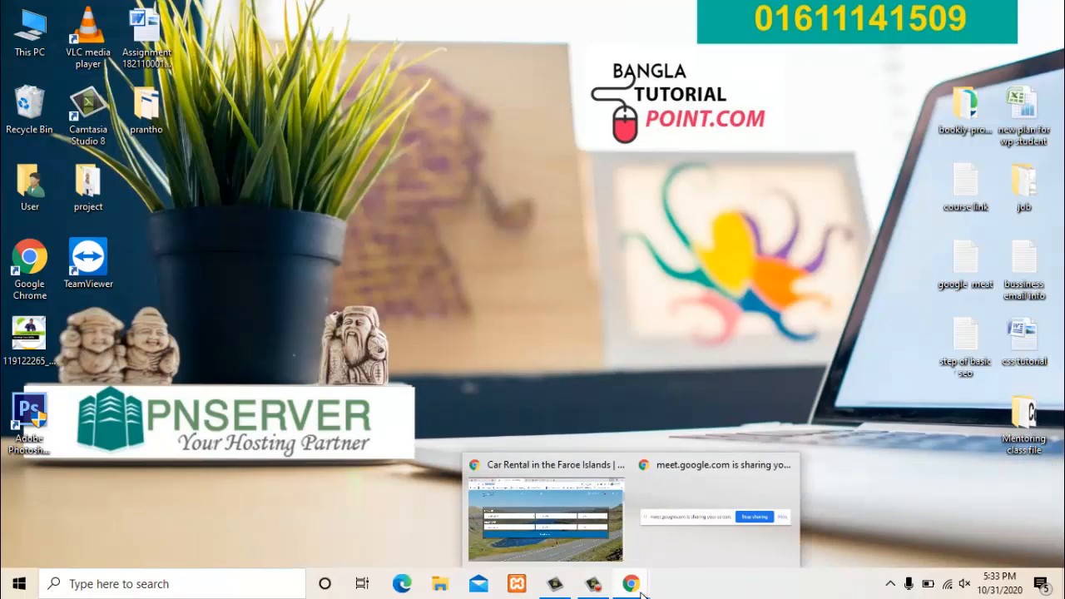
pyautogui.click(530, 539)
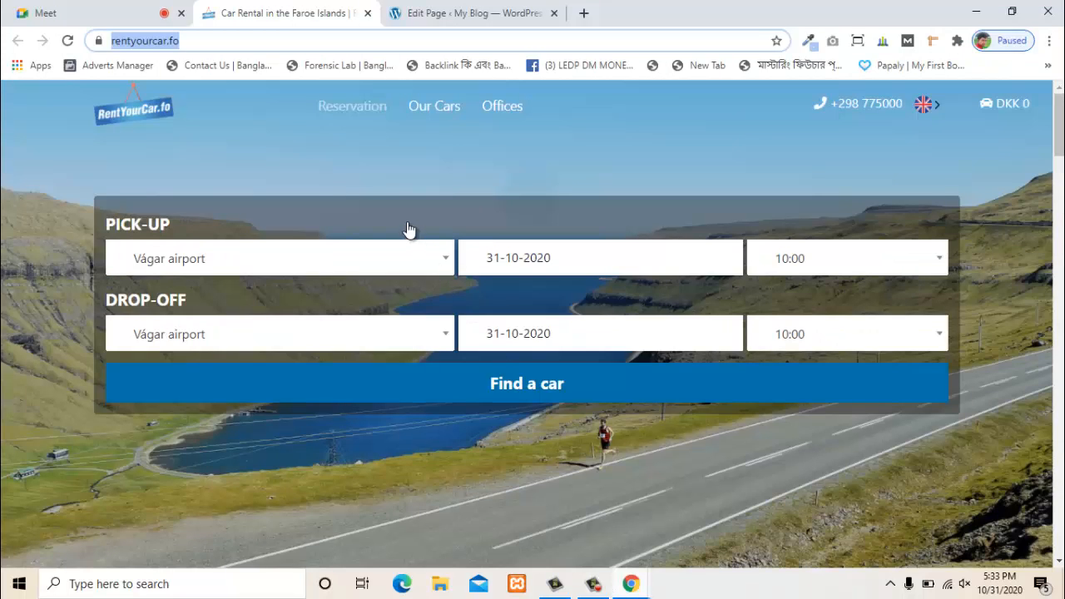
pyautogui.scroll(-6, 373, 116)
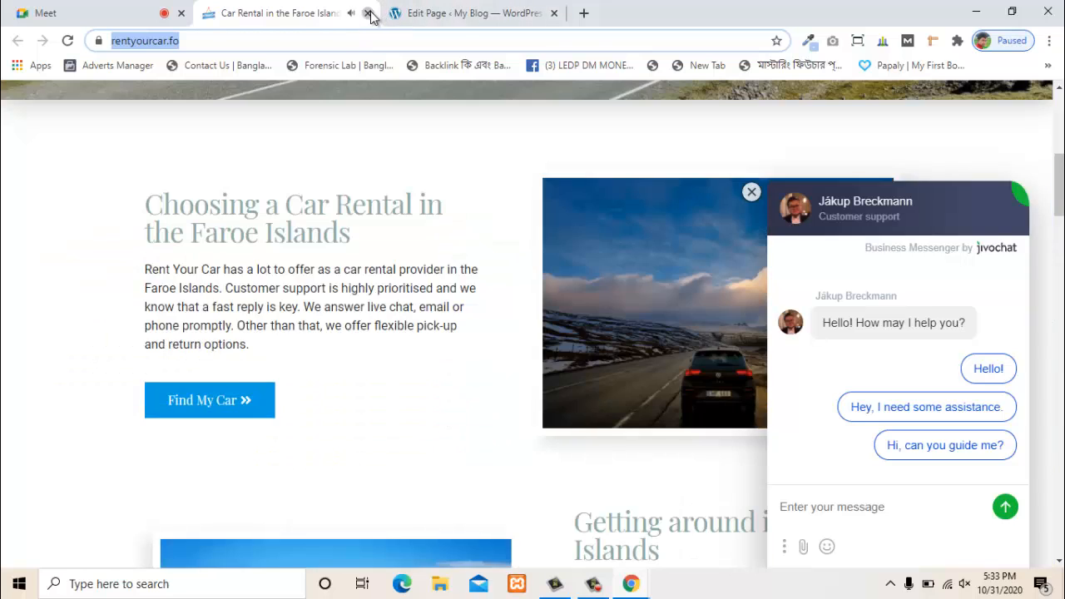
pyautogui.click(367, 14)
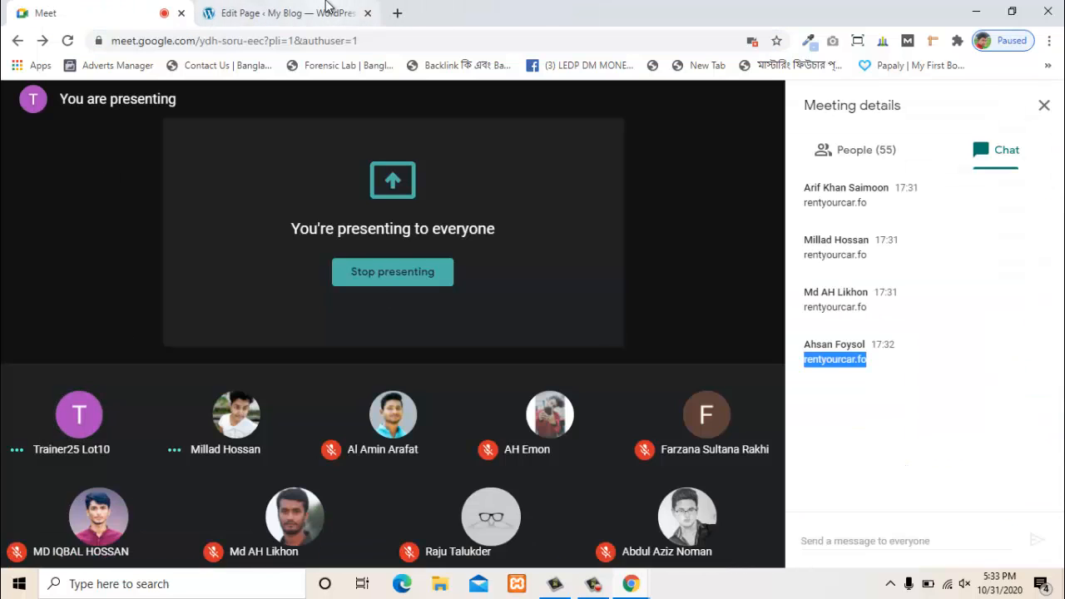
pyautogui.click(327, 6)
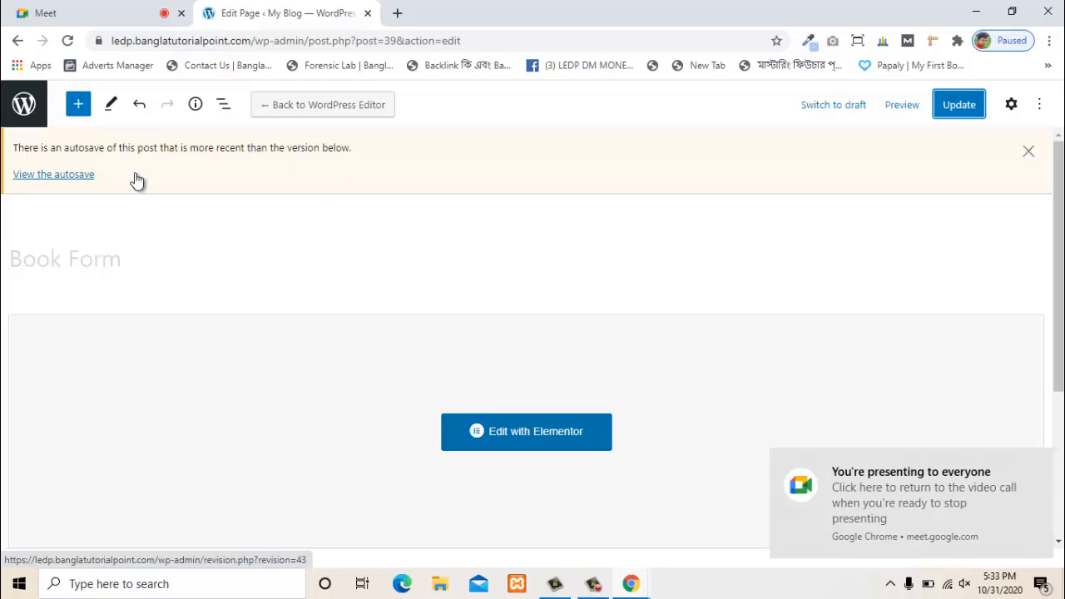
# - Update the Book Form page again, briefly checking the Meet call
pyautogui.click(960, 104)
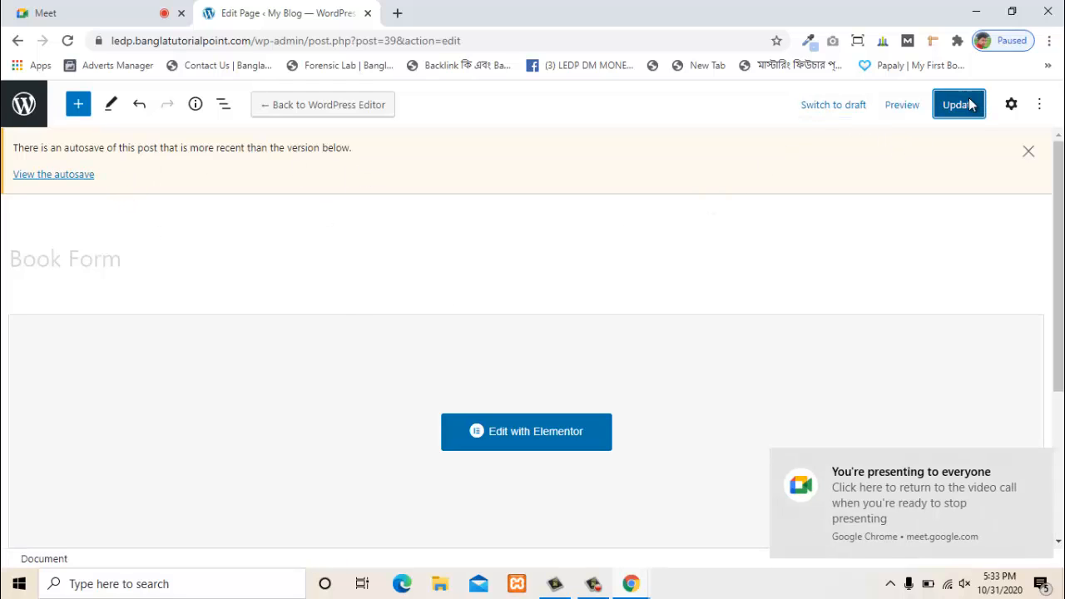
pyautogui.click(121, 8)
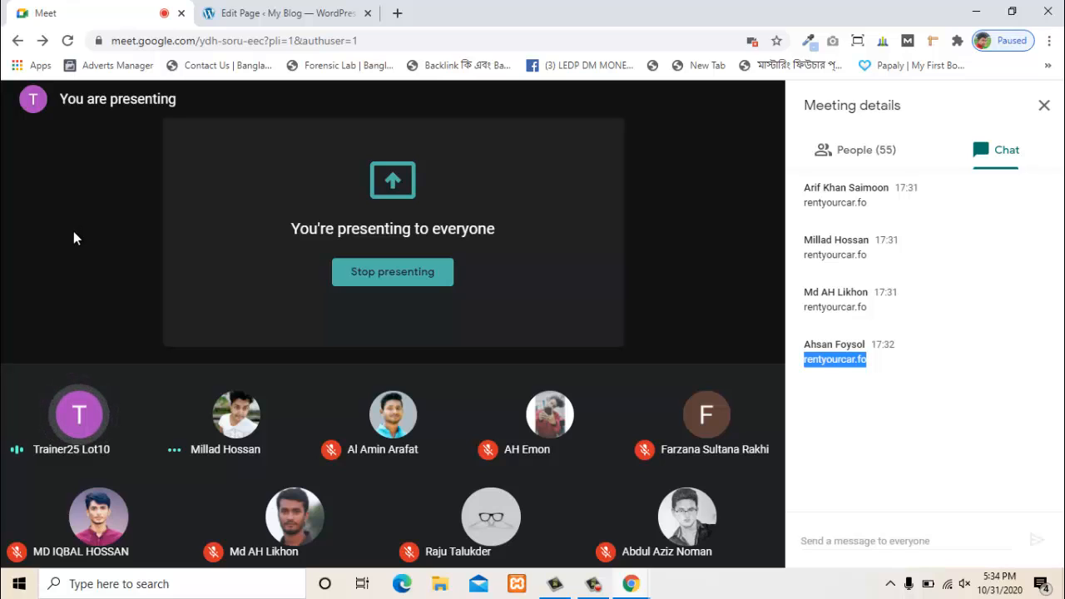
pyautogui.click(321, 16)
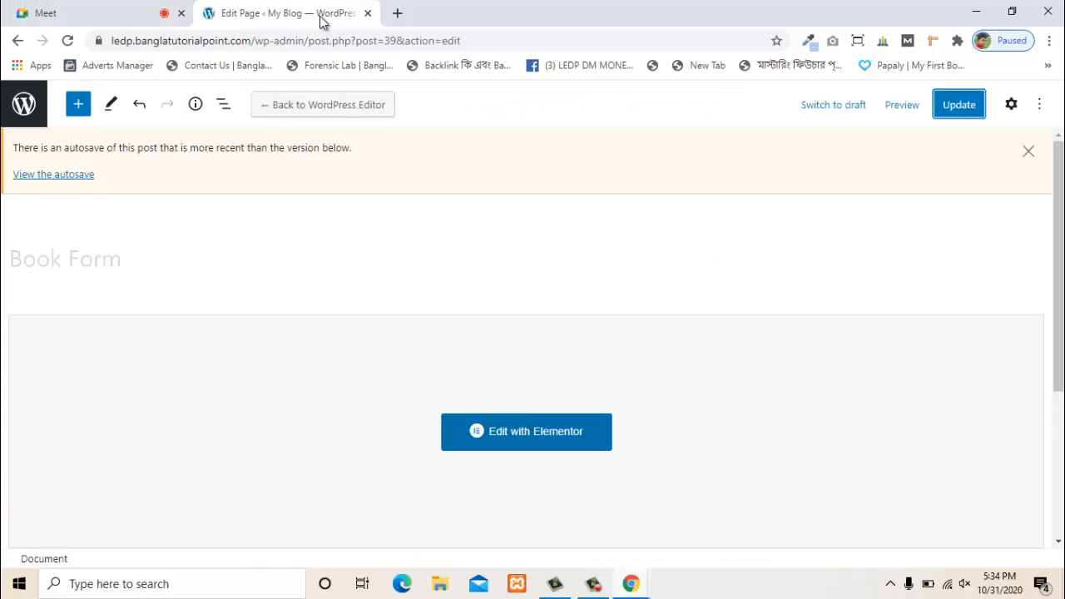
# - Exit the editor to the Pages list showing Book Form, Contact, Privacy Policy and Sample Page
pyautogui.click(16, 104)
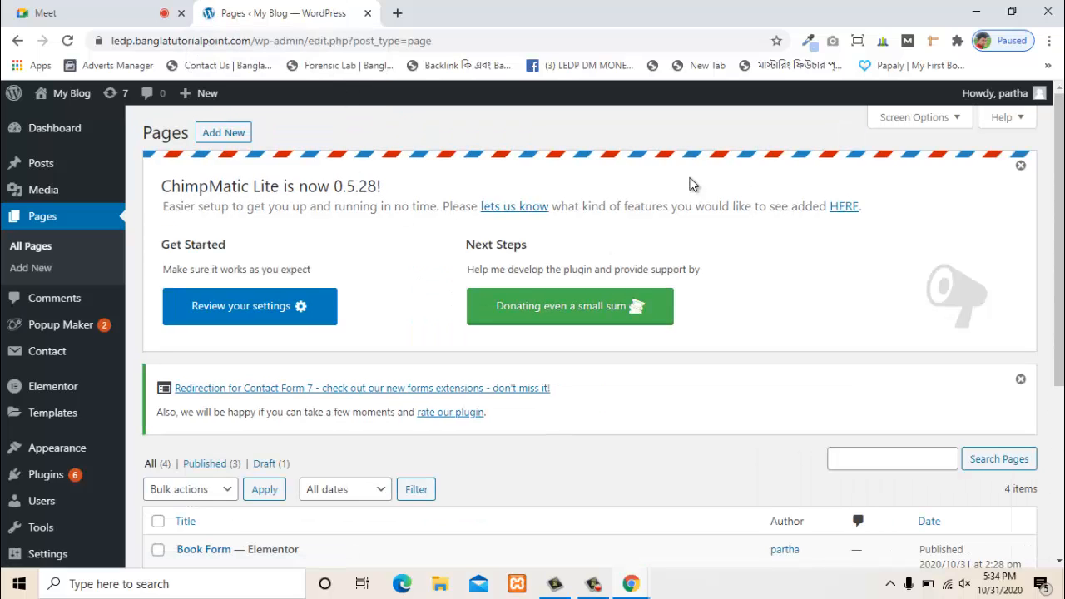
pyautogui.moveTo(1059, 172); pyautogui.dragTo(1059, 232)
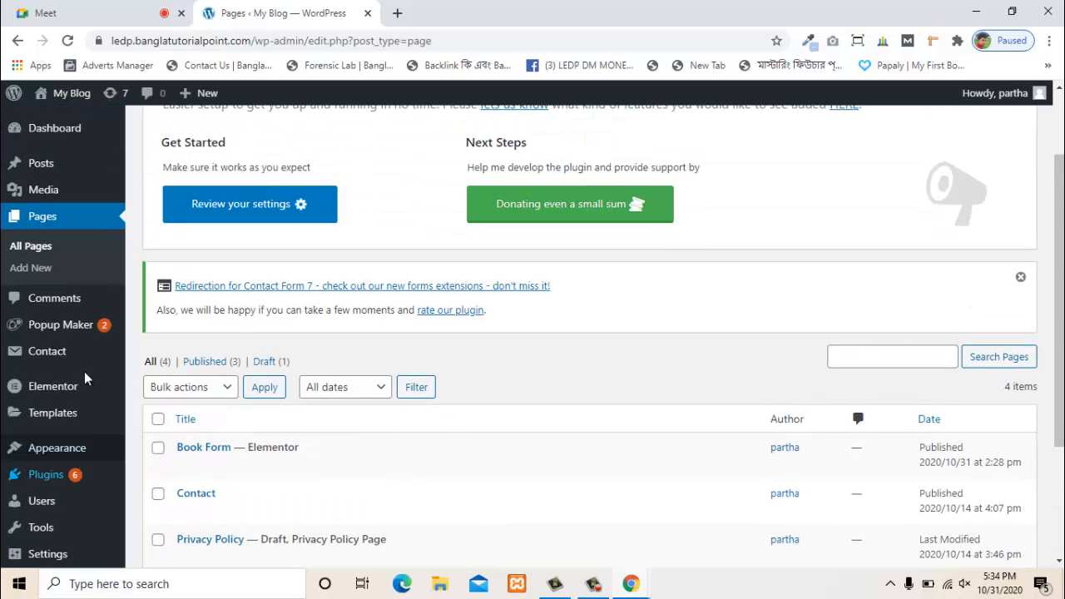
pyautogui.scroll(2, 266, 268)
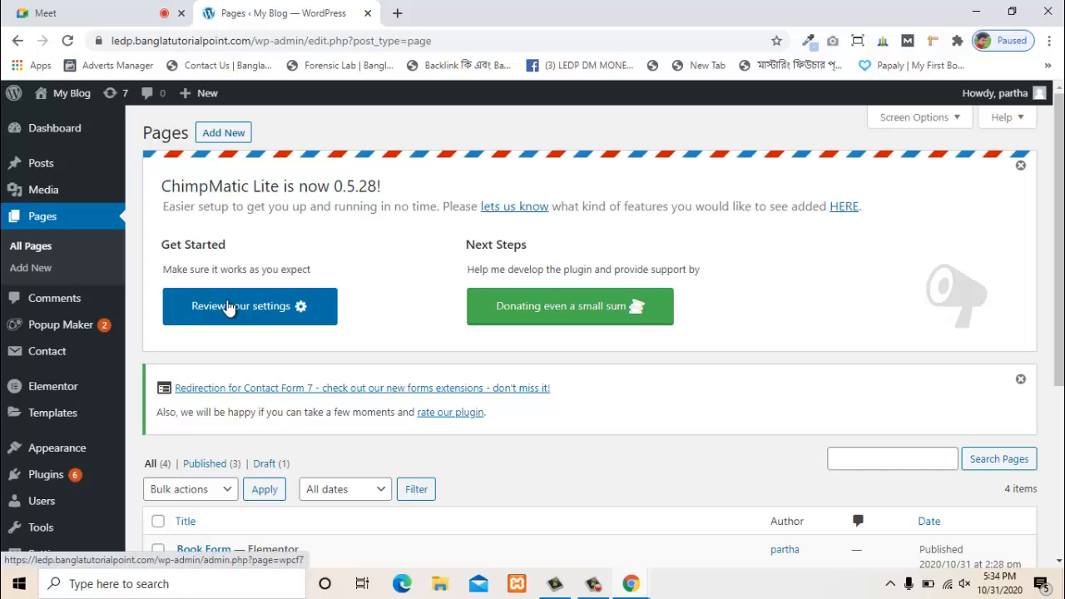
pyautogui.scroll(-3, 528, 184)
pyautogui.scroll(3, 524, 184)
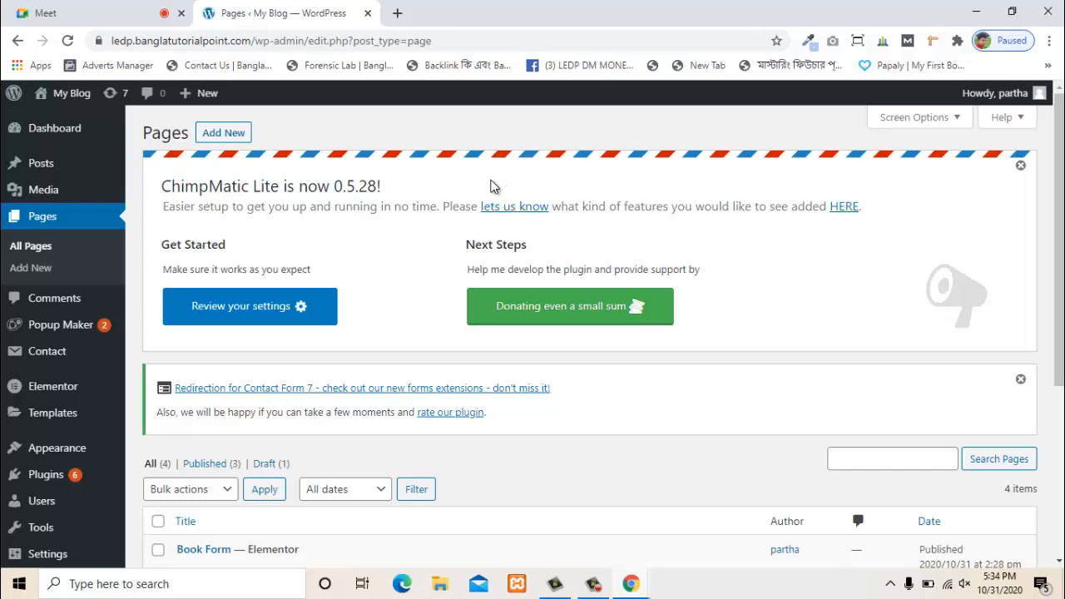
pyautogui.scroll(-3, 475, 330)
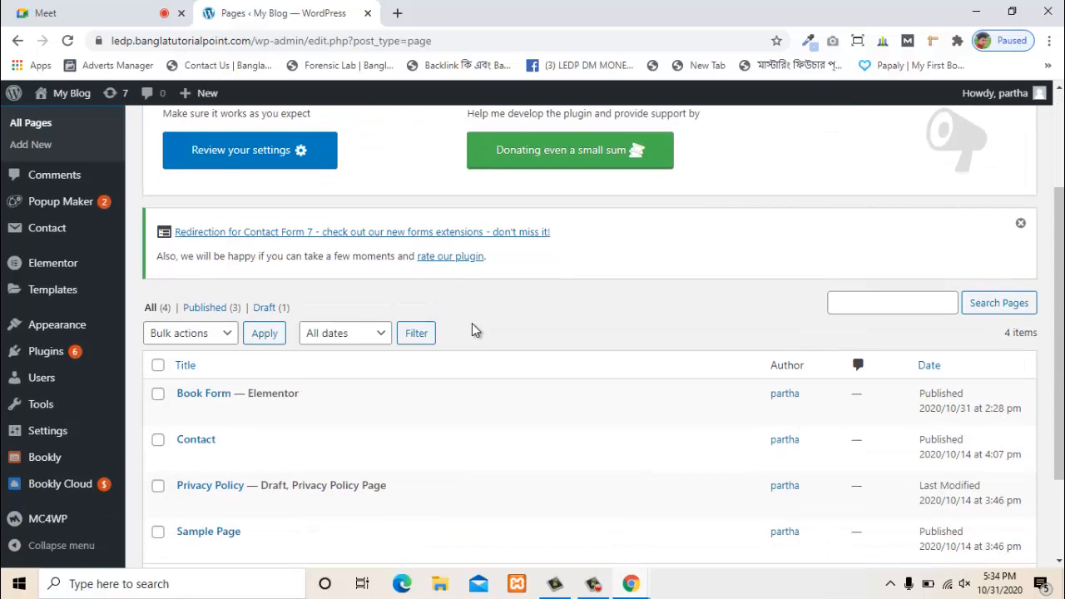
pyautogui.scroll(3, 238, 406)
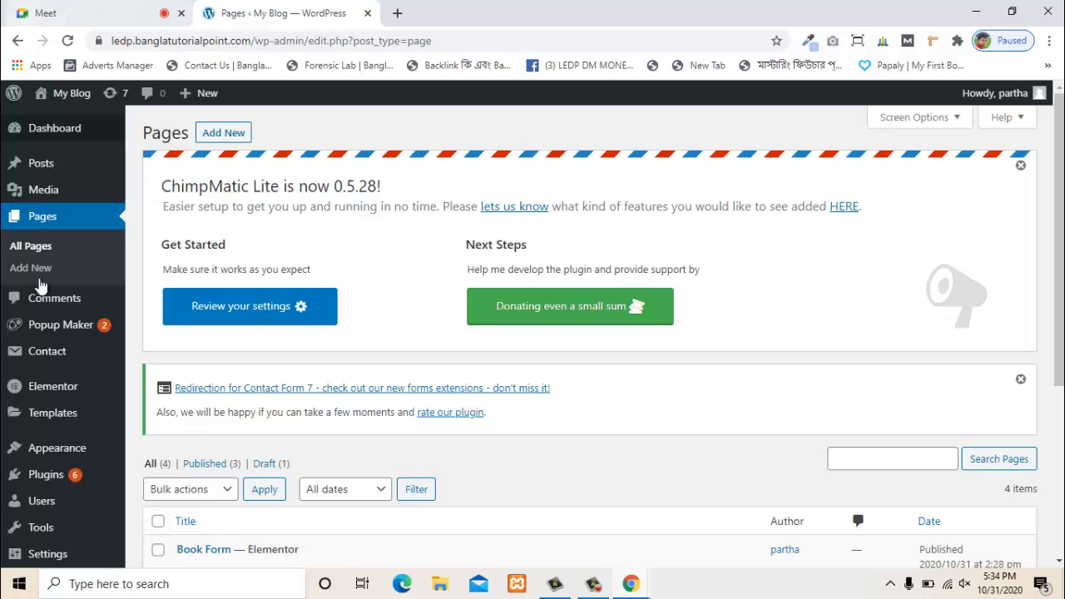
pyautogui.scroll(-5, 222, 357)
pyautogui.scroll(2, 277, 273)
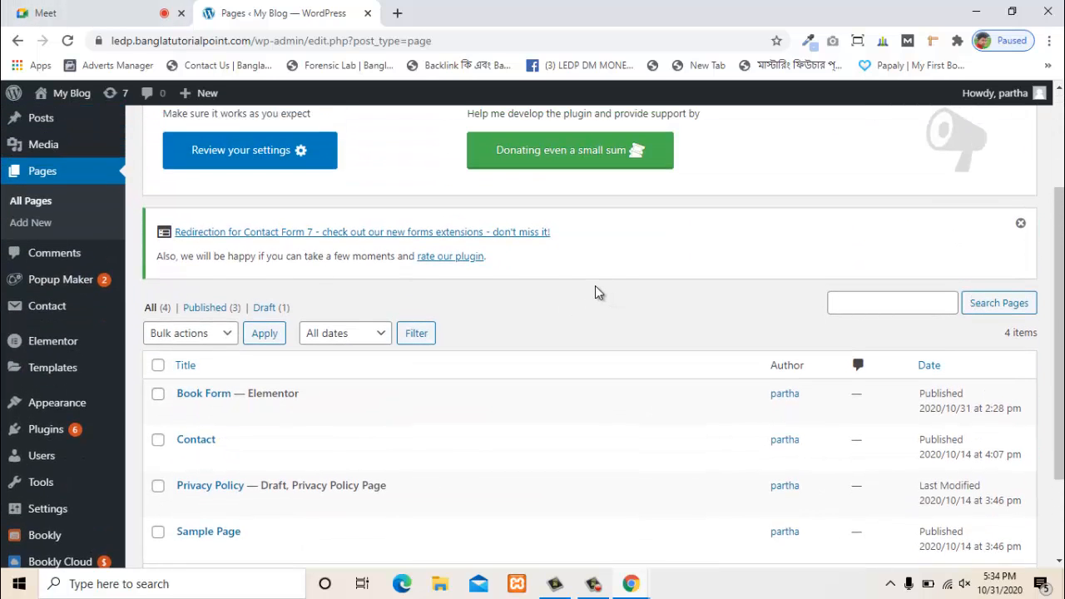
pyautogui.scroll(-2, 595, 292)
# - Bring up the link menu for Visit Site under My Blog
pyautogui.moveTo(92, 486)
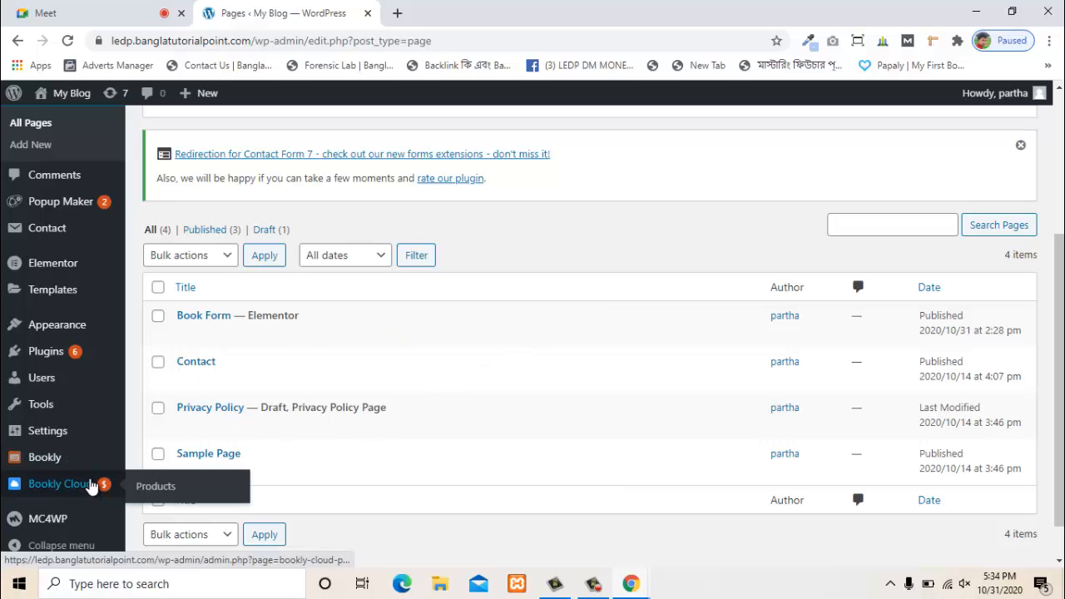
pyautogui.moveTo(70, 103)
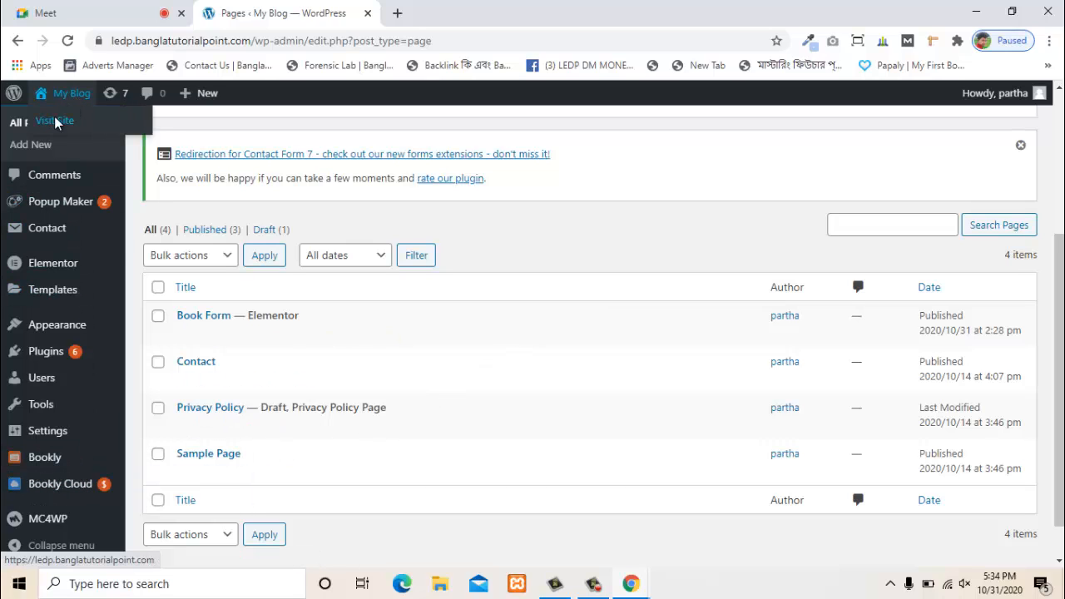
pyautogui.rightClick(56, 123)
# - Open the live site in a new tab and view the Book Form page's Bookly booking form
pyautogui.click(68, 132)
pyautogui.click(528, 10)
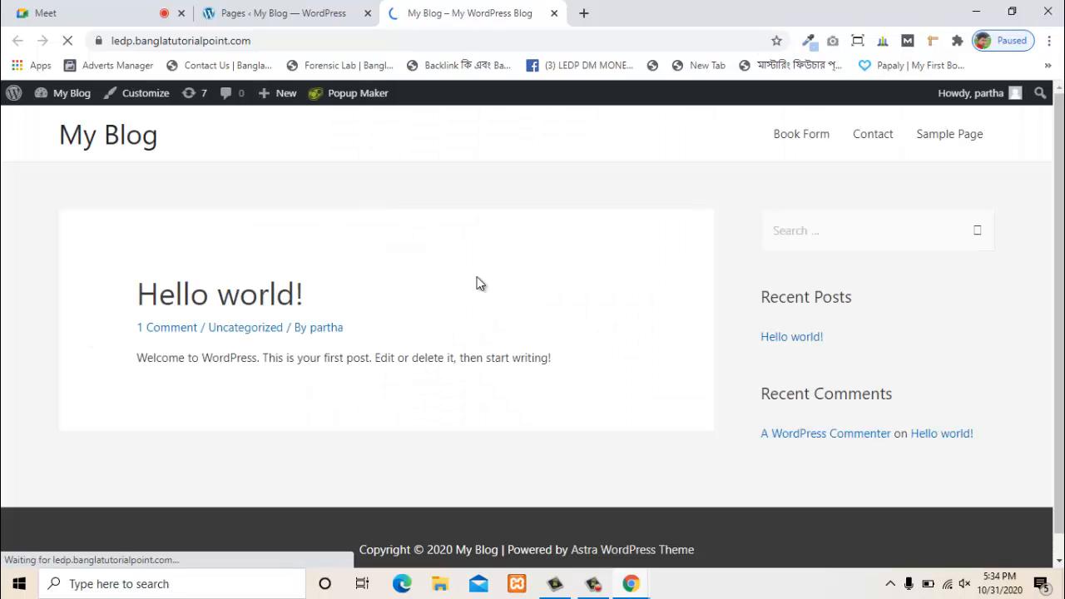
pyautogui.click(802, 142)
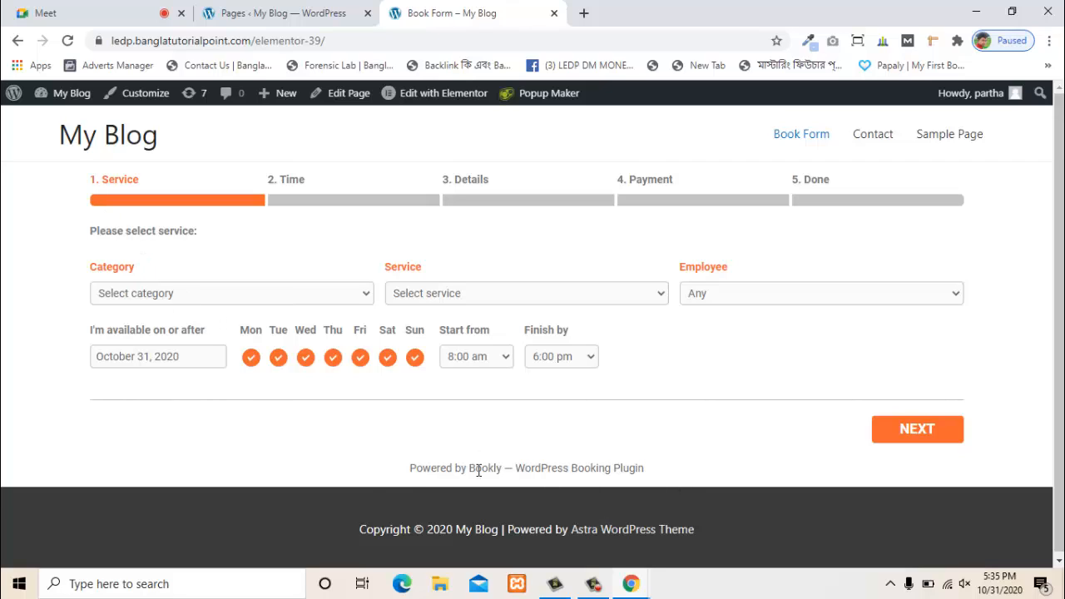
pyautogui.moveTo(645, 468); pyautogui.dragTo(380, 475)
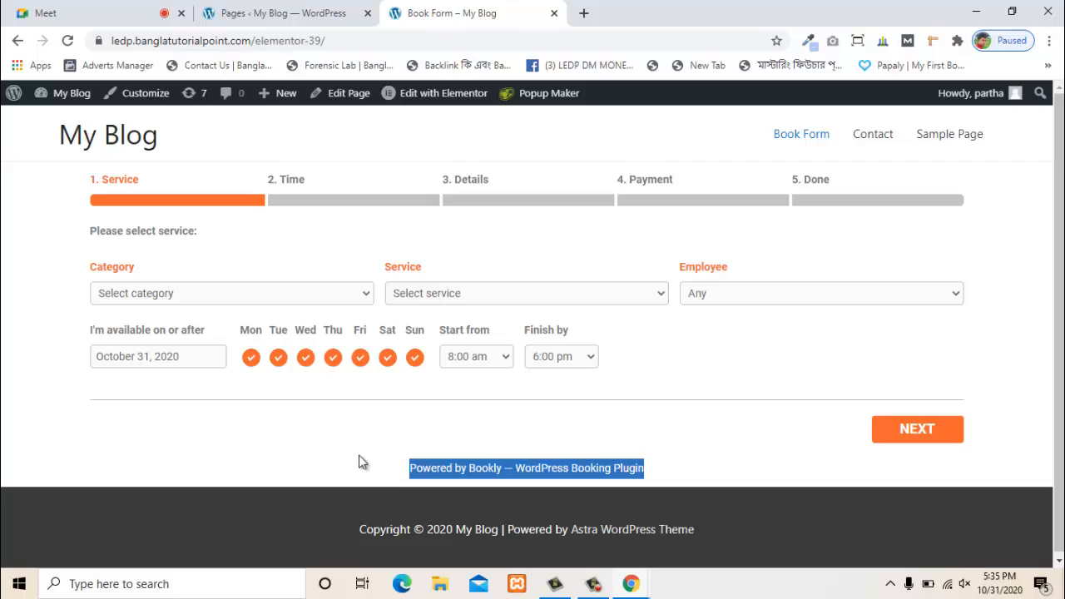
pyautogui.click(336, 449)
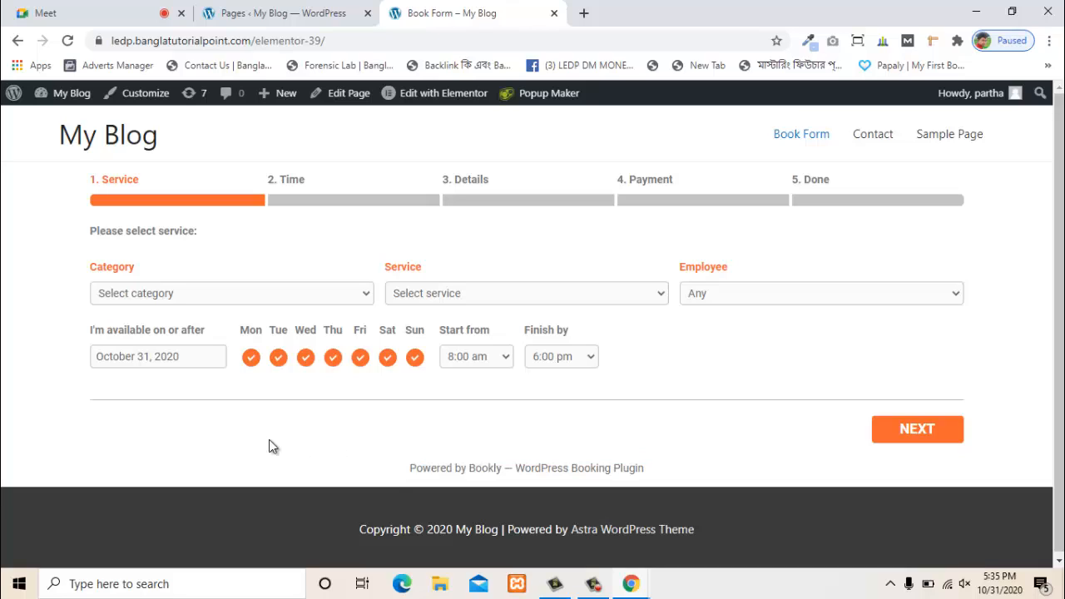
# - Inspect the Powered by Bookly credit link in DevTools
pyautogui.rightClick(543, 468)
pyautogui.rightClick(480, 465)
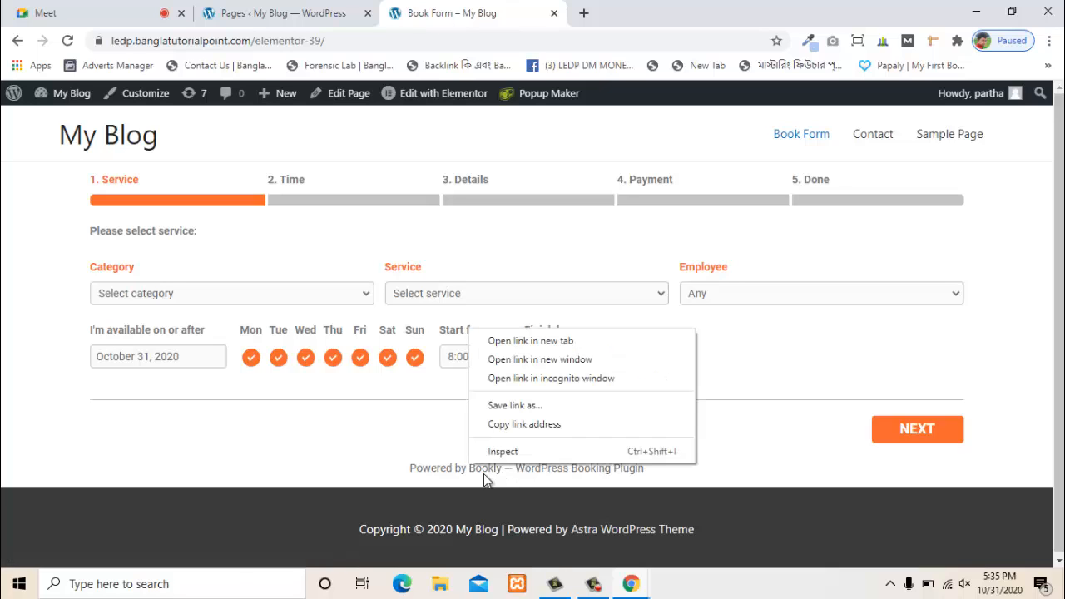
pyautogui.click(504, 454)
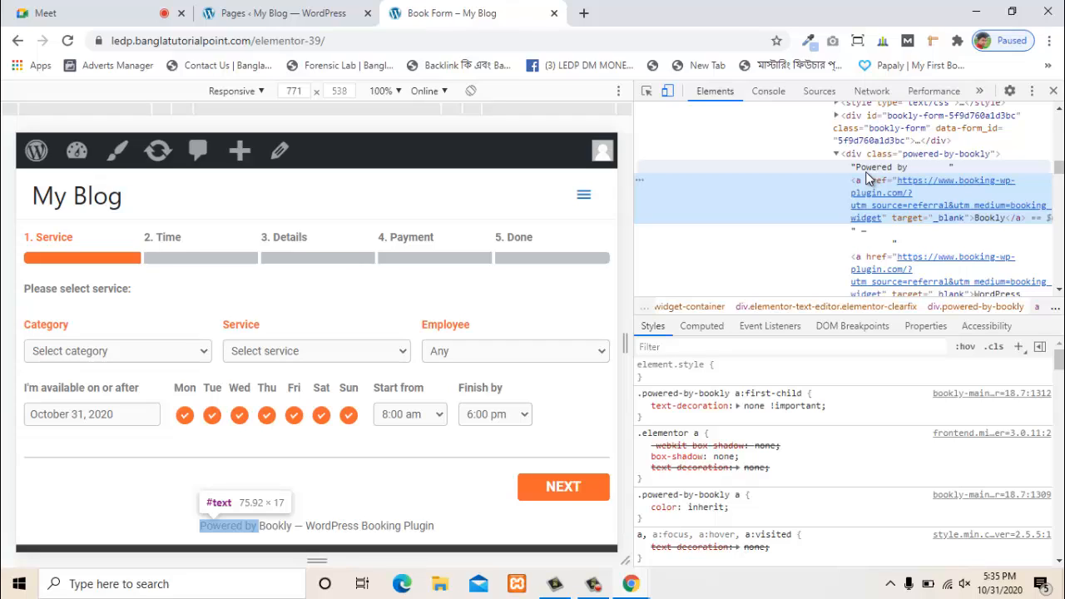
# - Cut the powered-by-bookly class from the credit div and close DevTools
pyautogui.doubleClick(971, 158)
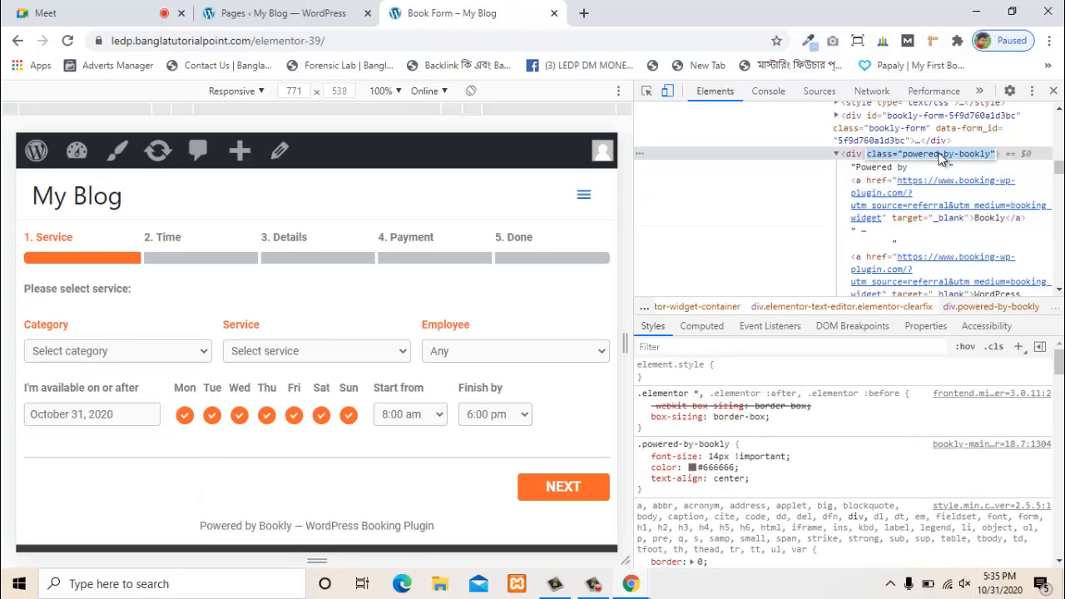
pyautogui.doubleClick(916, 163)
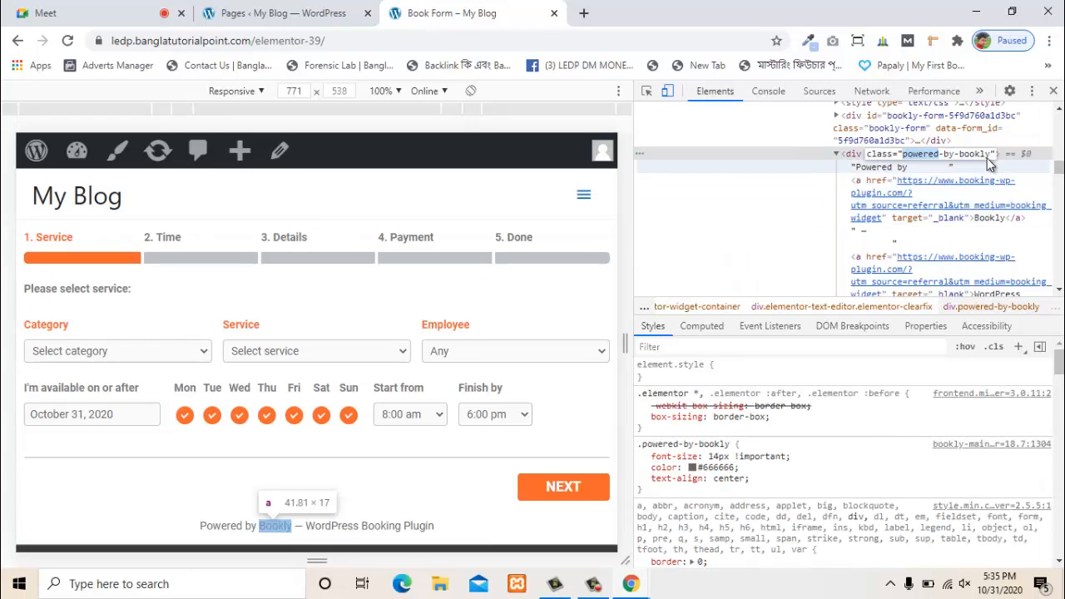
pyautogui.doubleClick(967, 158)
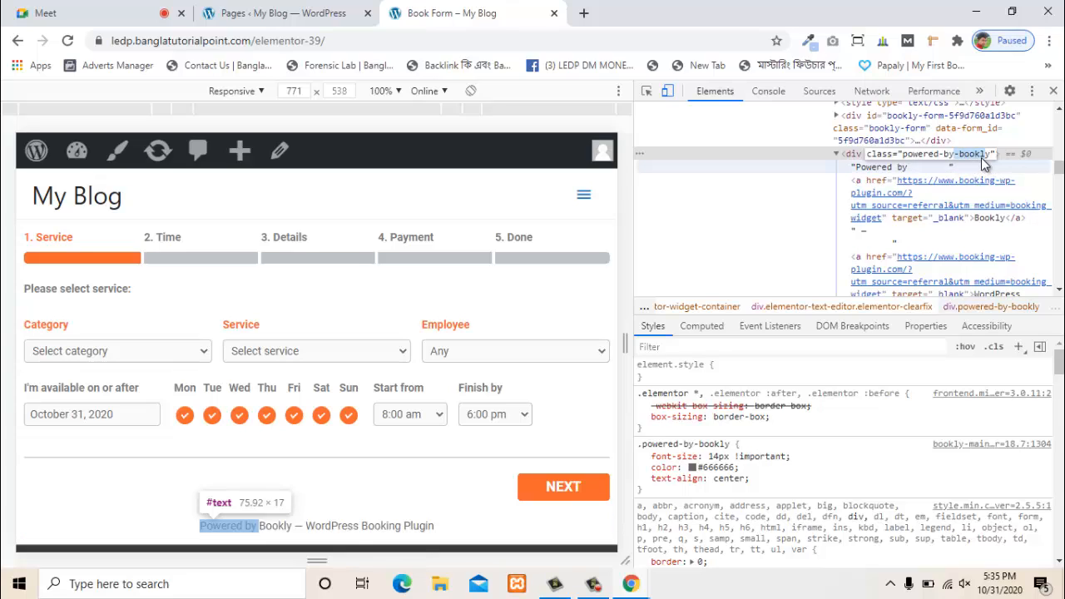
pyautogui.moveTo(995, 158); pyautogui.dragTo(907, 164)
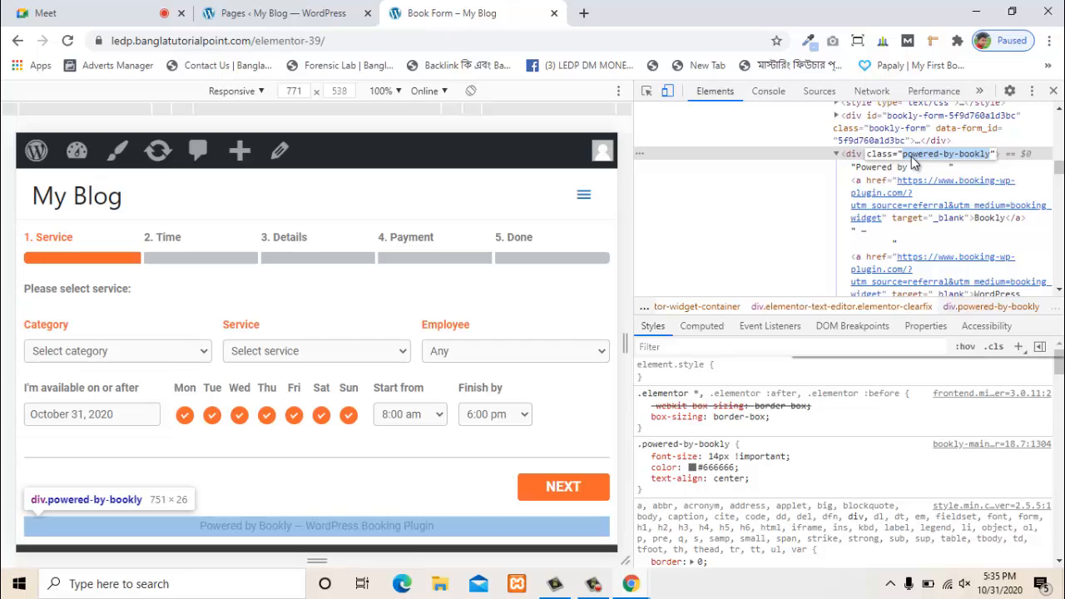
pyautogui.rightClick(911, 156)
pyautogui.click(837, 198)
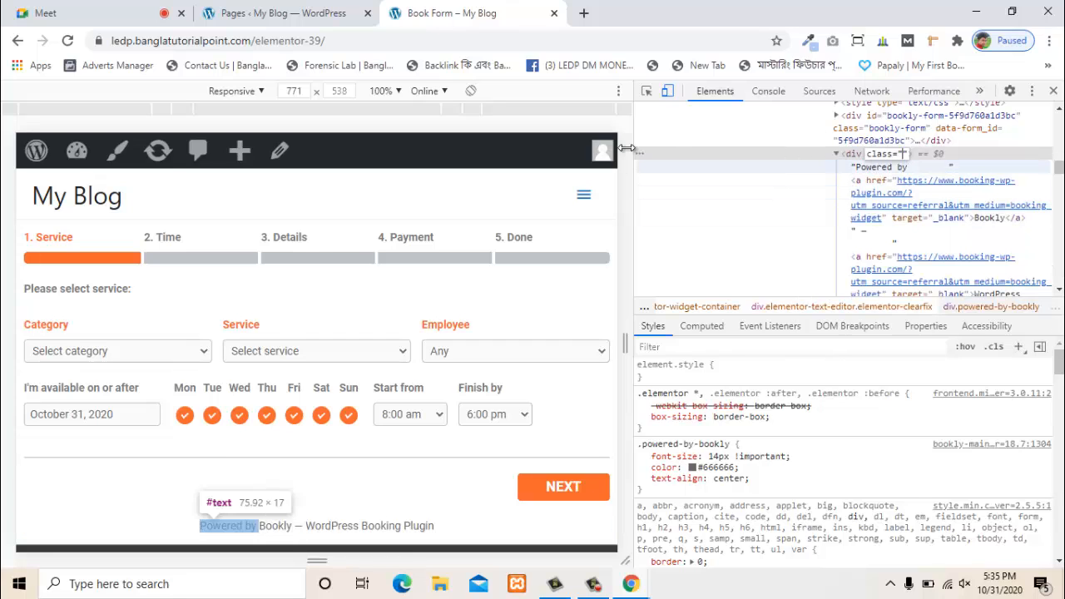
pyautogui.click(1053, 90)
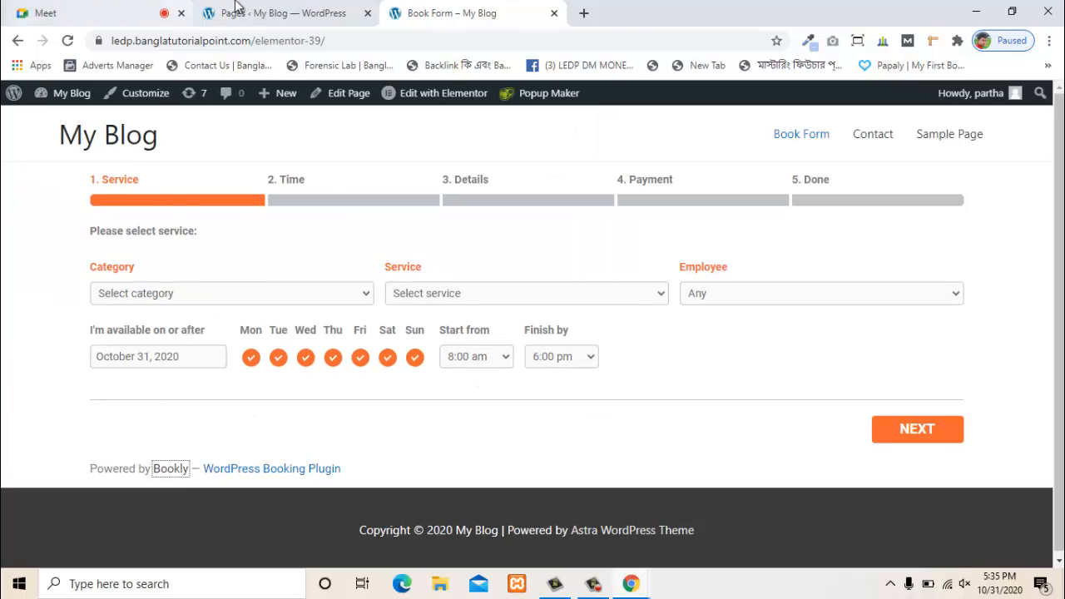
# - Open Appearance > Custom CSS and scroll to the #Getbook, #book_text h1 and #name rules
pyautogui.click(241, 13)
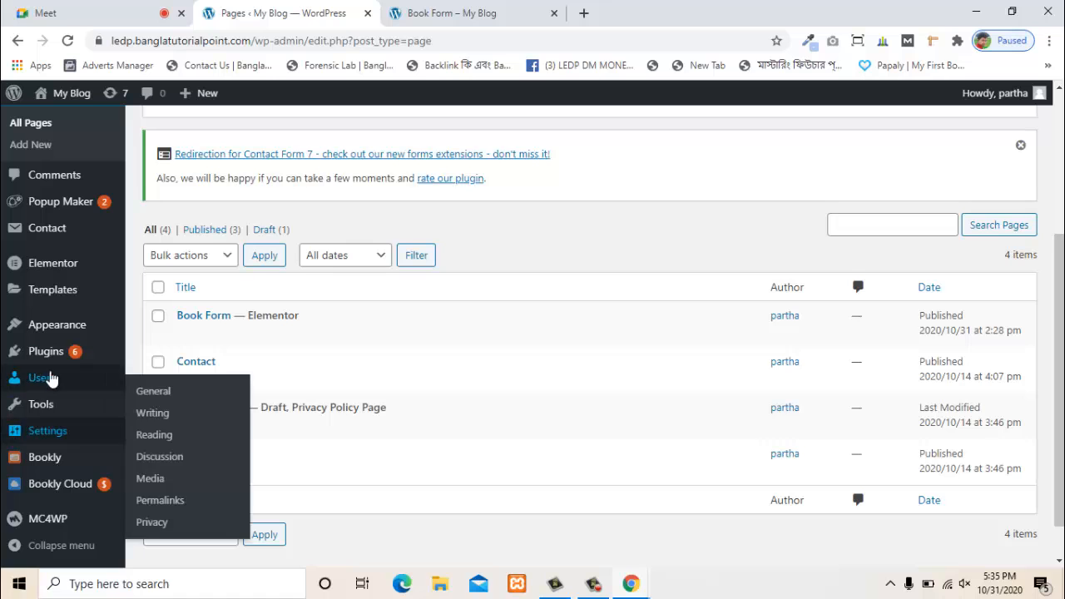
pyautogui.scroll(-1, 72, 533)
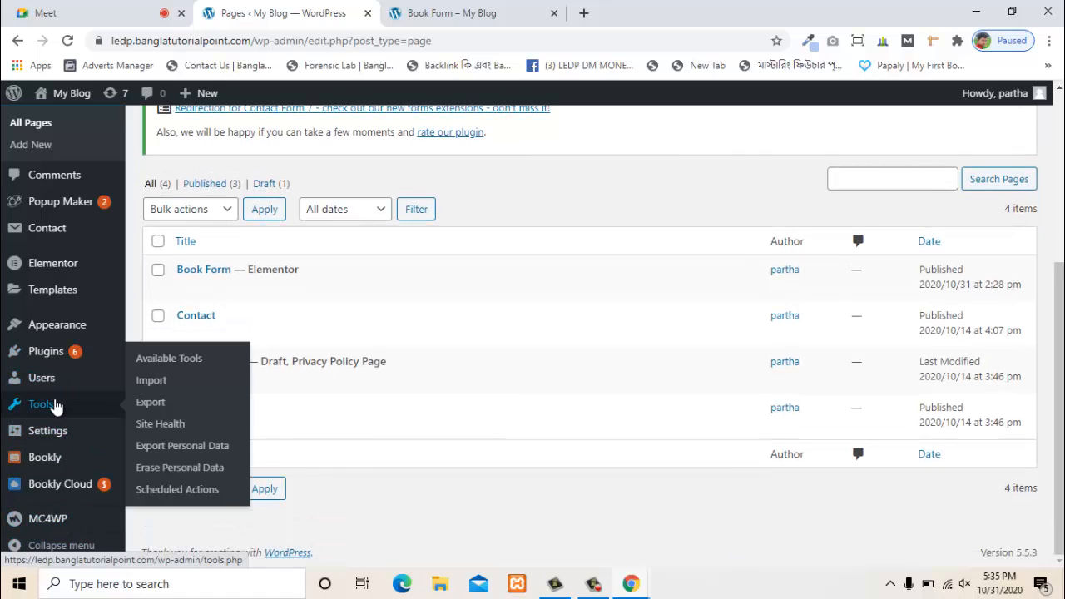
pyautogui.scroll(3, 58, 404)
pyautogui.scroll(-2, 10, 405)
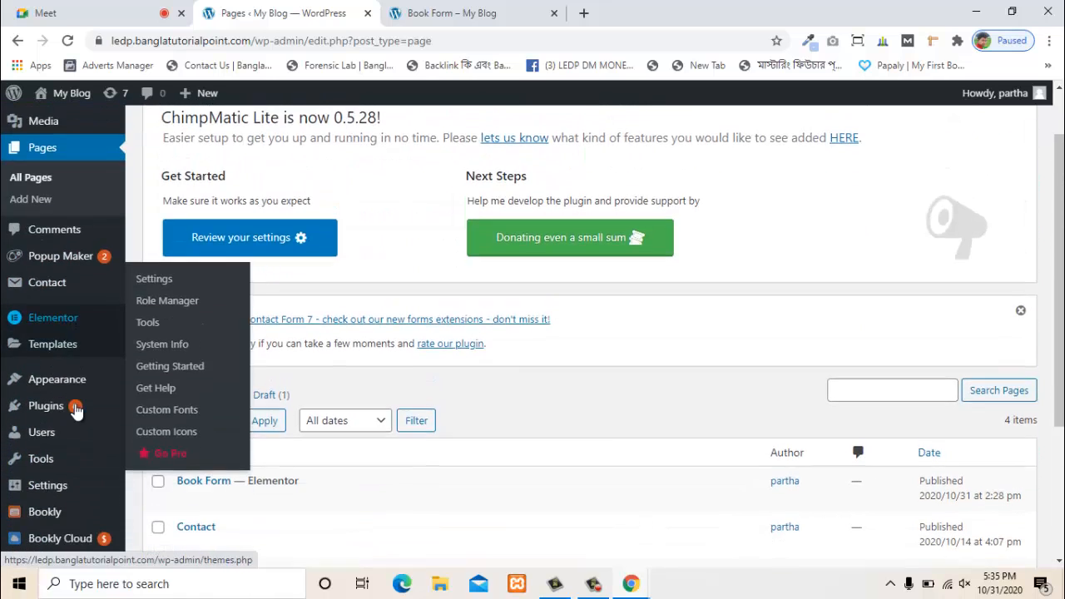
pyautogui.moveTo(81, 374)
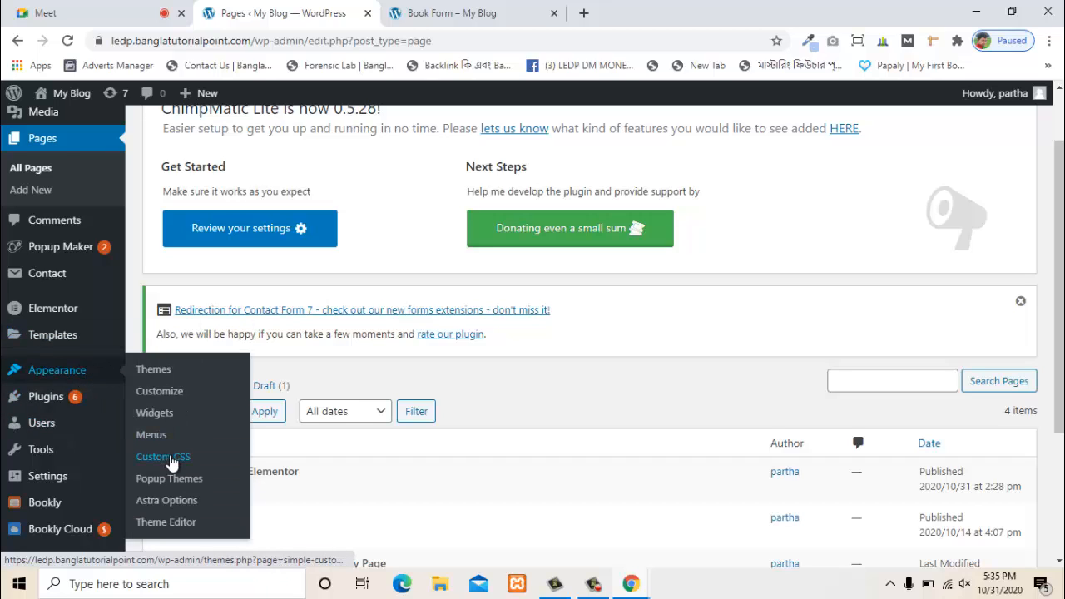
pyautogui.click(163, 457)
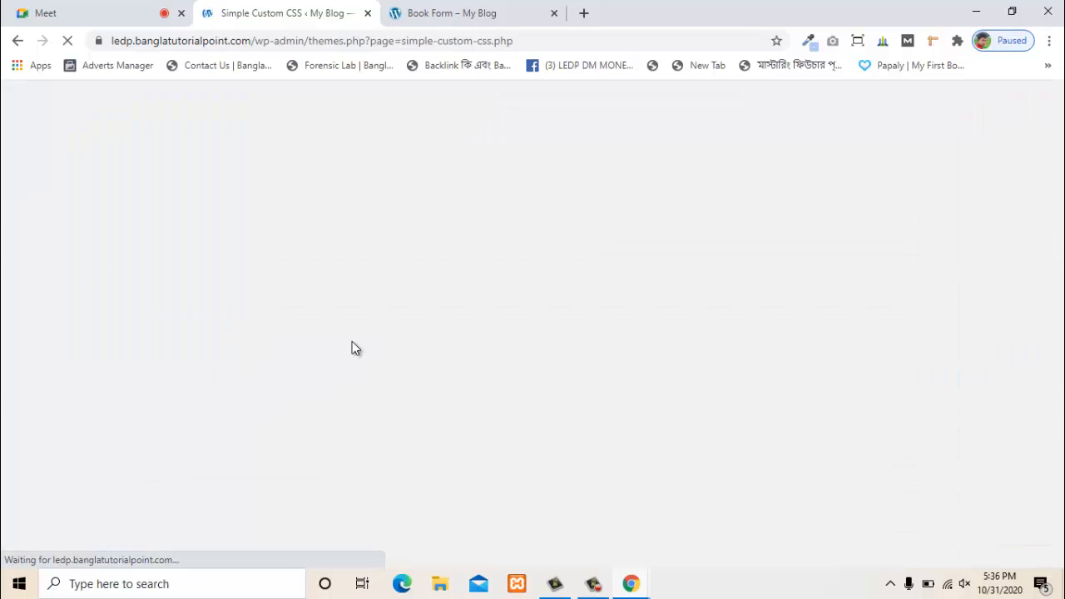
pyautogui.scroll(-3, 399, 446)
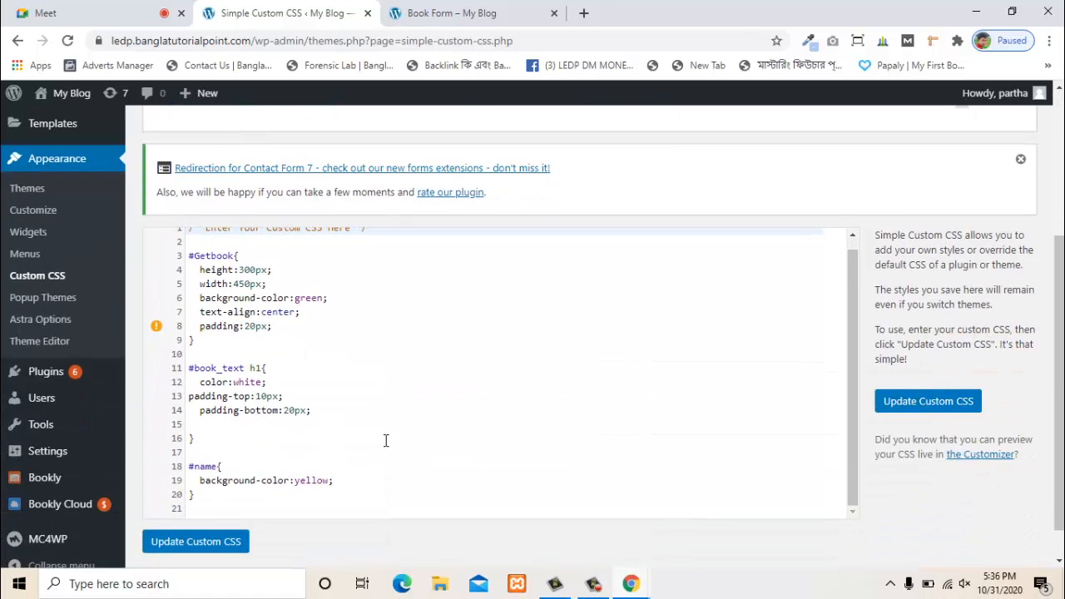
pyautogui.scroll(3, 274, 374)
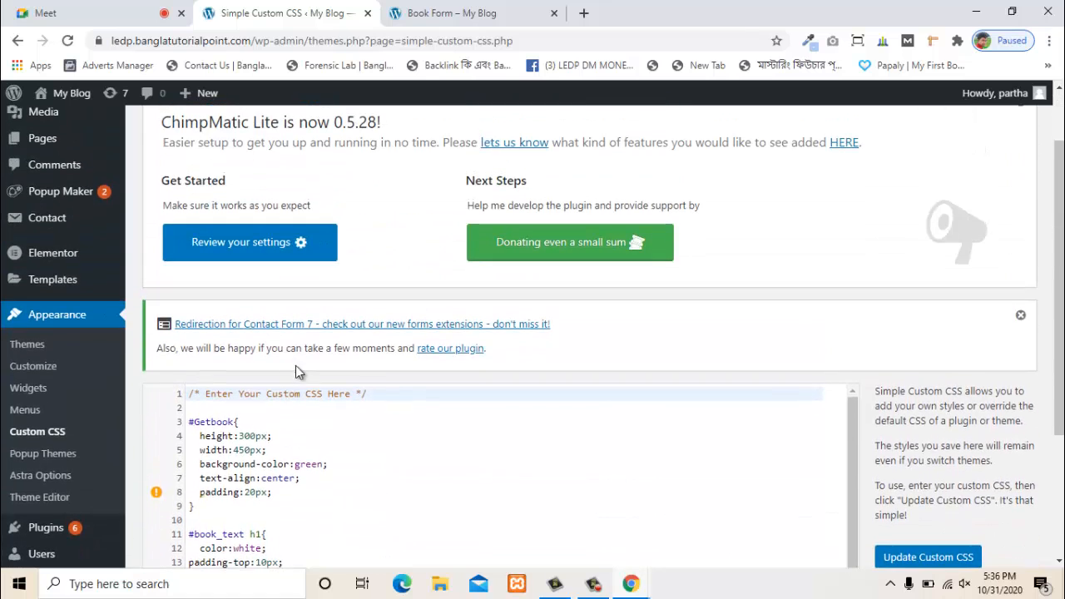
pyautogui.scroll(-1, 404, 393)
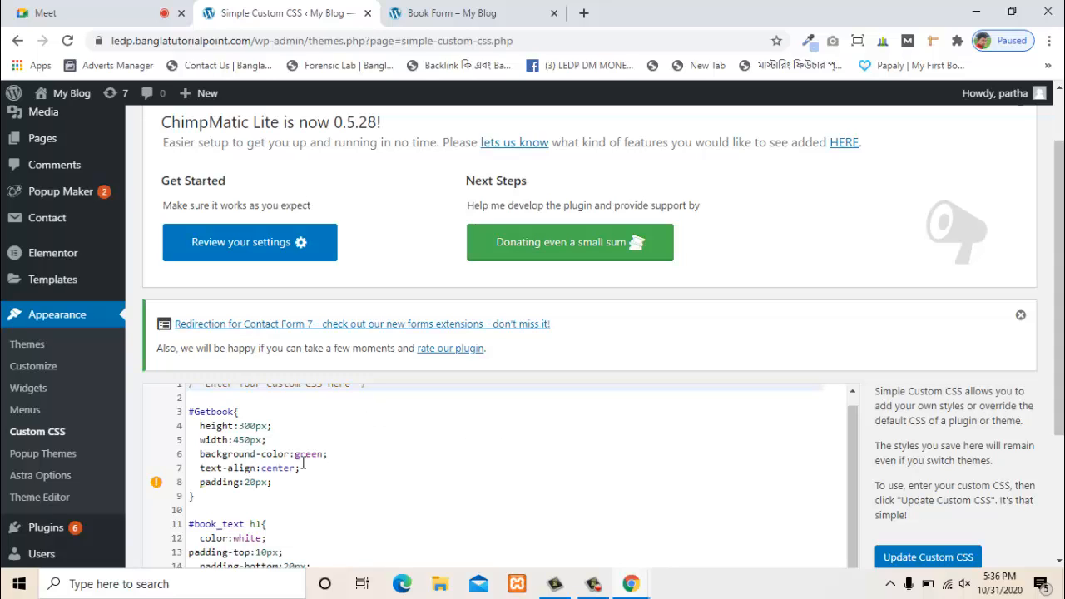
pyautogui.scroll(1, 297, 468)
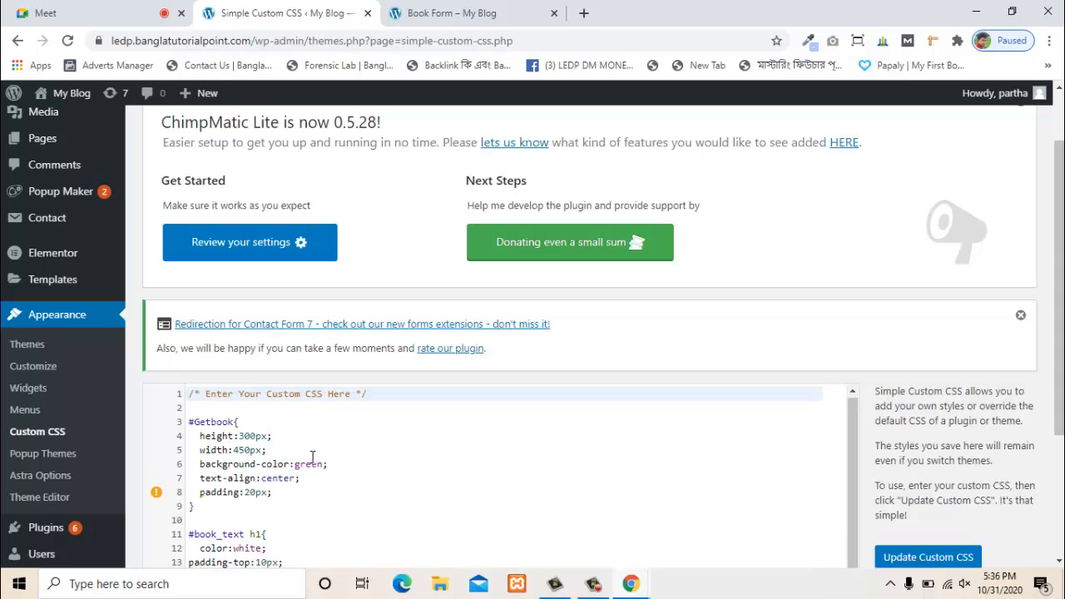
pyautogui.scroll(-1, 358, 458)
pyautogui.moveTo(1059, 319); pyautogui.dragTo(1058, 437)
# - Append a .powered-by-bookly{ display:none; } rule to the custom CSS and save it
pyautogui.click(210, 465)
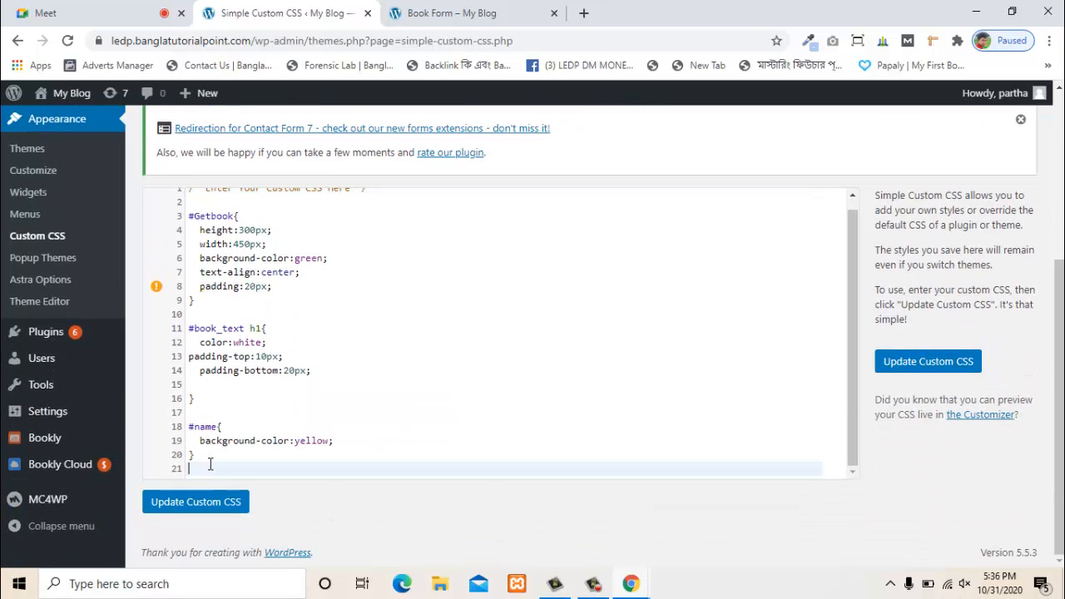
pyautogui.press('Return')
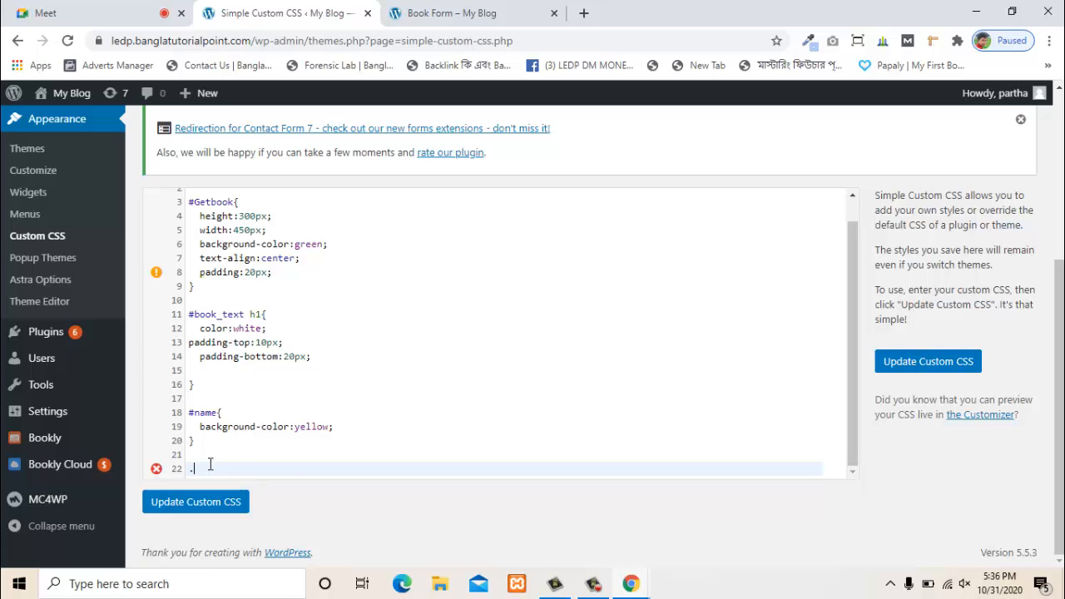
pyautogui.write('.')
pyautogui.hotkey('ctrl', 'v')
pyautogui.press('Return')
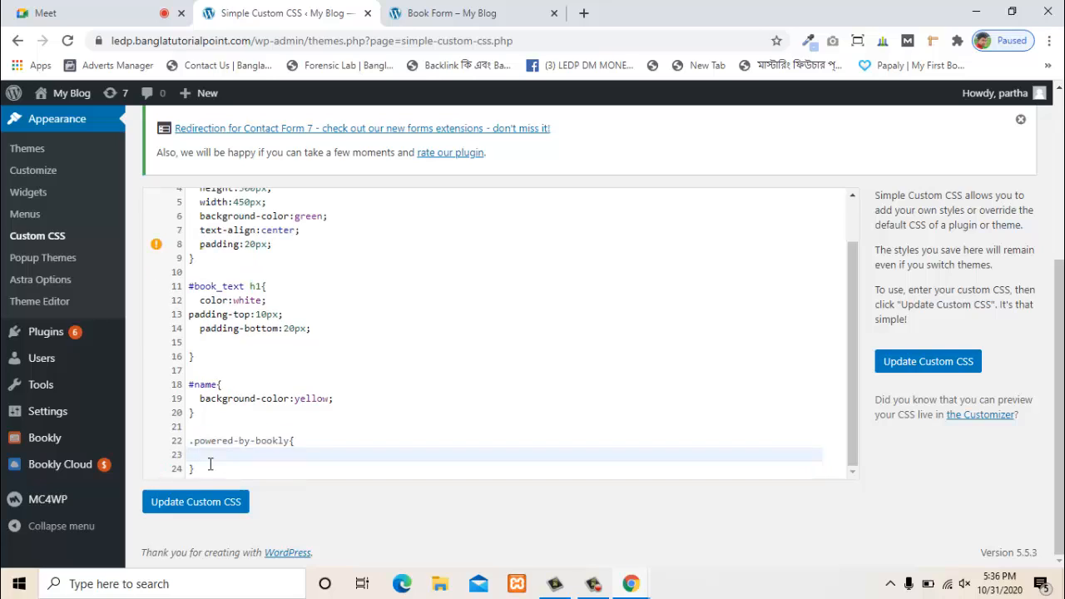
pyautogui.write('di')
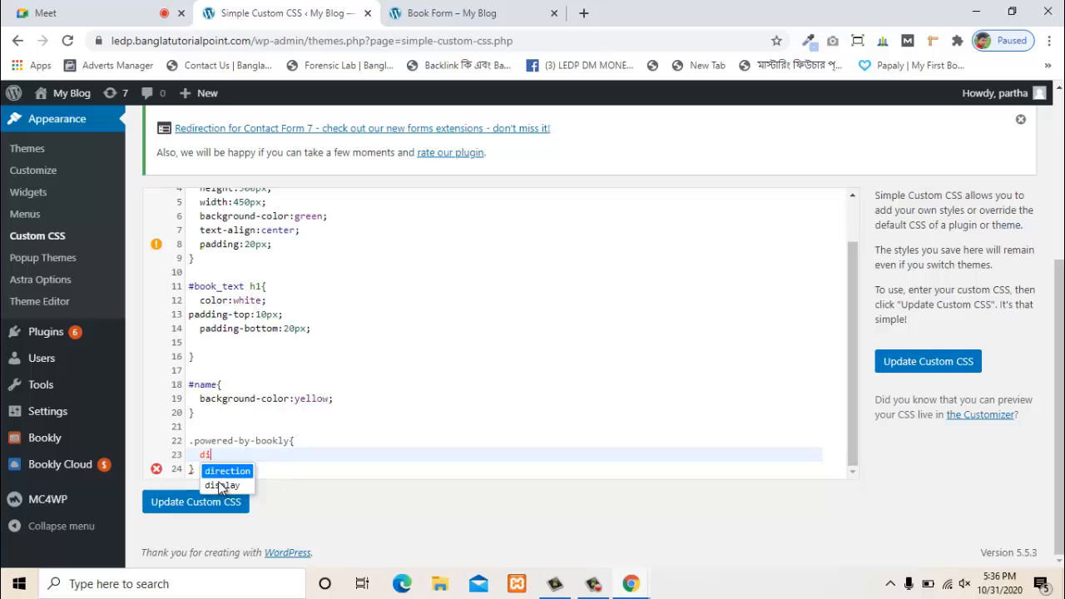
pyautogui.click(218, 486)
pyautogui.write(':')
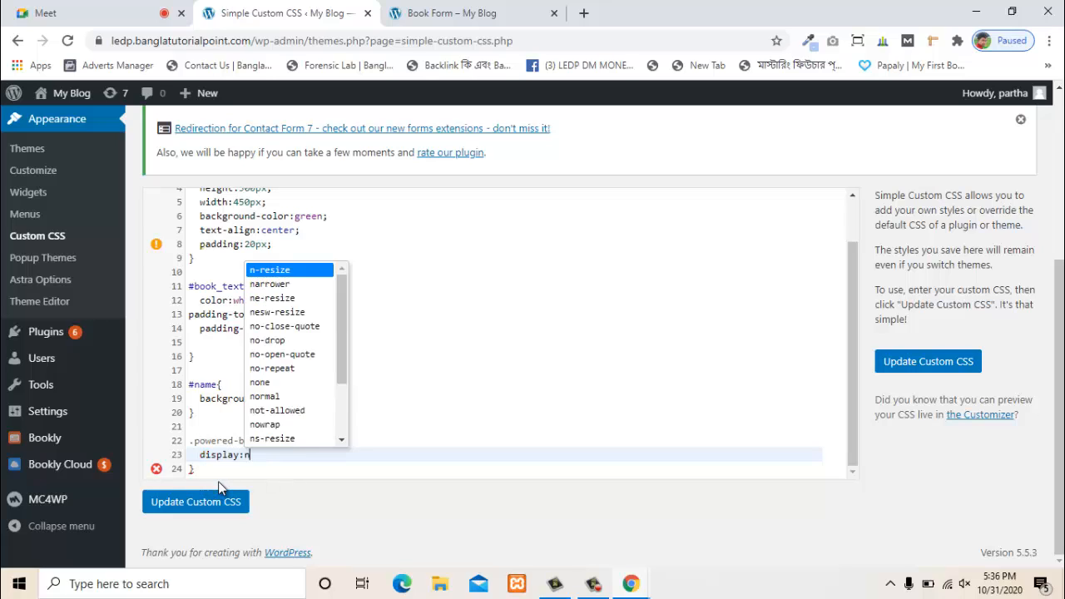
pyautogui.write('none;')
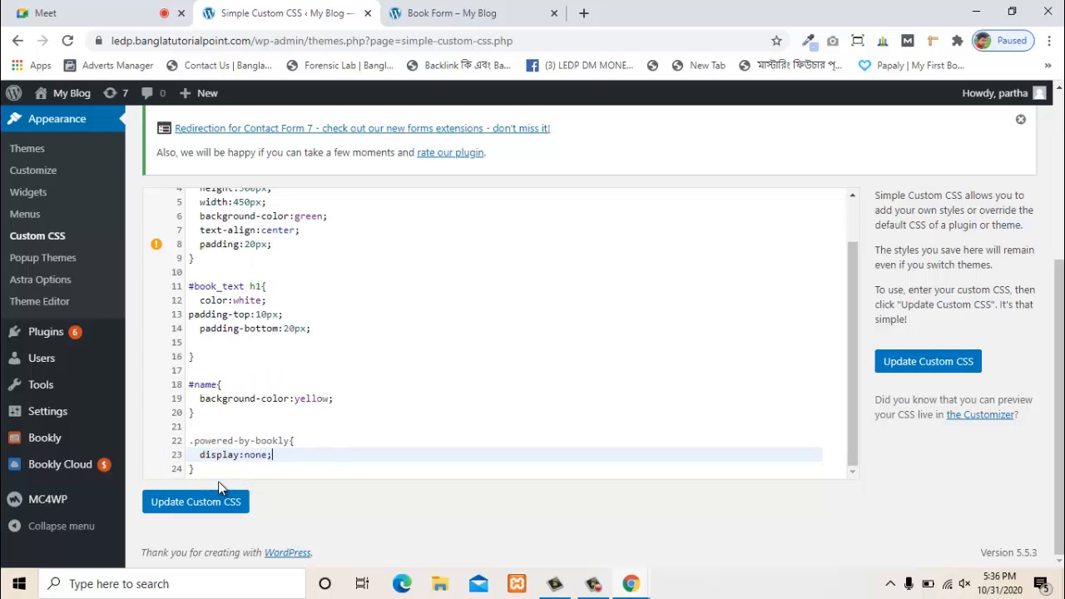
pyautogui.click(228, 503)
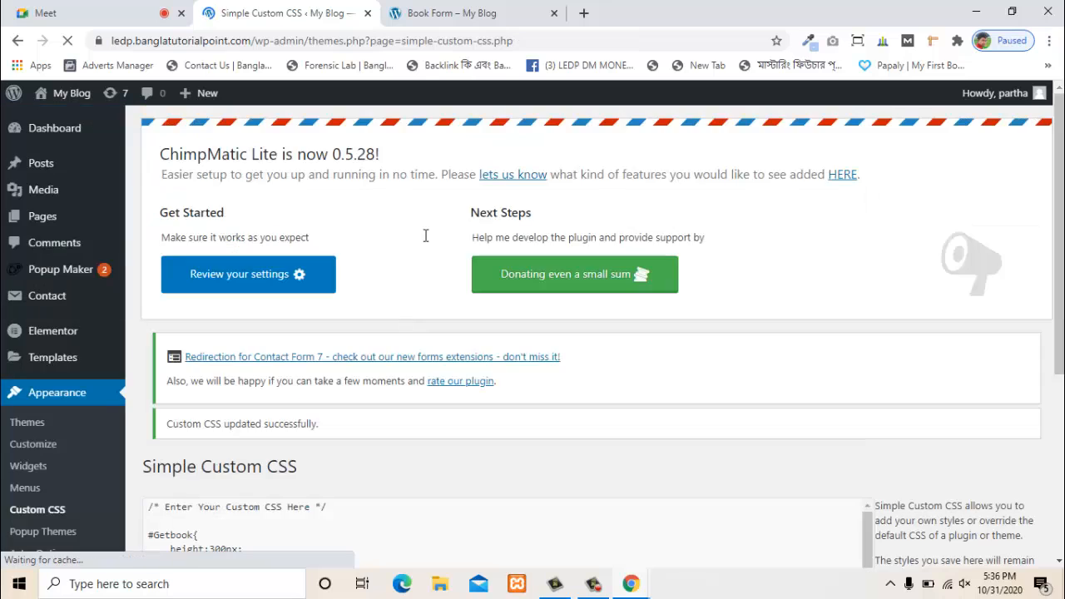
# - Reload the live Book Form page to confirm the Powered by Bookly line is gone
pyautogui.click(459, 9)
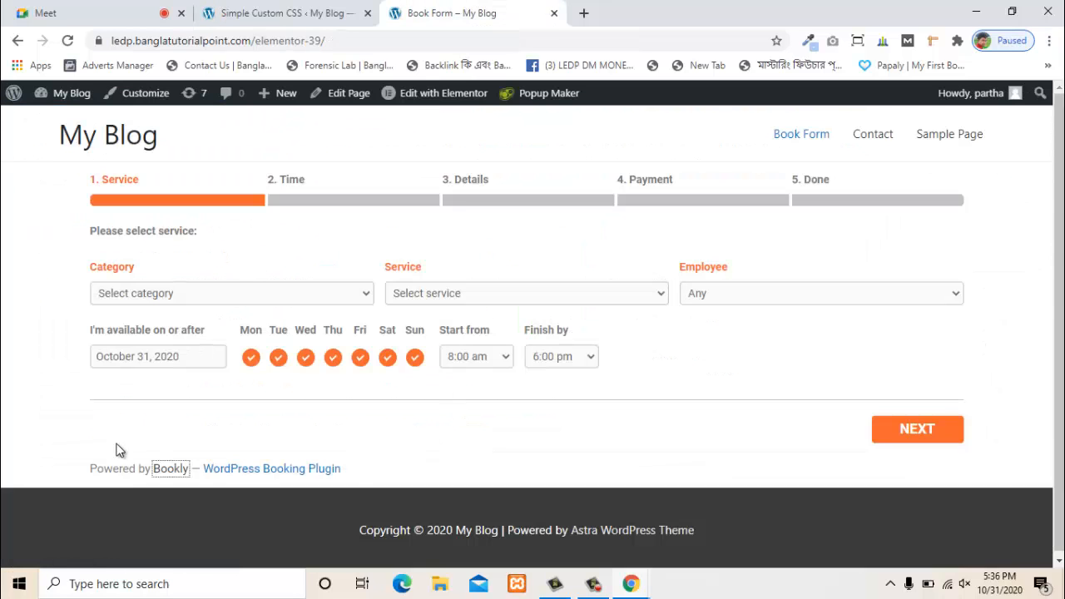
pyautogui.click(67, 40)
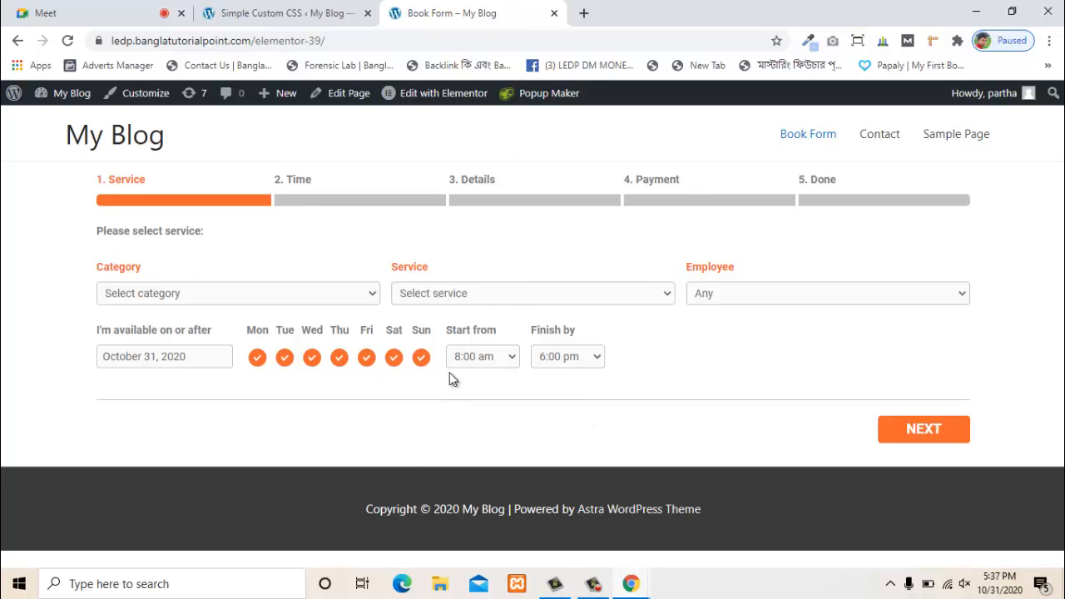
# - In Elementor, clear the [bookly-form] text widget, delete its empty section, and begin a new section
pyautogui.click(453, 96)
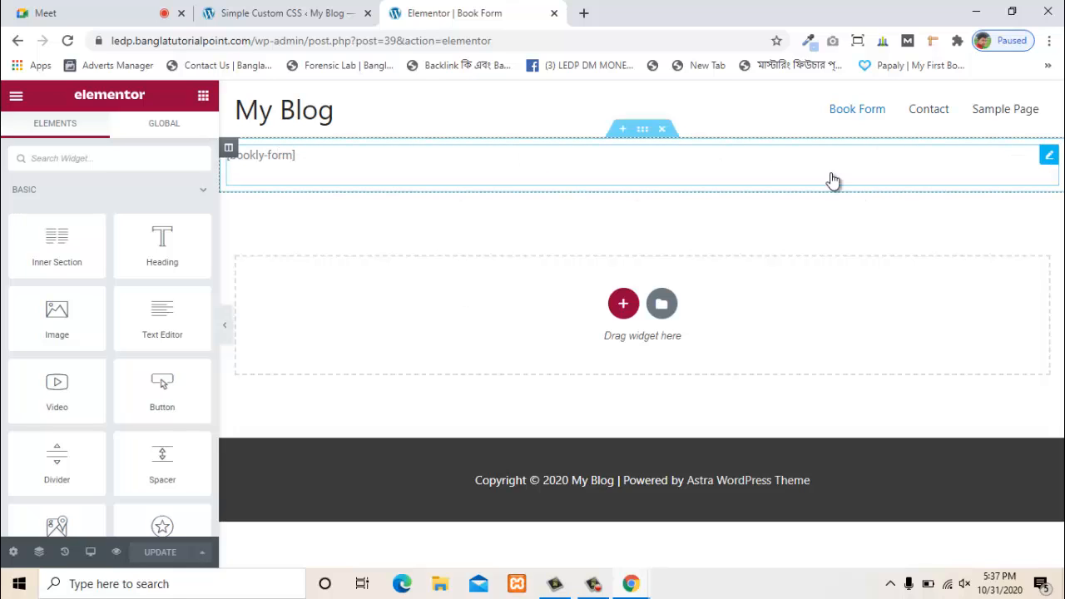
pyautogui.click(323, 150)
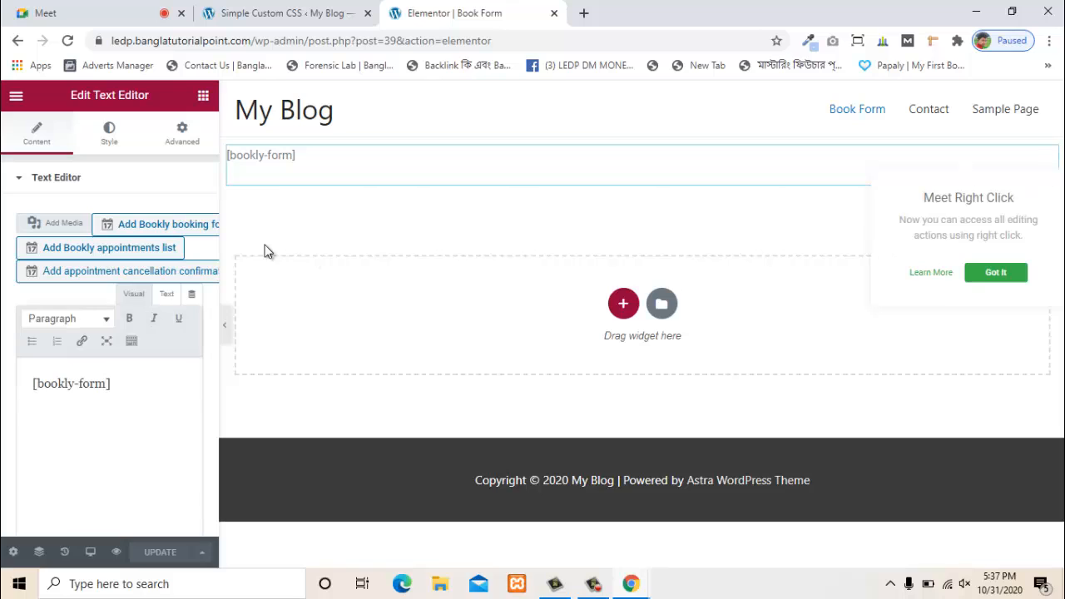
pyautogui.hotkey('ctrl', 'a')
pyautogui.hotkey('ctrl', 'c')
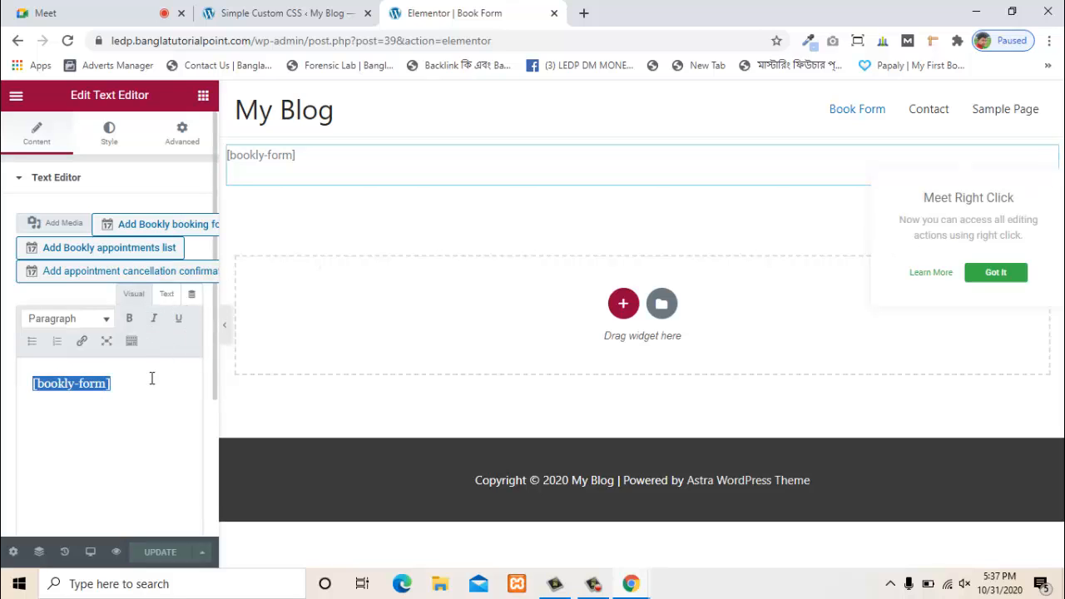
pyautogui.press('BackSpace')
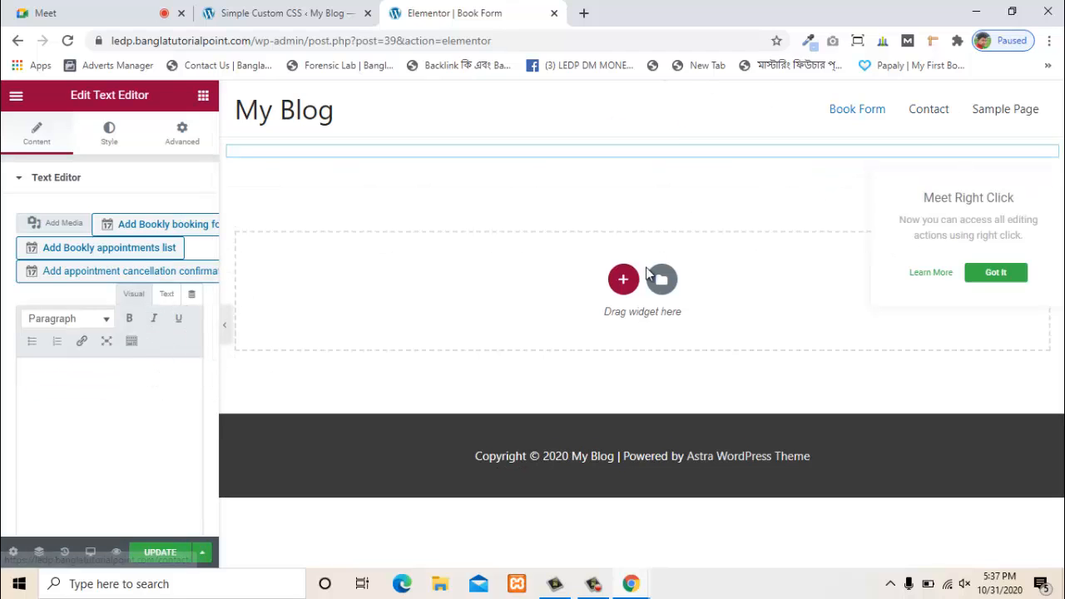
pyautogui.click(472, 145)
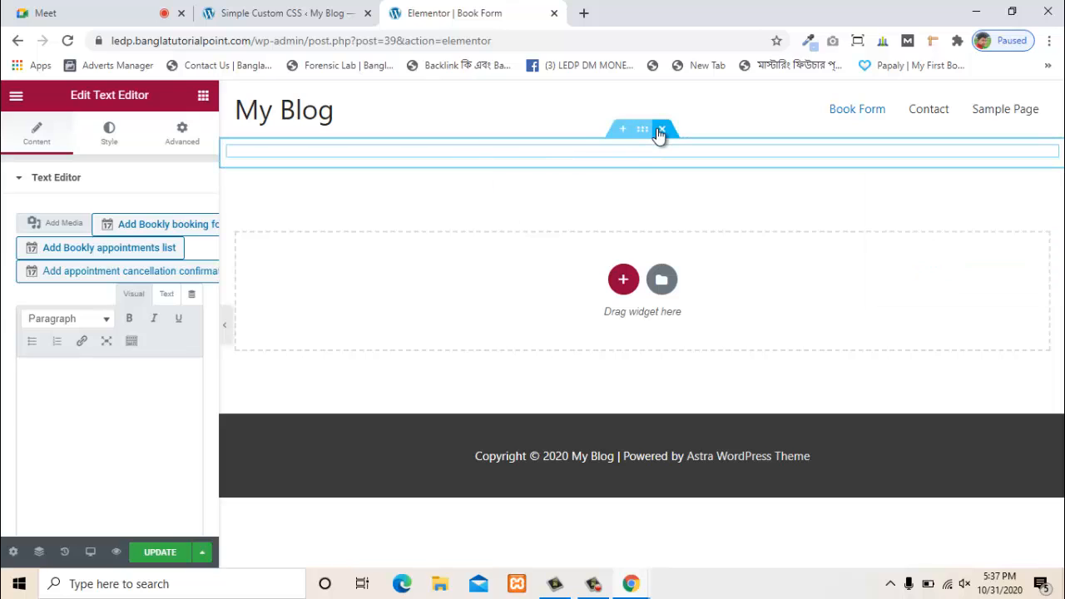
pyautogui.click(662, 130)
pyautogui.click(621, 276)
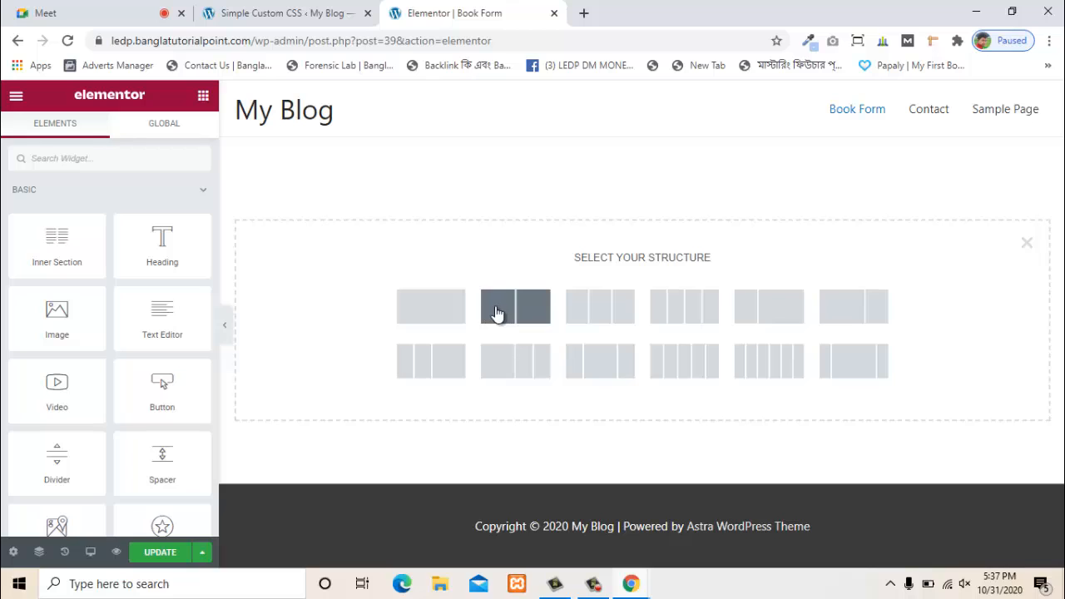
# - Create a two-column section with the Learn With Partha skills banner image in the left column
pyautogui.click(524, 311)
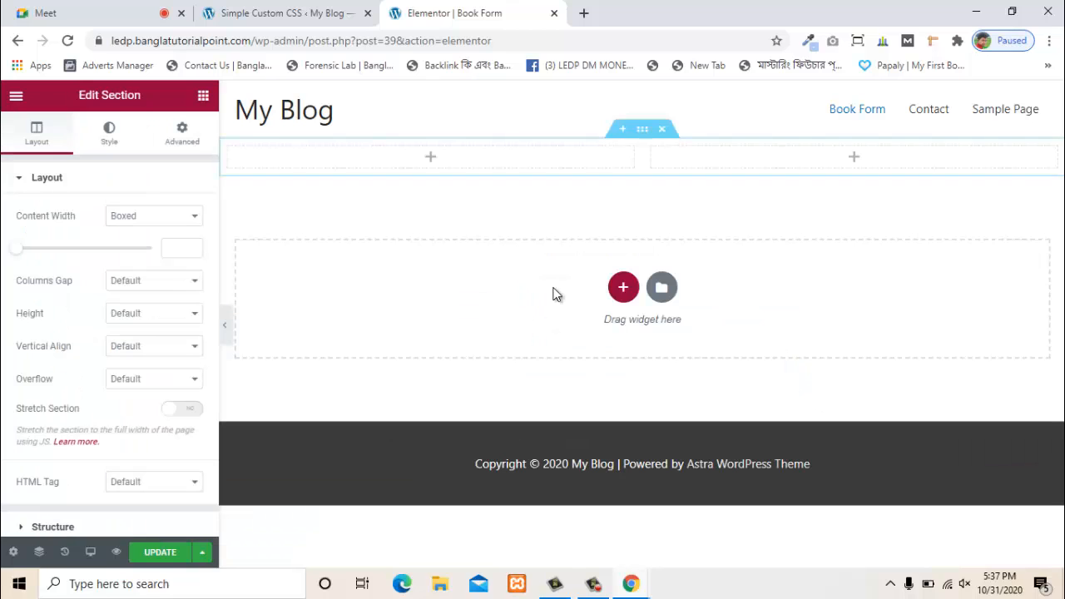
pyautogui.click(431, 158)
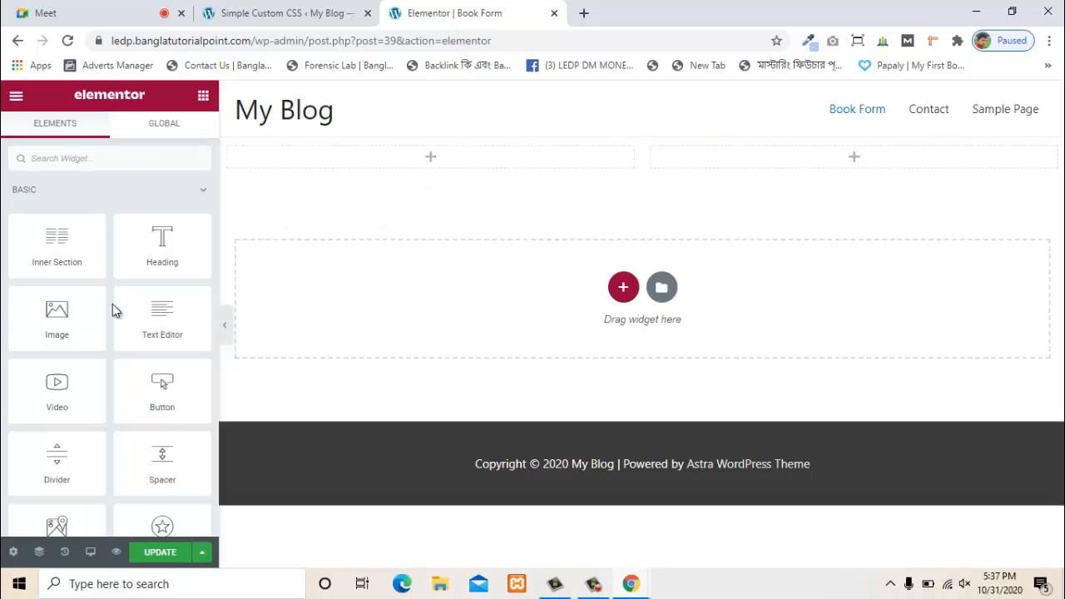
pyautogui.moveTo(72, 345); pyautogui.dragTo(455, 166)
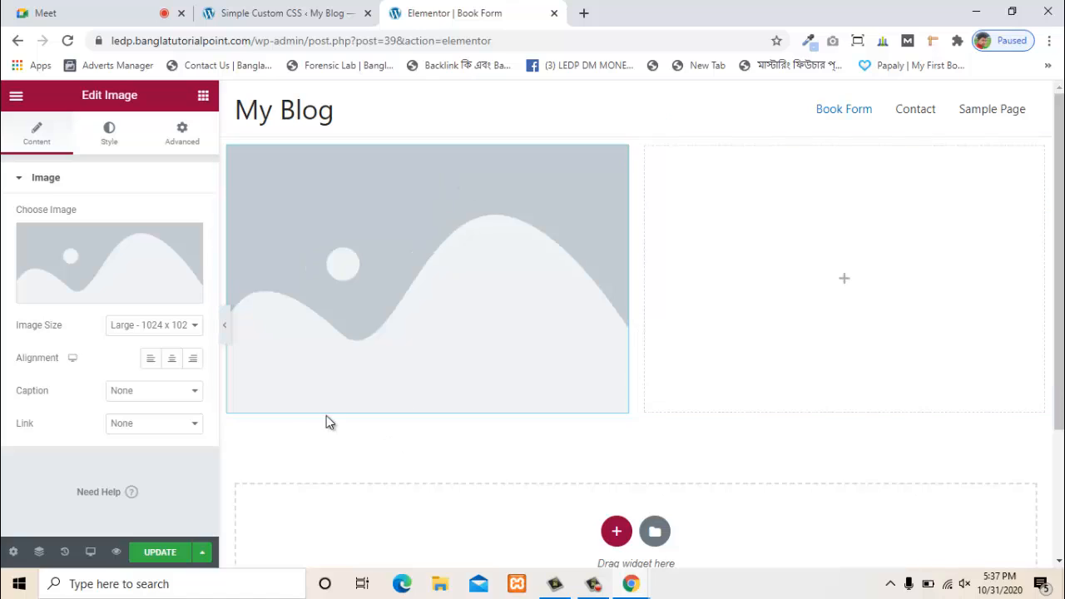
pyautogui.click(176, 259)
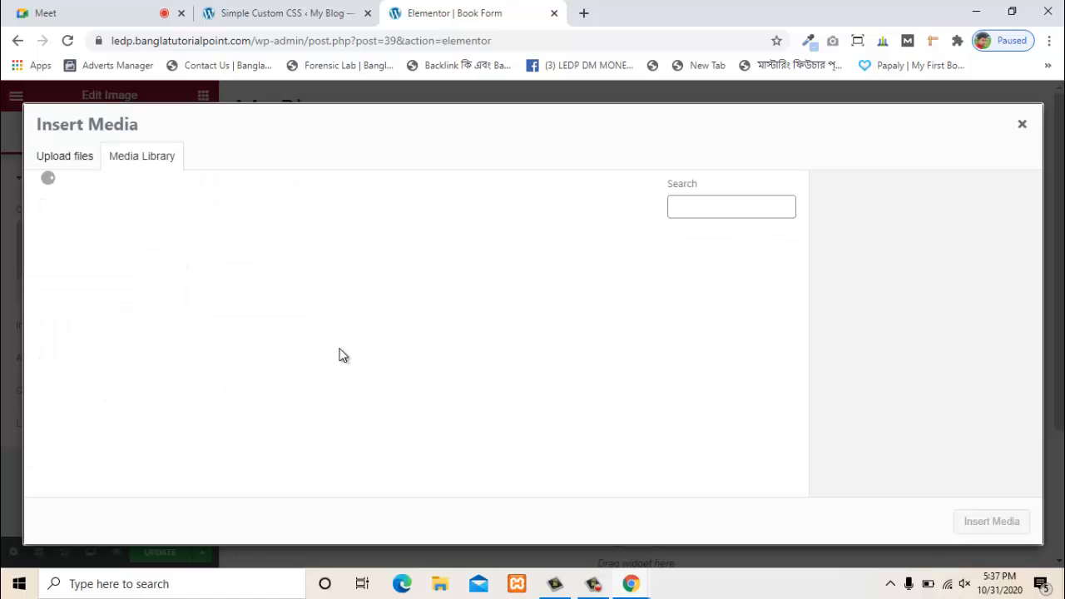
pyautogui.click(243, 322)
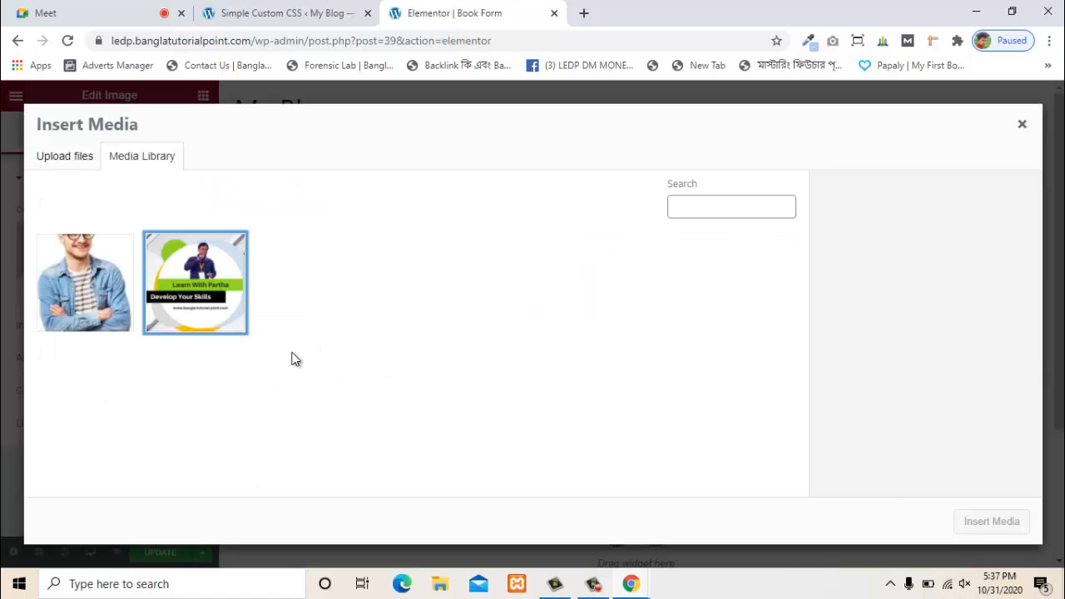
pyautogui.click(988, 521)
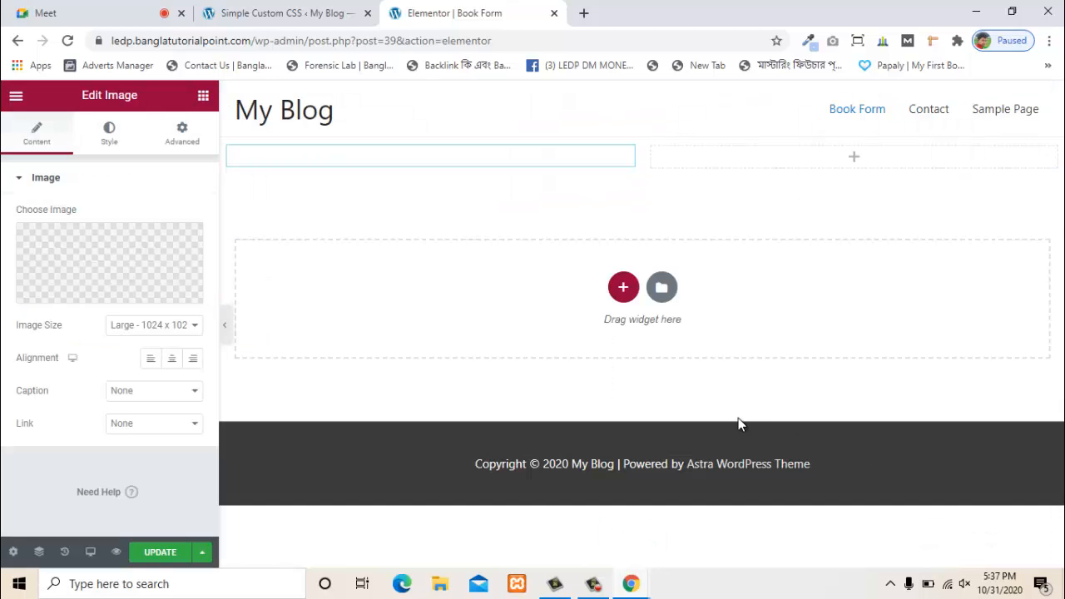
# - Bring up the widget library for the empty right column
pyautogui.scroll(-2, 487, 372)
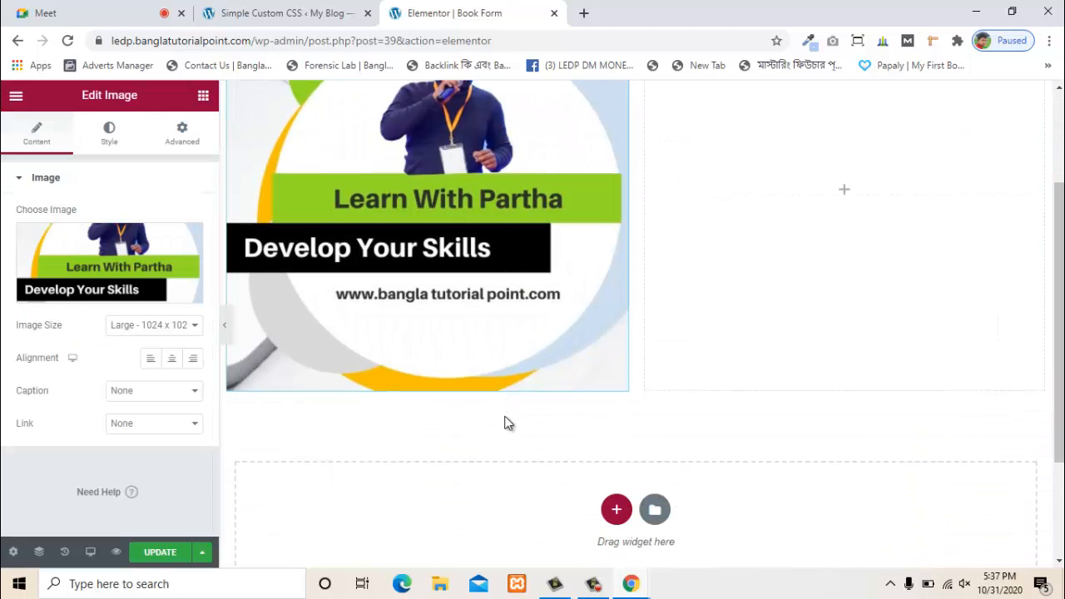
pyautogui.scroll(2, 505, 424)
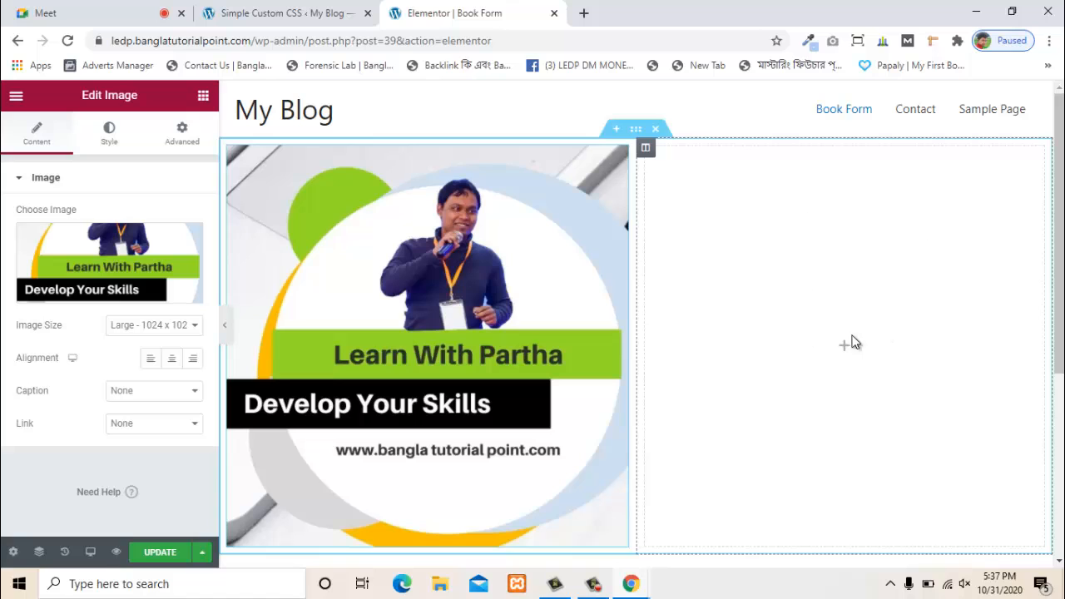
pyautogui.scroll(-1, 842, 409)
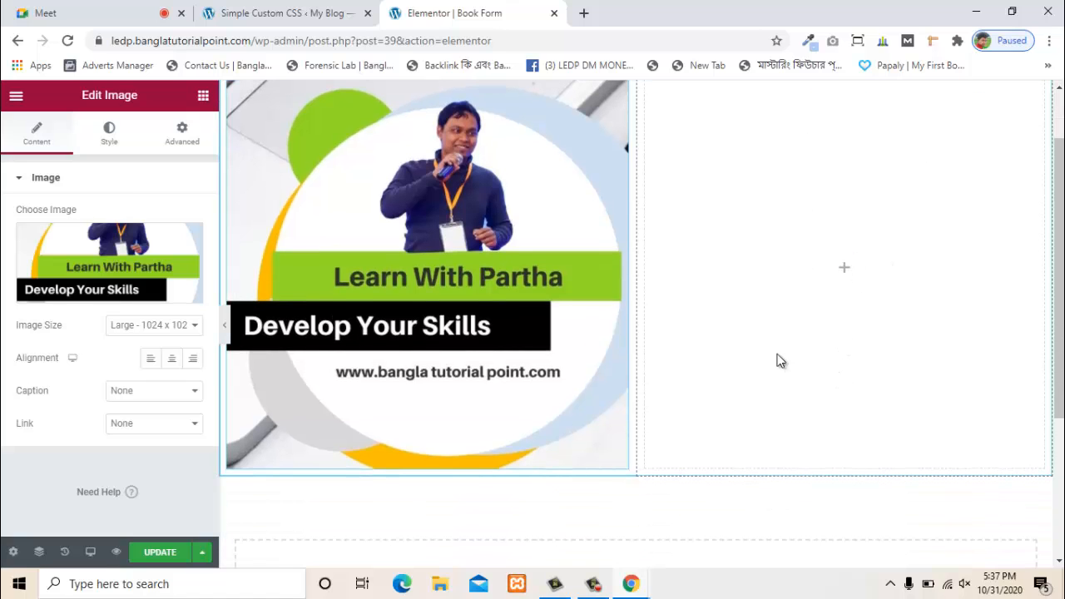
pyautogui.click(832, 278)
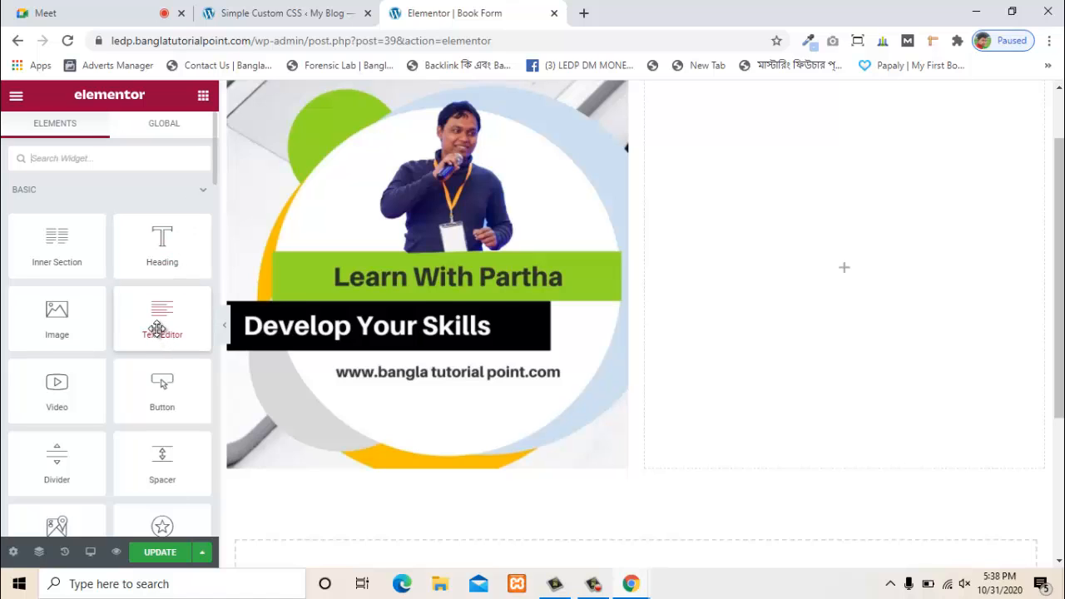
# - Fill the right column with a Text Editor widget holding only [bookly-form] and update the page
pyautogui.moveTo(160, 330); pyautogui.dragTo(829, 274)
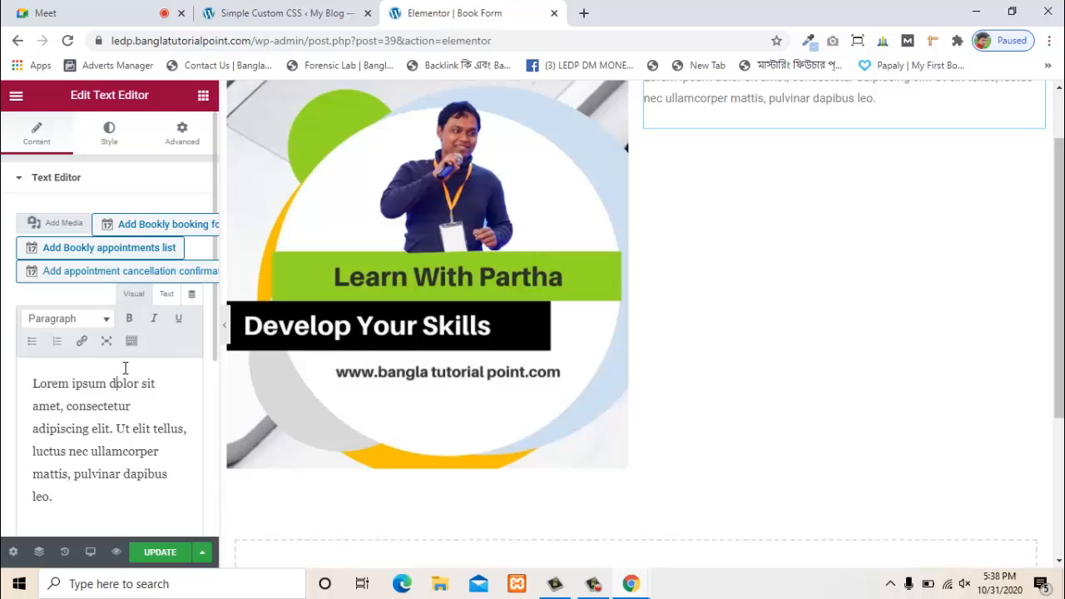
pyautogui.click(166, 294)
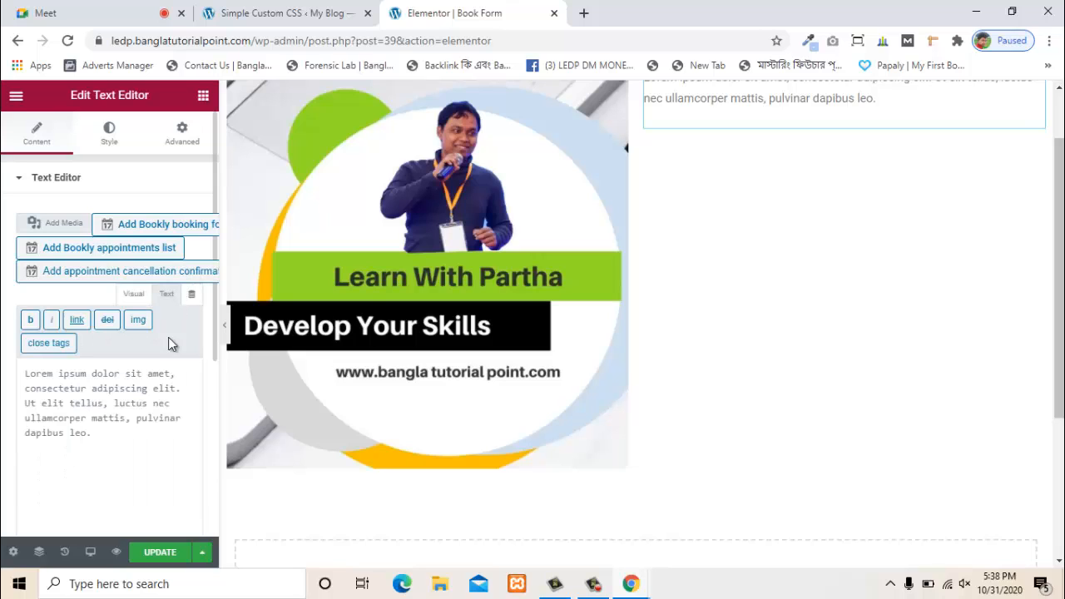
pyautogui.hotkey('ctrl', 'a')
pyautogui.click(136, 445)
pyautogui.hotkey('ctrl', 'a')
pyautogui.press('BackSpace')
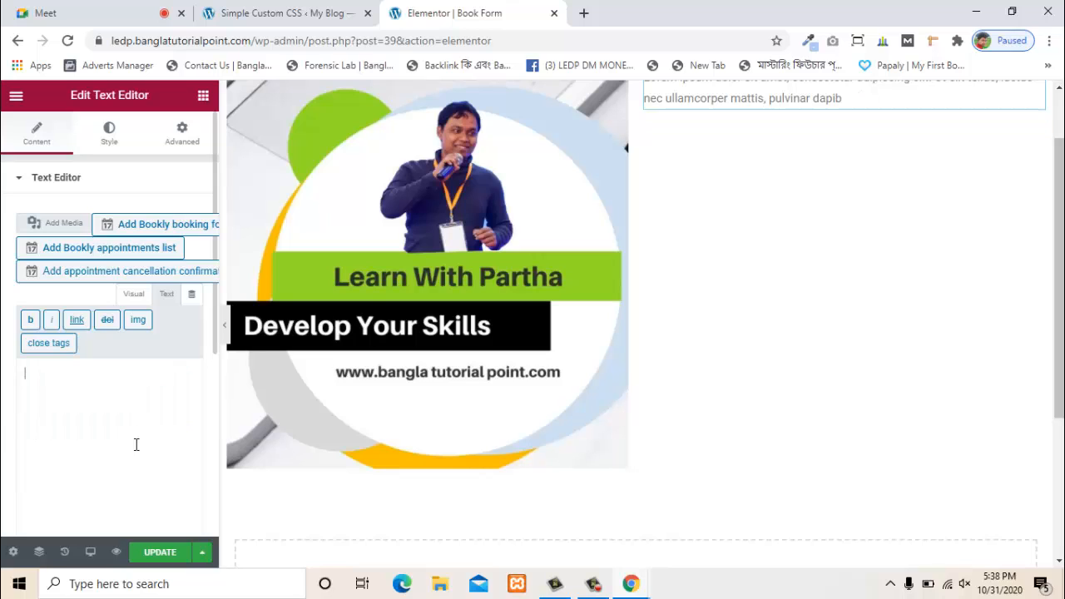
pyautogui.hotkey('ctrl', 'v')
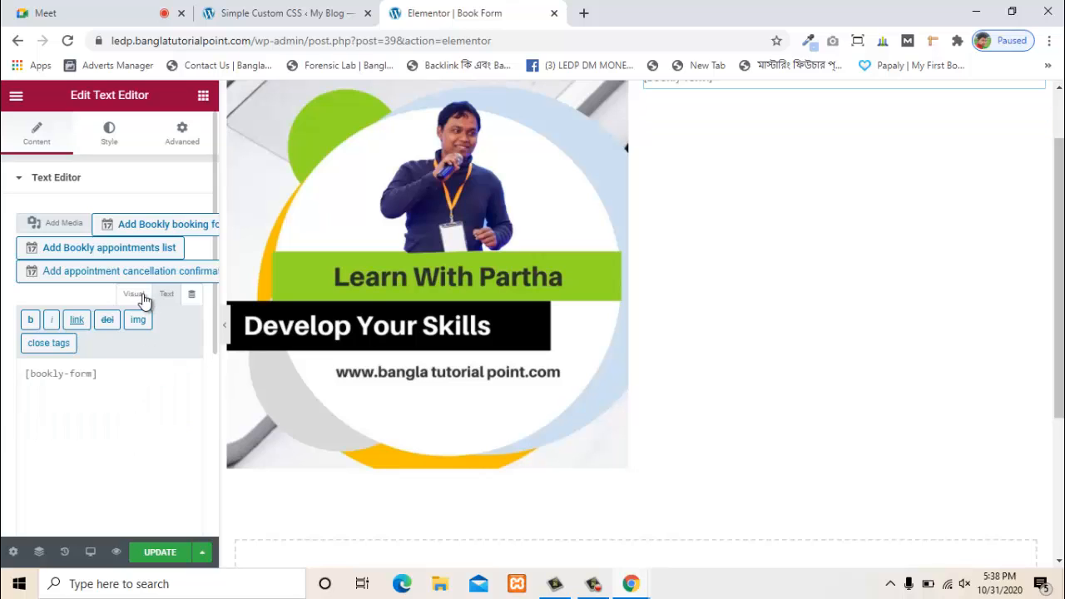
pyautogui.click(140, 296)
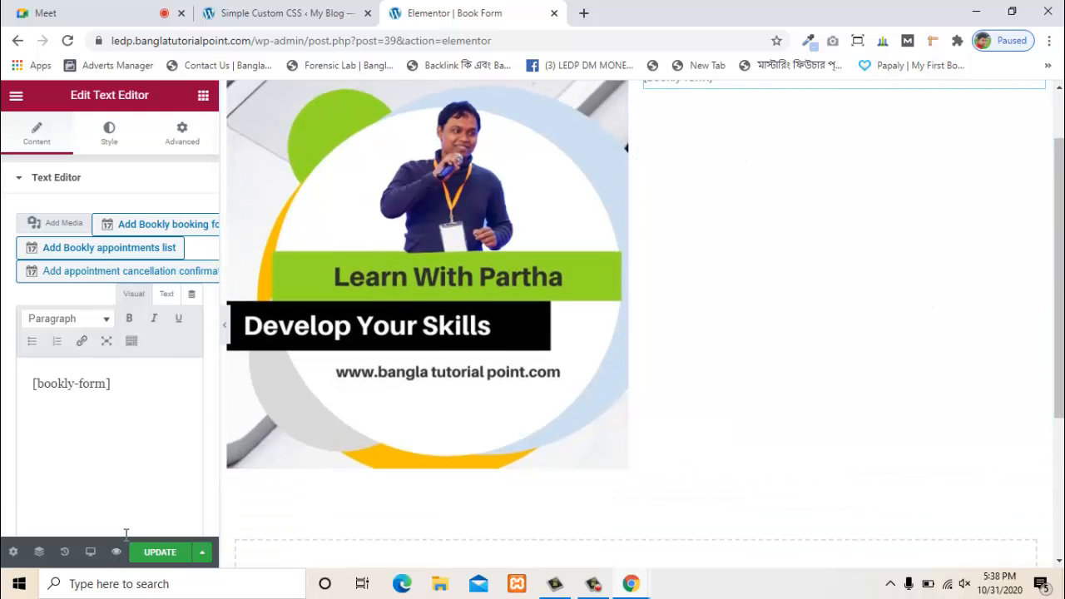
pyautogui.click(171, 565)
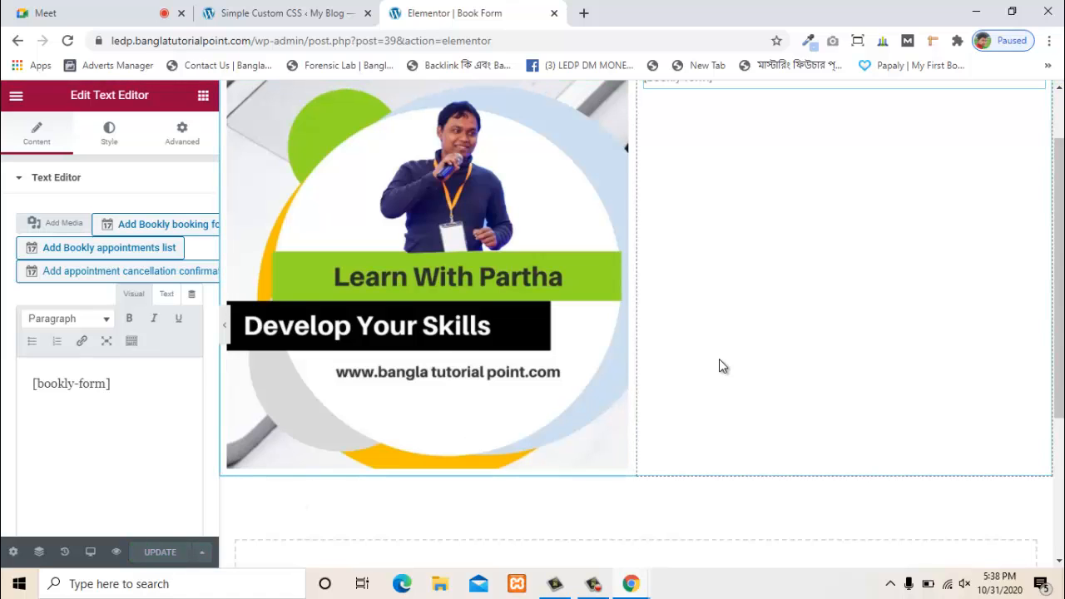
pyautogui.scroll(2, 723, 354)
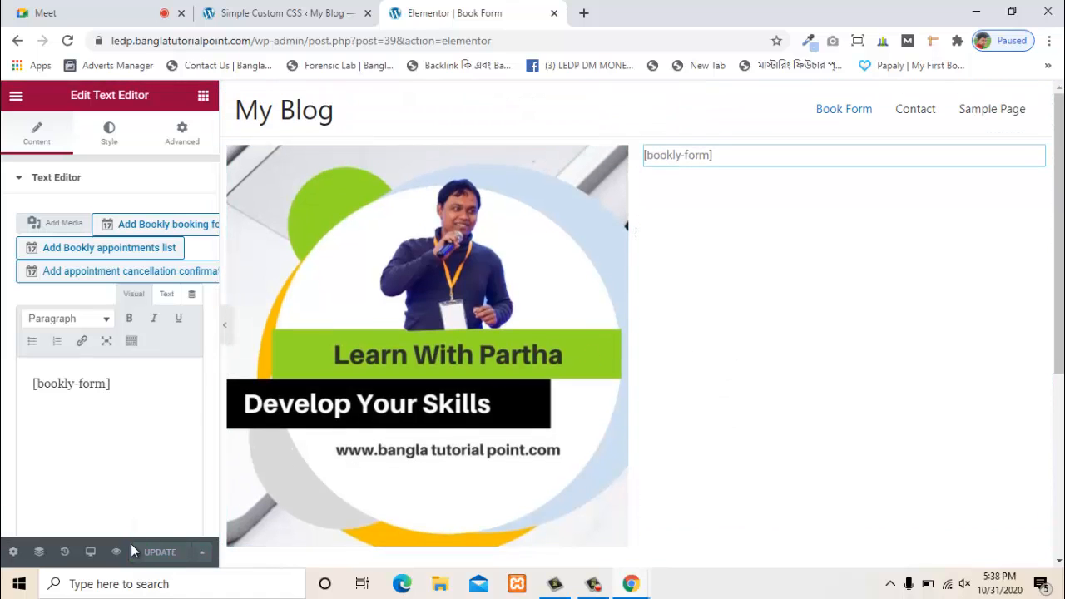
# - Preview the Book Form page in a new tab and scroll through the Bookly booking form
pyautogui.click(116, 552)
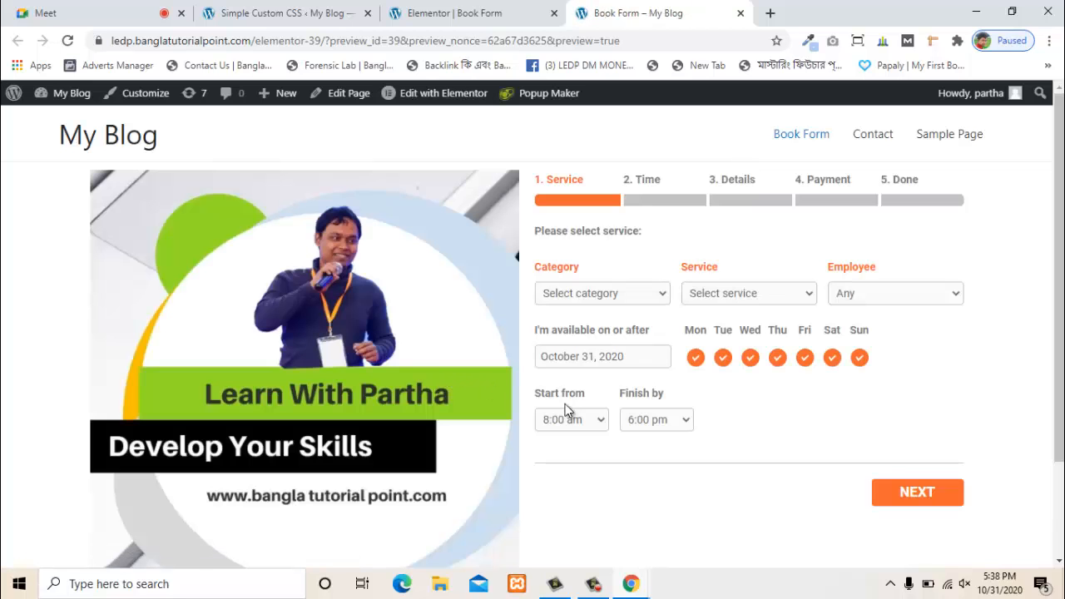
pyautogui.scroll(-2, 789, 419)
pyautogui.scroll(2, 575, 423)
# - Review the Simple Custom CSS rules, then return to the Book Form preview page
pyautogui.click(454, 13)
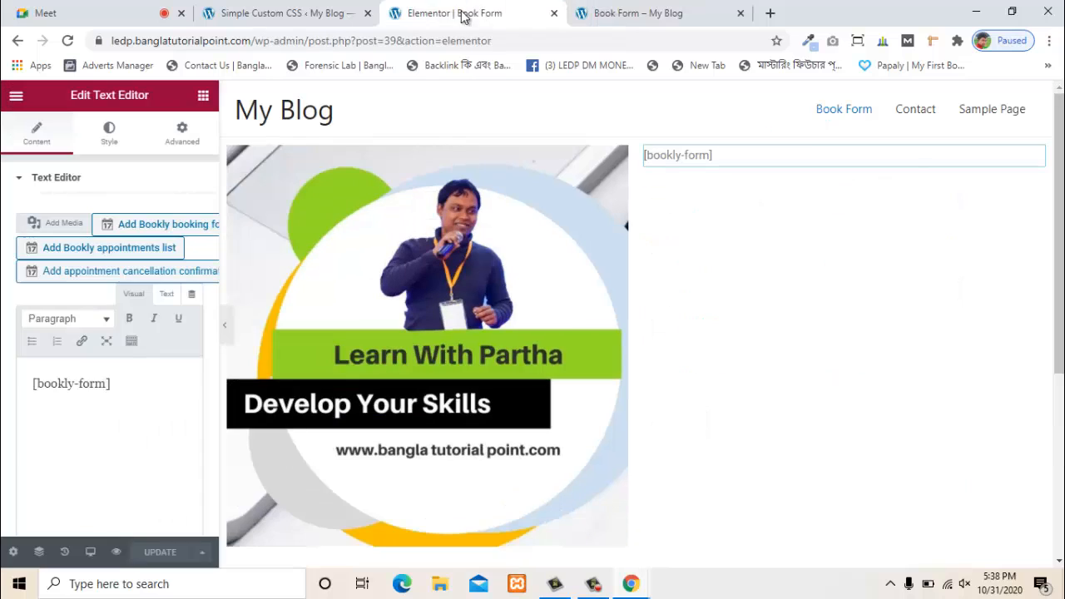
pyautogui.click(305, 10)
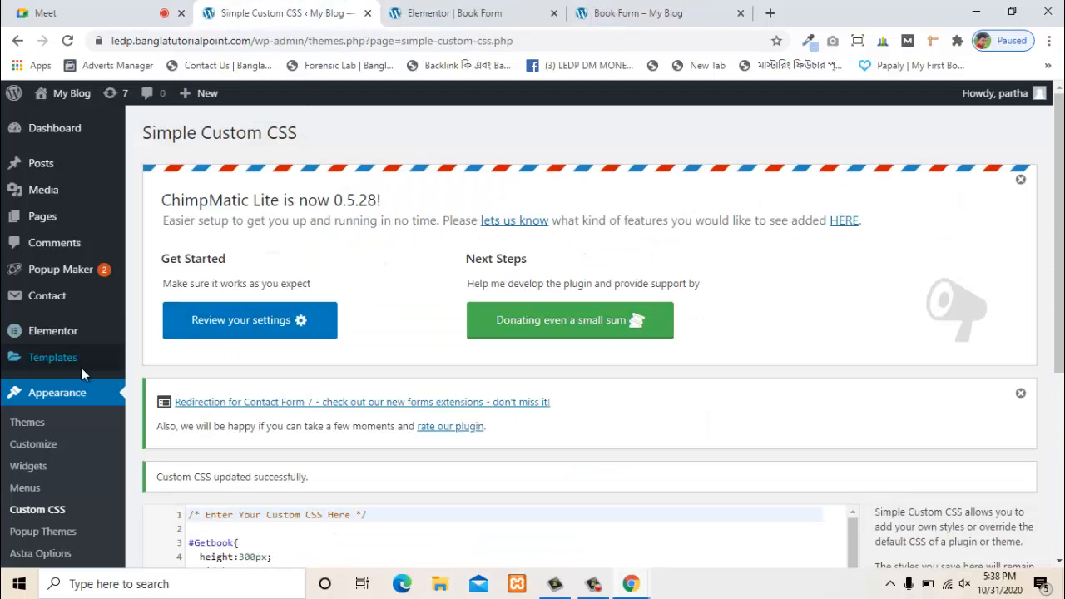
pyautogui.scroll(-3, 71, 455)
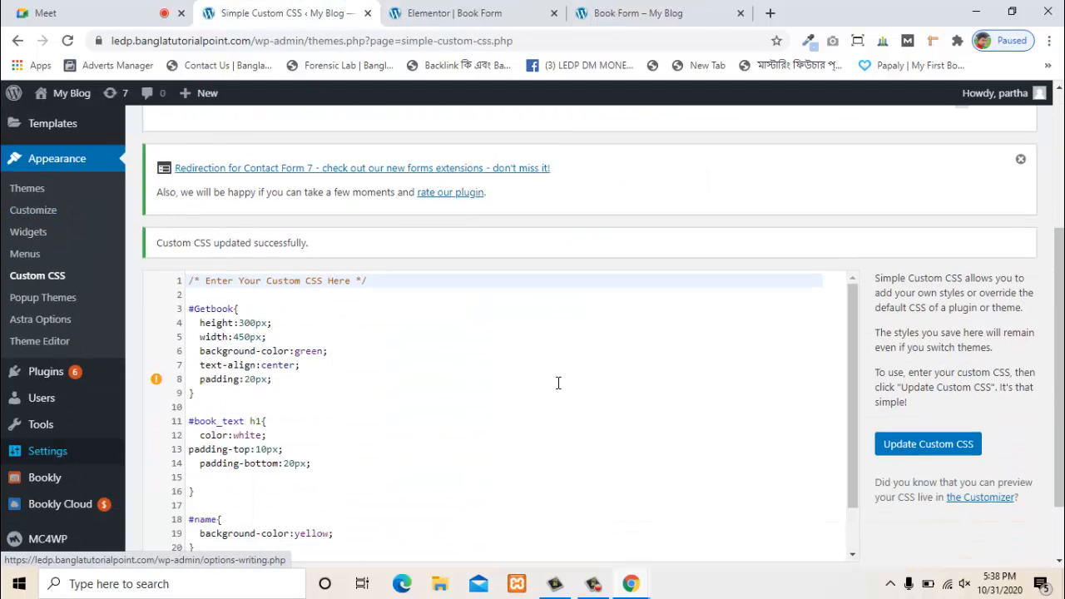
pyautogui.scroll(-2, 559, 383)
pyautogui.scroll(3, 556, 376)
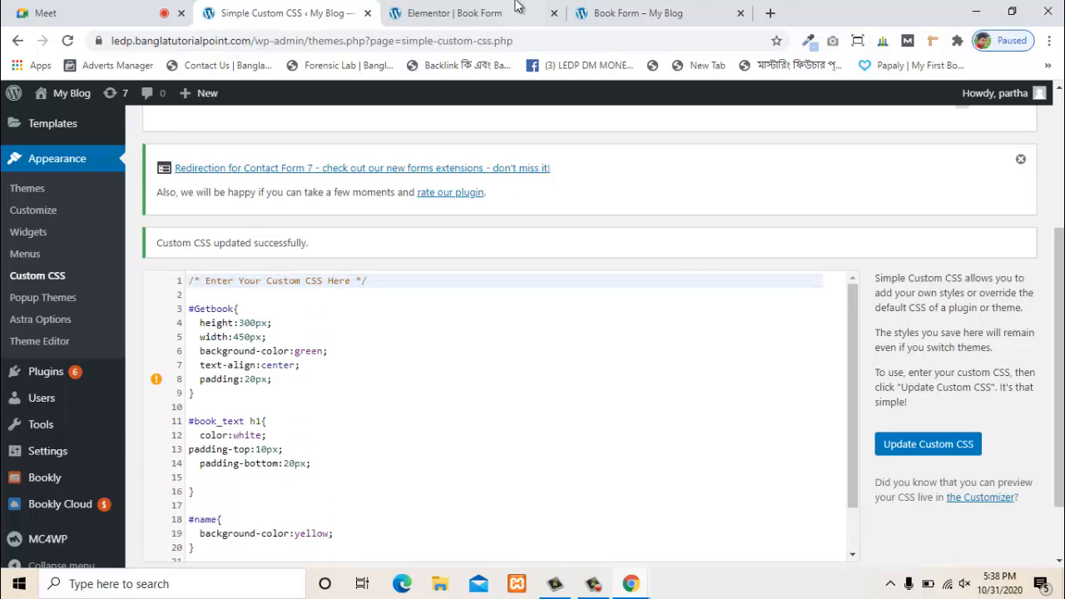
pyautogui.click(592, 15)
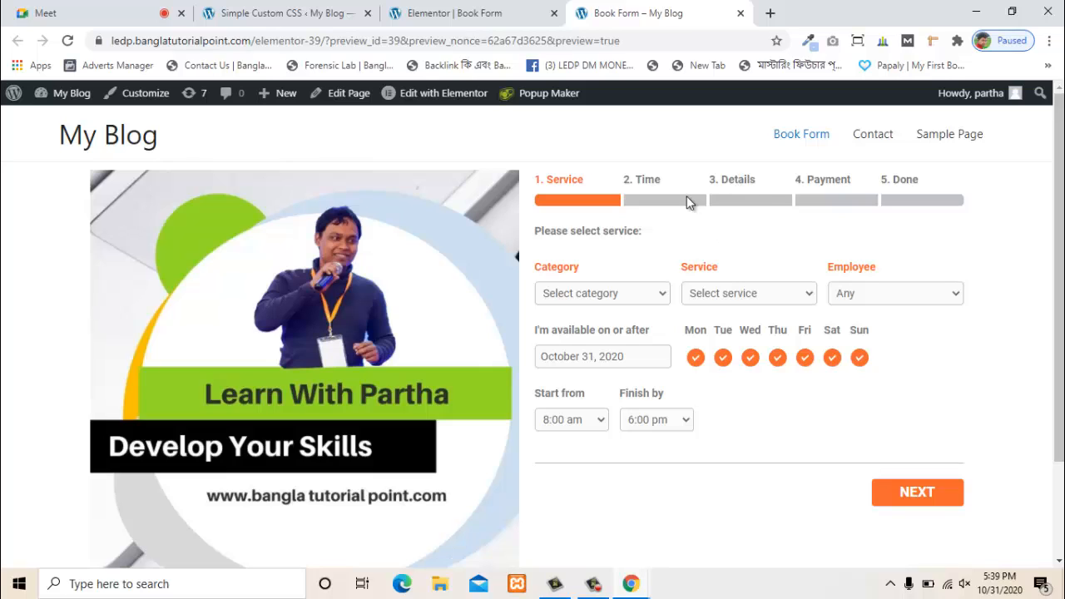
pyautogui.rightClick(644, 180)
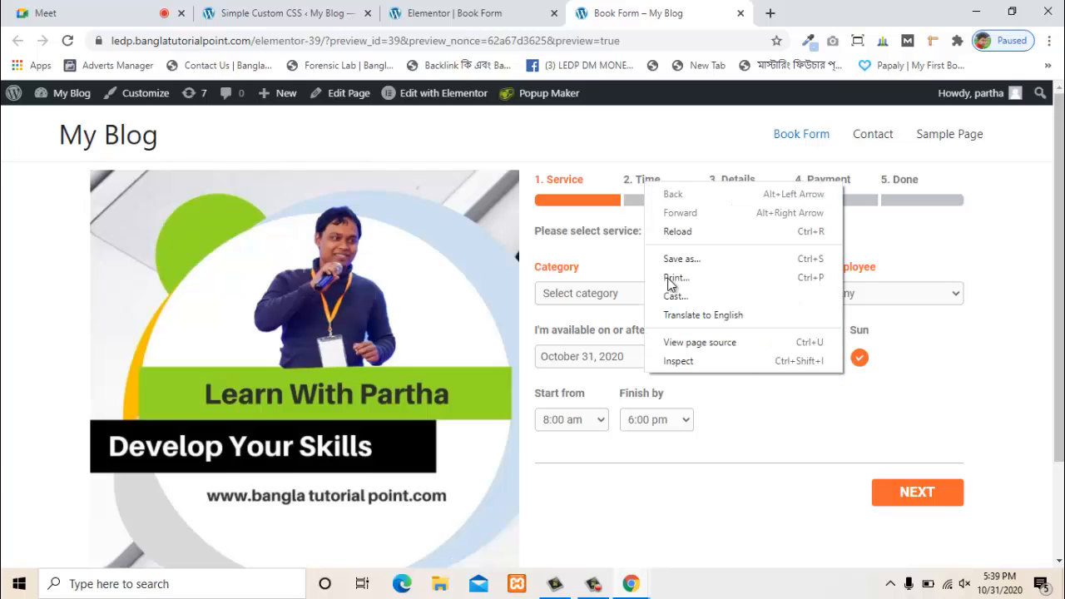
pyautogui.click(695, 363)
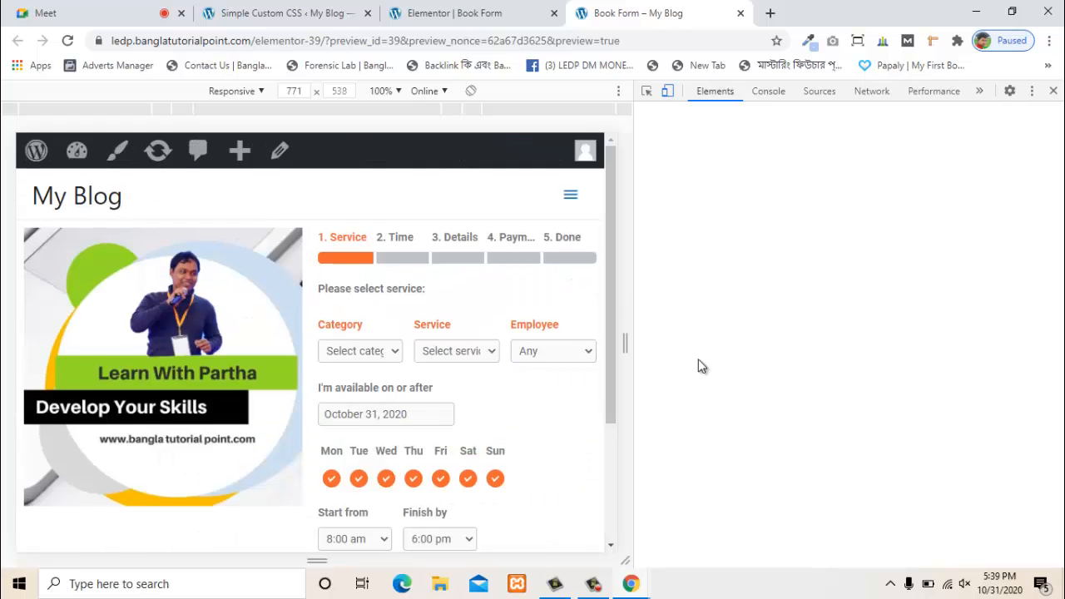
pyautogui.rightClick(406, 238)
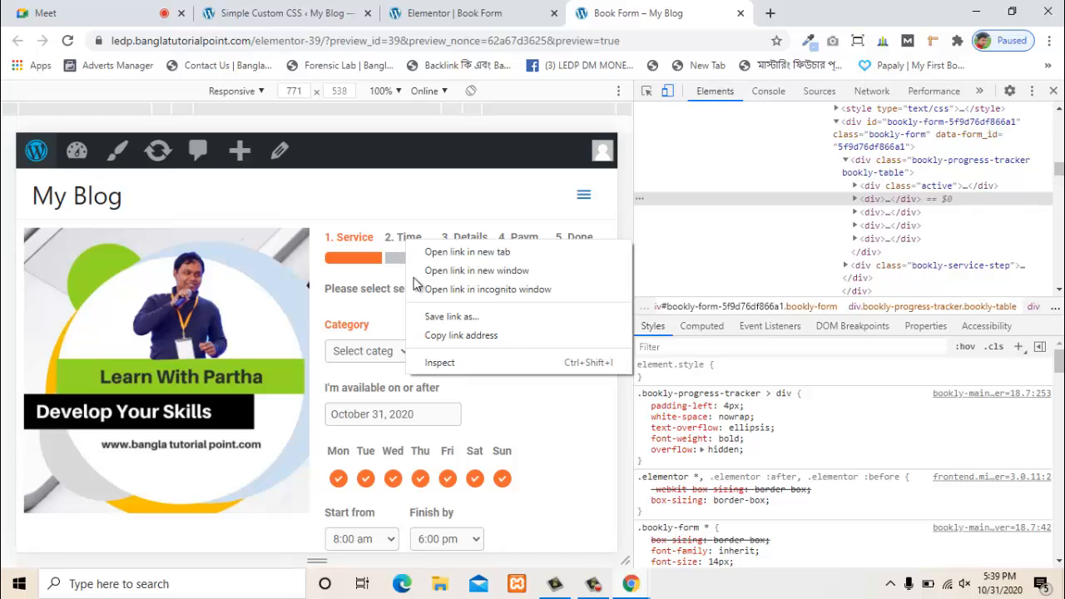
pyautogui.click(426, 362)
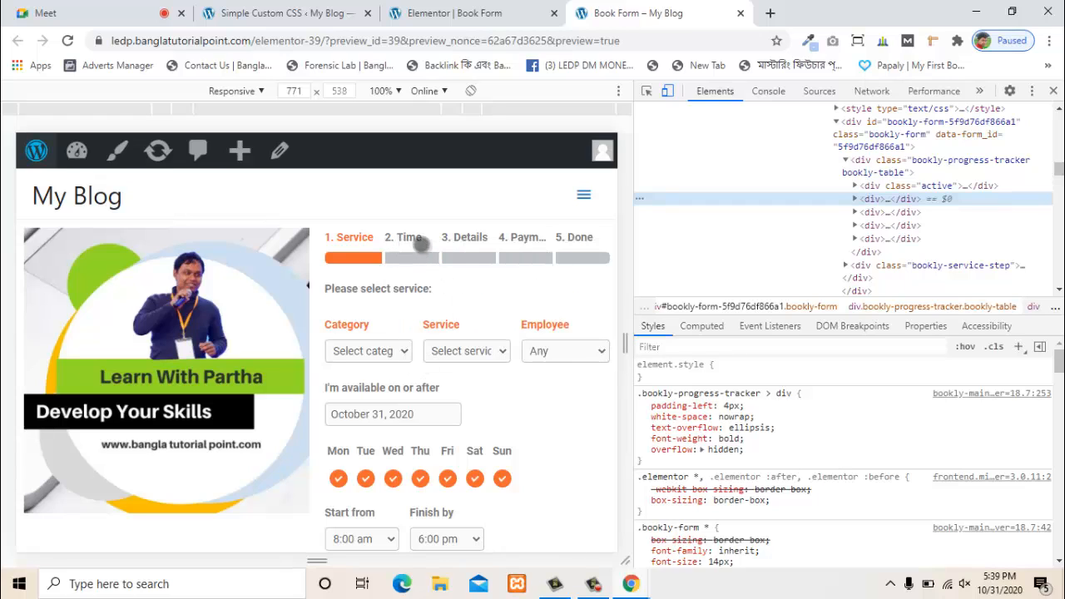
pyautogui.click(856, 200)
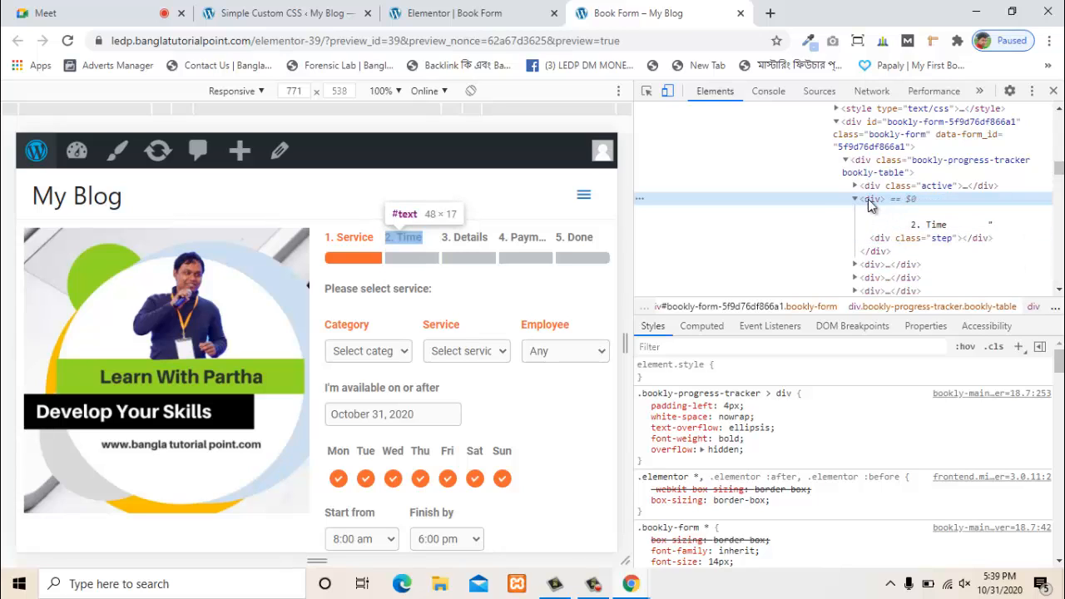
pyautogui.click(1054, 91)
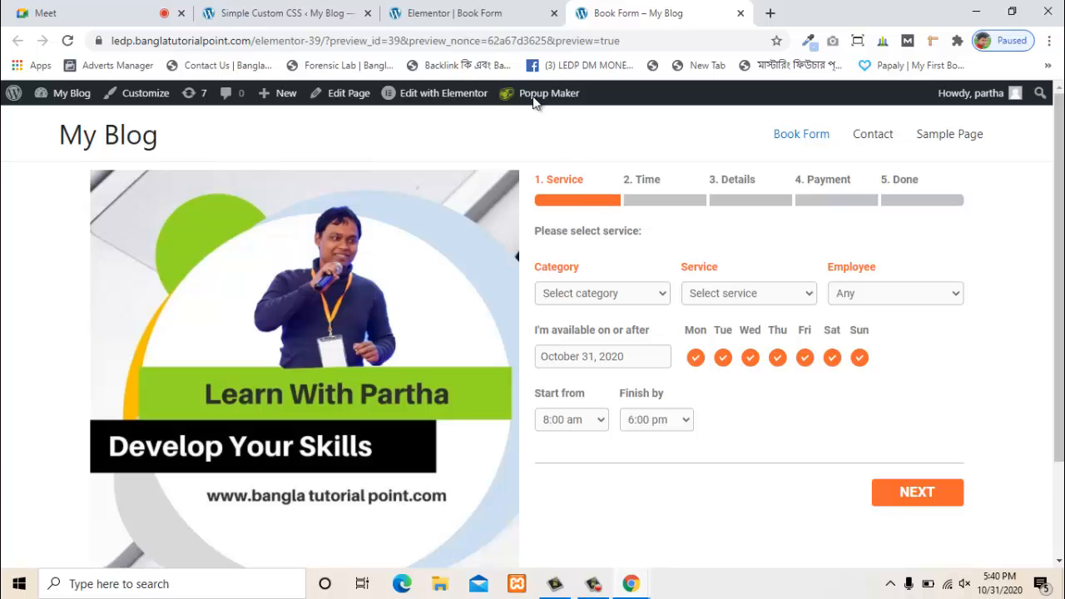
# - Compare the preview with the editor, then open the Add Bookly booking form settings
pyautogui.click(459, 16)
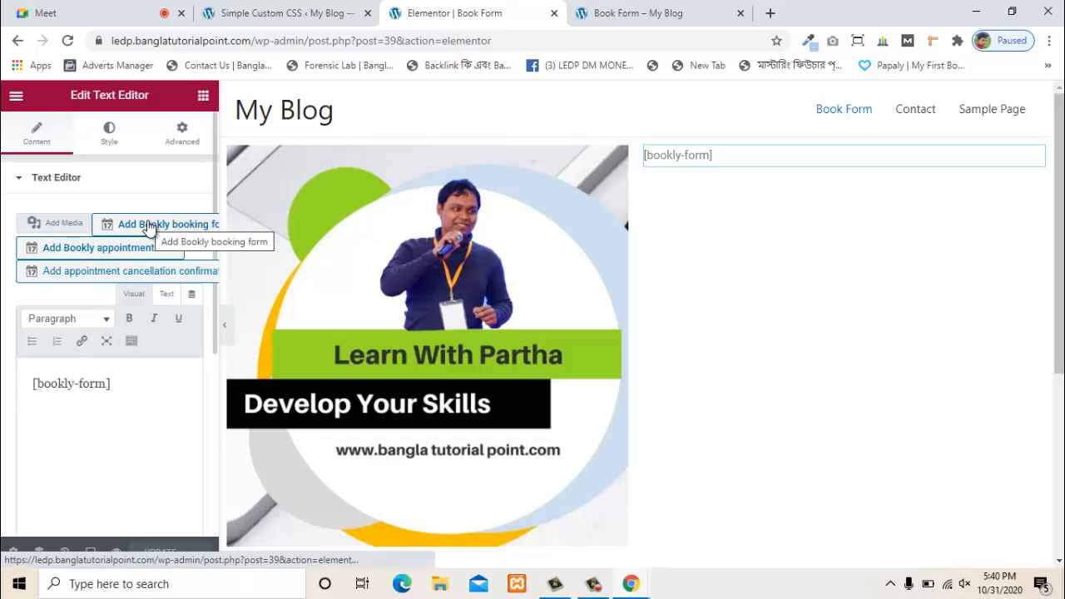
pyautogui.click(656, 13)
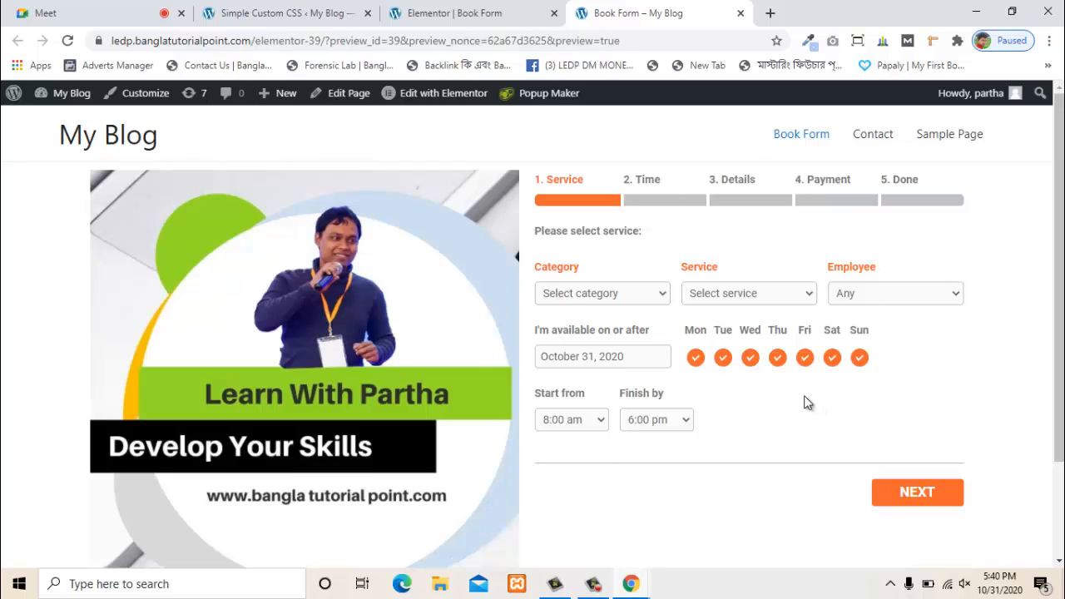
pyautogui.click(454, 12)
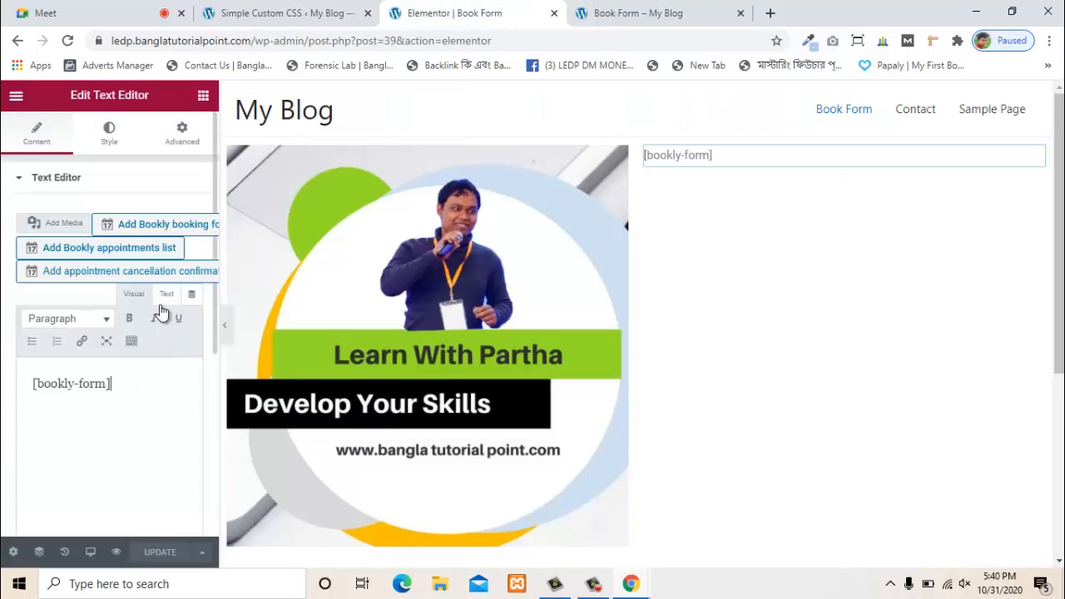
pyautogui.click(156, 226)
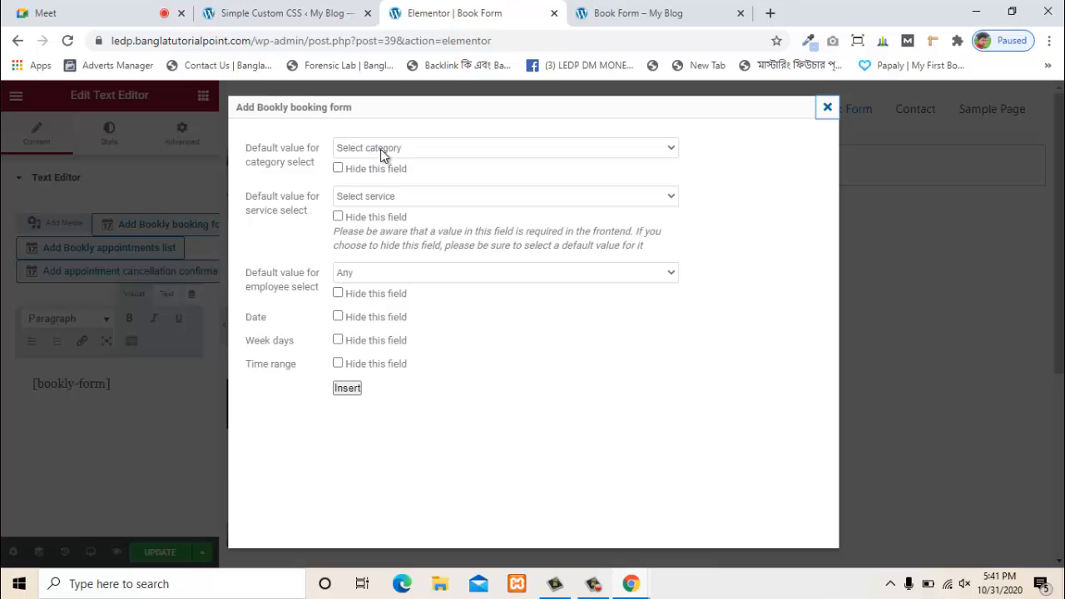
# - Hide the category, service, employee, week days and time range fields in the booking form options
pyautogui.click(645, 13)
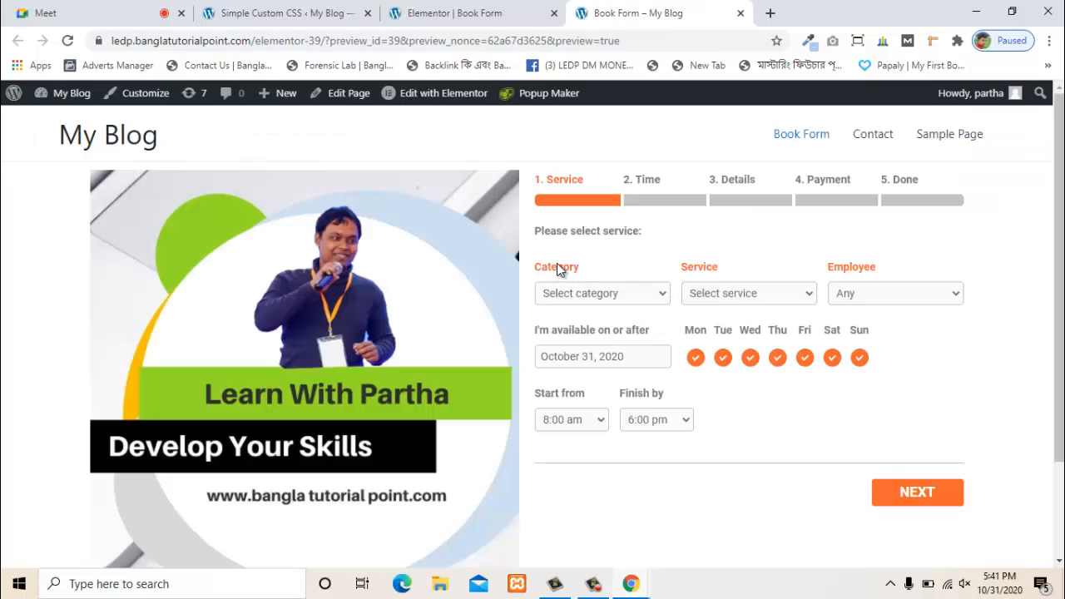
pyautogui.click(454, 13)
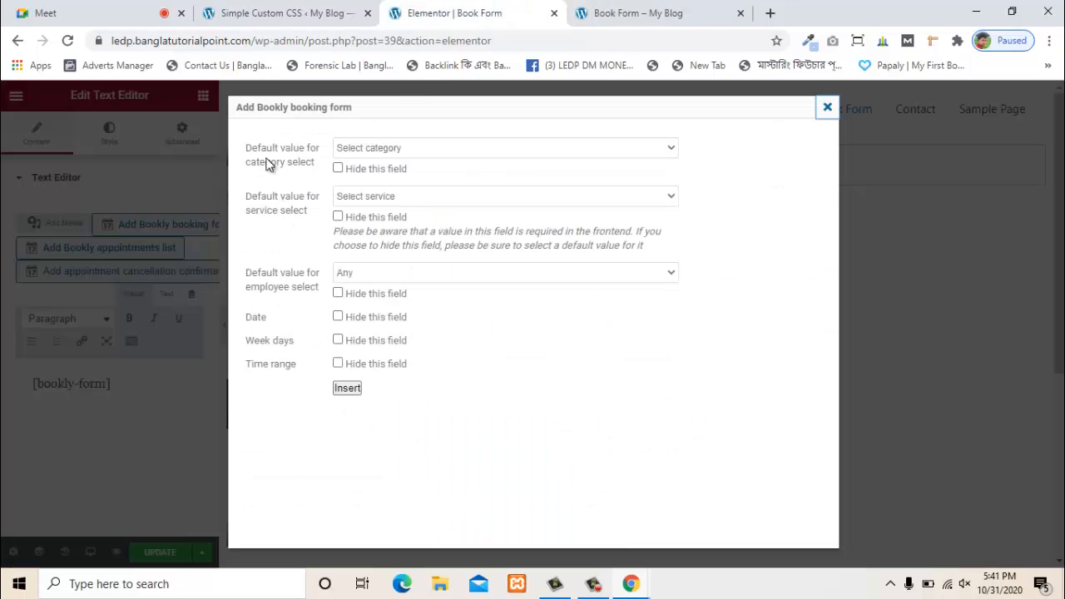
pyautogui.click(358, 149)
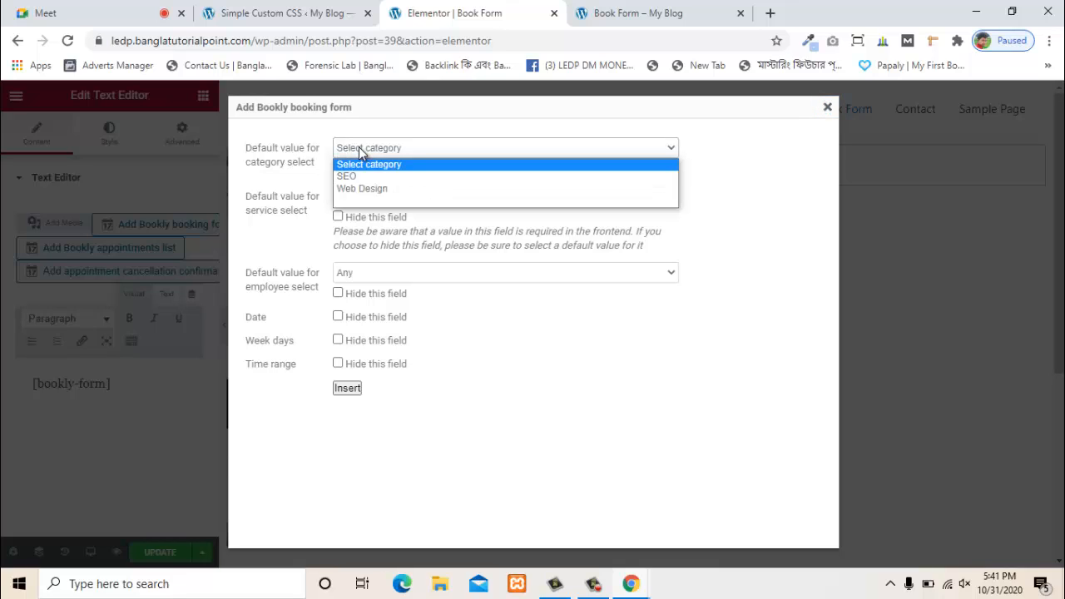
pyautogui.click(359, 149)
pyautogui.click(338, 168)
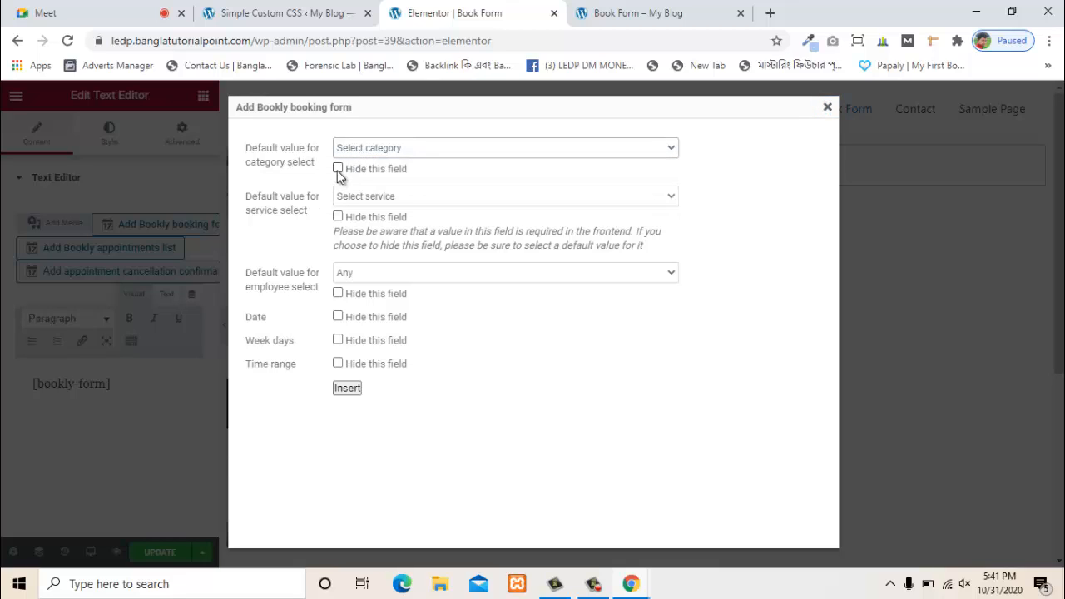
pyautogui.click(337, 216)
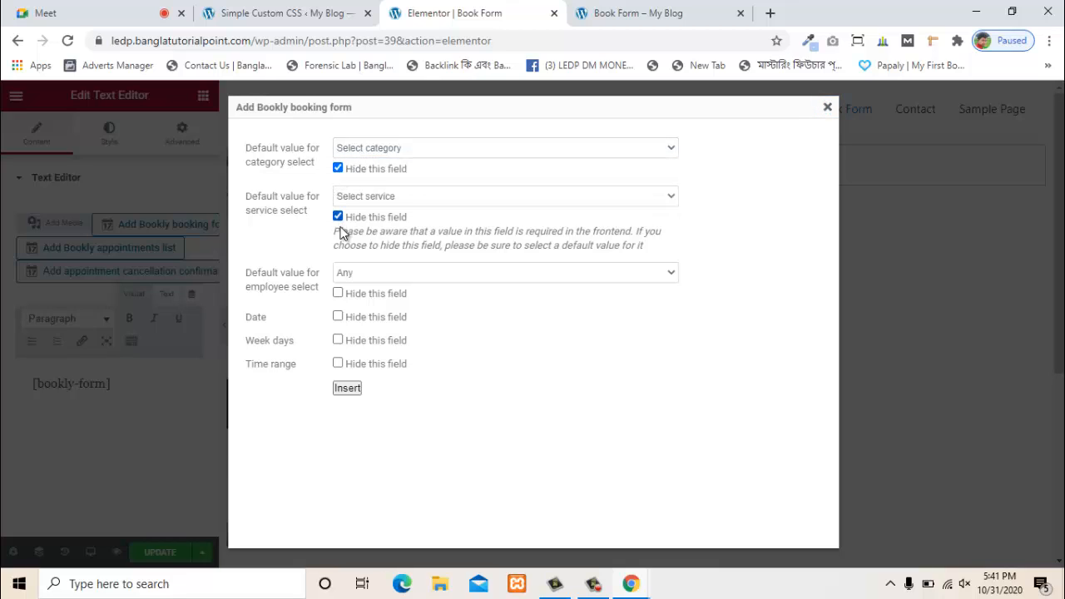
pyautogui.click(338, 292)
pyautogui.click(338, 339)
pyautogui.click(338, 364)
# - Also hide the date field and insert the resulting bookly-form shortcode after the first
pyautogui.click(634, 12)
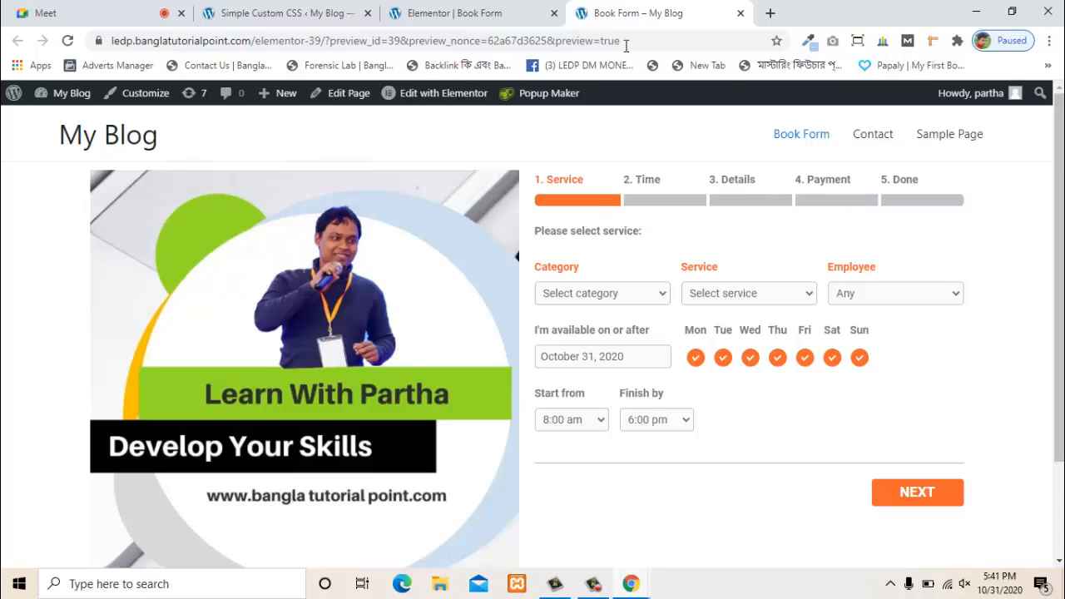
pyautogui.click(455, 12)
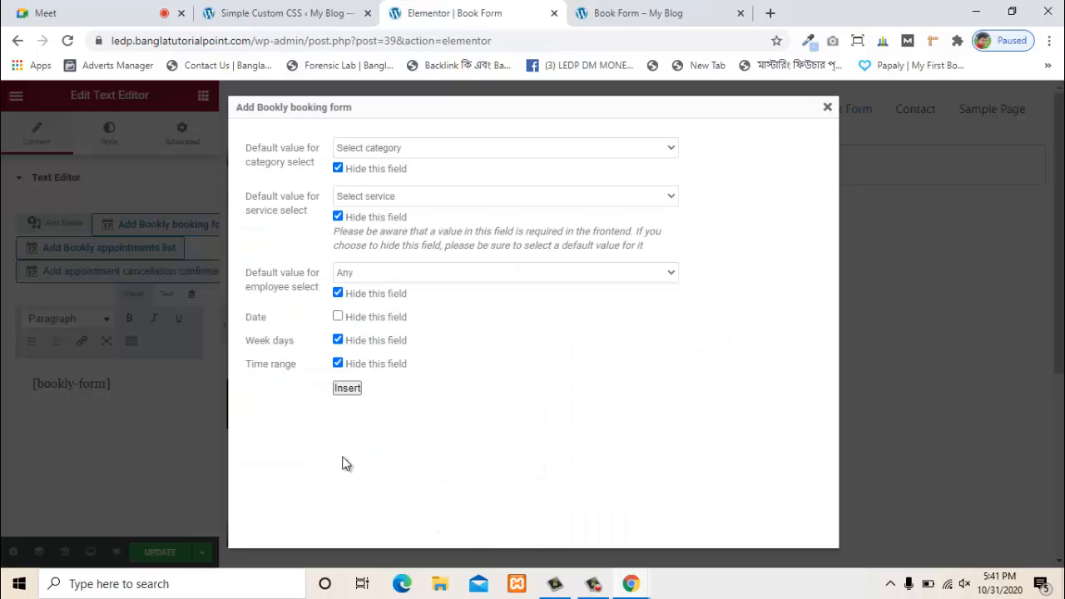
pyautogui.click(349, 317)
pyautogui.click(350, 389)
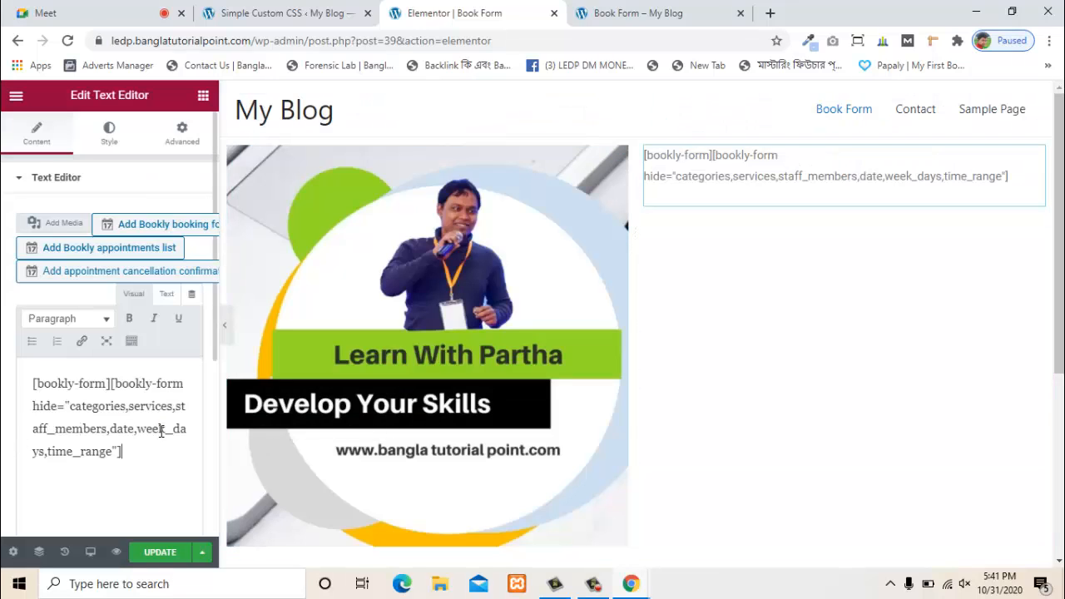
# - Save the page with both shortcodes and preview it; the second booking form offers only Service
pyautogui.click(164, 553)
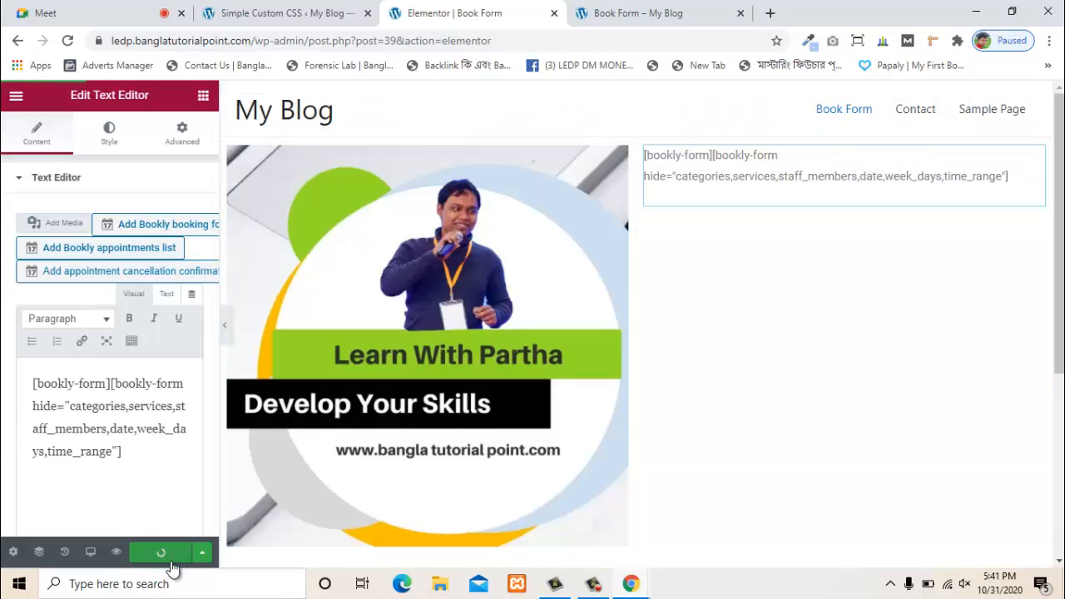
pyautogui.click(118, 554)
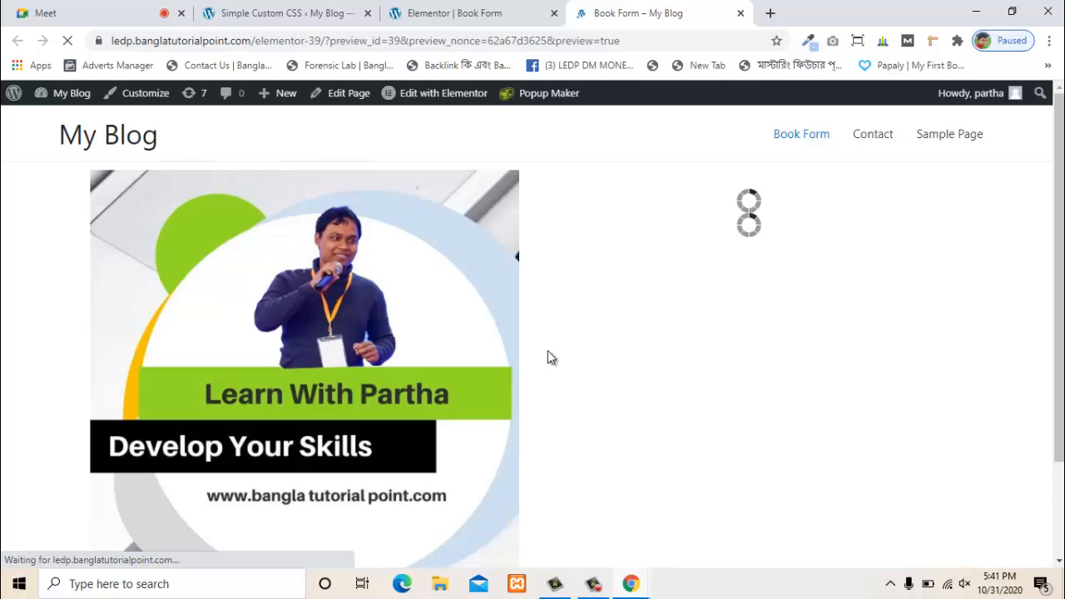
pyautogui.scroll(-4, 623, 342)
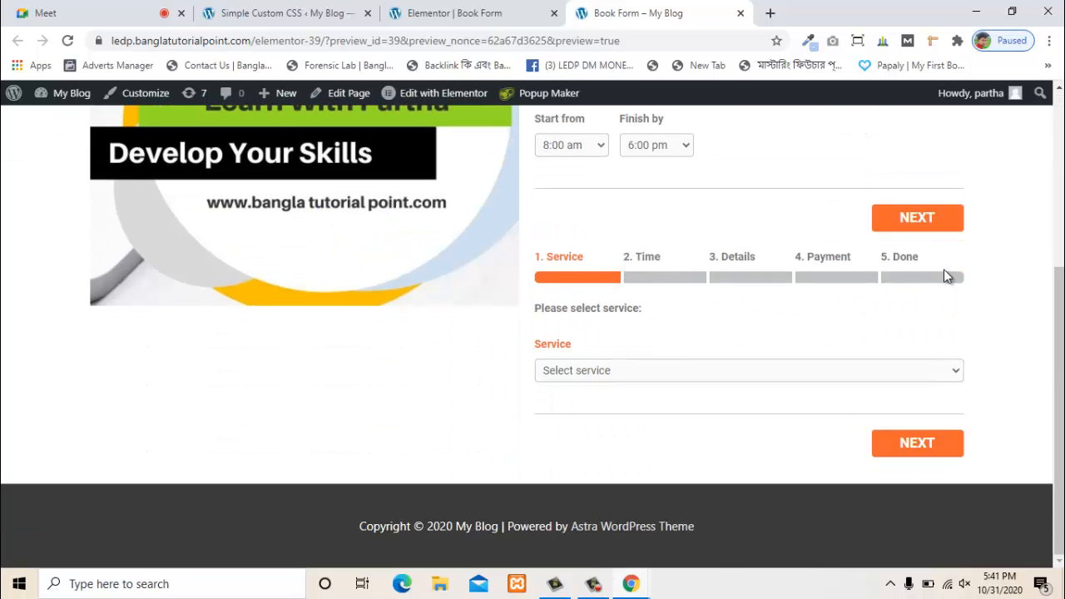
pyautogui.scroll(3, 608, 366)
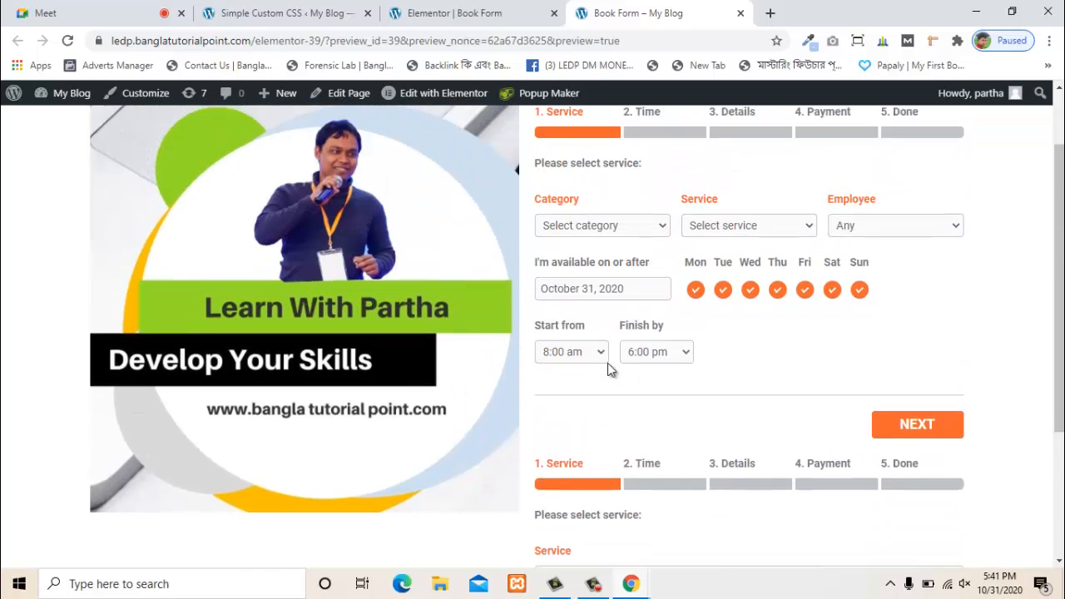
pyautogui.scroll(-3, 683, 320)
pyautogui.scroll(1, 675, 410)
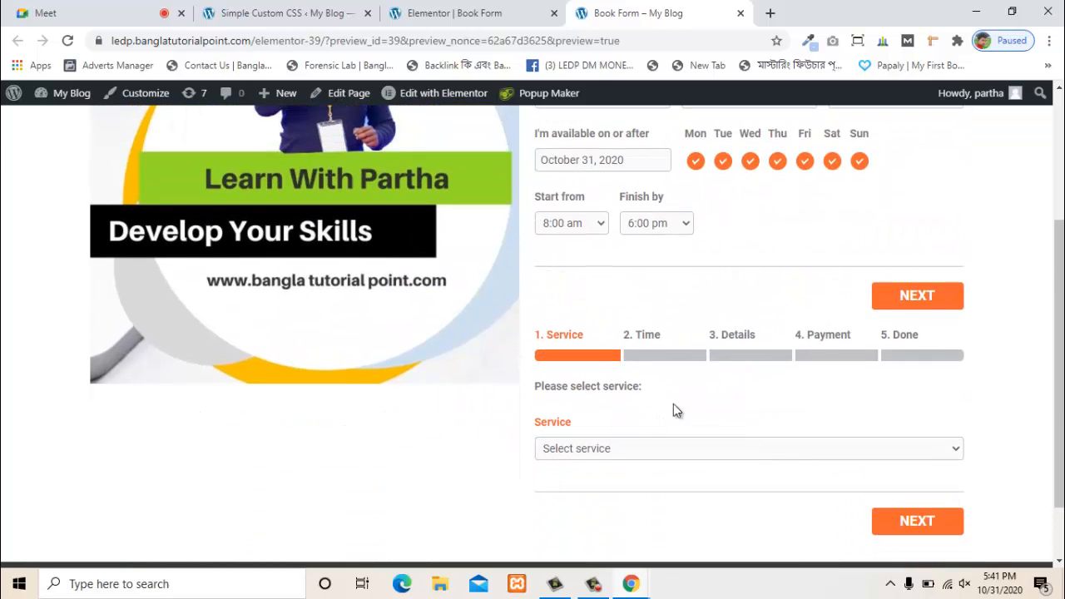
pyautogui.moveTo(720, 330); pyautogui.dragTo(806, 343)
pyautogui.click(630, 348)
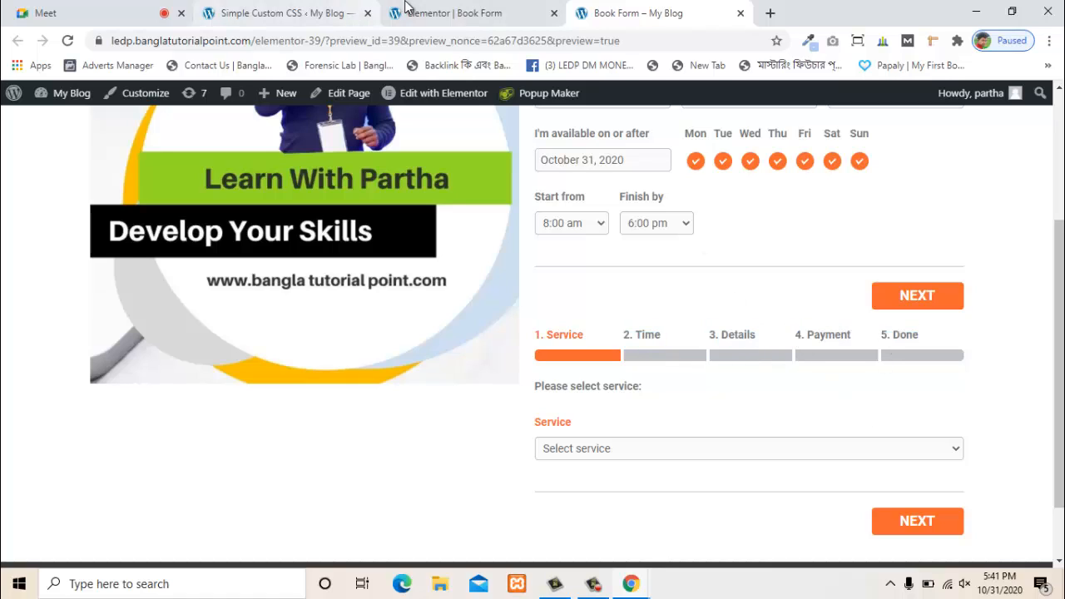
pyautogui.click(430, 10)
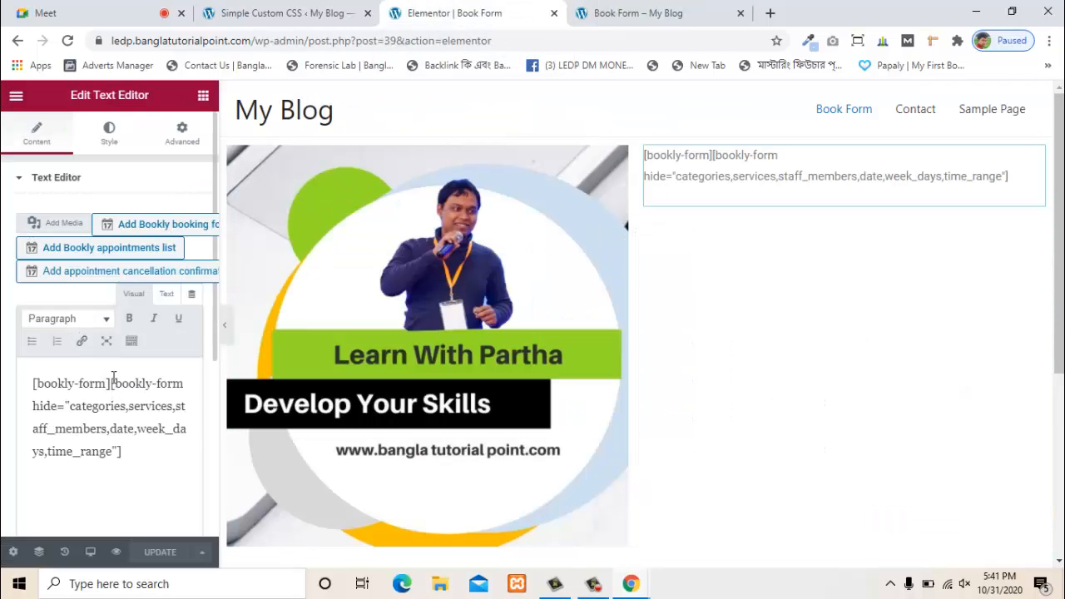
# - Delete the second shortcode, leaving only bookly-form, and save the page
pyautogui.moveTo(111, 382); pyautogui.dragTo(170, 451)
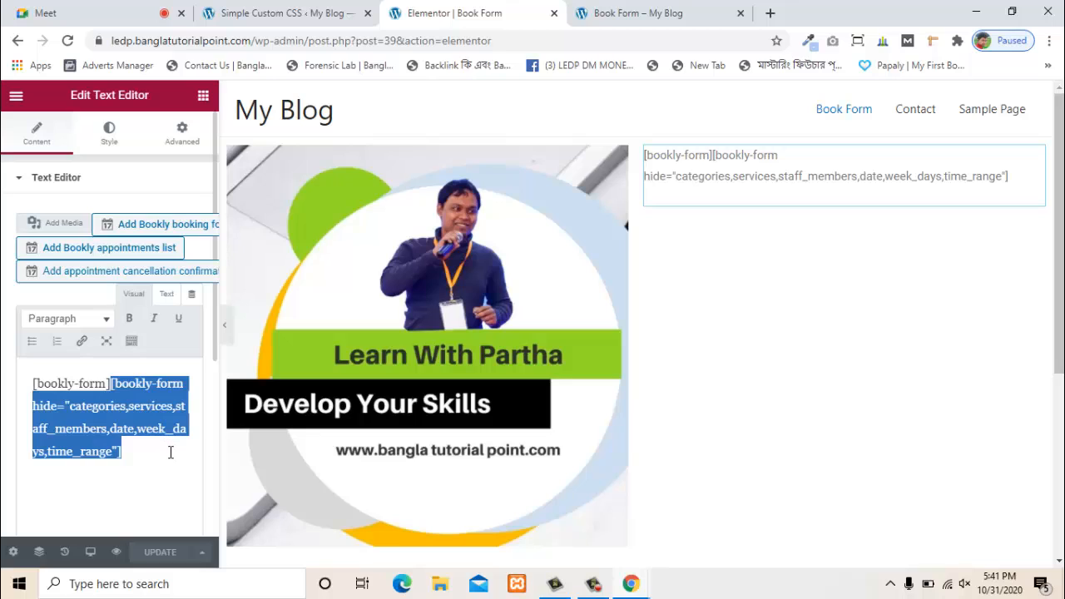
pyautogui.press('BackSpace')
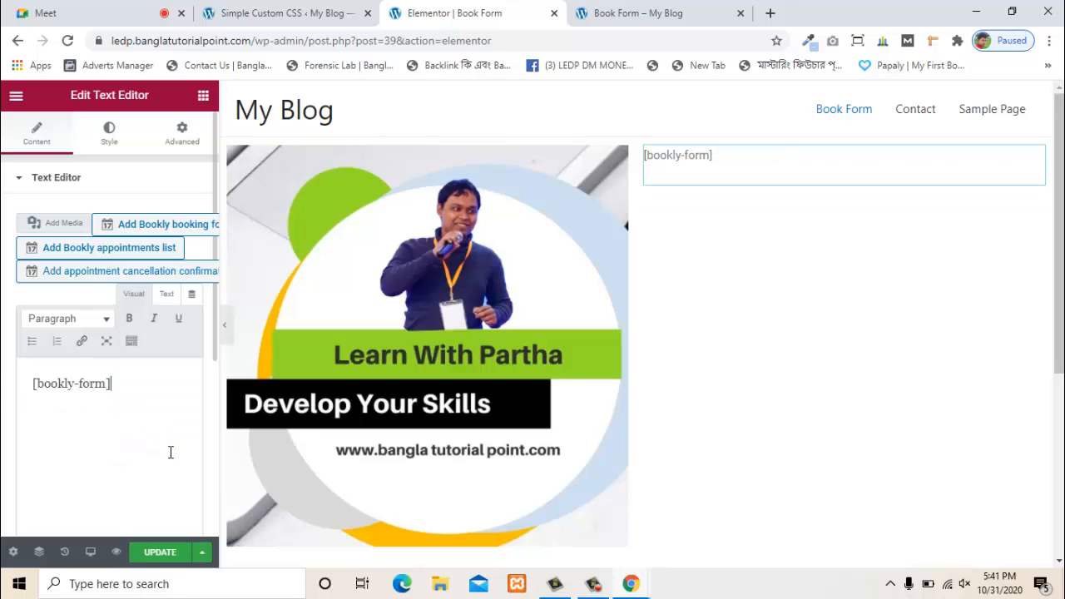
pyautogui.click(158, 553)
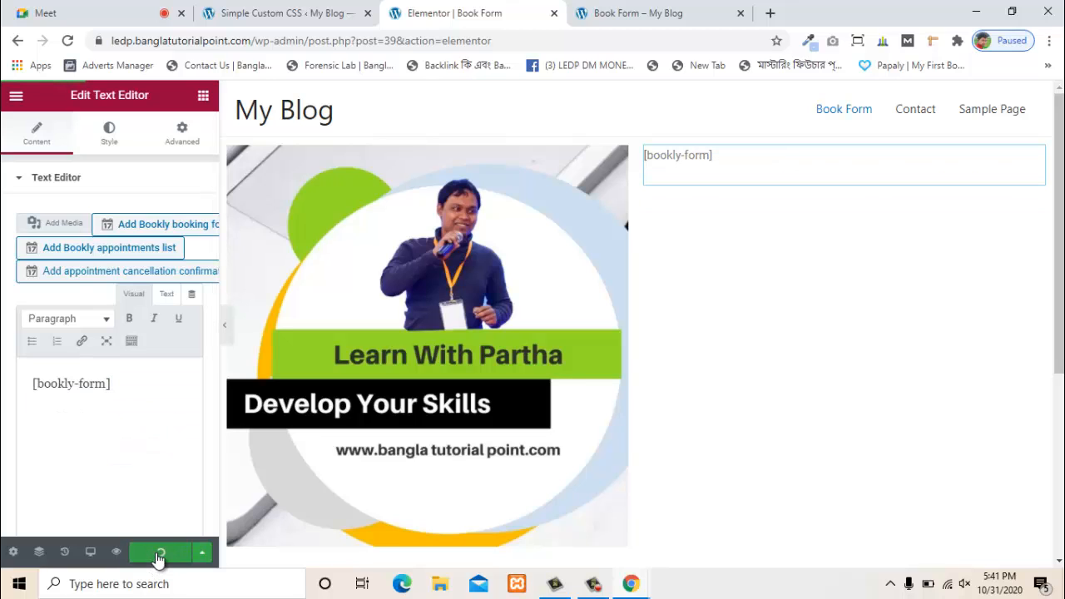
# - Reload the preview to confirm one form with Category, Service and Employee, then go to Simple Custom CSS
pyautogui.click(608, 12)
pyautogui.press('F5')
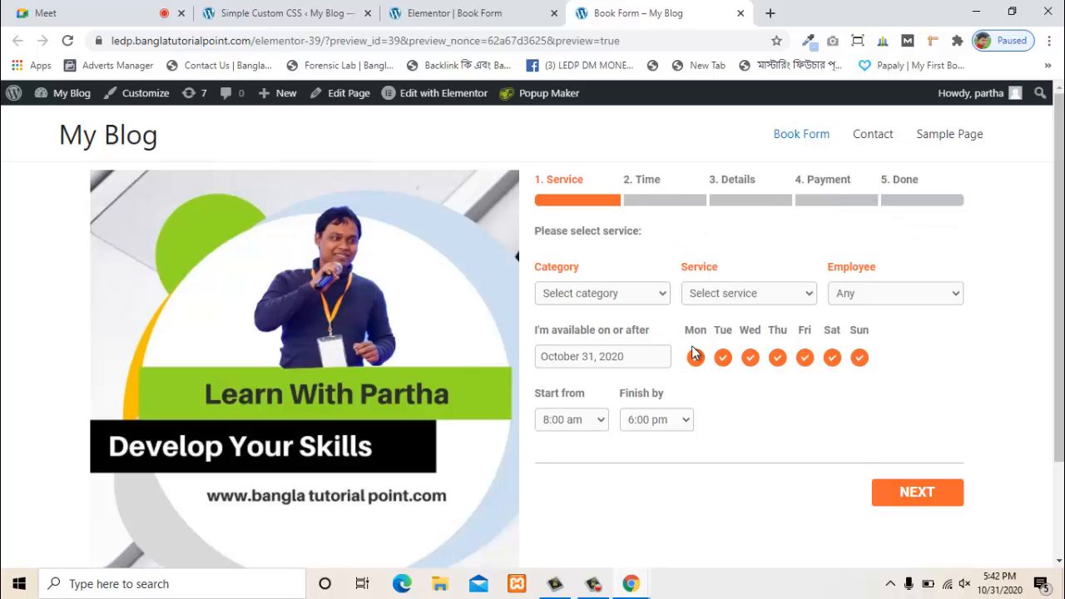
pyautogui.scroll(-1, 434, 355)
pyautogui.scroll(1, 53, 336)
pyautogui.click(68, 40)
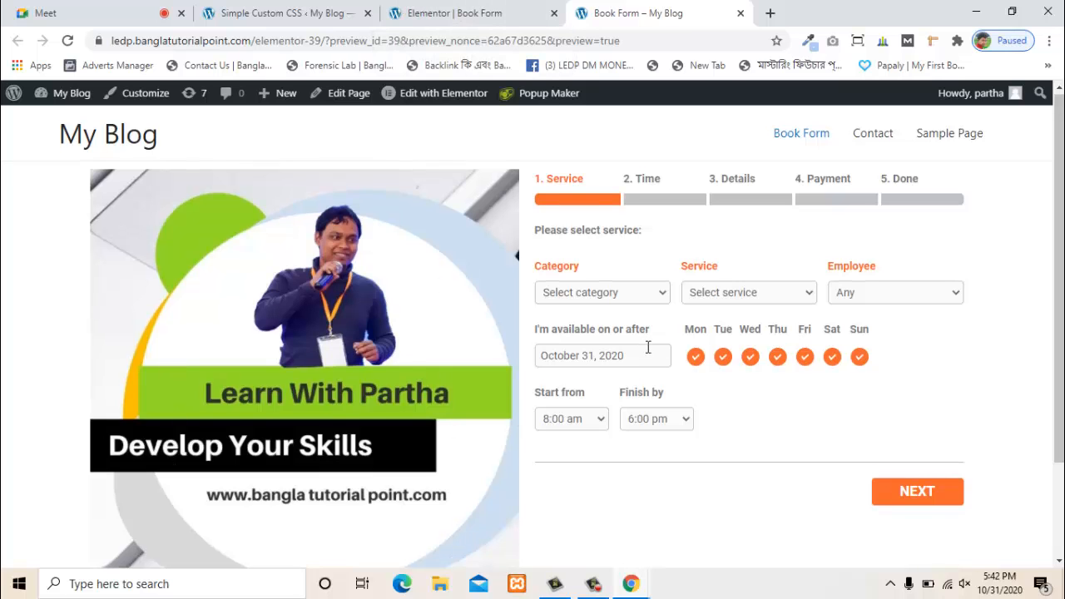
pyautogui.scroll(-2, 646, 352)
pyautogui.scroll(2, 645, 361)
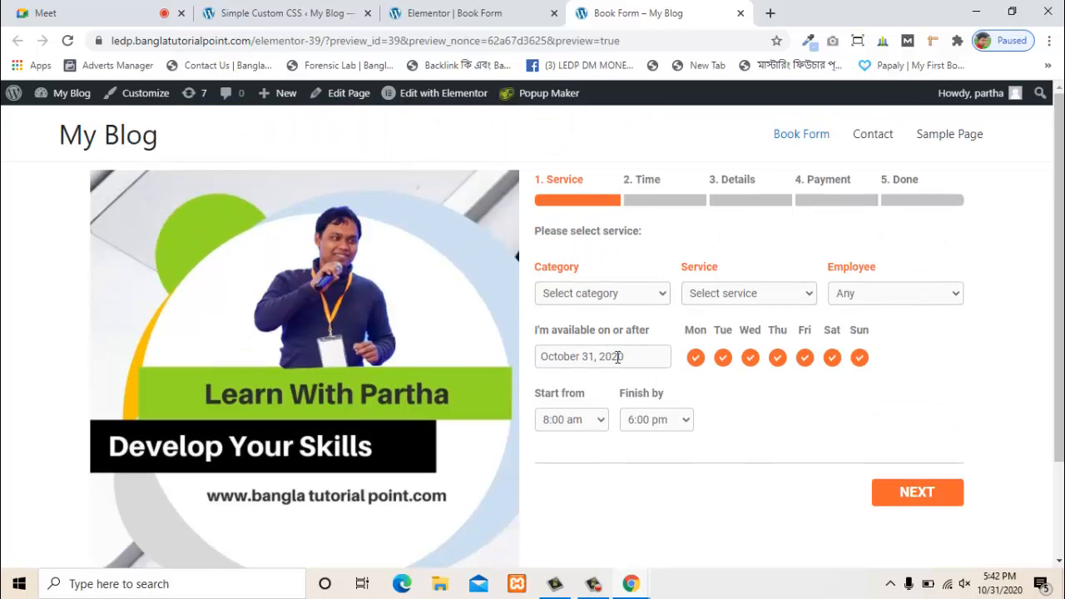
pyautogui.click(482, 12)
pyautogui.click(303, 10)
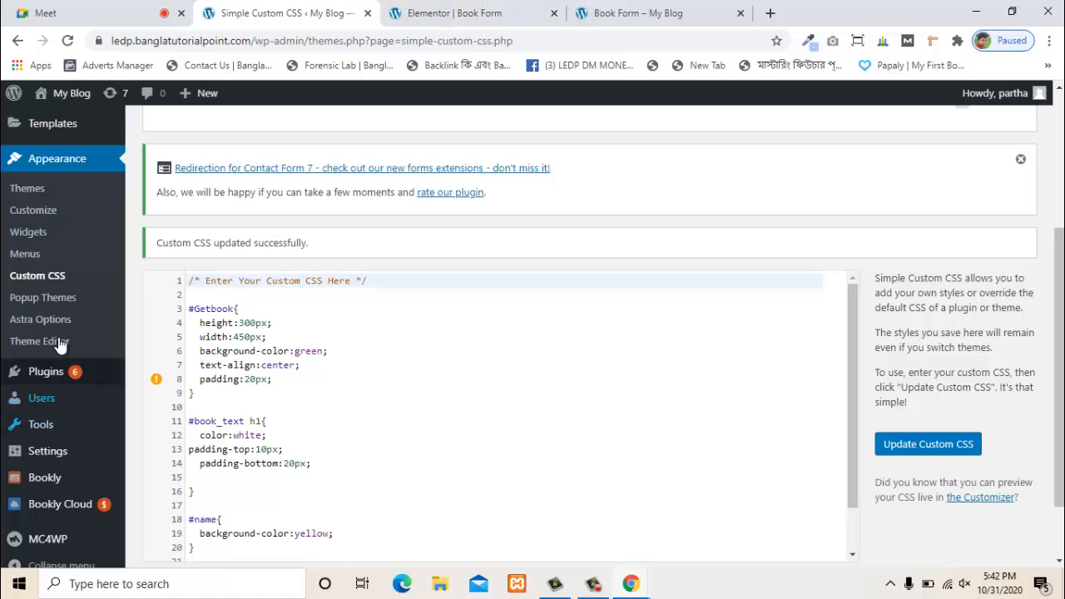
pyautogui.scroll(1, 38, 208)
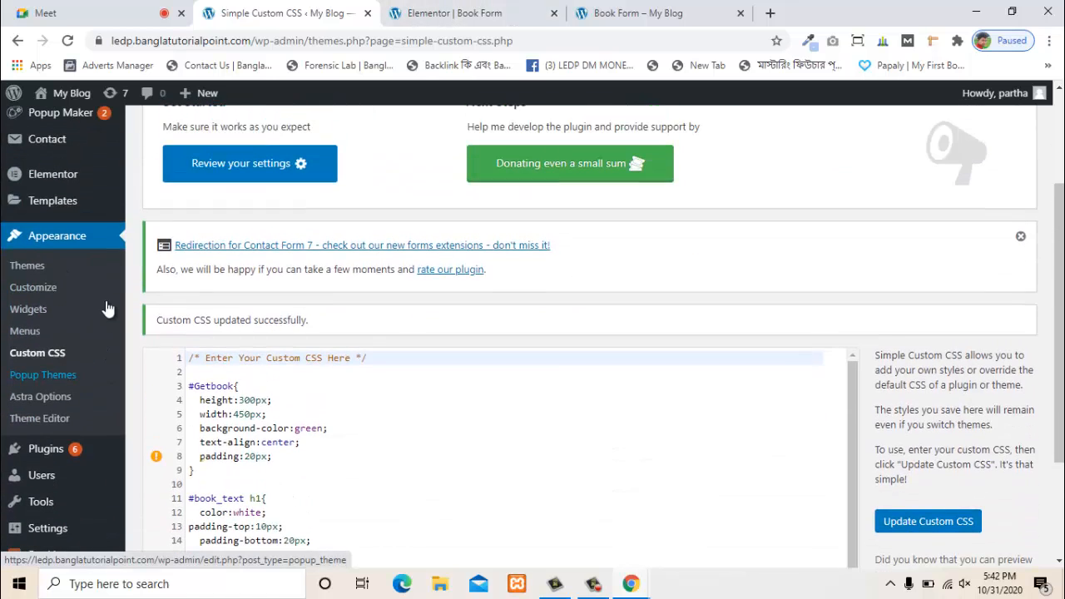
# - Open the Bookly Dashboard showing 0 approved, pending and total appointments and $0.00 revenue
pyautogui.scroll(-2, 67, 432)
pyautogui.moveTo(106, 510)
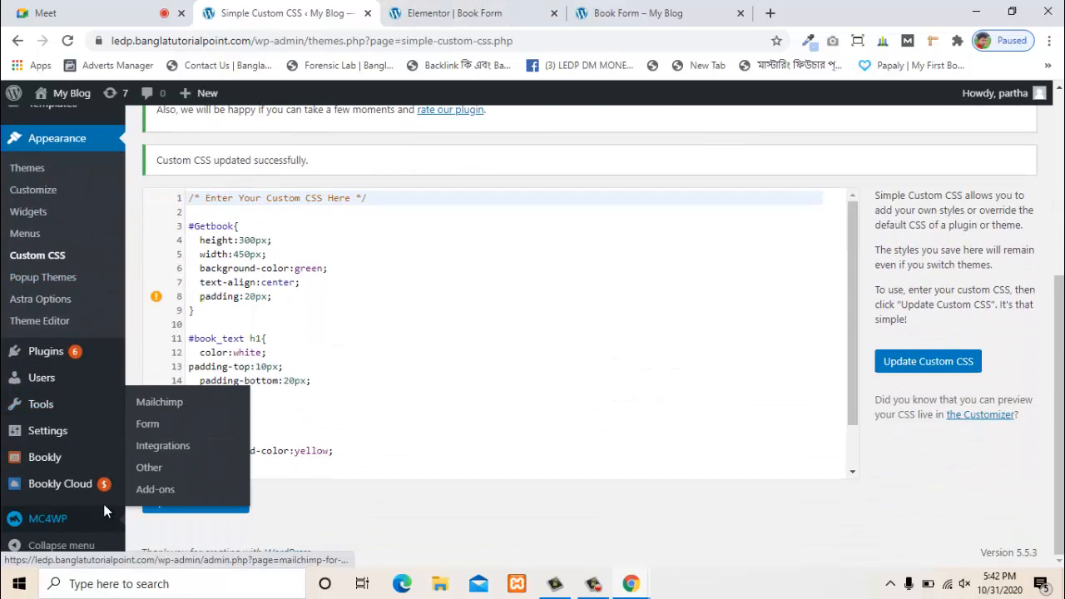
pyautogui.click(34, 467)
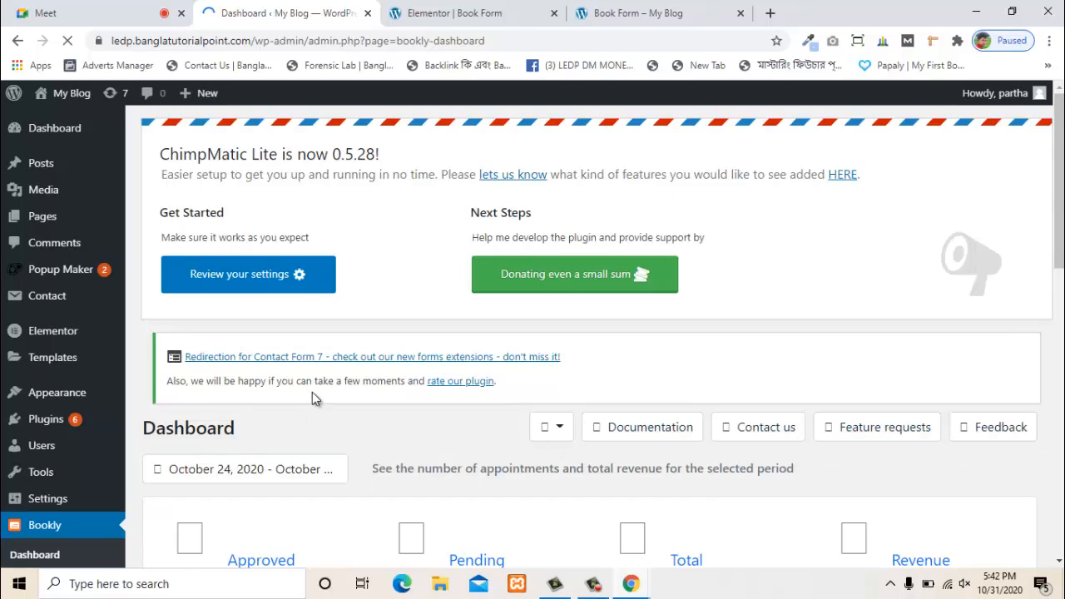
pyautogui.scroll(-3, 315, 395)
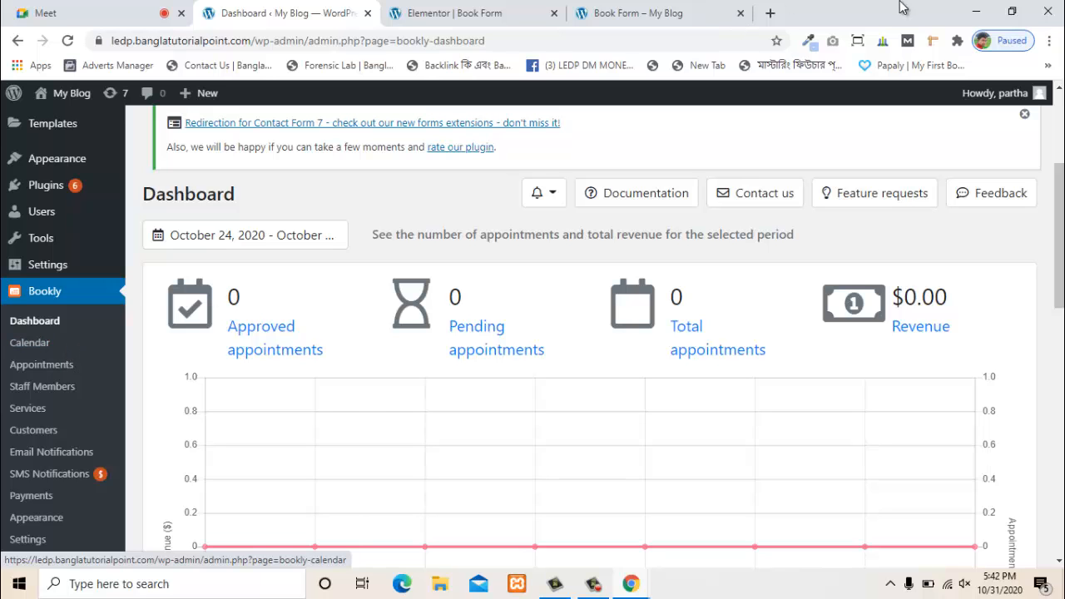
pyautogui.click(979, 11)
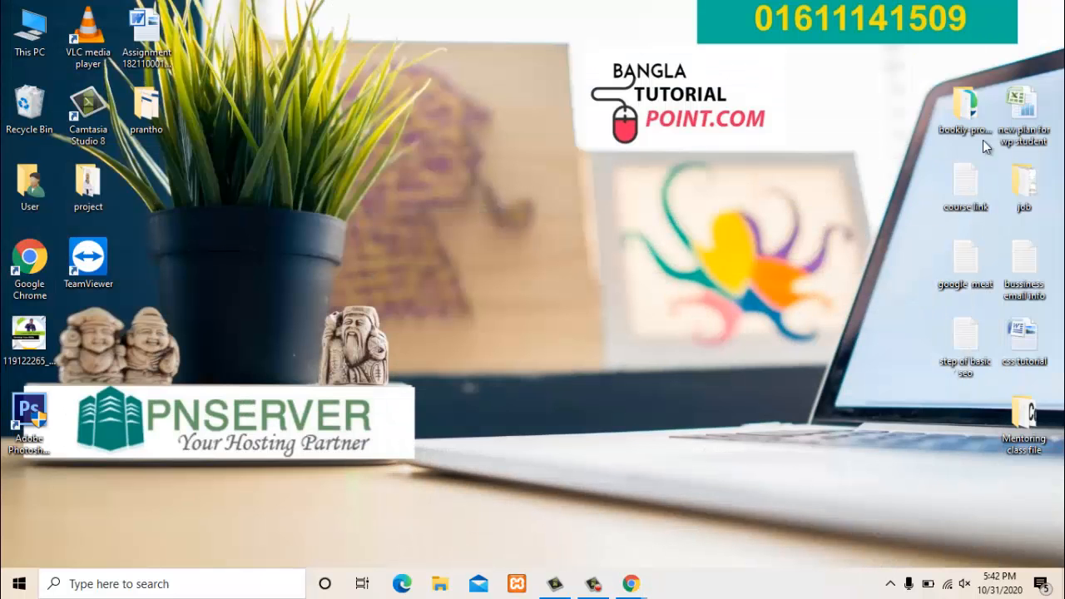
pyautogui.doubleClick(965, 111)
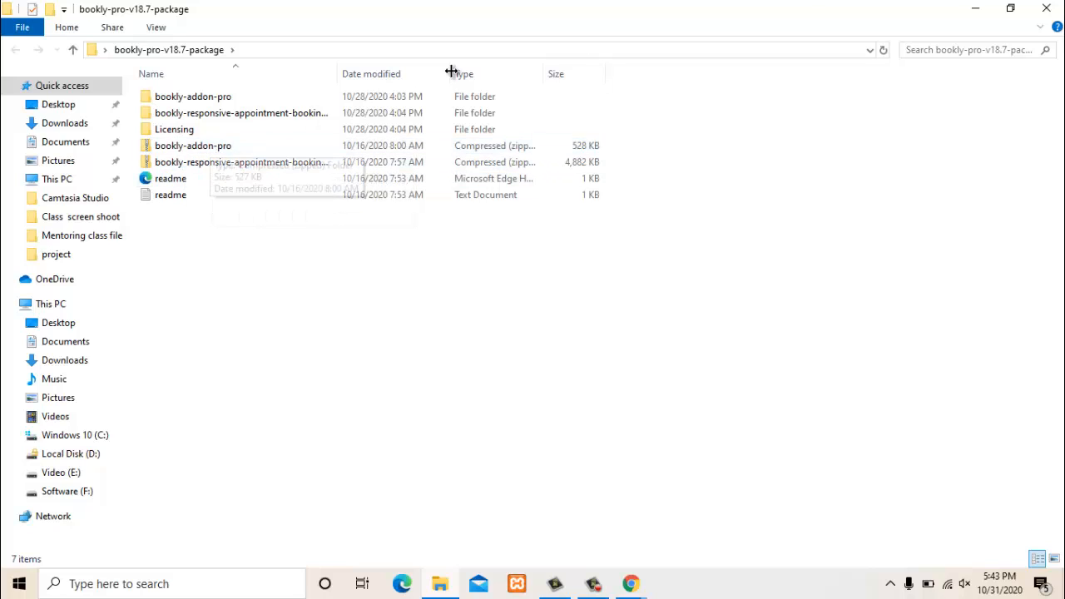
pyautogui.click(975, 8)
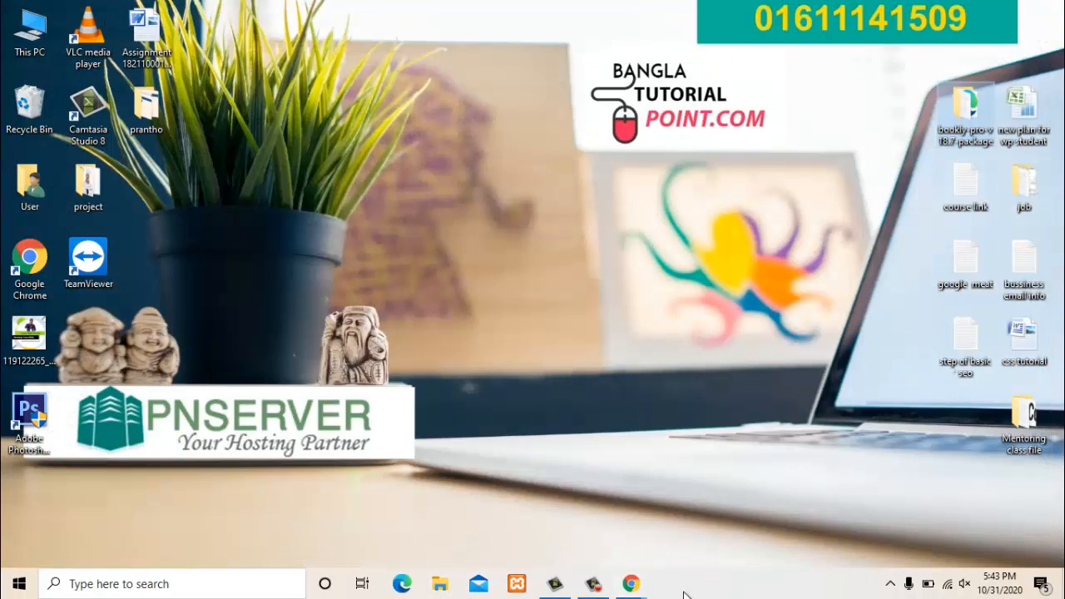
pyautogui.click(631, 583)
# - Open Bookly Staff Members, listing three staff across the SEO and WEB categories
pyautogui.click(581, 546)
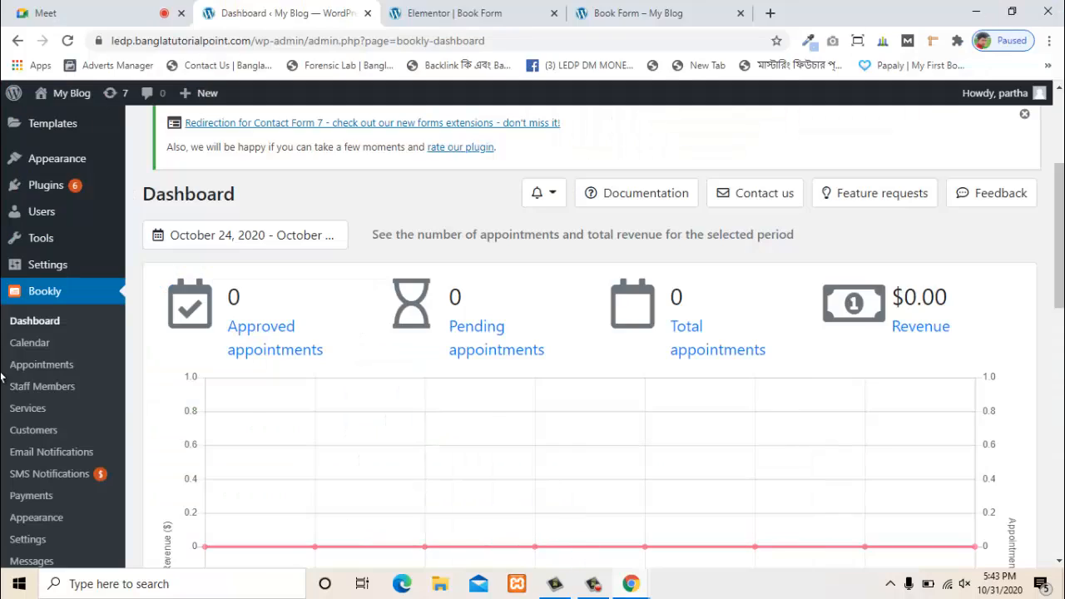
pyautogui.moveTo(57, 214)
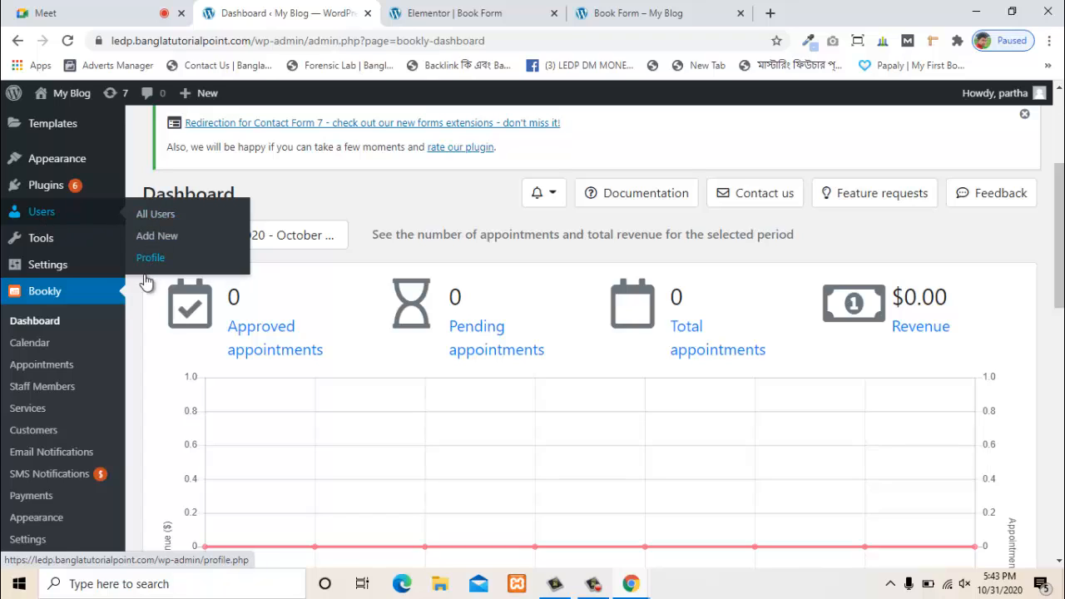
pyautogui.click(41, 388)
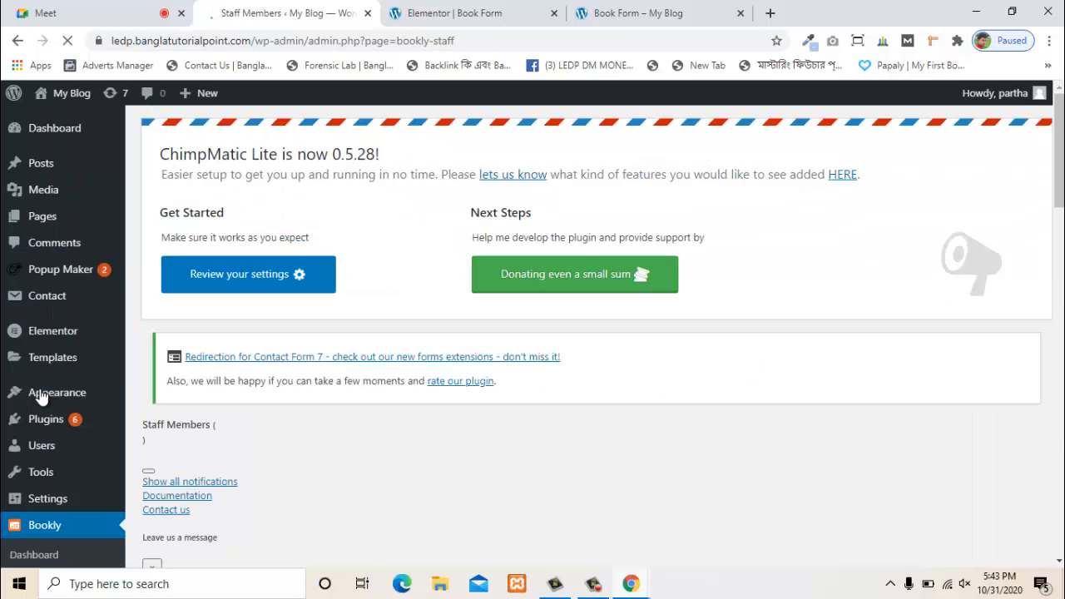
pyautogui.scroll(-2, 586, 369)
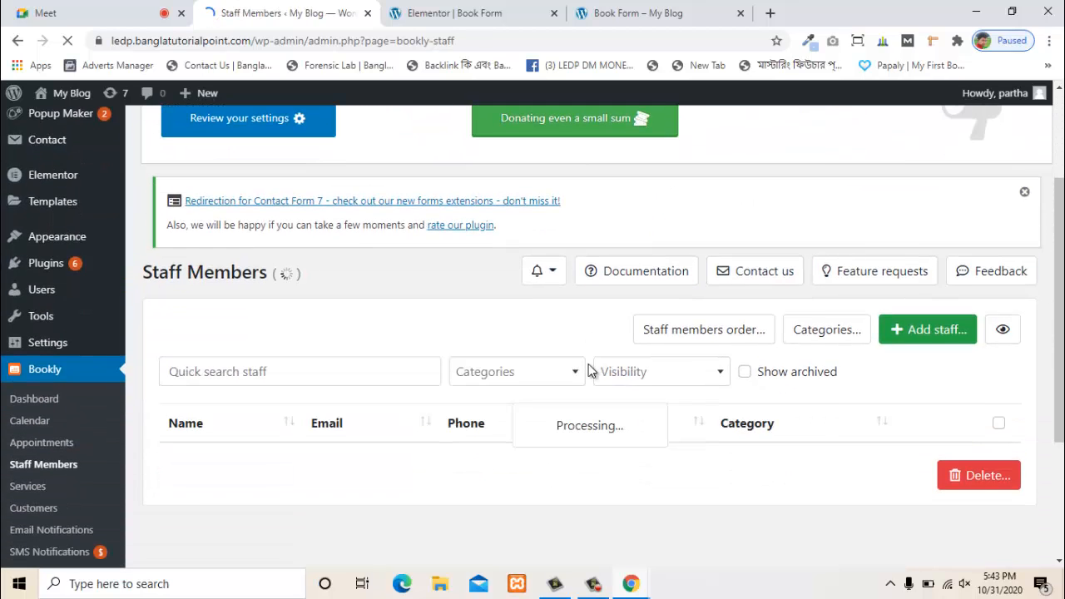
pyautogui.scroll(-1, 818, 341)
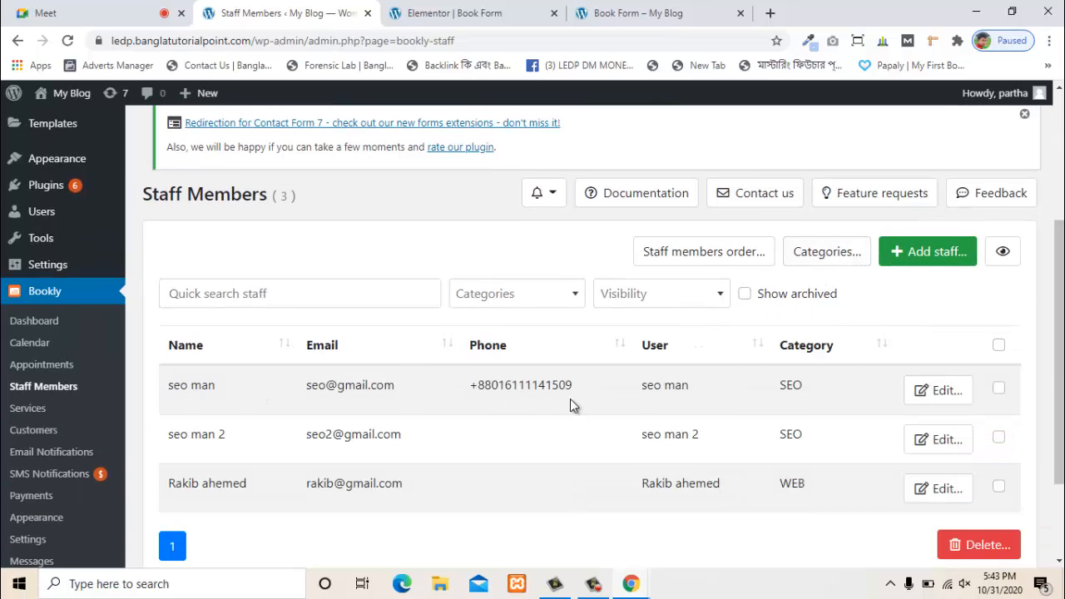
pyautogui.scroll(1, 849, 349)
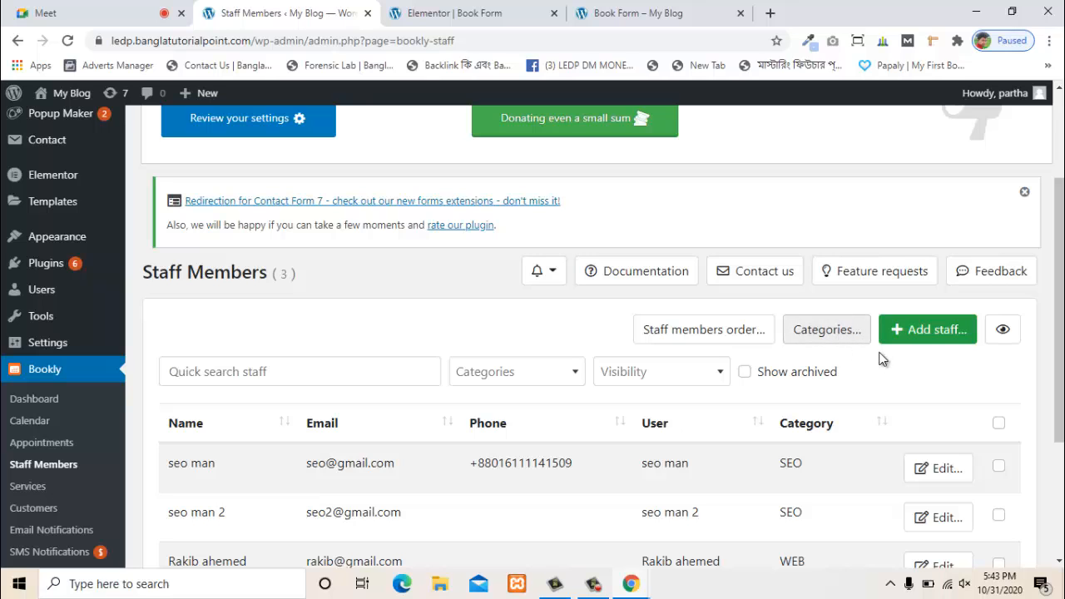
# - Start a new staff member, browse the WordPress user list, then dismiss the unfinished form
pyautogui.click(930, 334)
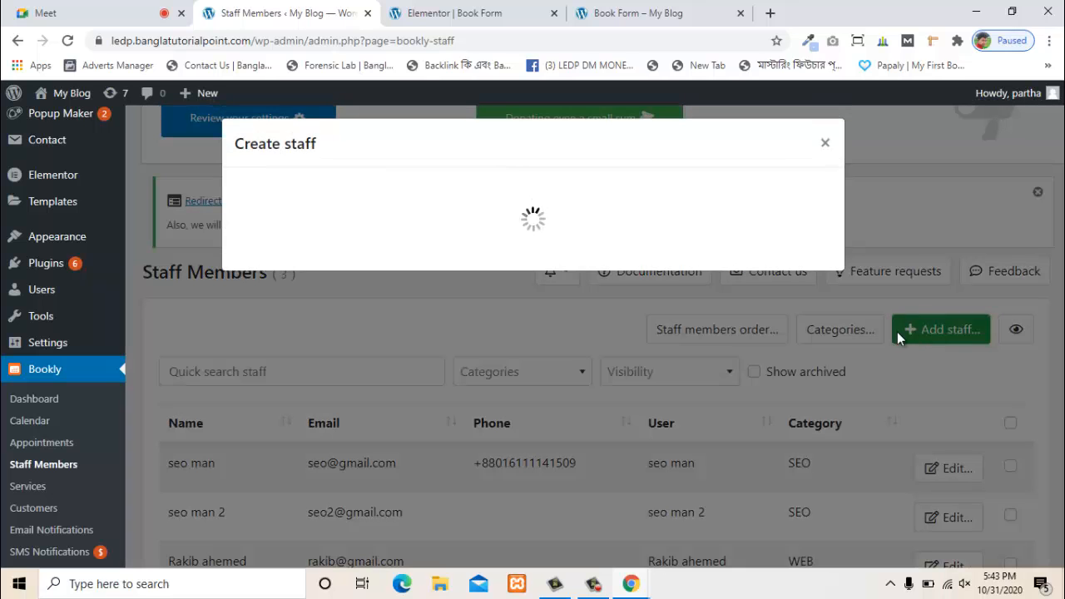
pyautogui.scroll(-1, 333, 275)
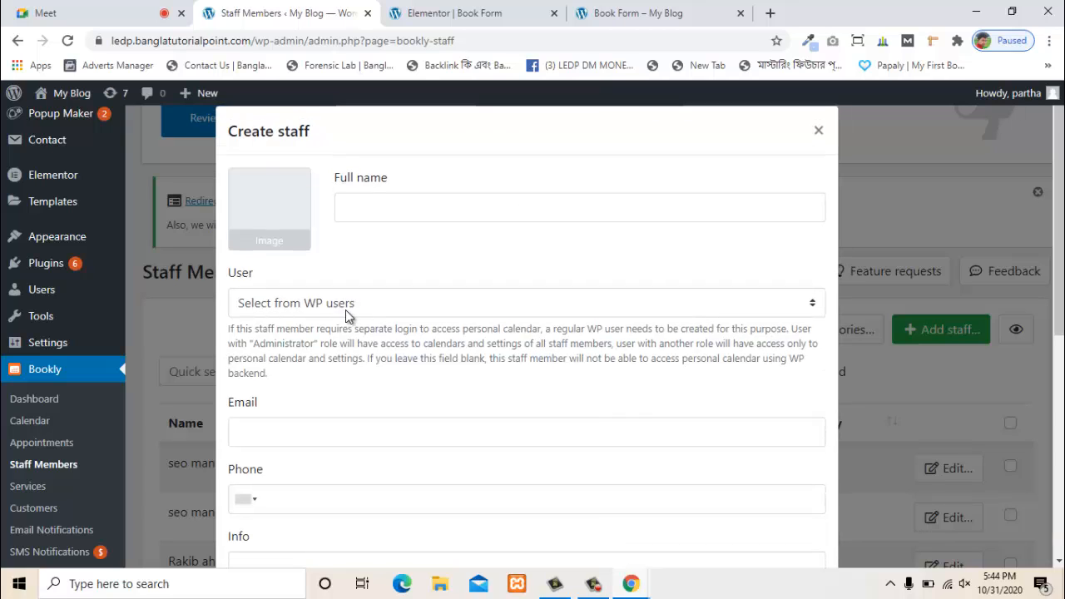
pyautogui.click(279, 242)
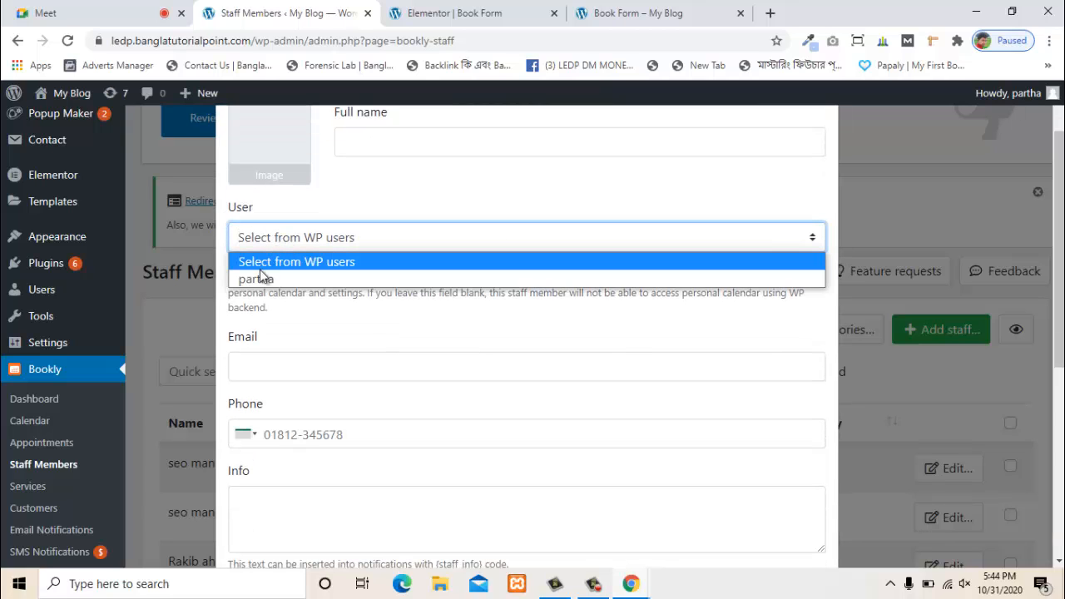
pyautogui.click(302, 320)
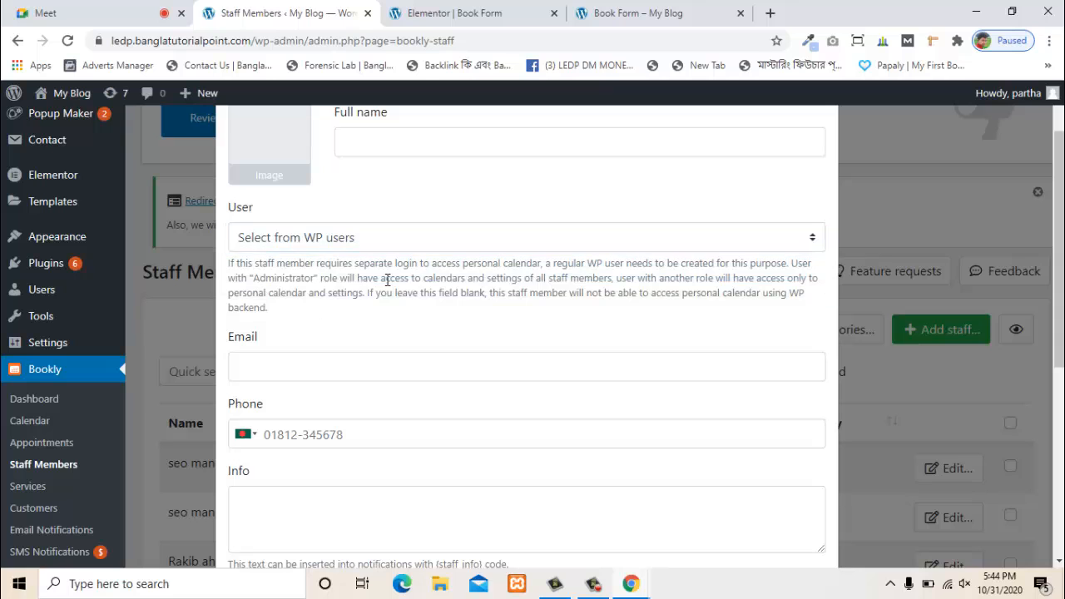
pyautogui.scroll(1, 366, 271)
pyautogui.moveTo(48, 301)
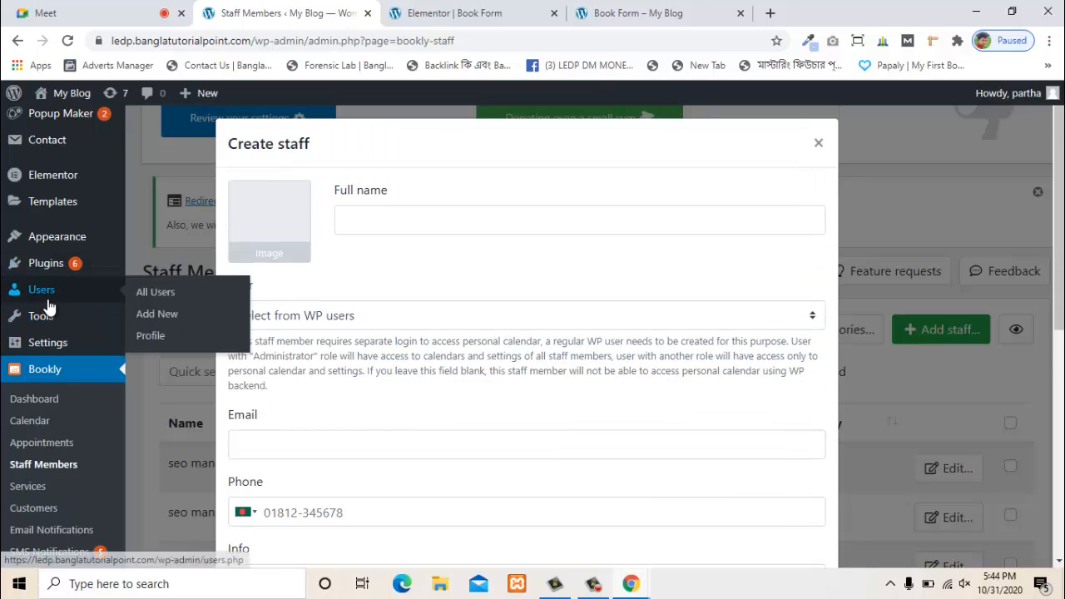
pyautogui.click(817, 142)
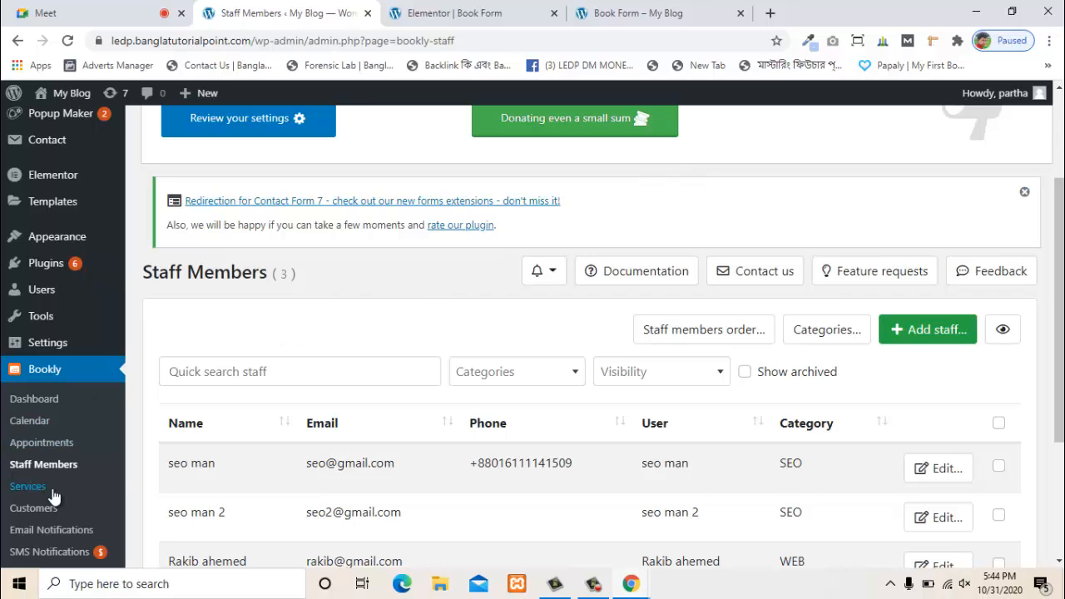
pyautogui.scroll(-2, 51, 497)
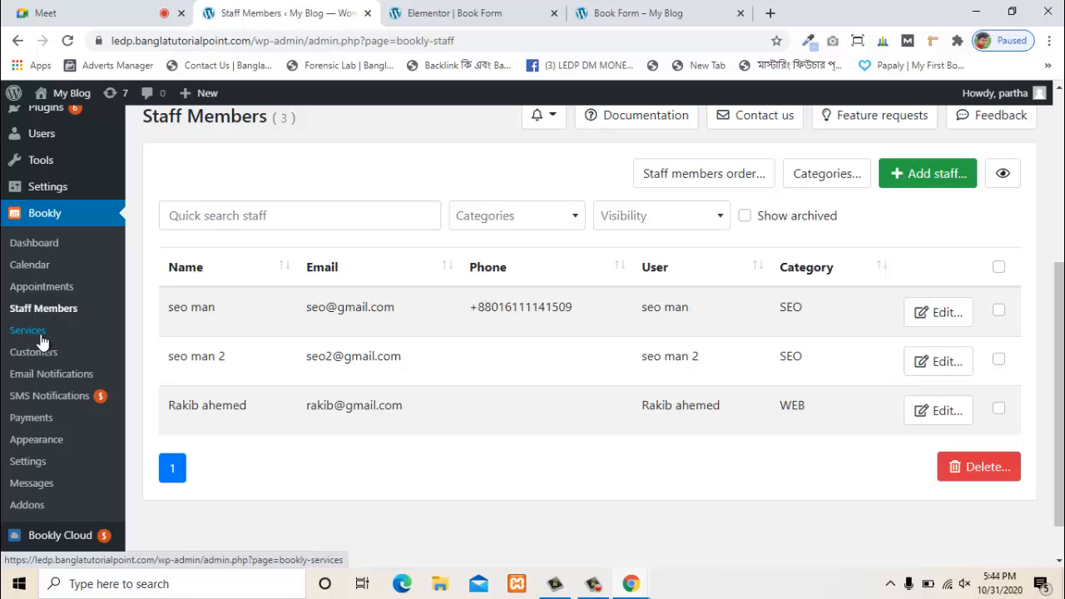
# - Begin a new Bookly service titled 'Web Transfer', then bring the Google Meet call forward
pyautogui.click(41, 337)
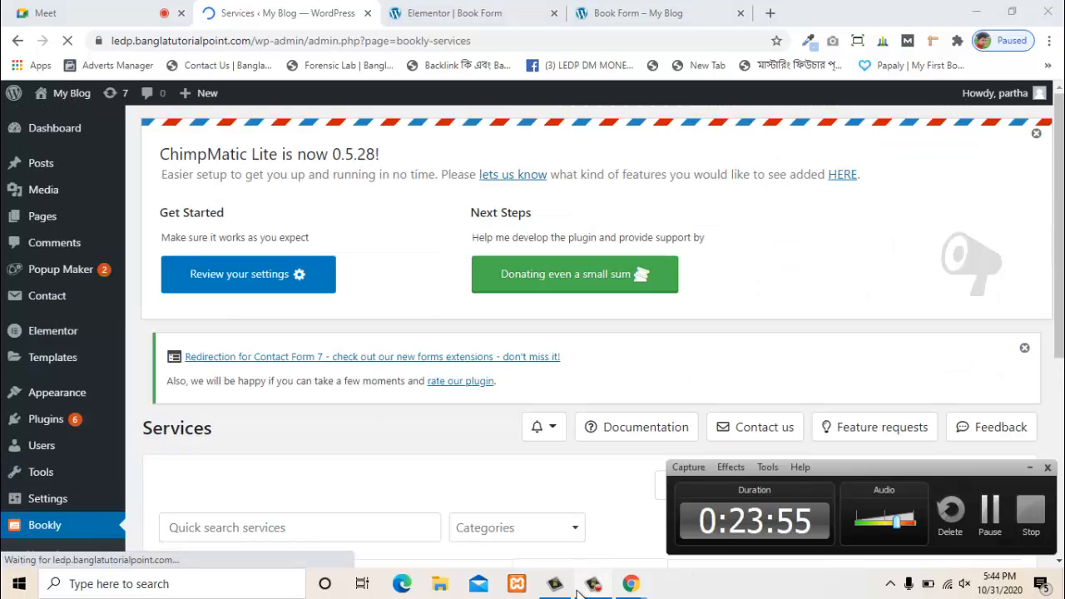
pyautogui.scroll(-4, 384, 331)
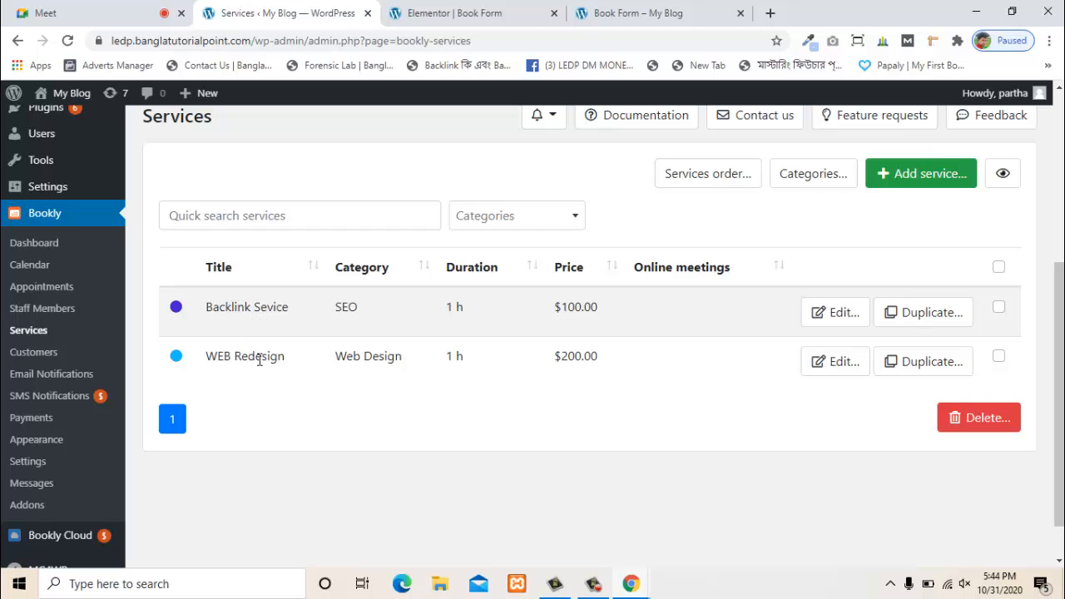
pyautogui.click(919, 181)
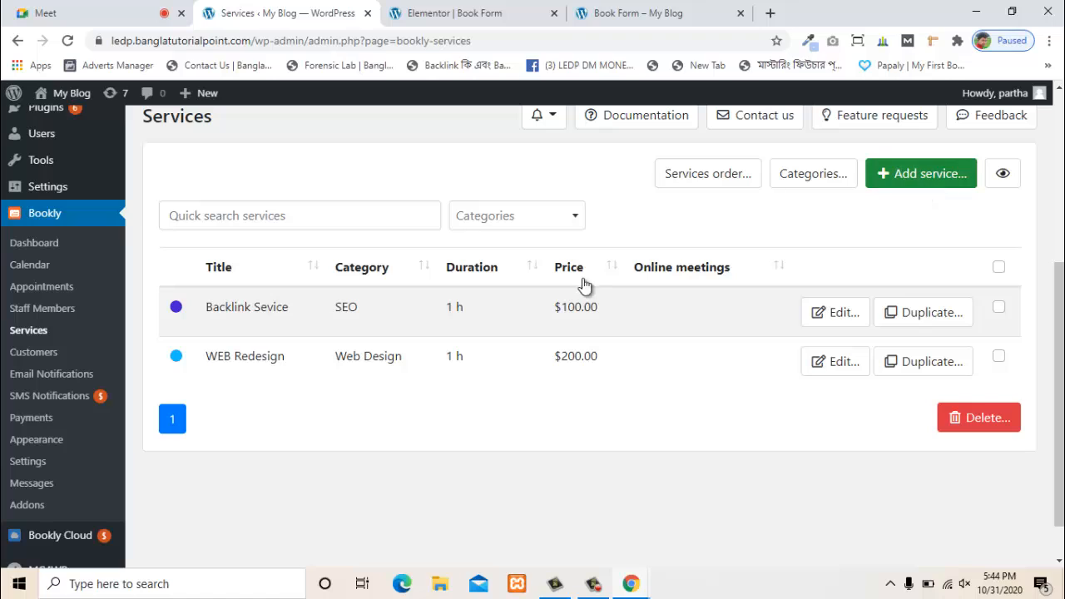
pyautogui.click(929, 182)
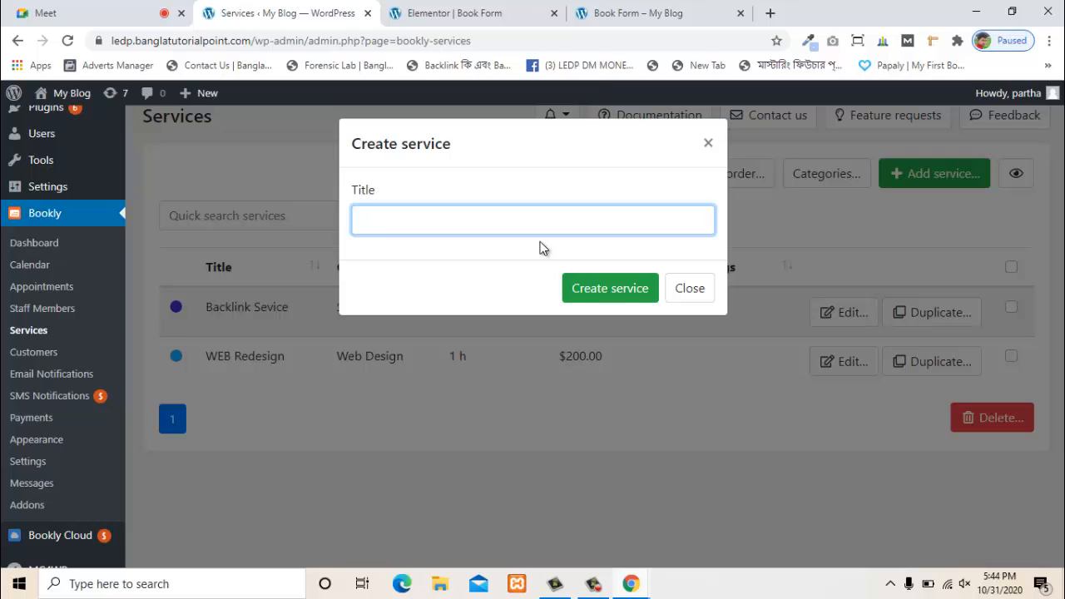
pyautogui.write('Web')
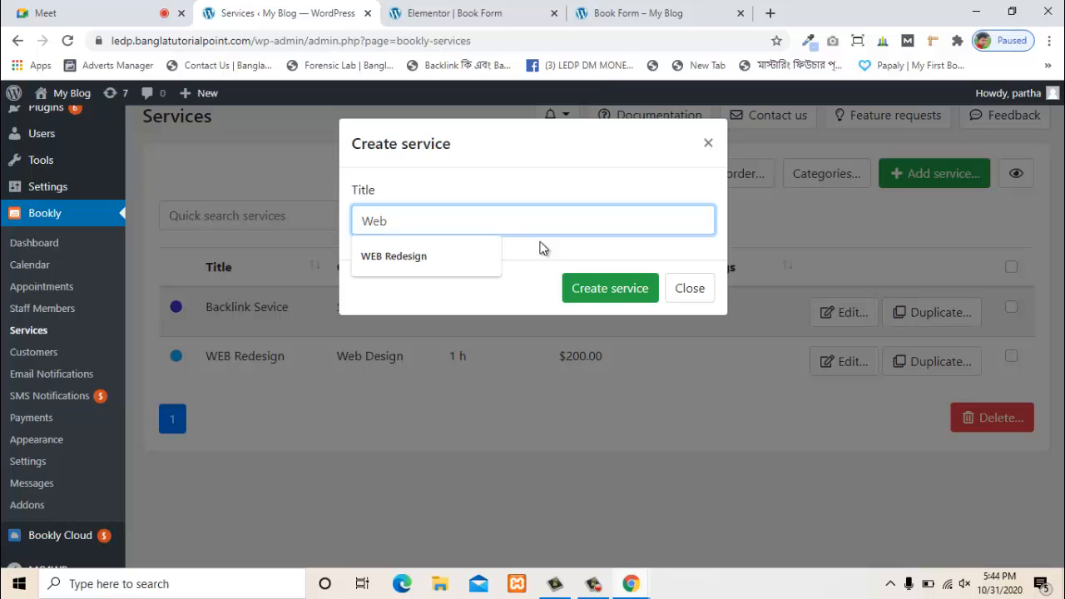
pyautogui.write(' Tran')
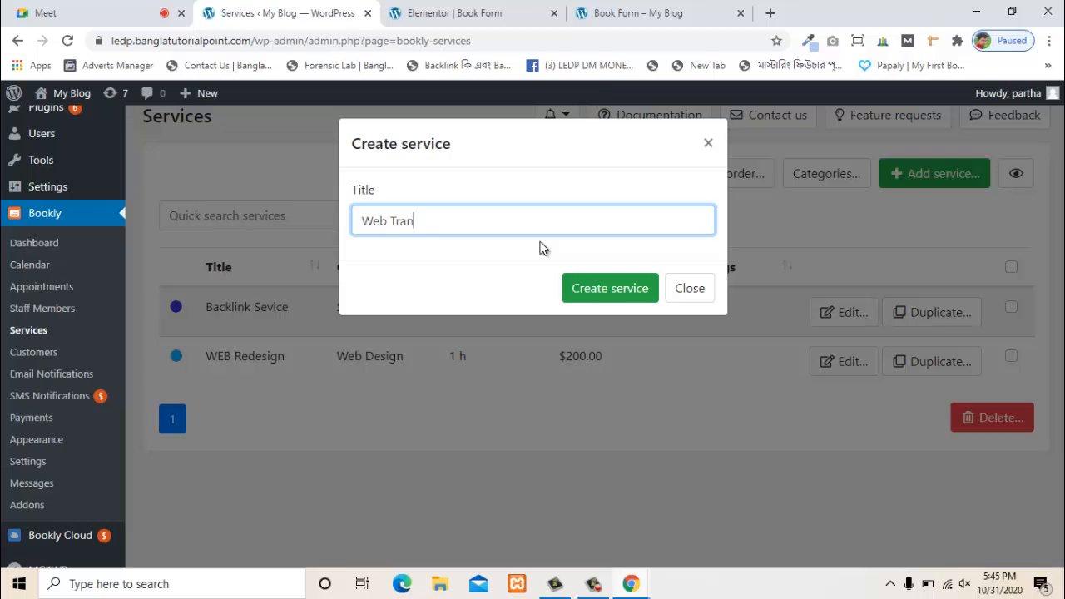
pyautogui.write('sfer')
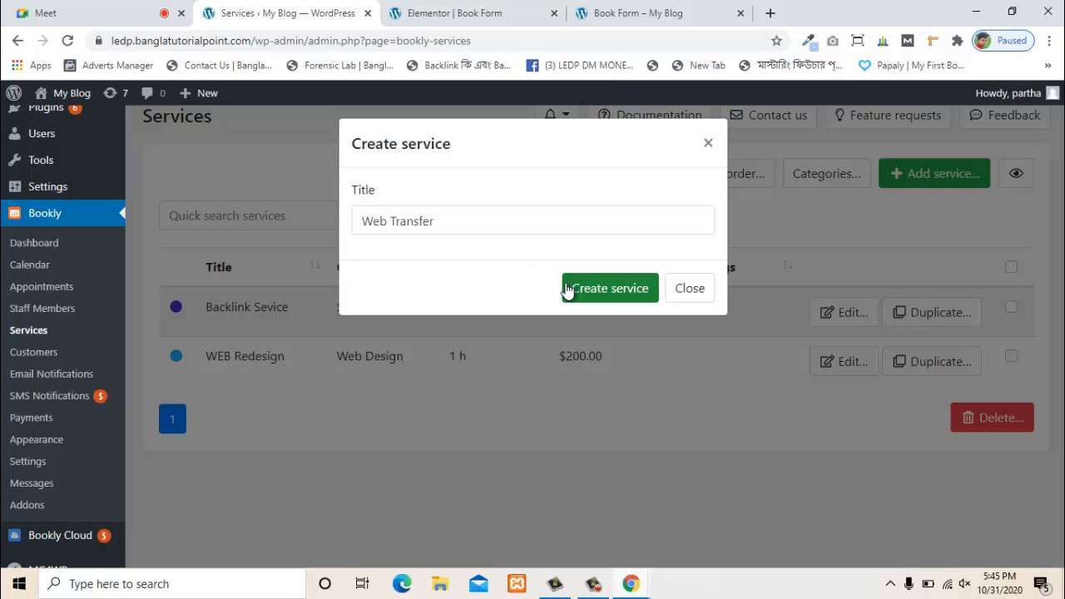
pyautogui.click(77, 10)
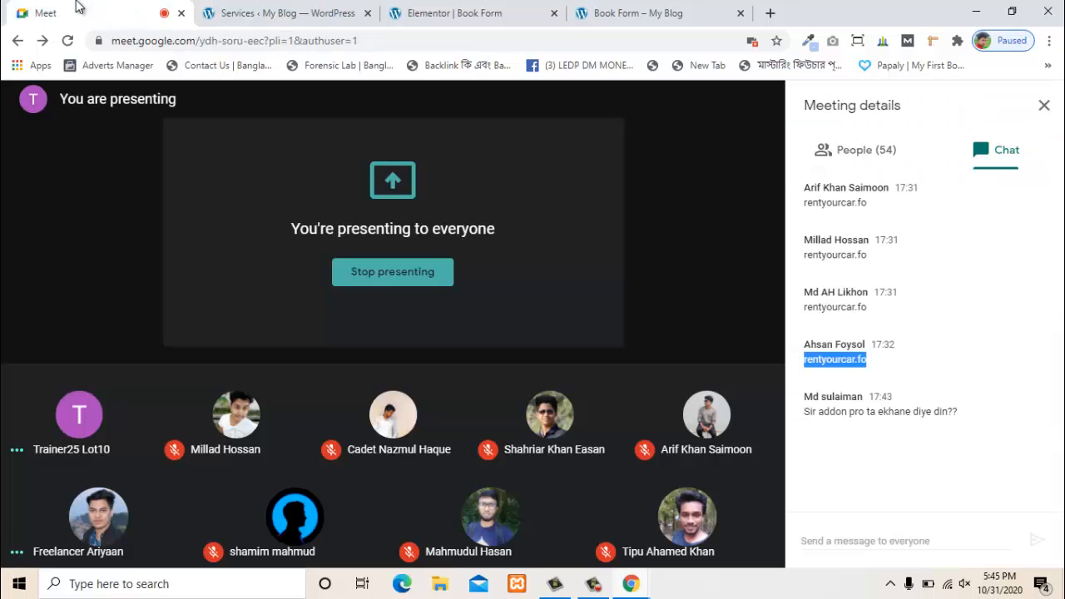
# - Return from Google Meet to the Bookly Services page with the Web Transfer form
pyautogui.click(275, 12)
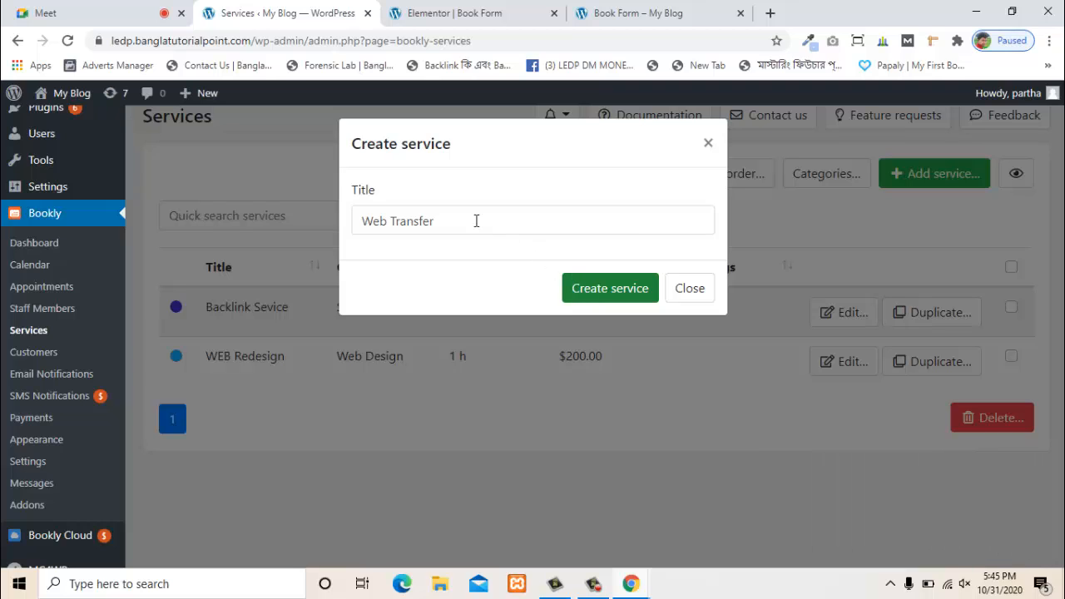
# - Create the Web Transfer service (15 min, $0.00) and open its Edit service form
pyautogui.click(708, 140)
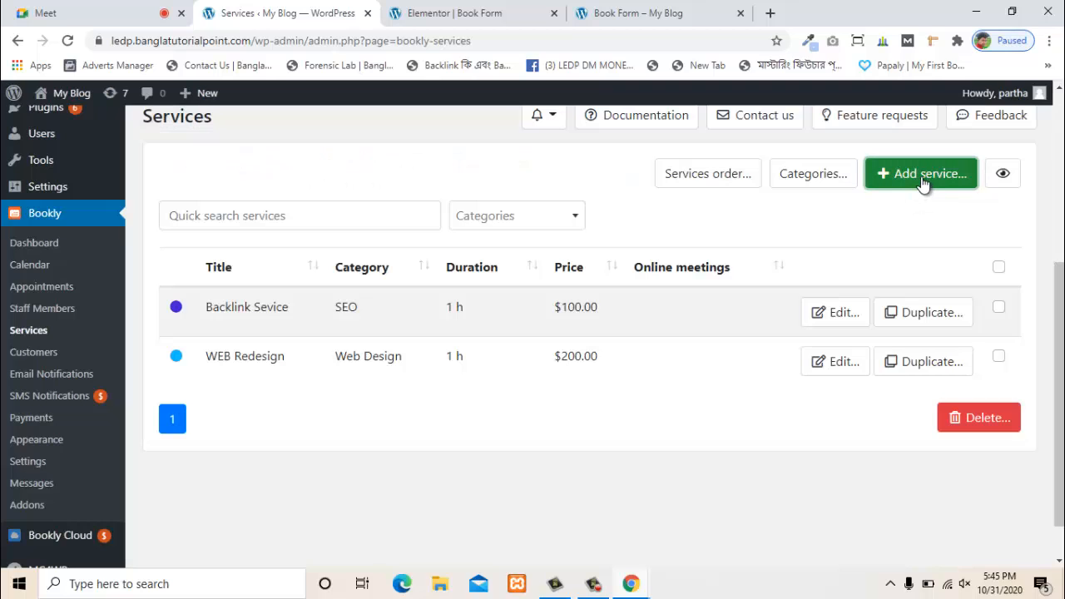
pyautogui.click(922, 178)
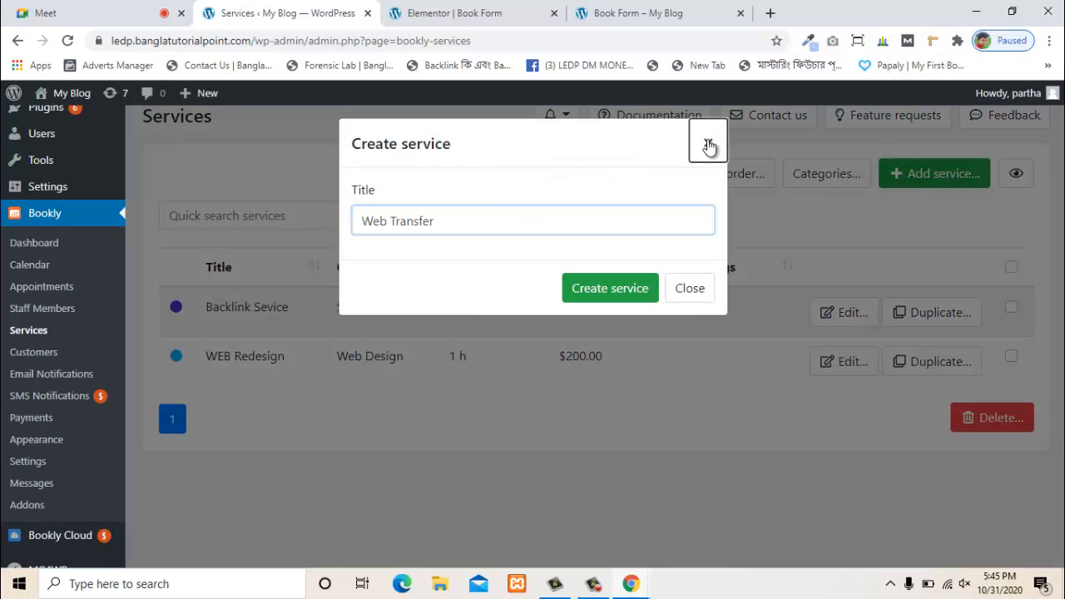
pyautogui.click(708, 140)
pyautogui.click(895, 174)
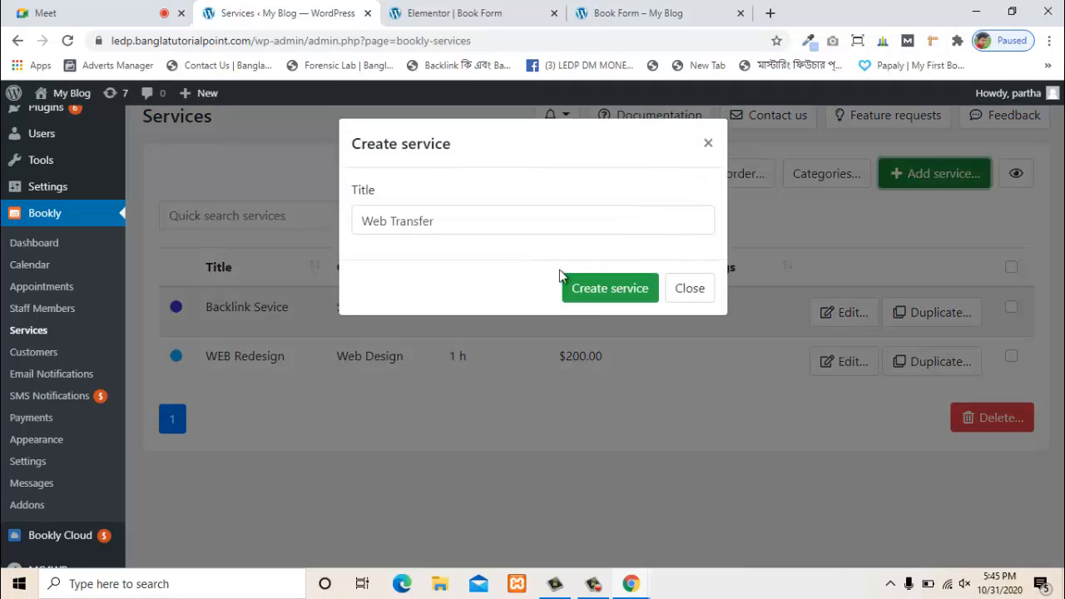
pyautogui.moveTo(470, 224); pyautogui.dragTo(366, 221)
pyautogui.click(622, 288)
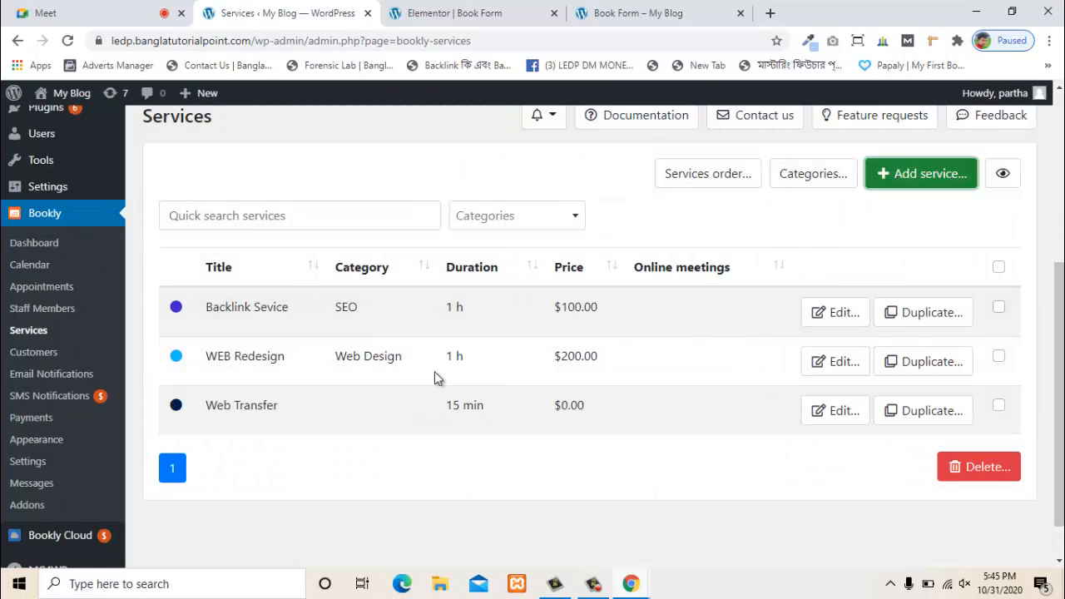
pyautogui.click(849, 414)
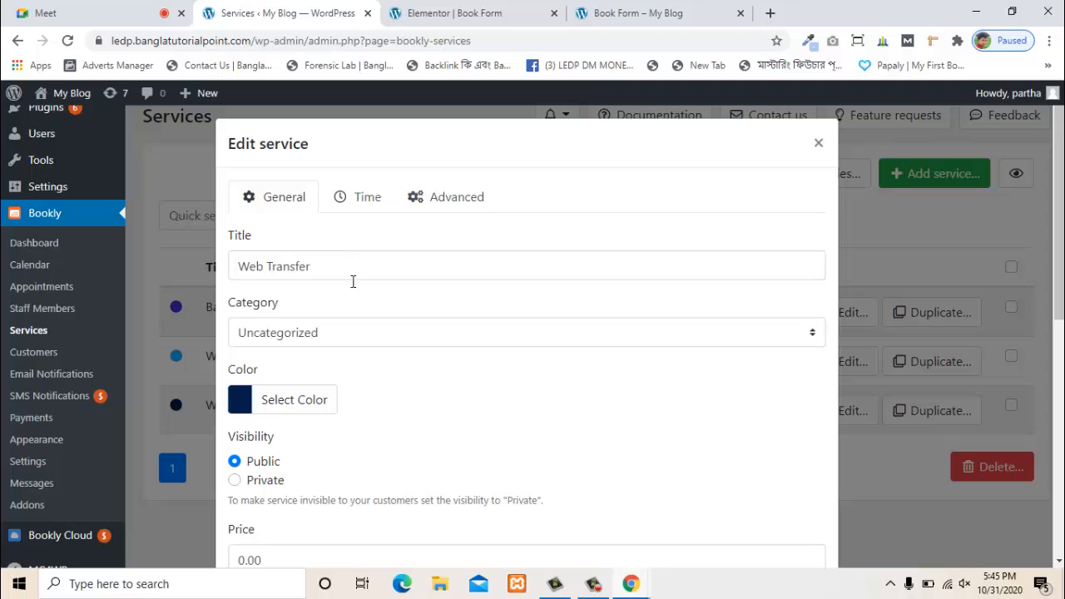
# - Put Web Transfer in the Web Design category and set its price to 50
pyautogui.scroll(-1, 352, 280)
pyautogui.click(354, 255)
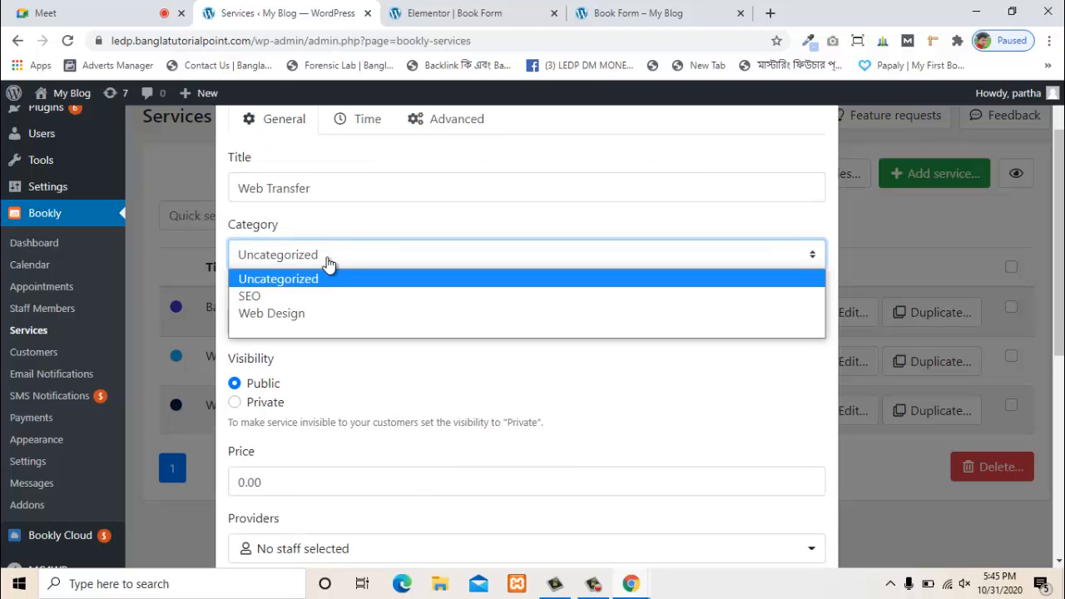
pyautogui.click(298, 317)
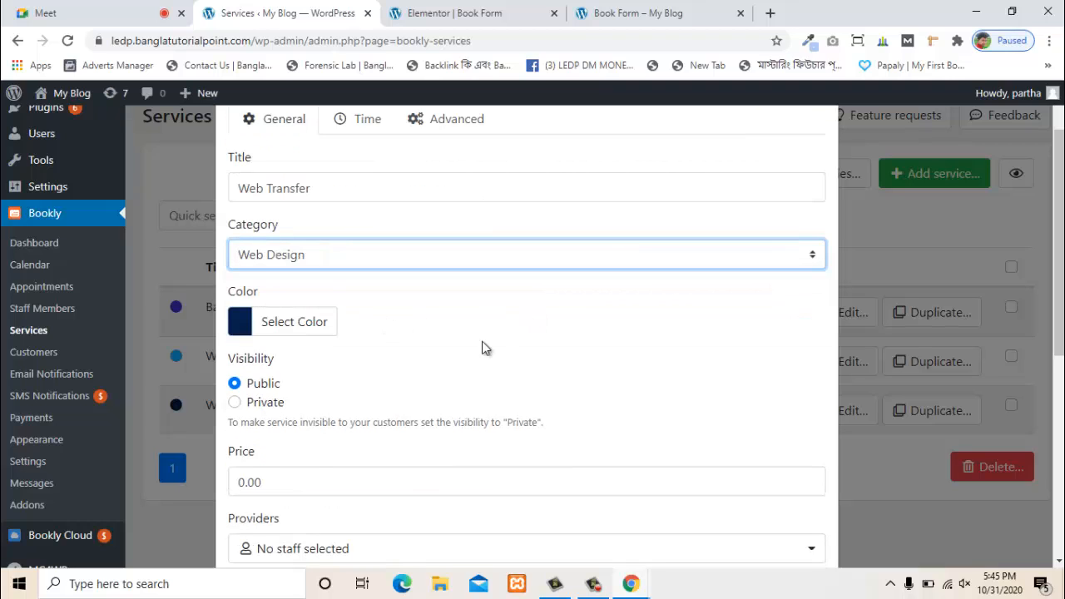
pyautogui.scroll(-4, 482, 347)
pyautogui.scroll(1, 303, 271)
pyautogui.scroll(1, 303, 268)
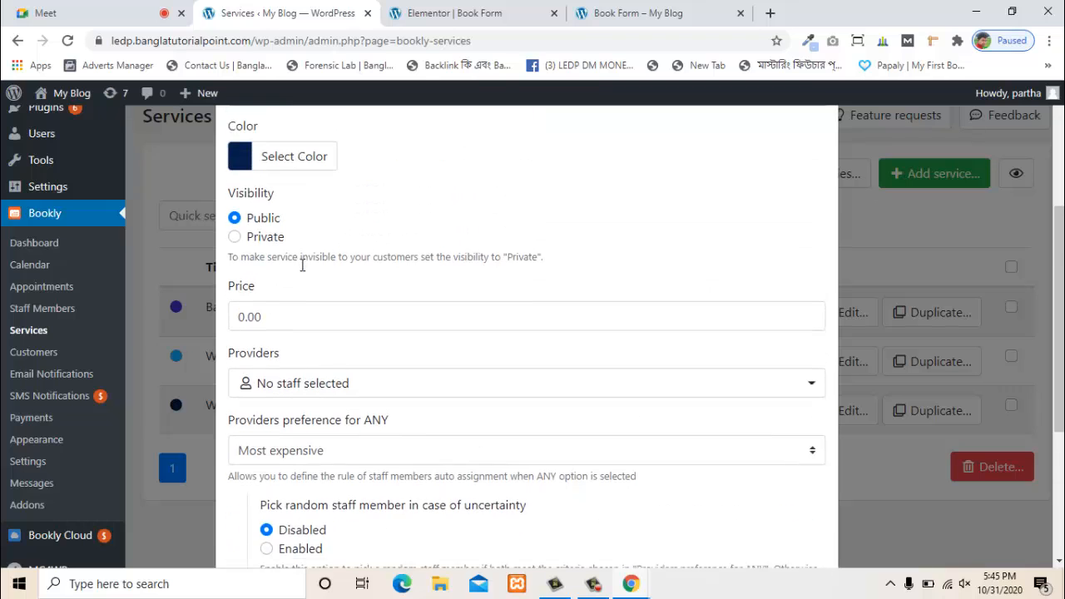
pyautogui.click(297, 321)
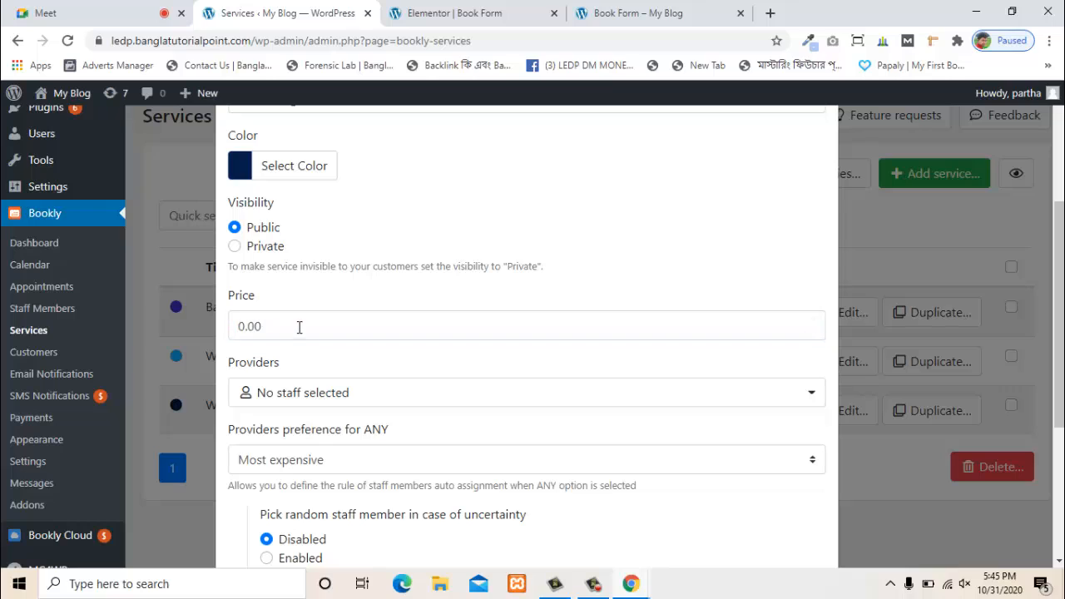
pyautogui.moveTo(300, 328); pyautogui.dragTo(234, 327)
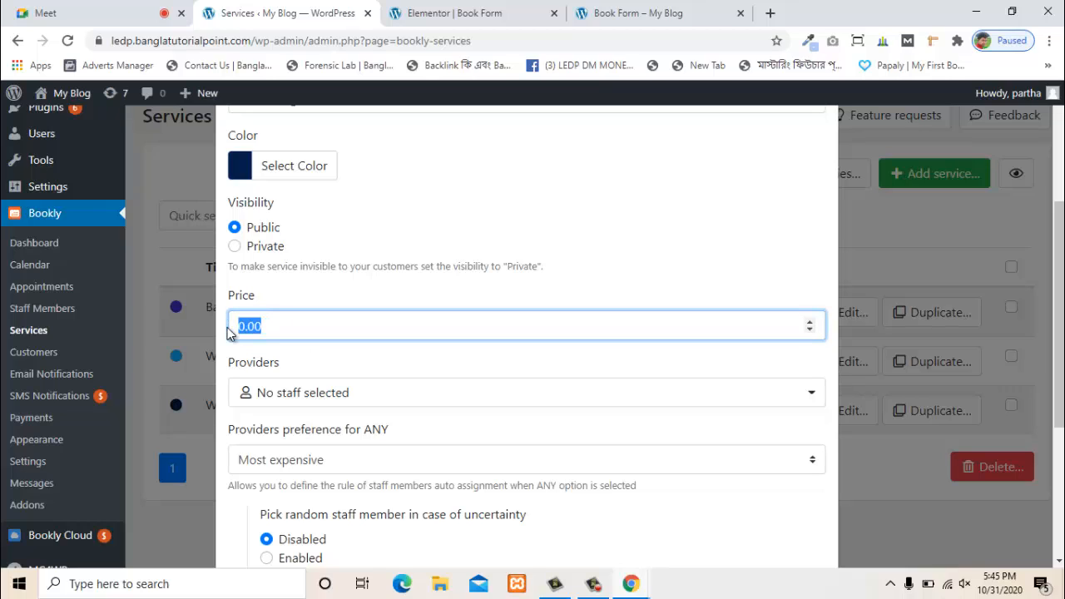
pyautogui.write('50')
# - Assign the first SEO and the WEB staff member as providers and save, applying to staff settings
pyautogui.click(343, 395)
pyautogui.click(306, 286)
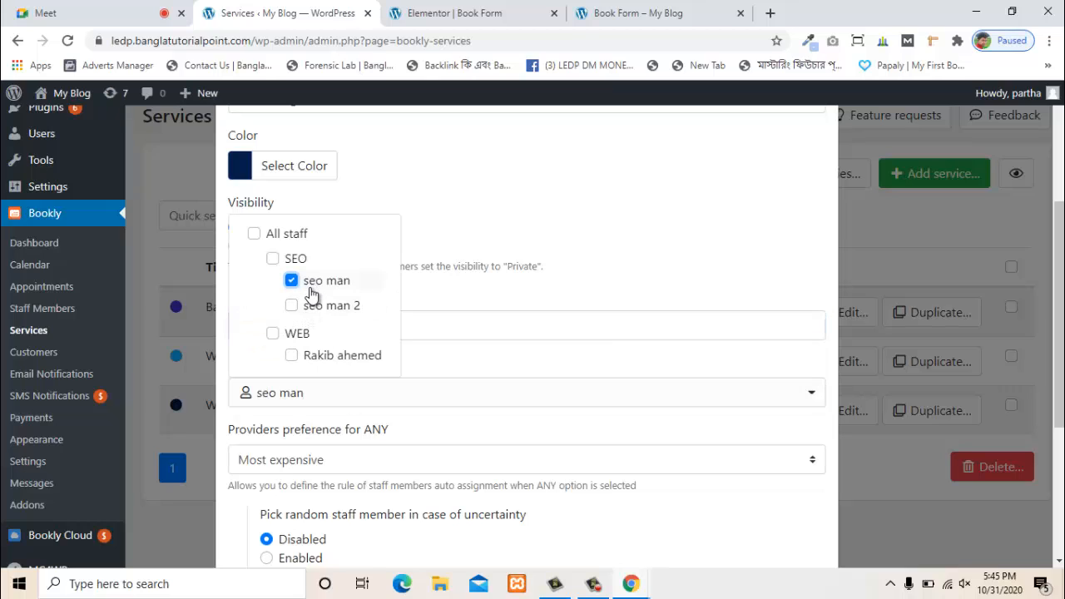
pyautogui.click(339, 356)
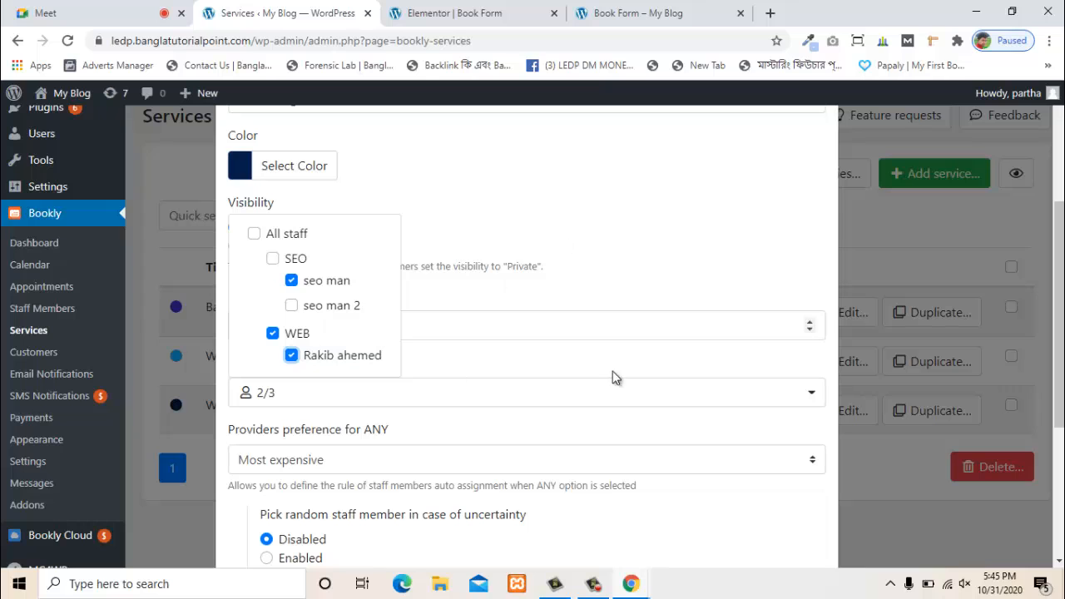
pyautogui.click(789, 279)
pyautogui.scroll(-3, 583, 416)
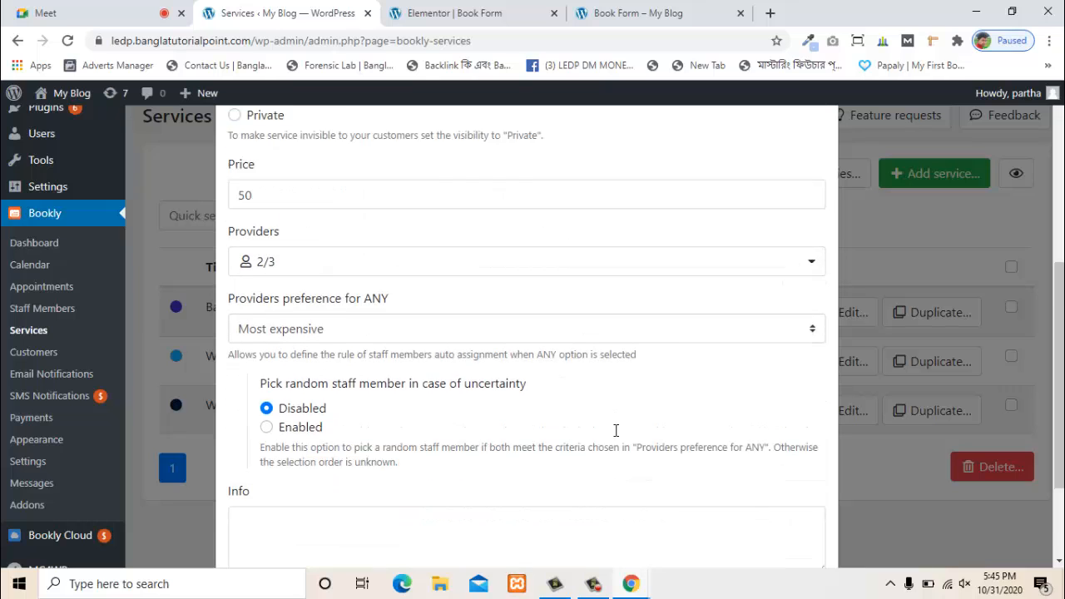
pyautogui.scroll(3, 349, 383)
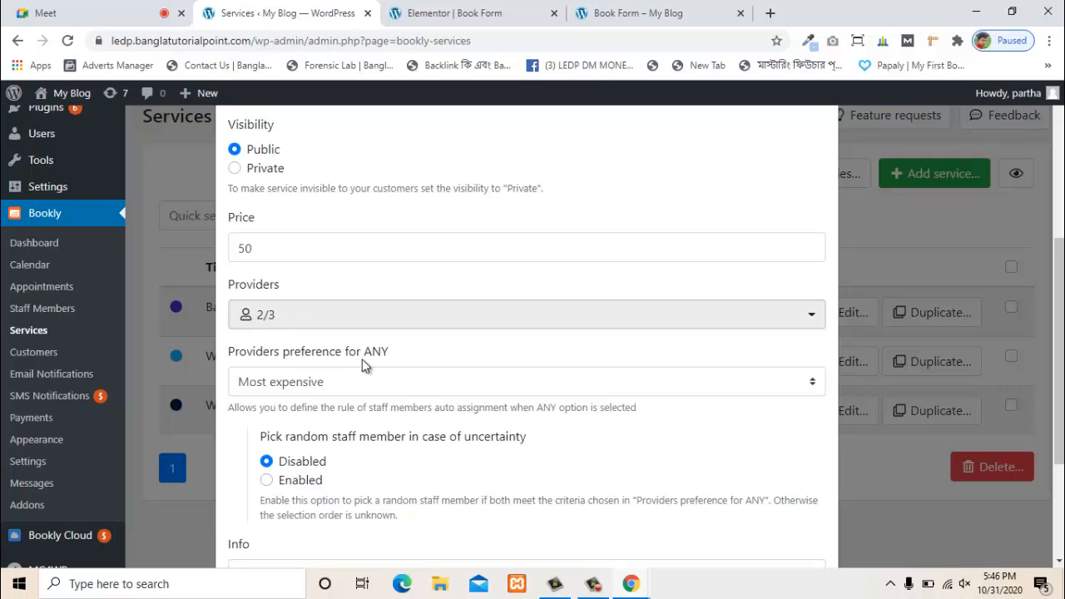
pyautogui.scroll(-3, 473, 428)
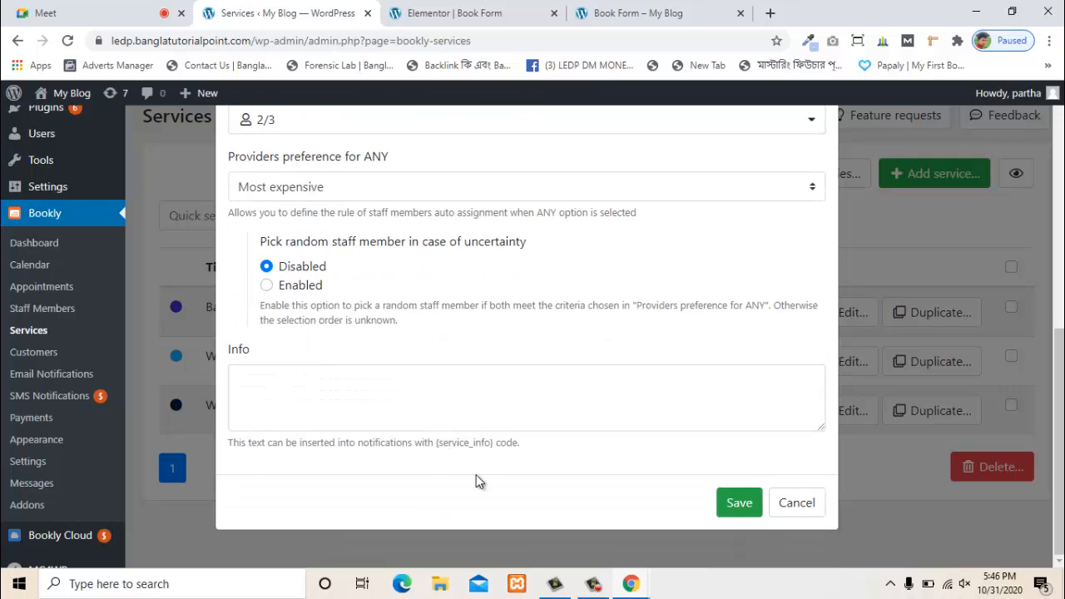
pyautogui.click(730, 503)
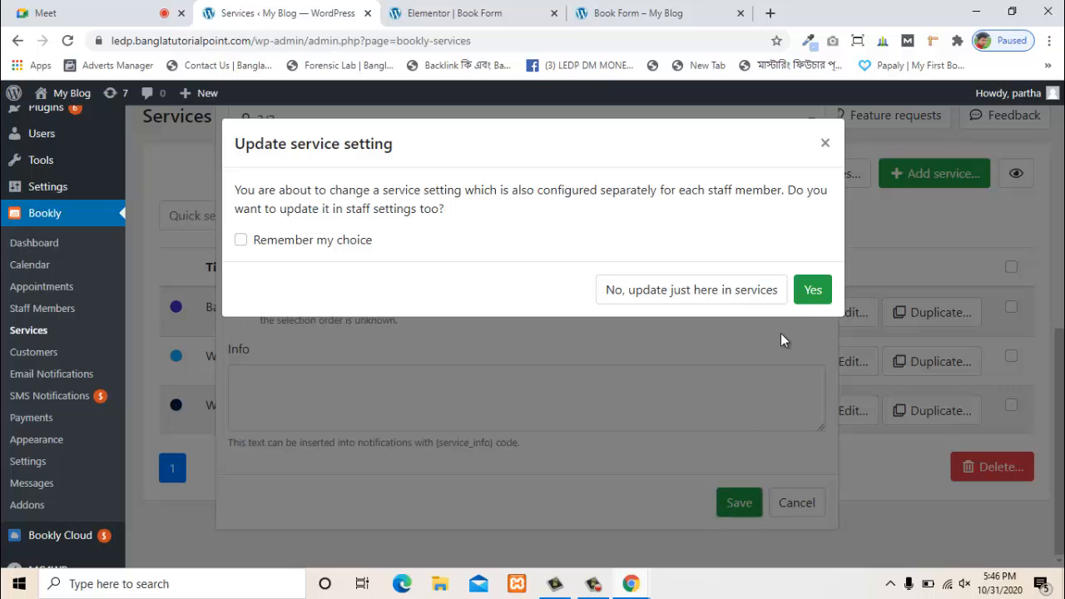
pyautogui.click(813, 291)
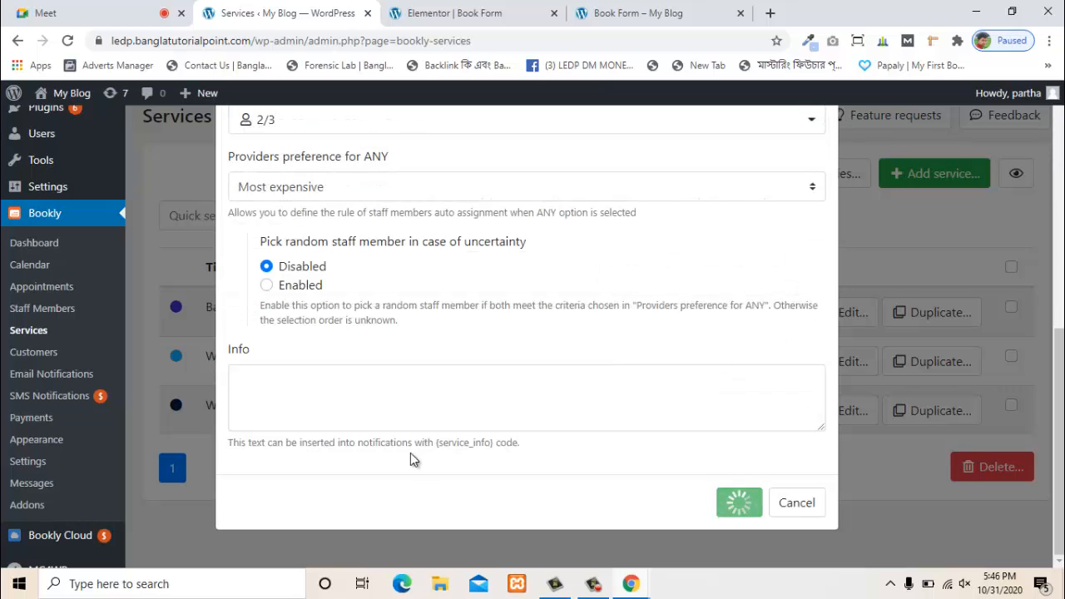
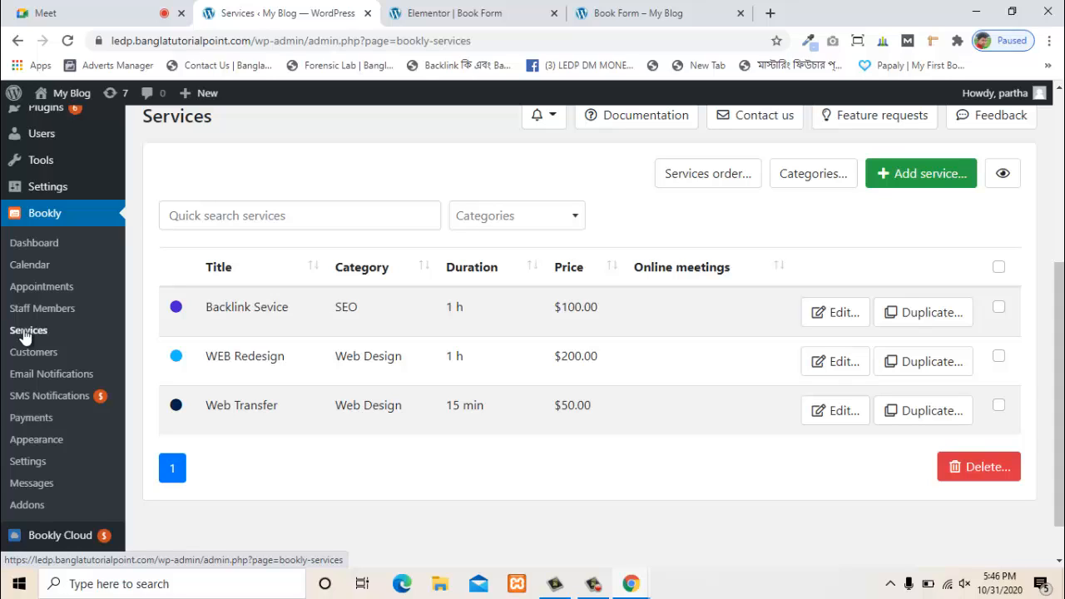
# - Open Bookly Settings and review the General options: 15 min time slots, Approved default status
pyautogui.click(42, 462)
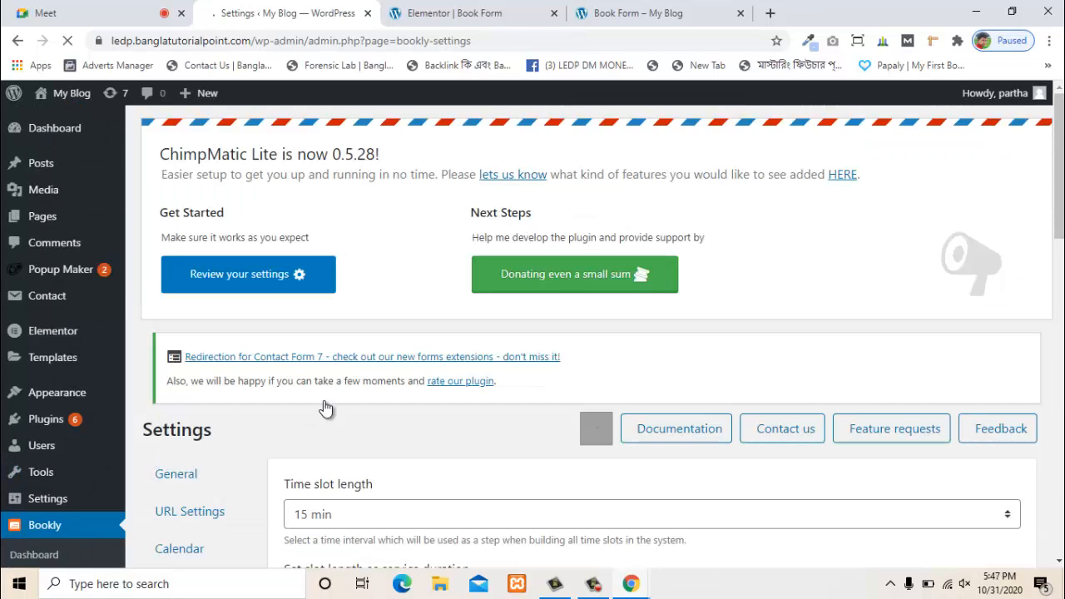
pyautogui.scroll(-15, 324, 408)
pyautogui.scroll(4, 157, 457)
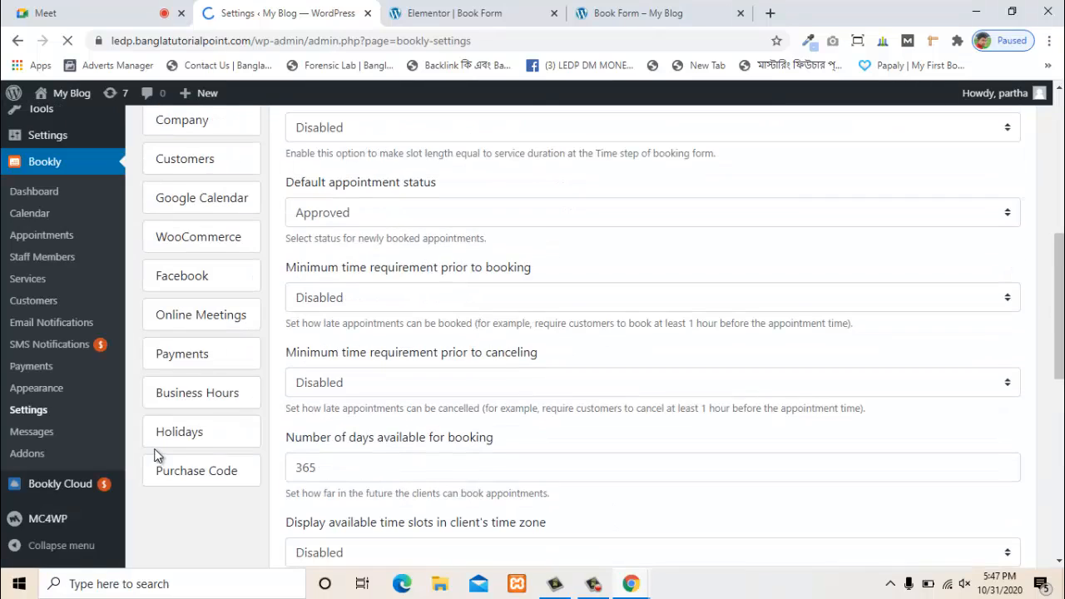
pyautogui.click(199, 341)
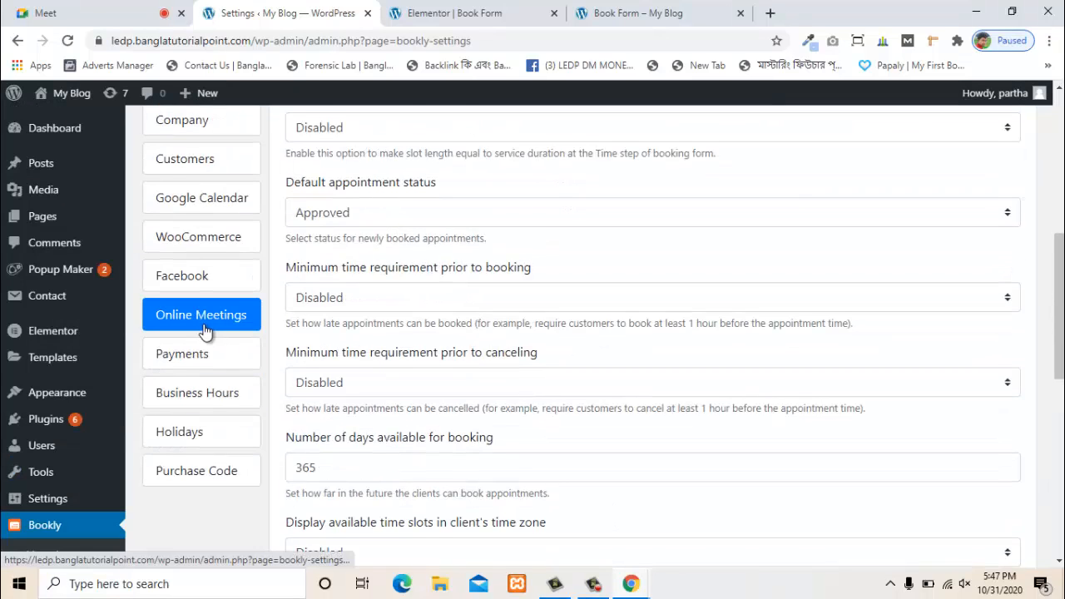
pyautogui.scroll(2, 207, 331)
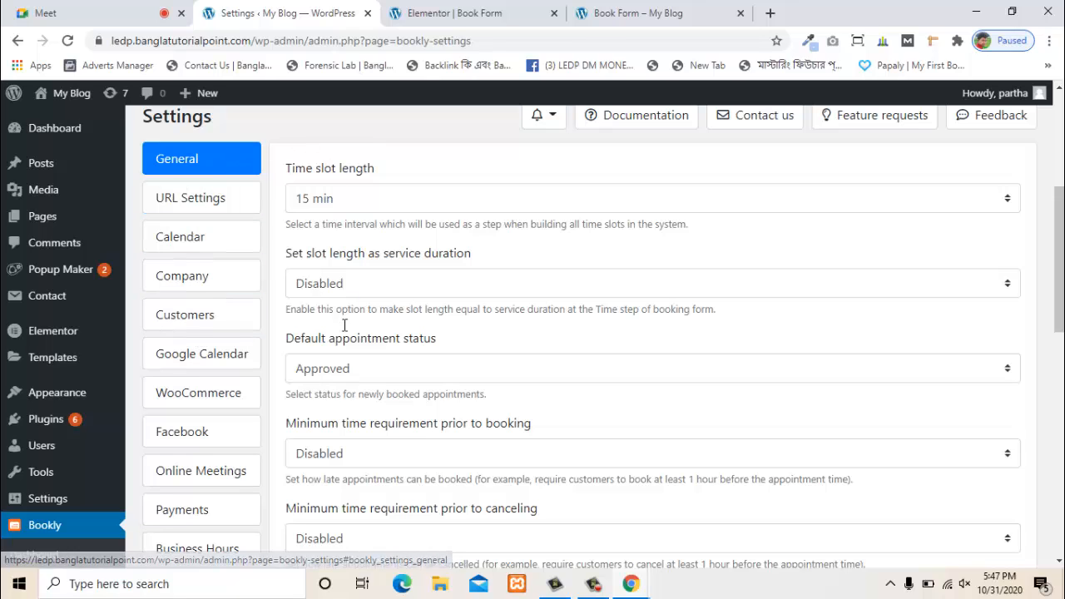
pyautogui.scroll(1, 618, 241)
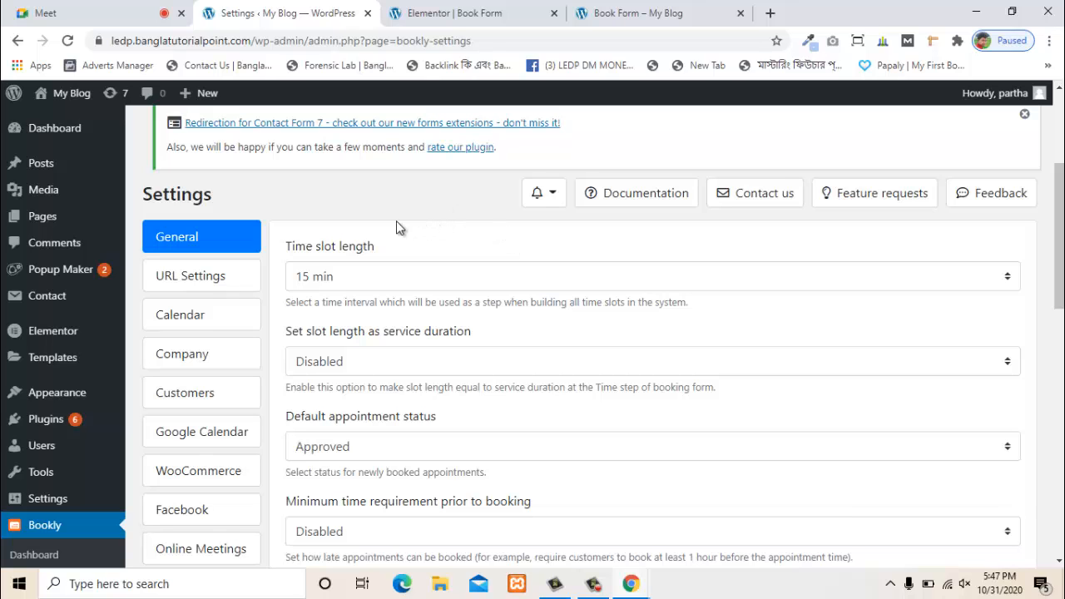
pyautogui.scroll(-1, 416, 208)
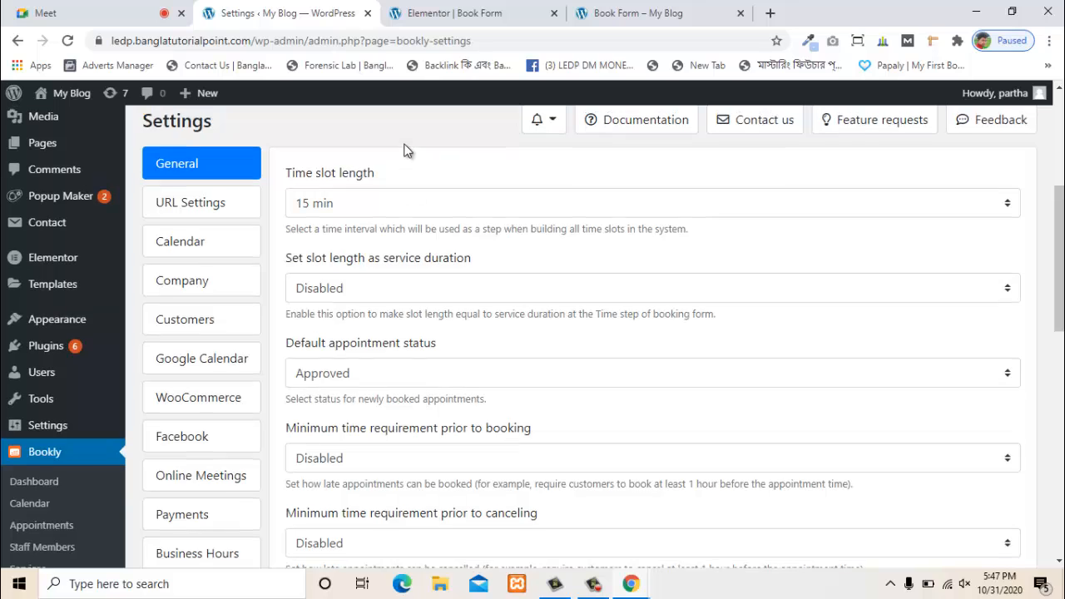
pyautogui.scroll(1, 396, 187)
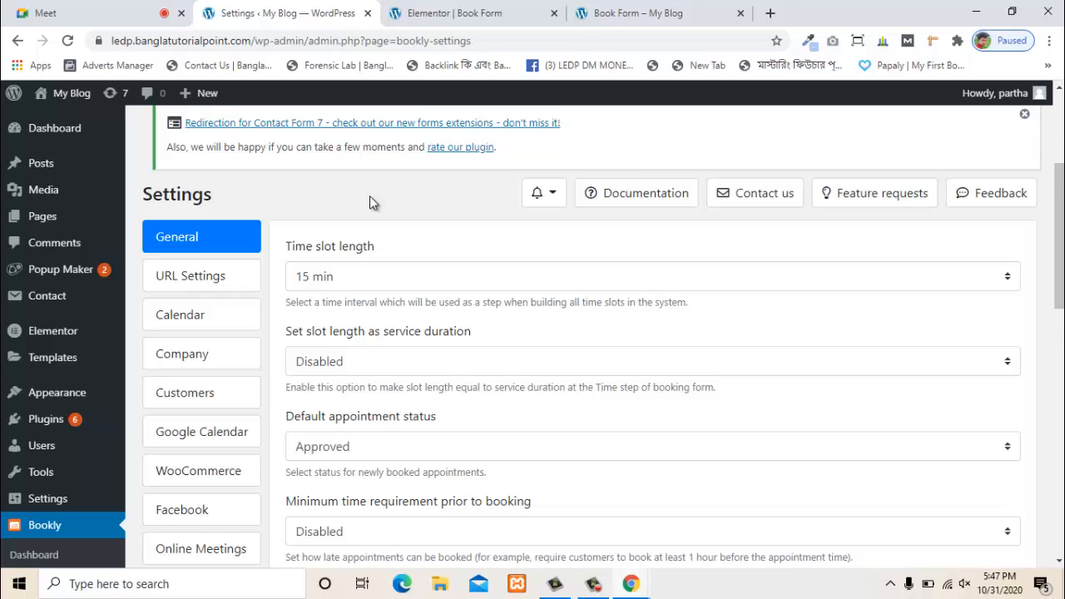
pyautogui.scroll(-1, 369, 200)
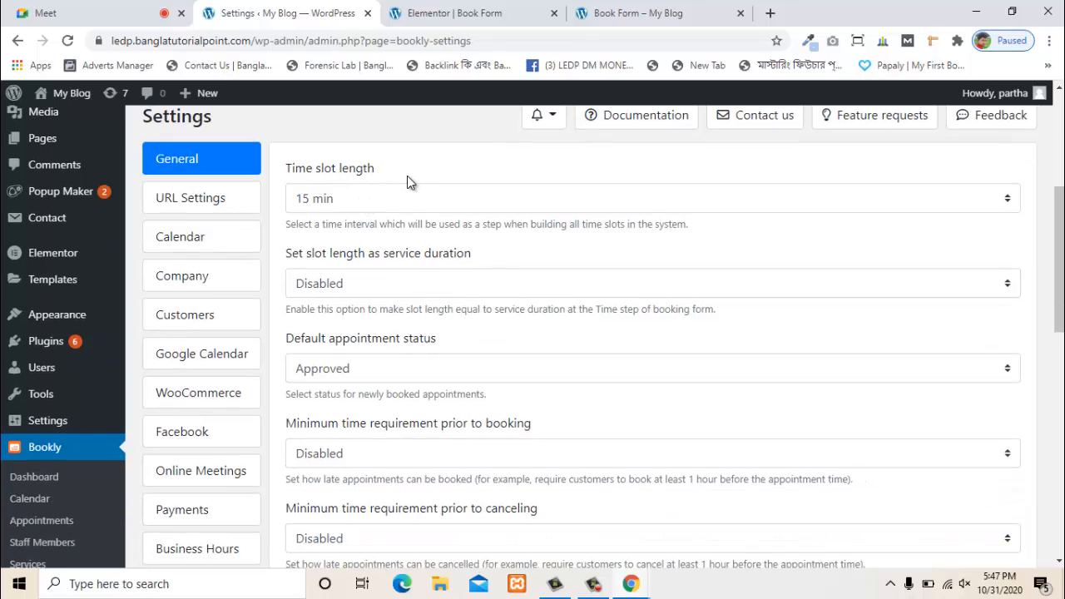
# - Go to Online Meetings settings and highlight the Zoom sign-in and Develop instruction steps
pyautogui.click(230, 248)
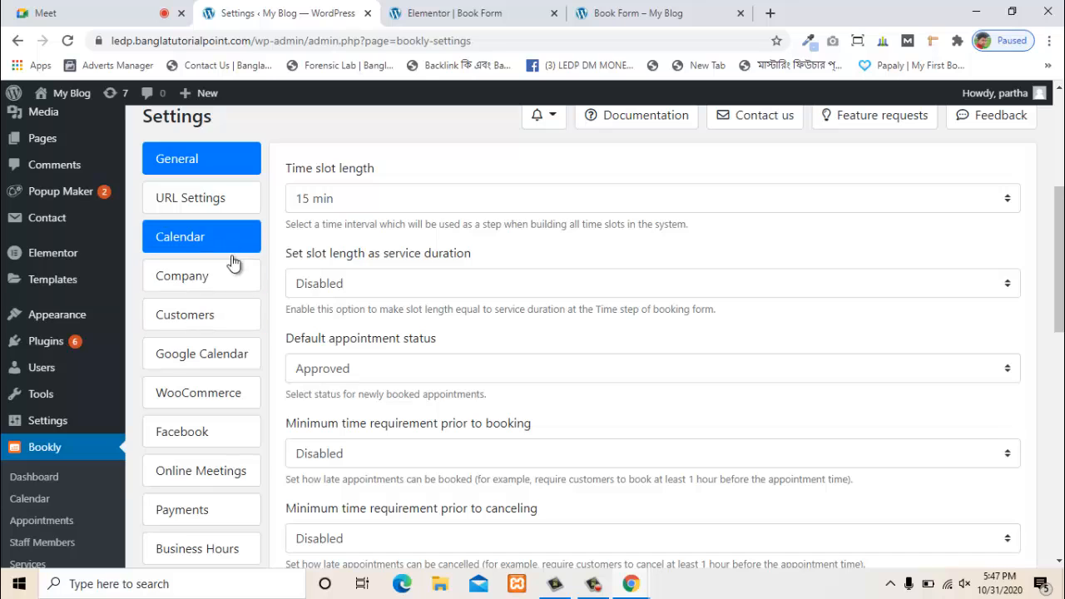
pyautogui.scroll(-1, 233, 262)
pyautogui.click(223, 406)
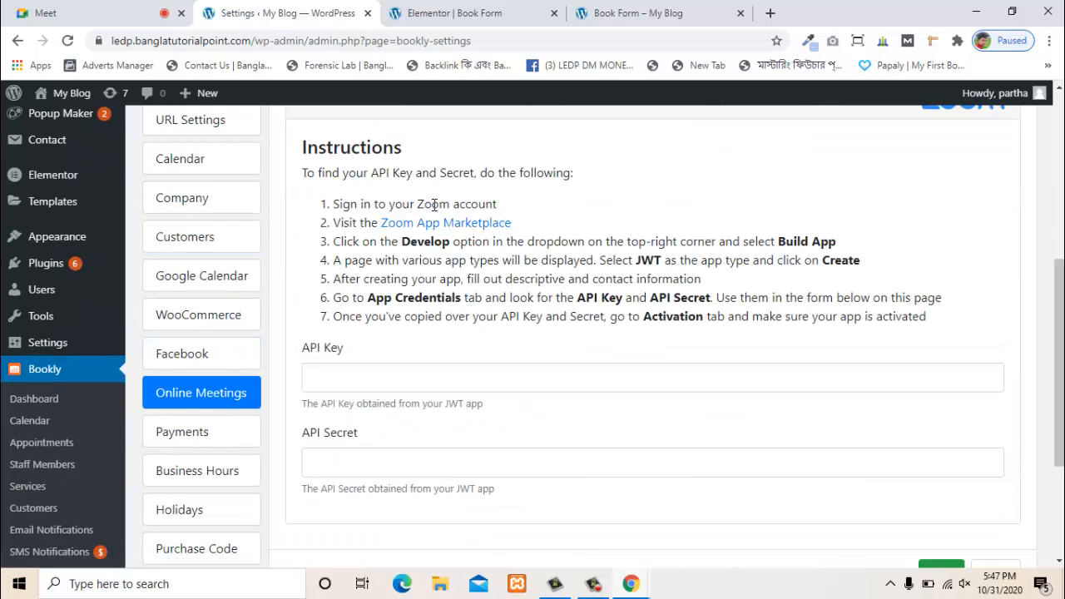
pyautogui.moveTo(416, 205); pyautogui.dragTo(567, 205)
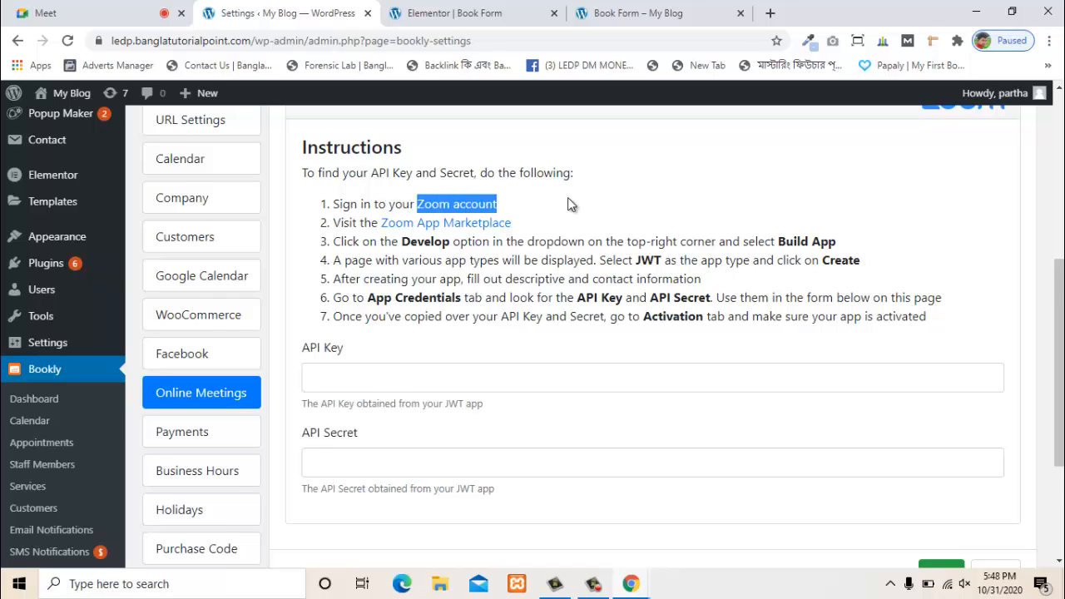
pyautogui.scroll(-1, 567, 205)
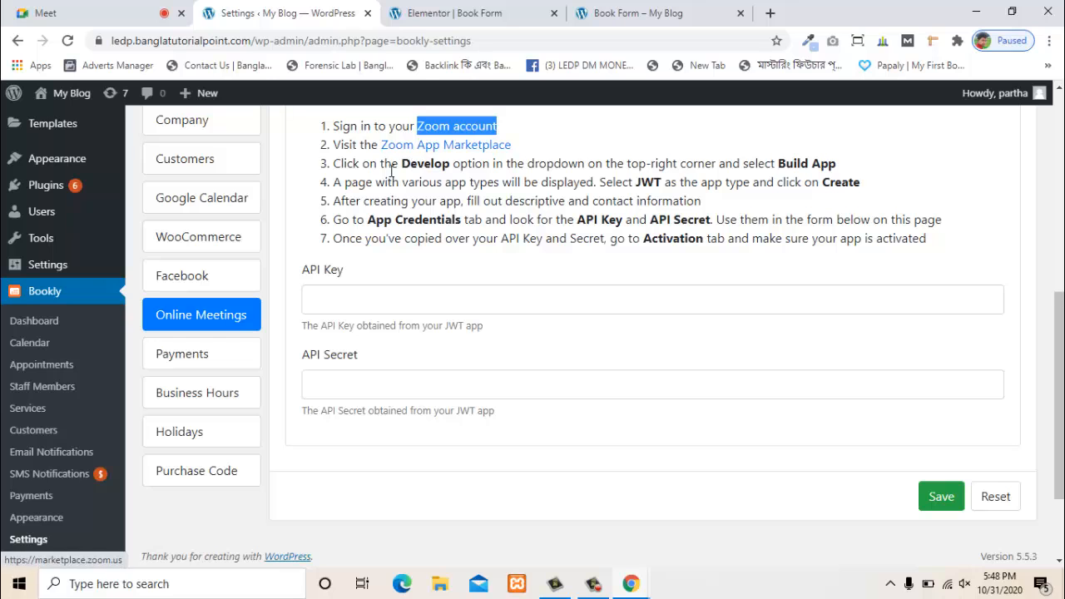
pyautogui.moveTo(416, 163); pyautogui.dragTo(744, 162)
pyautogui.scroll(-2, 657, 271)
pyautogui.scroll(3, 612, 296)
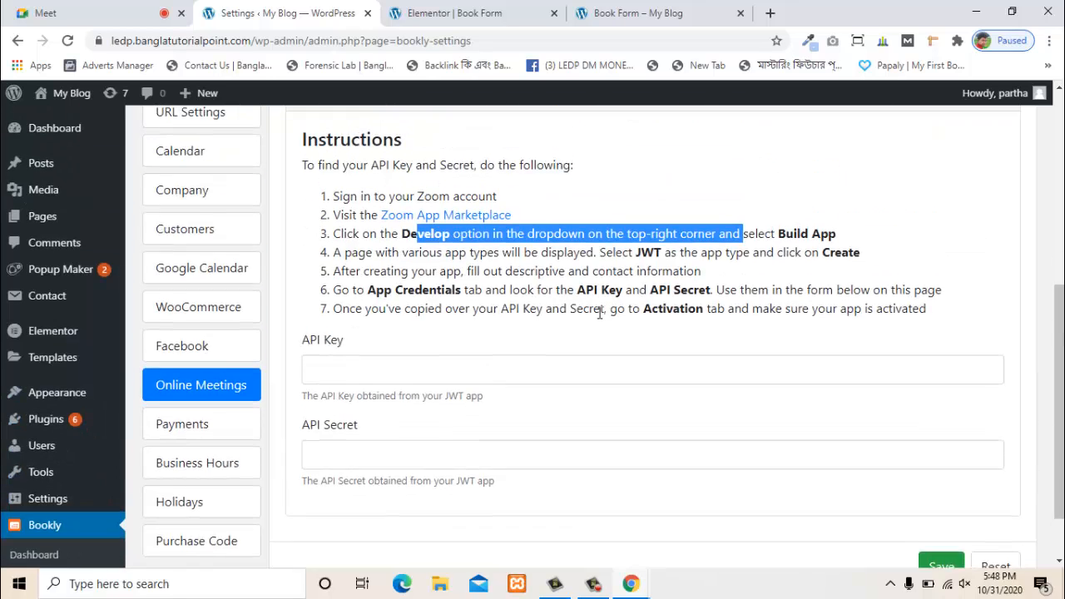
pyautogui.scroll(-2, 599, 312)
pyautogui.scroll(1, 371, 349)
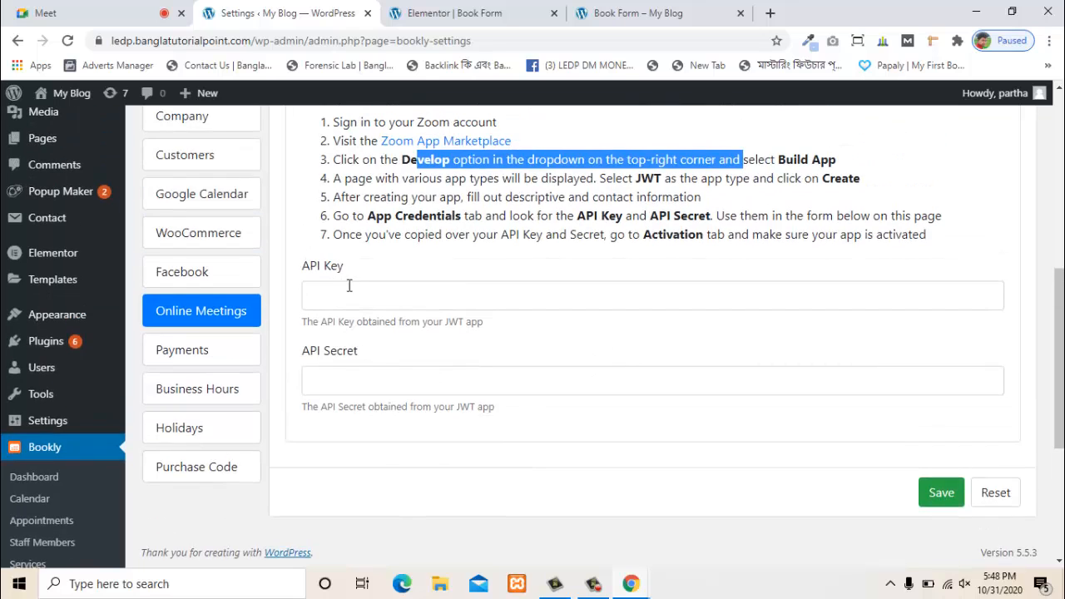
# - Click into the empty Zoom API Key and API Secret fields
pyautogui.click(357, 290)
pyautogui.click(360, 385)
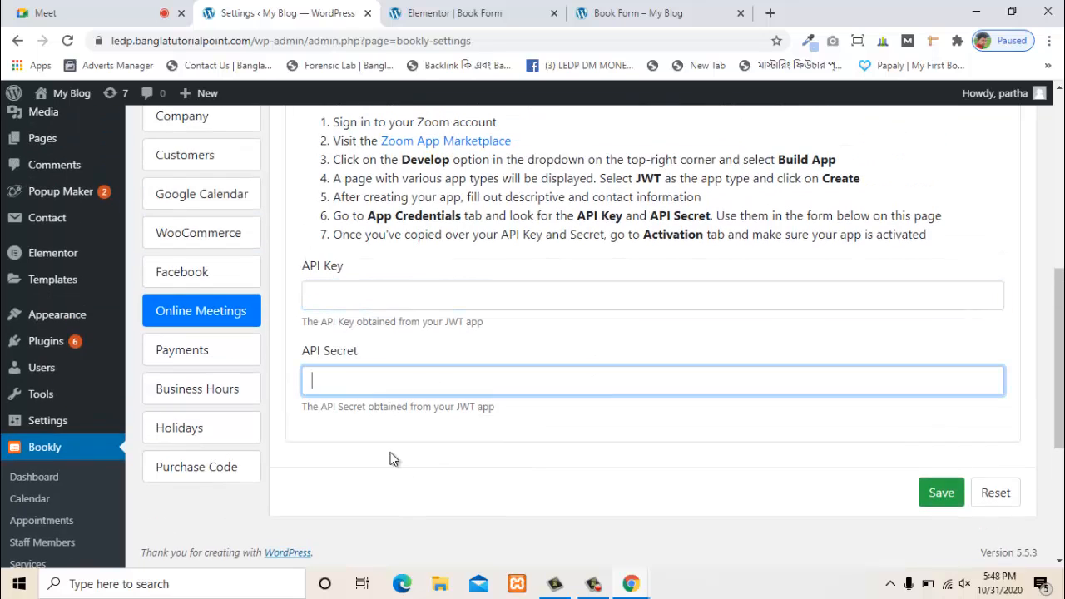
pyautogui.scroll(-1, 545, 503)
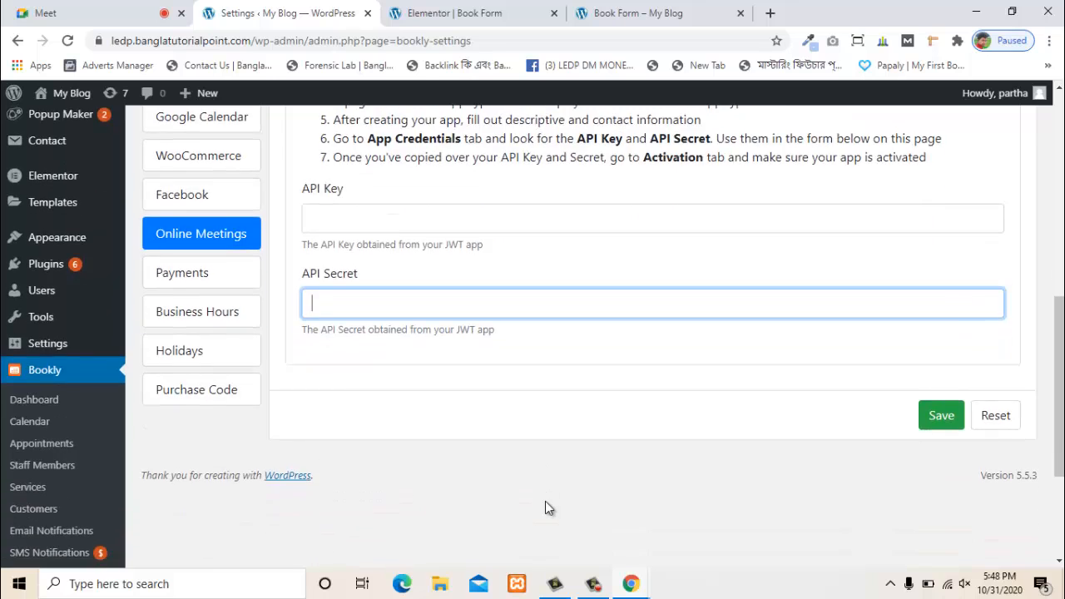
pyautogui.scroll(2, 545, 503)
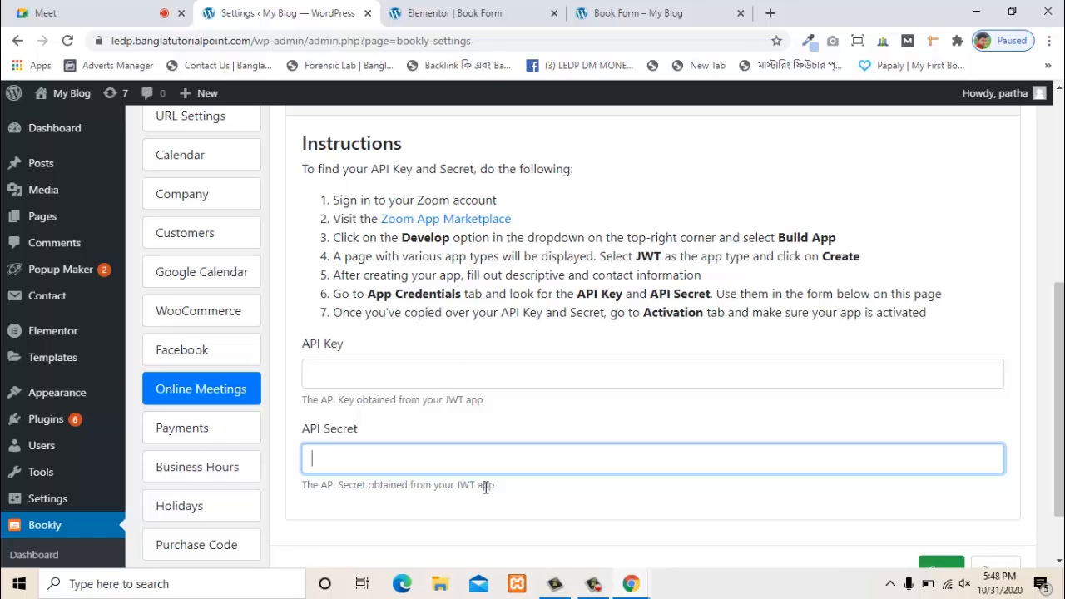
pyautogui.scroll(3, 404, 308)
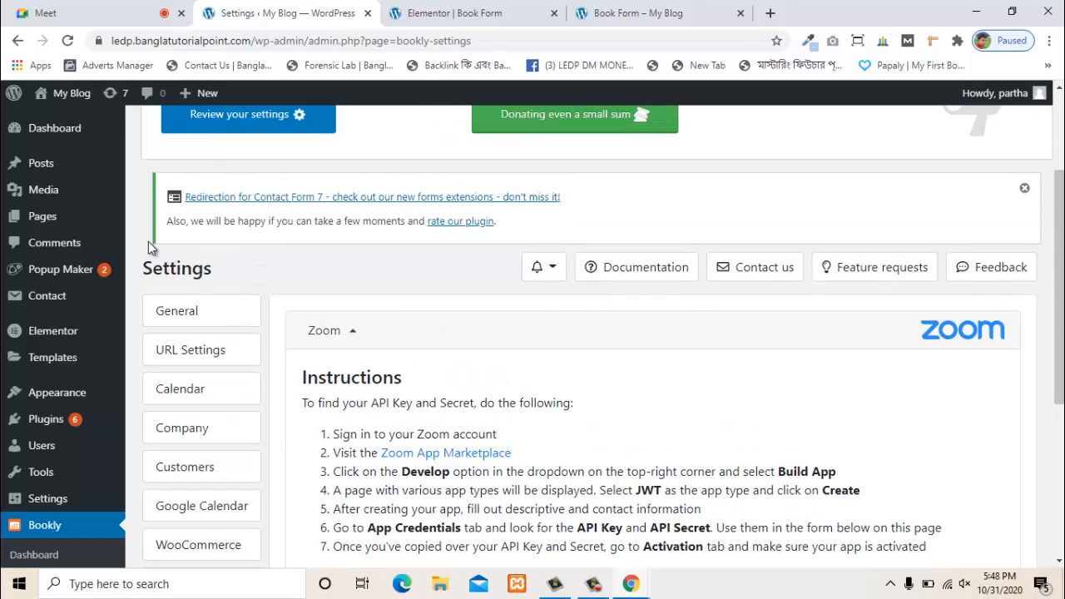
pyautogui.scroll(2, 345, 361)
pyautogui.scroll(-2, 344, 361)
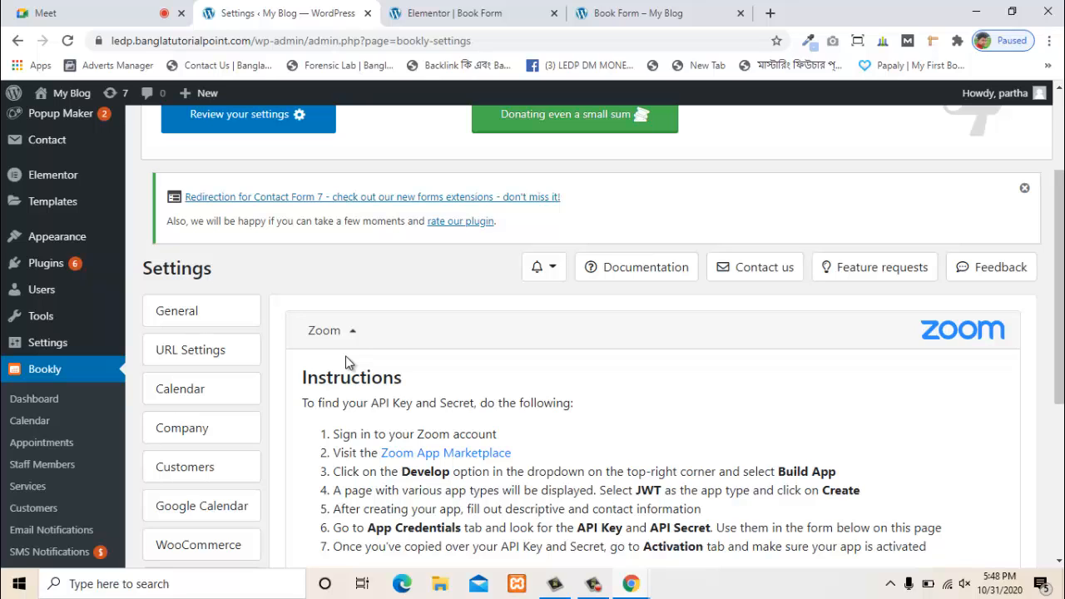
pyautogui.scroll(2, 347, 362)
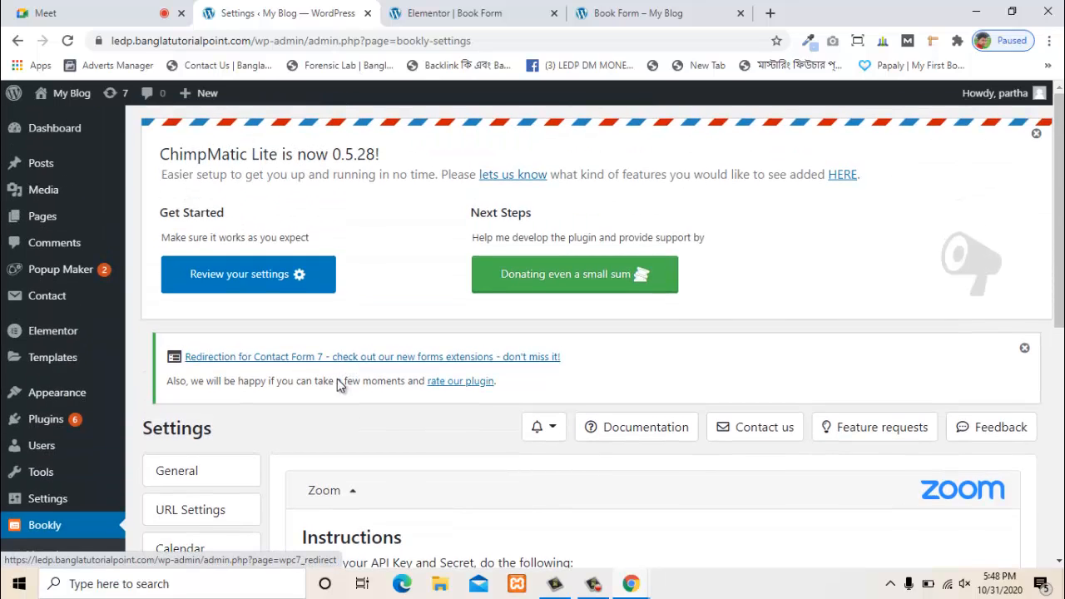
pyautogui.scroll(-2, 410, 438)
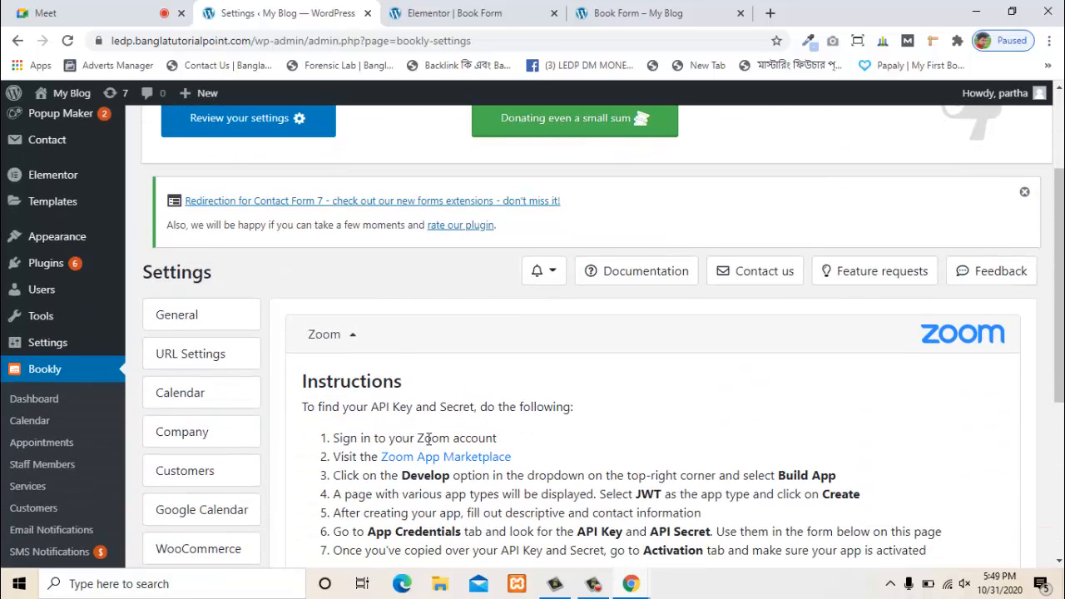
pyautogui.scroll(2, 423, 439)
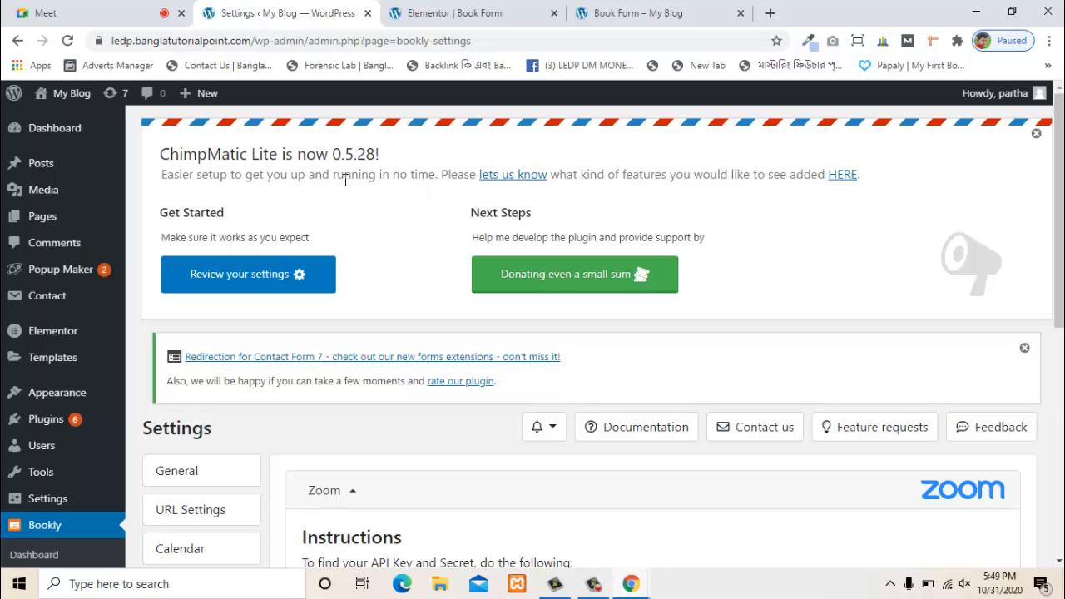
pyautogui.scroll(-6, 469, 363)
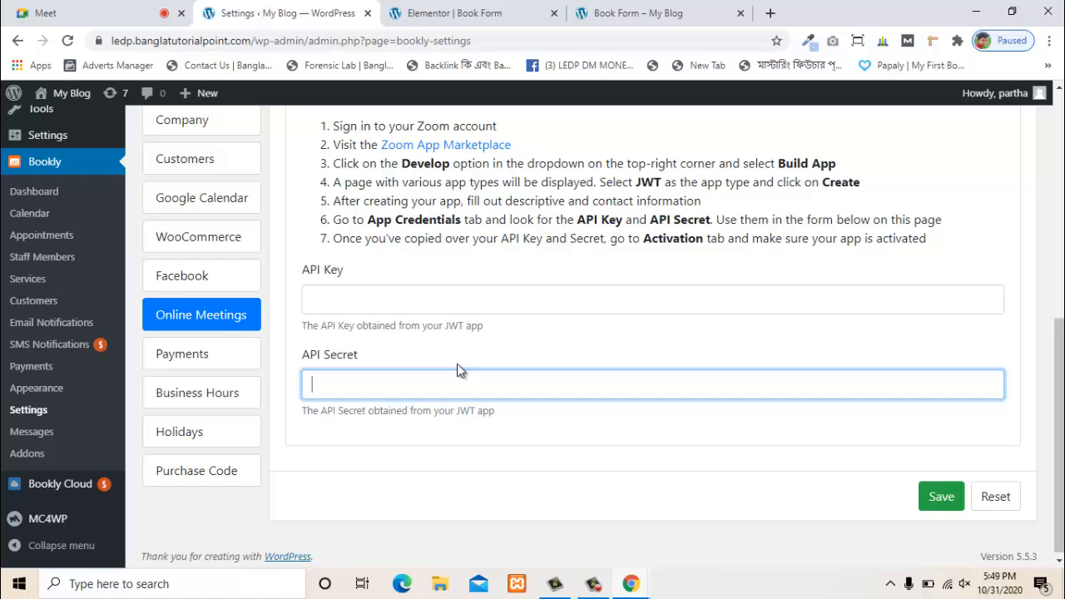
pyautogui.scroll(3, 457, 364)
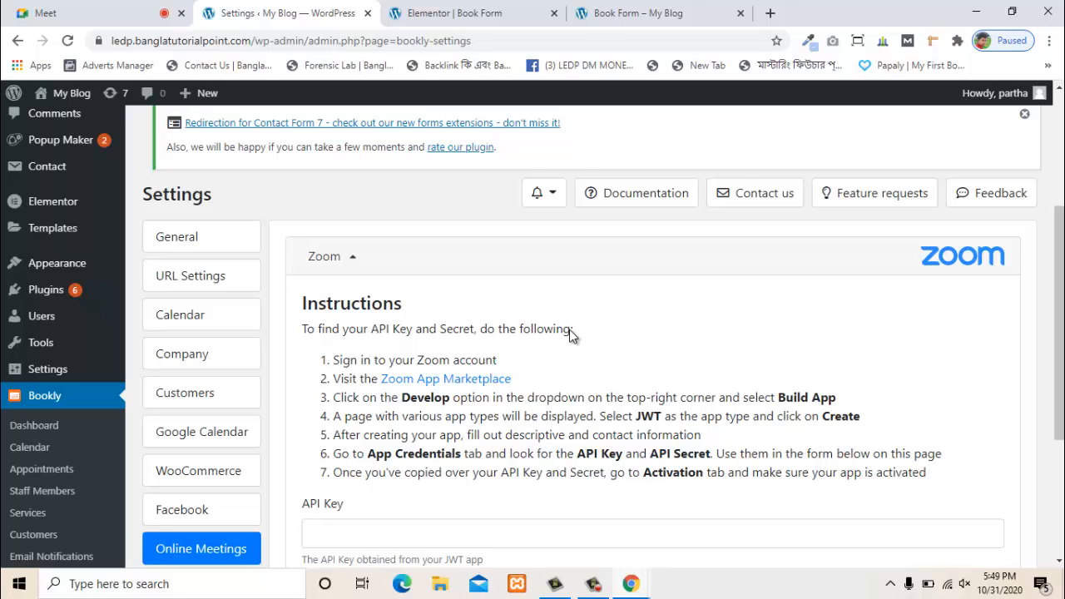
pyautogui.scroll(-2, 454, 379)
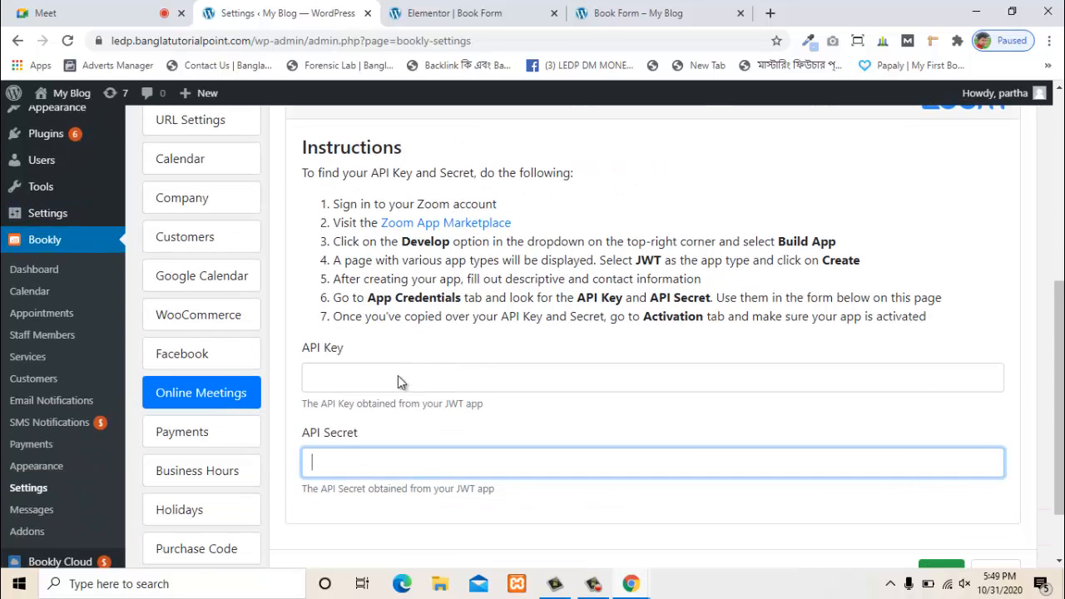
pyautogui.scroll(5, 50, 457)
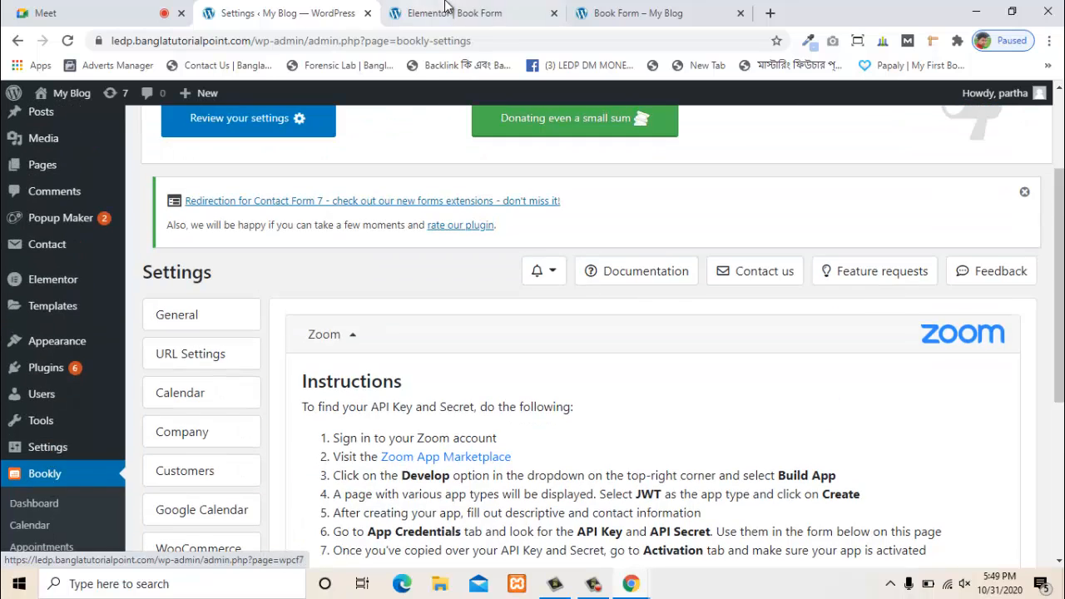
# - Switch between the Elementor editor, Bookly settings and live Book Form page tabs
pyautogui.click(449, 13)
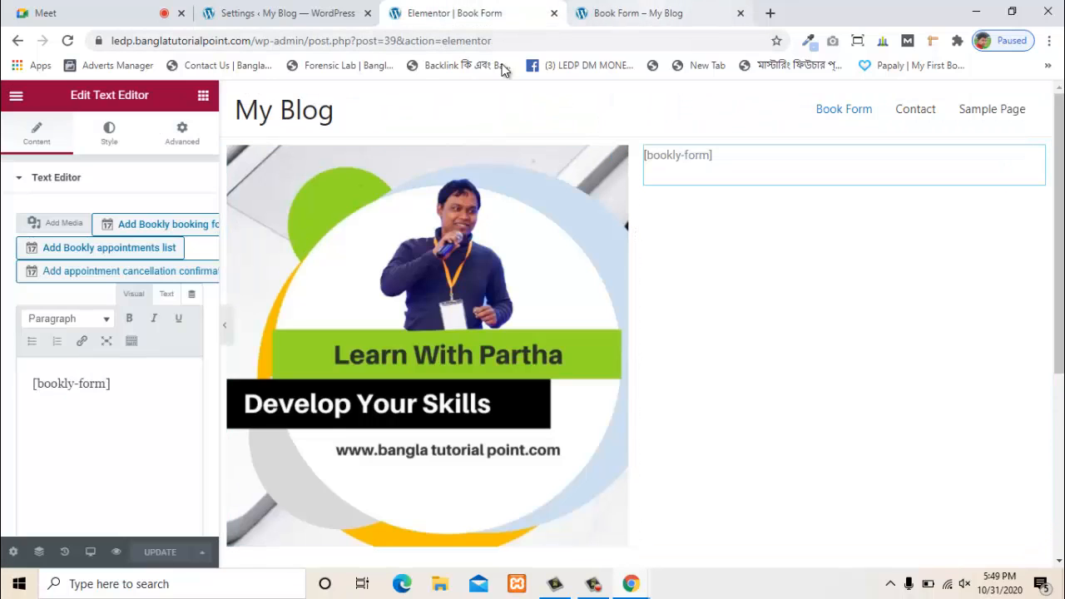
pyautogui.click(286, 14)
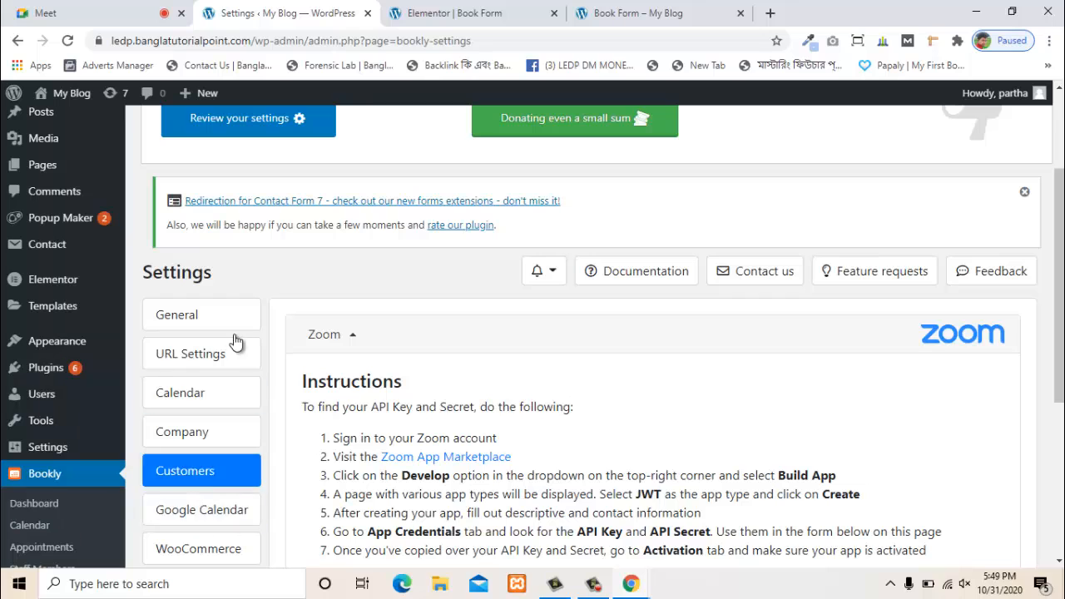
pyautogui.click(541, 13)
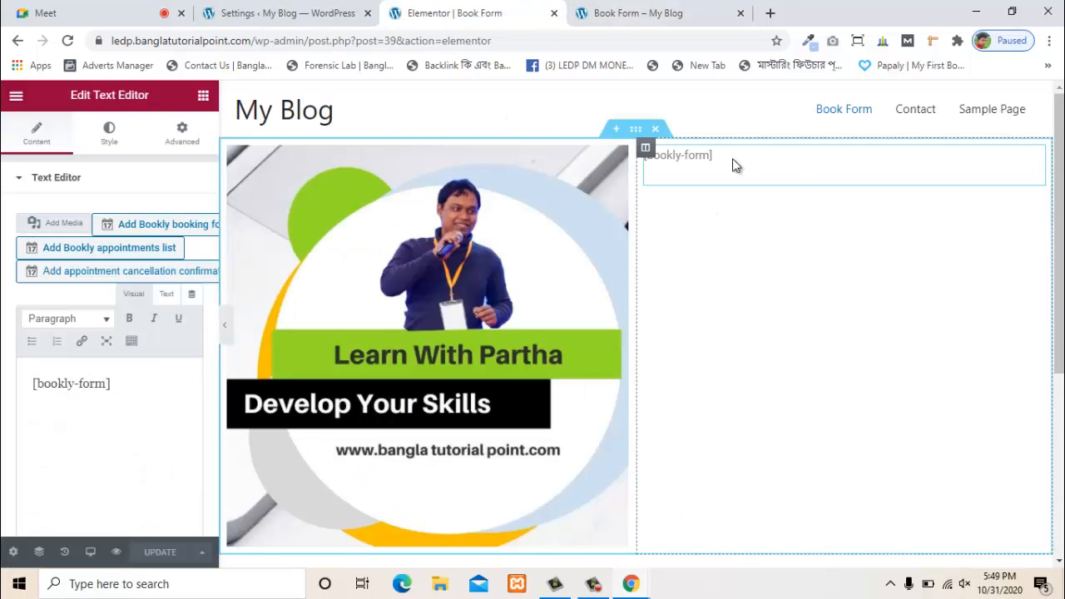
pyautogui.click(665, 11)
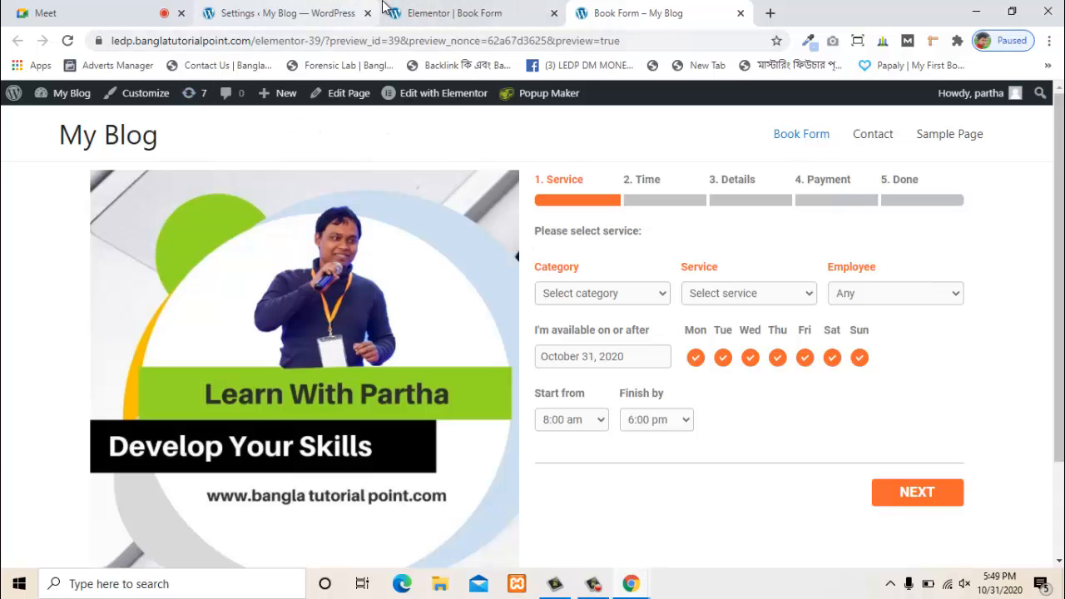
pyautogui.click(454, 12)
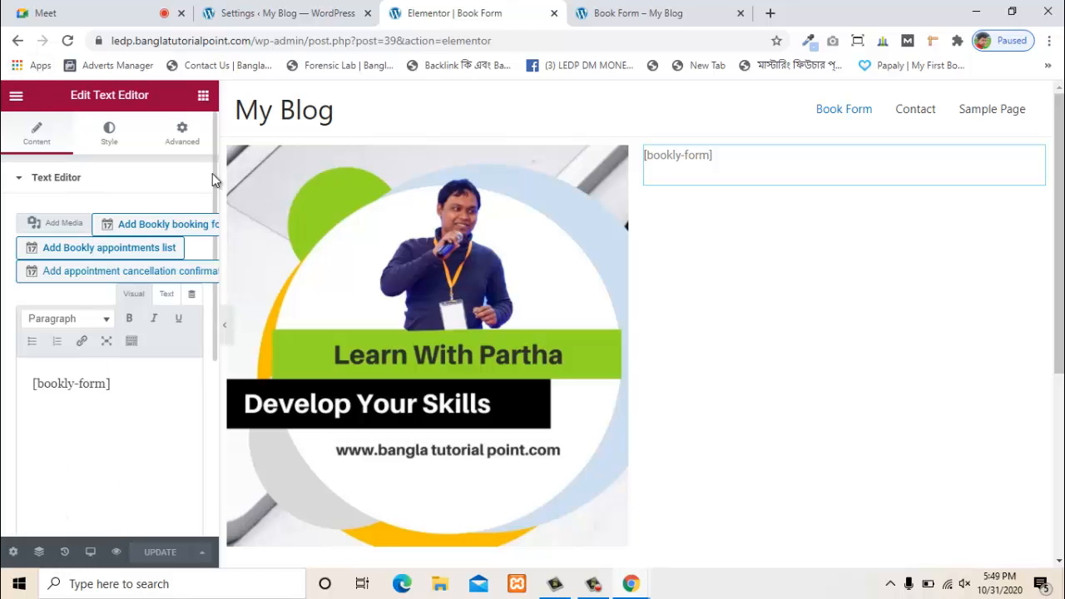
pyautogui.click(630, 8)
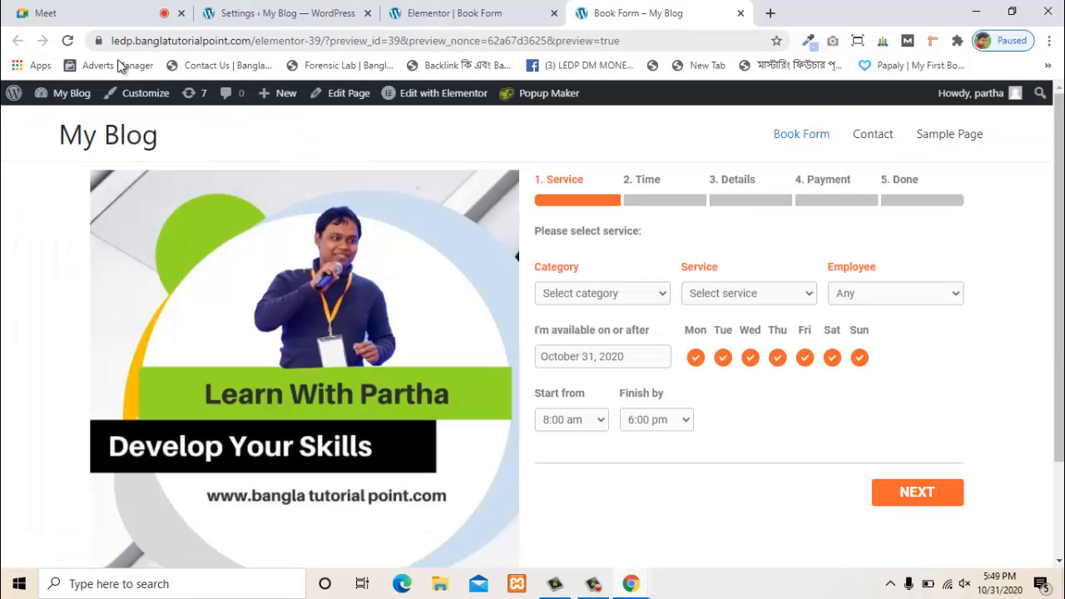
# - Open the admin Dashboard from the site and close the Elementor editor tab
pyautogui.moveTo(67, 93)
pyautogui.click(60, 122)
pyautogui.click(491, 8)
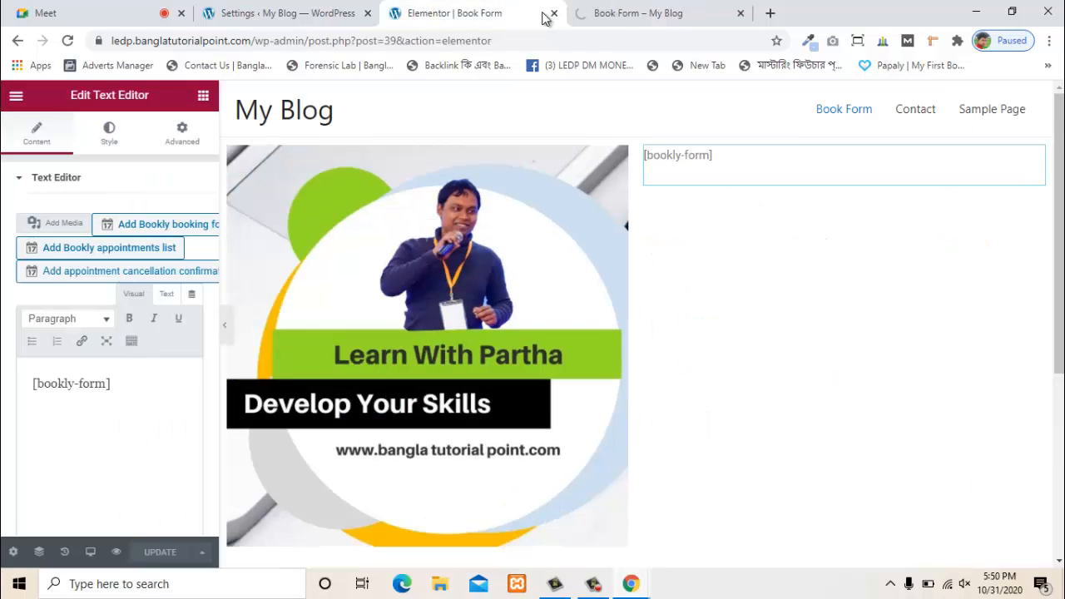
pyautogui.click(554, 13)
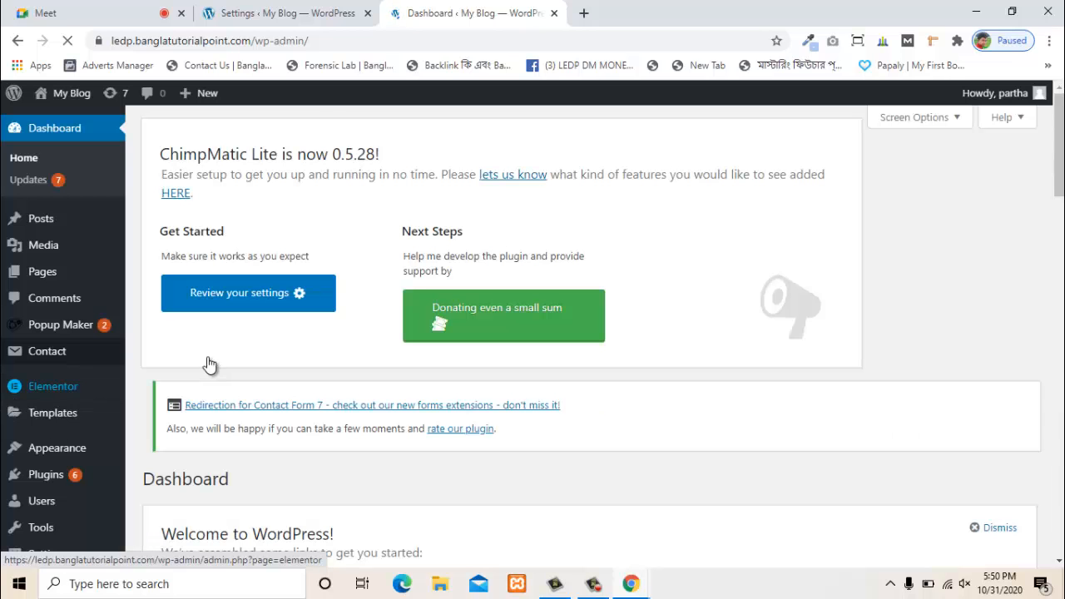
# - Go to Settings > Reading in the WordPress admin sidebar
pyautogui.scroll(-2, 54, 463)
pyautogui.scroll(-2, 55, 462)
pyautogui.scroll(2, 42, 282)
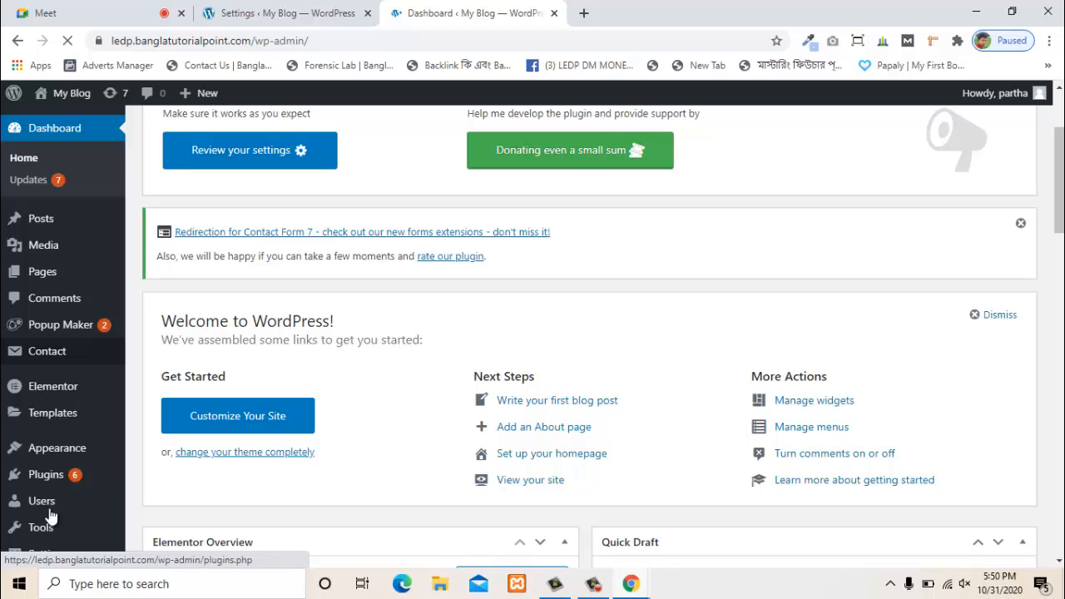
pyautogui.scroll(-4, 69, 480)
pyautogui.scroll(-2, 50, 292)
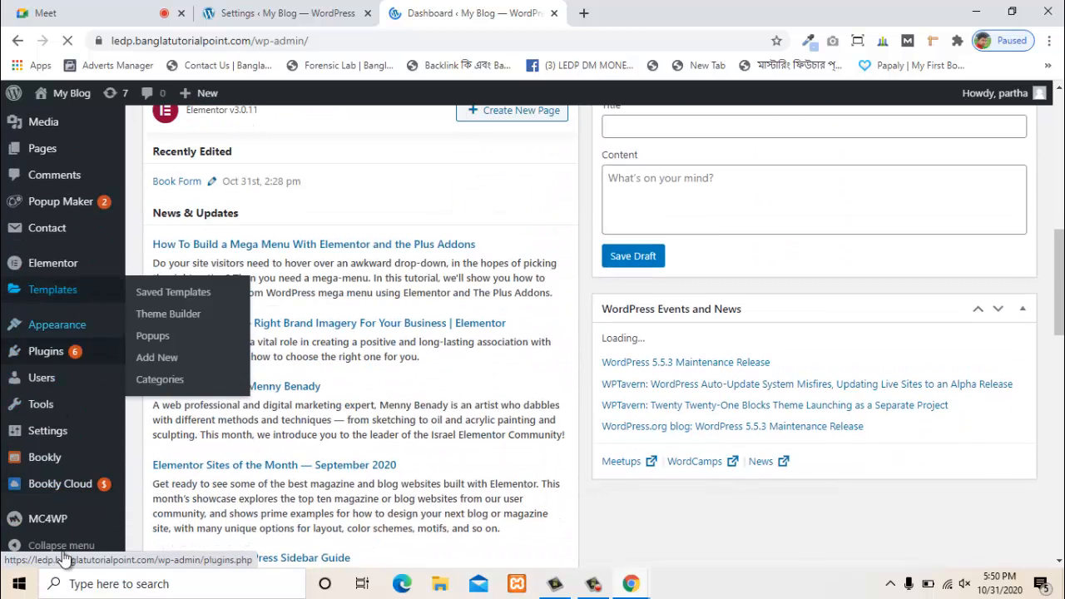
pyautogui.moveTo(60, 465)
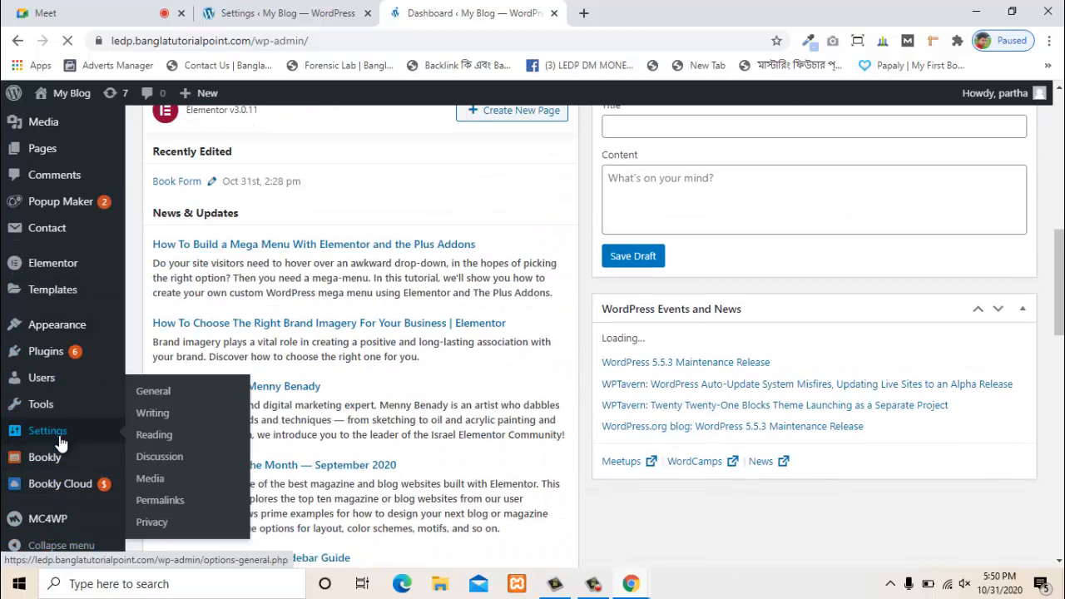
pyautogui.moveTo(71, 435)
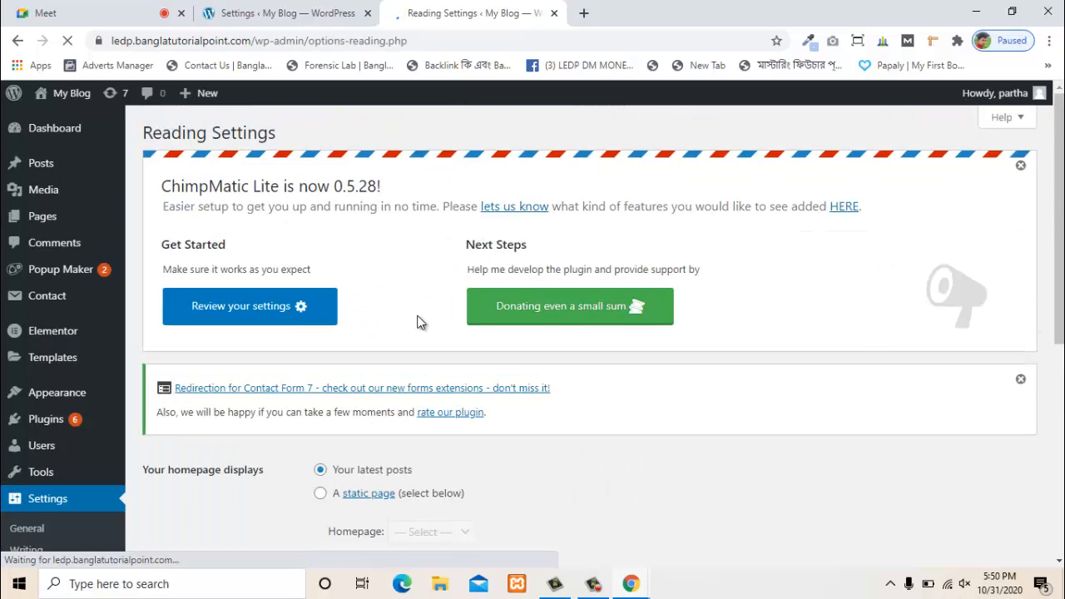
pyautogui.scroll(-3, 418, 325)
pyautogui.scroll(-3, 255, 325)
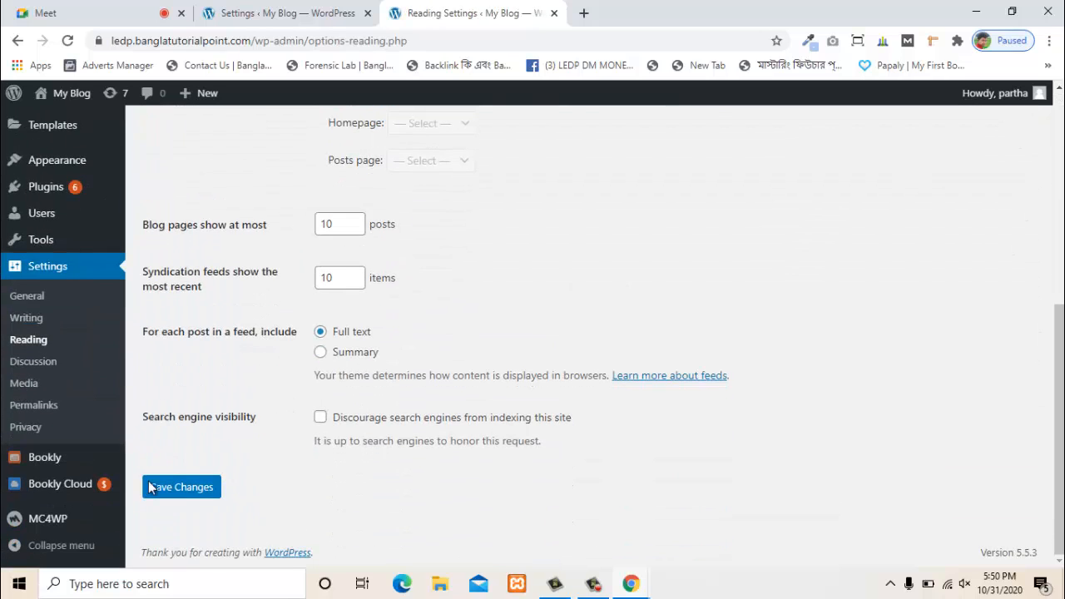
pyautogui.click(35, 342)
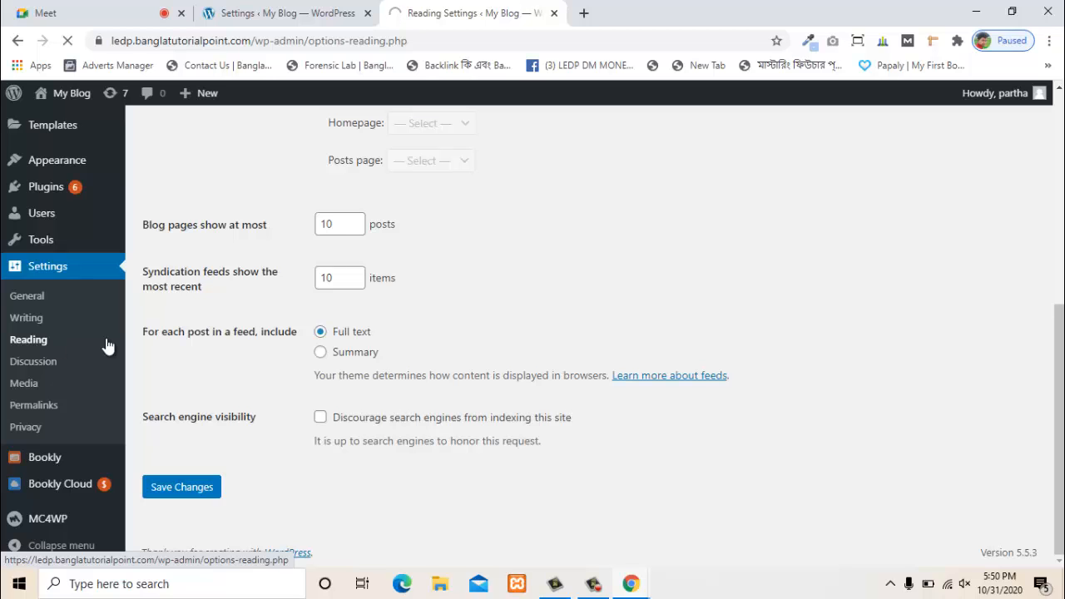
# - Set the homepage to a static page, Book Form, and save the Reading settings
pyautogui.scroll(-2, 542, 394)
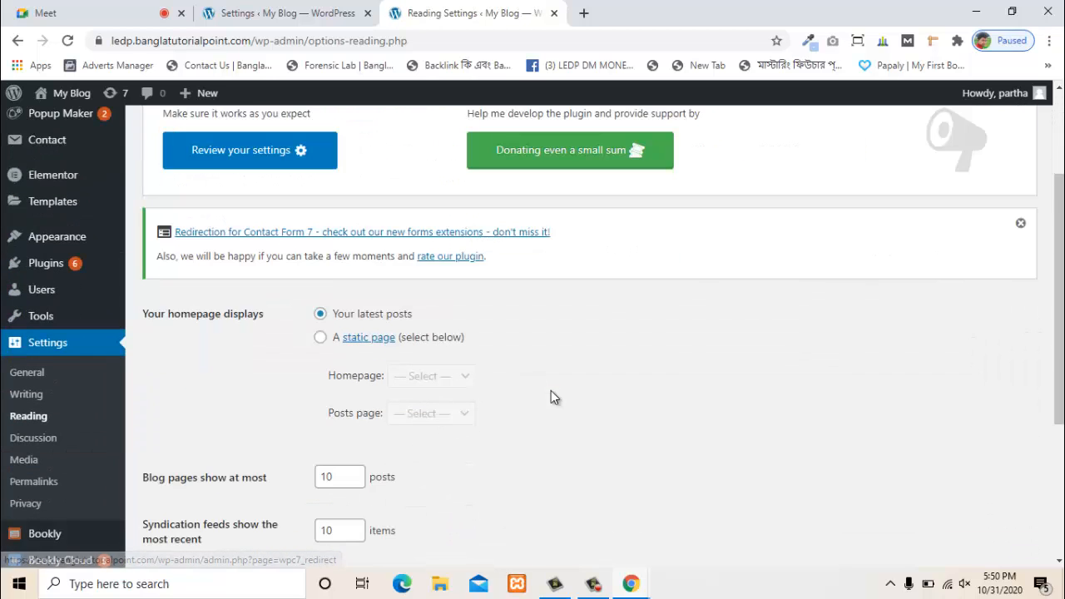
pyautogui.click(320, 338)
pyautogui.scroll(-1, 507, 341)
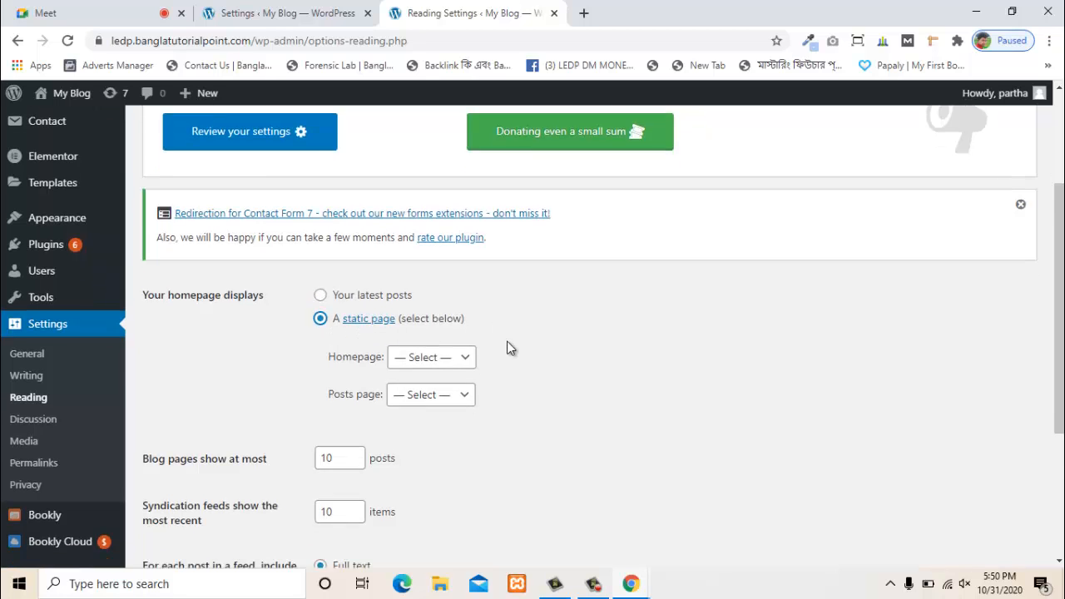
pyautogui.click(426, 307)
pyautogui.click(423, 334)
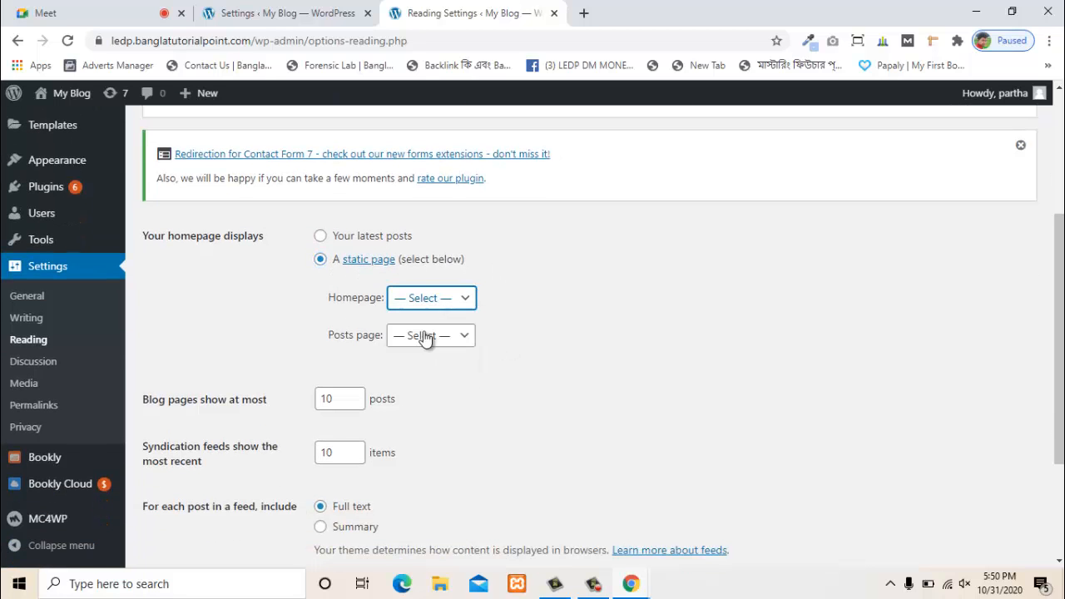
pyautogui.scroll(-2, 510, 335)
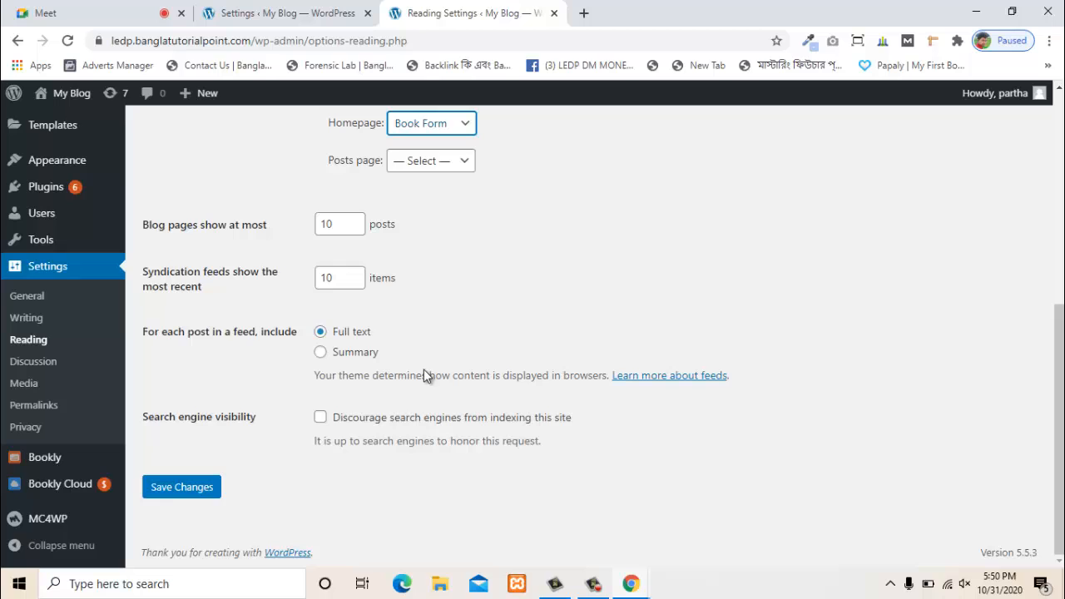
pyautogui.click(213, 490)
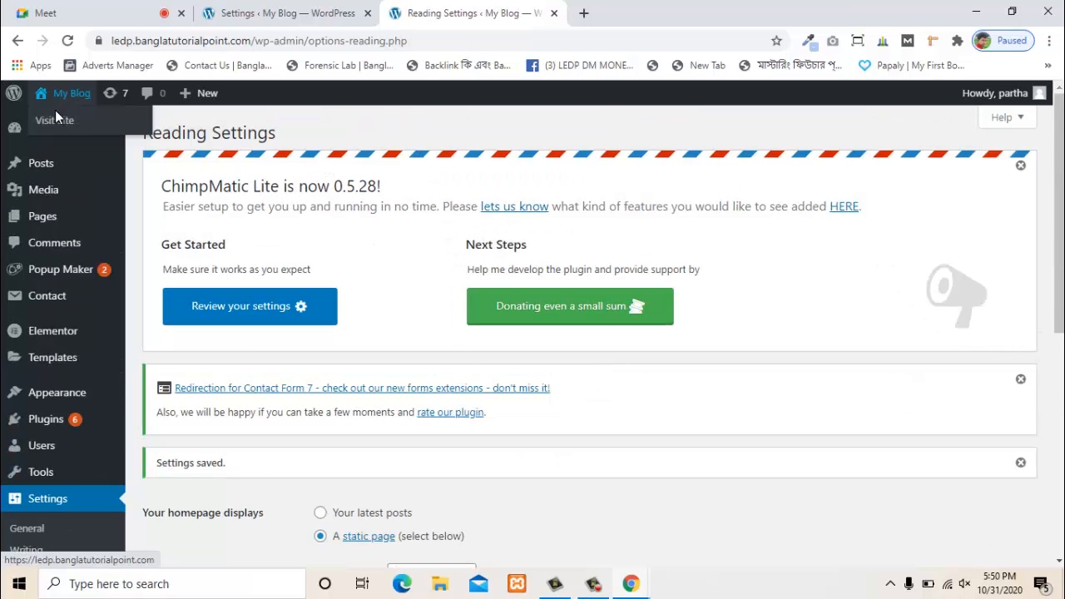
# - Visit the live site and scroll through the Bookly booking form on the homepage
pyautogui.click(53, 125)
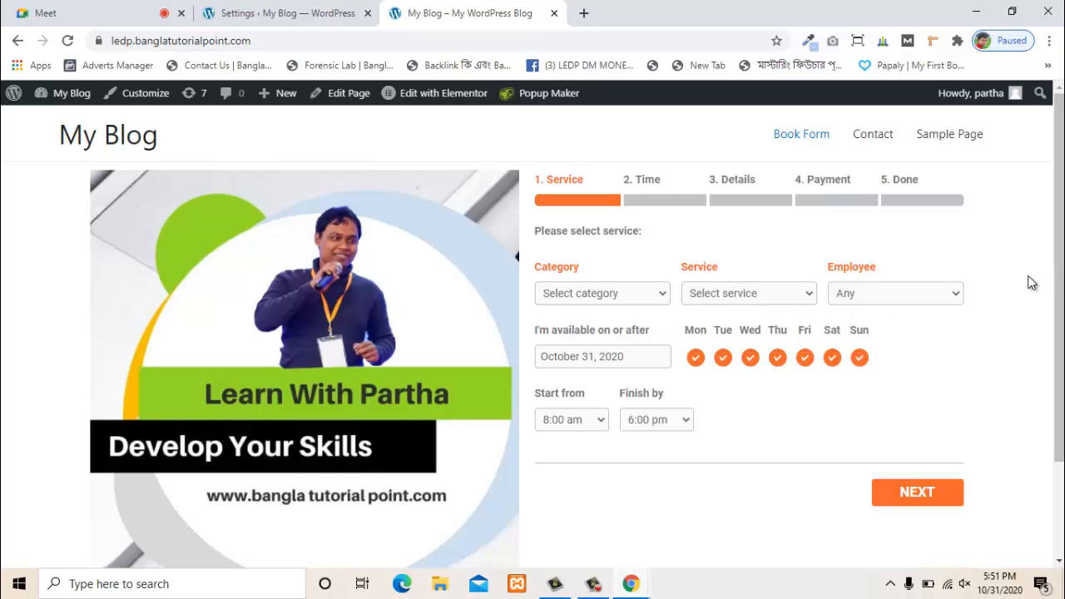
pyautogui.scroll(-3, 626, 366)
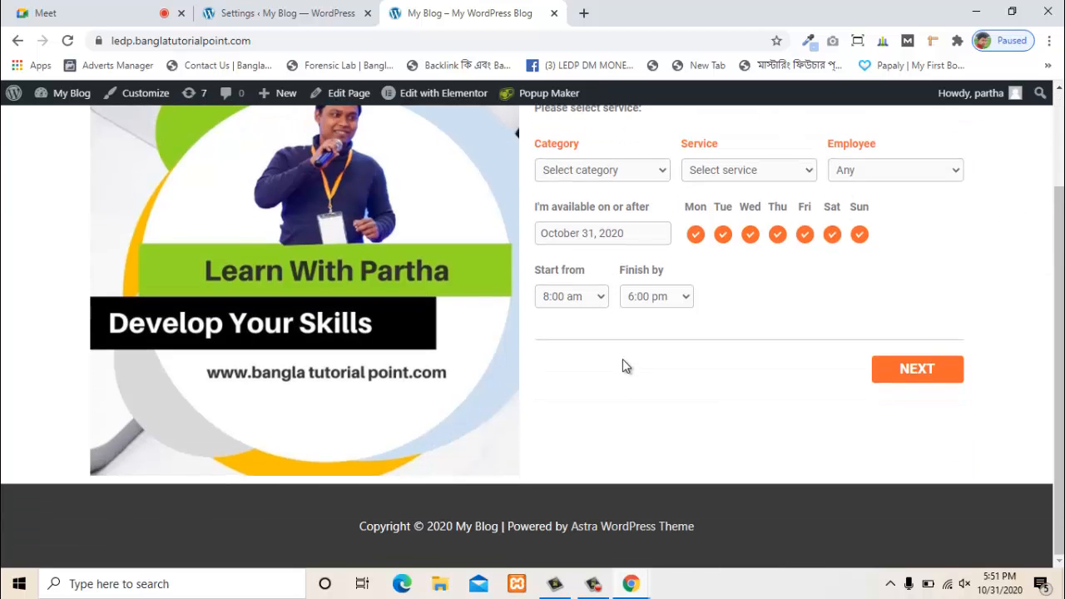
pyautogui.scroll(3, 630, 370)
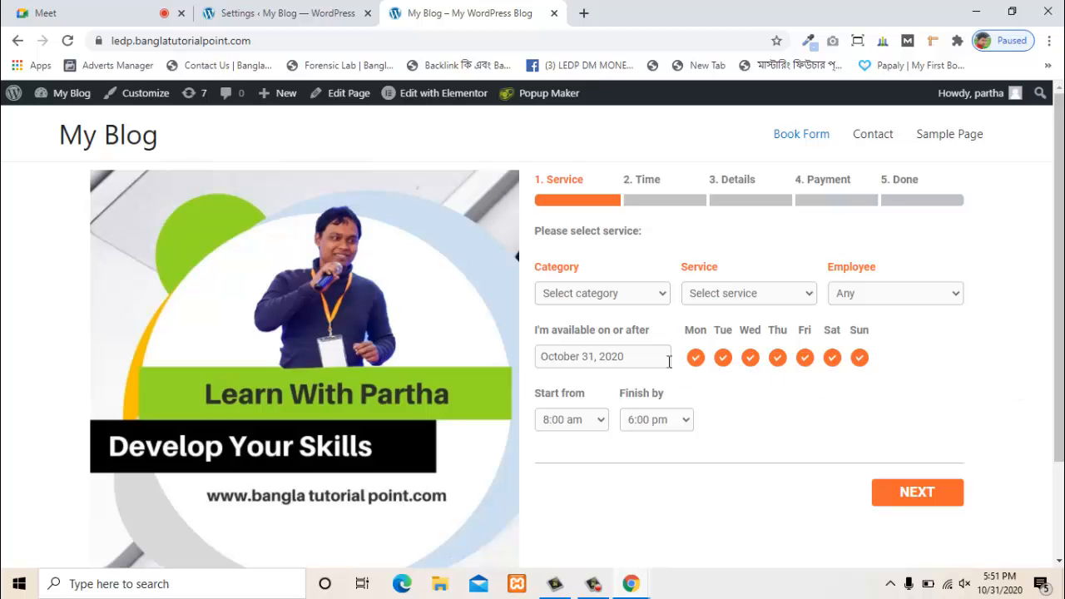
# - Choose the SEO category, Backlink Sevice service and seo man as employee
pyautogui.scroll(-1, 634, 251)
pyautogui.scroll(1, 633, 266)
pyautogui.click(630, 293)
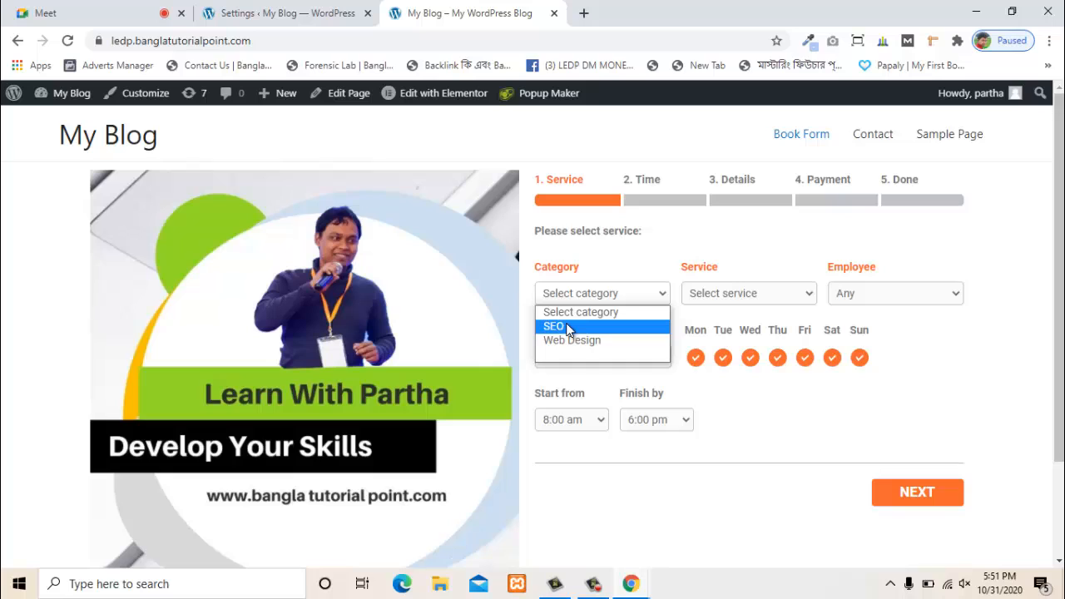
pyautogui.click(569, 327)
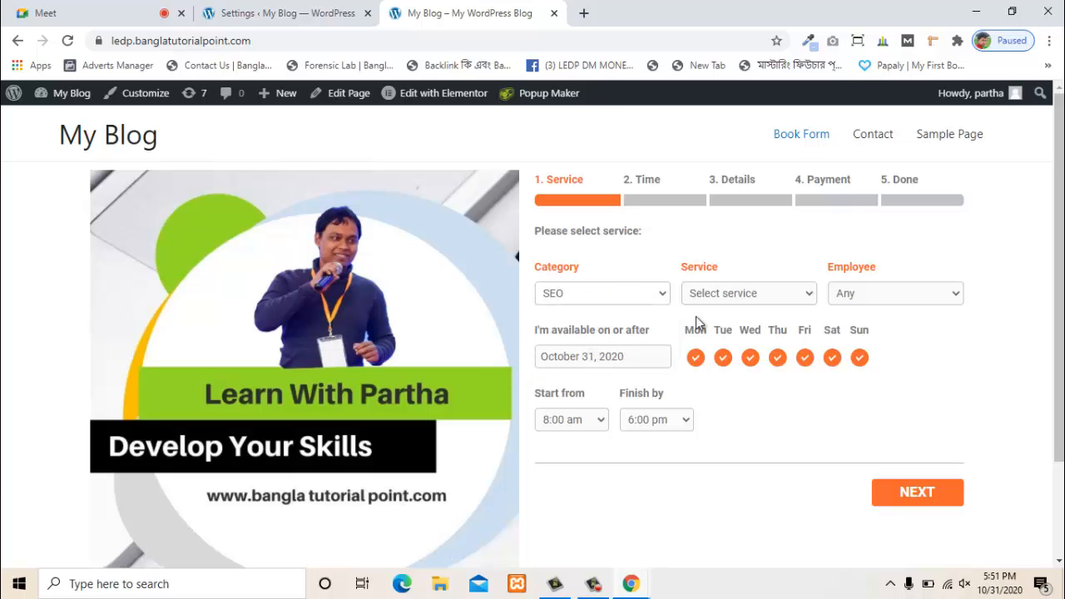
pyautogui.click(756, 295)
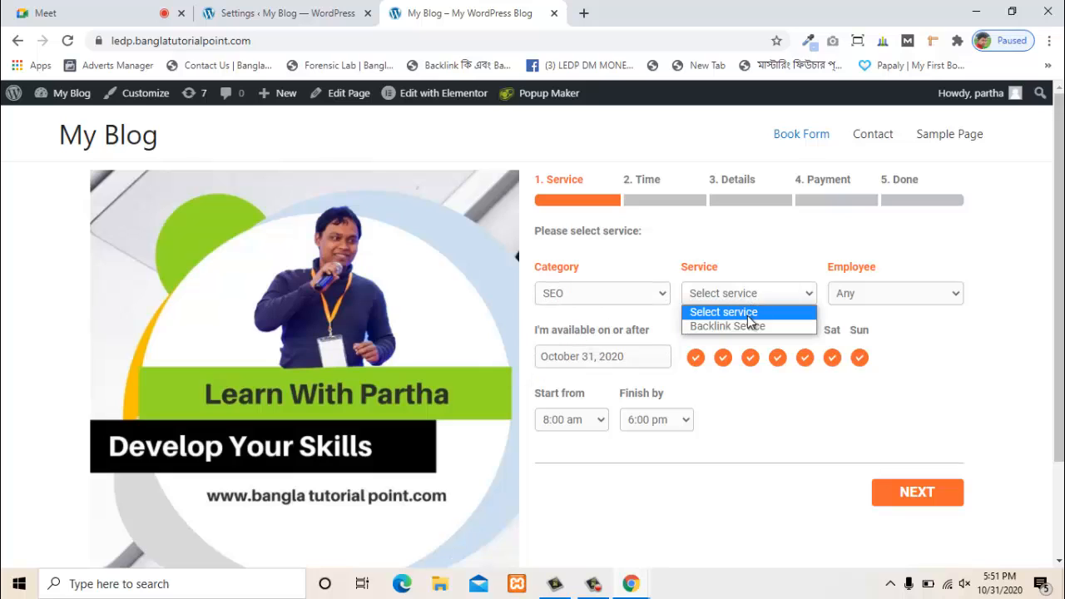
pyautogui.click(747, 326)
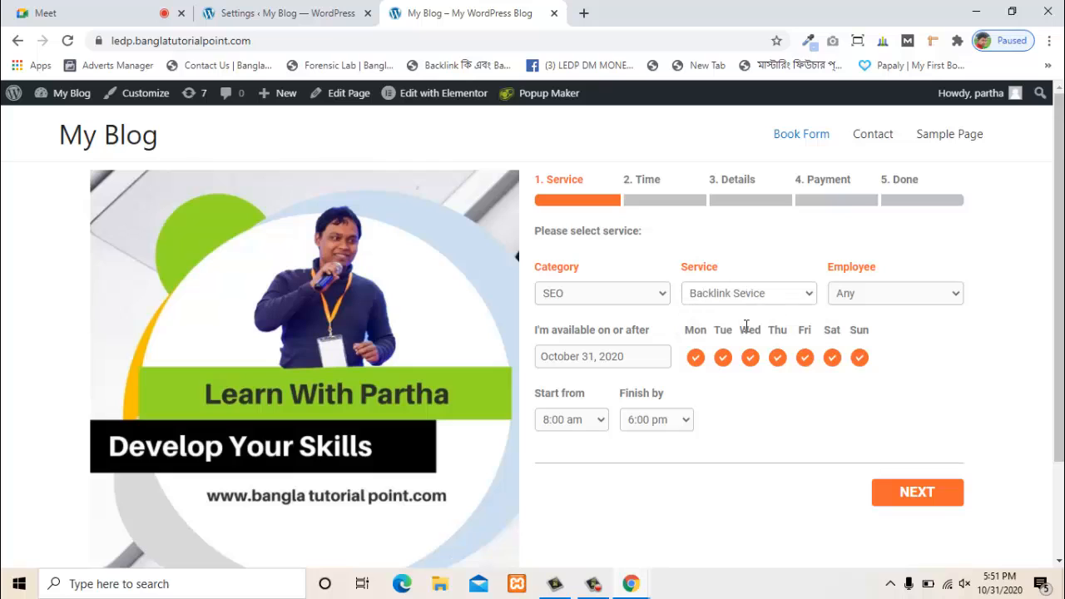
pyautogui.click(889, 300)
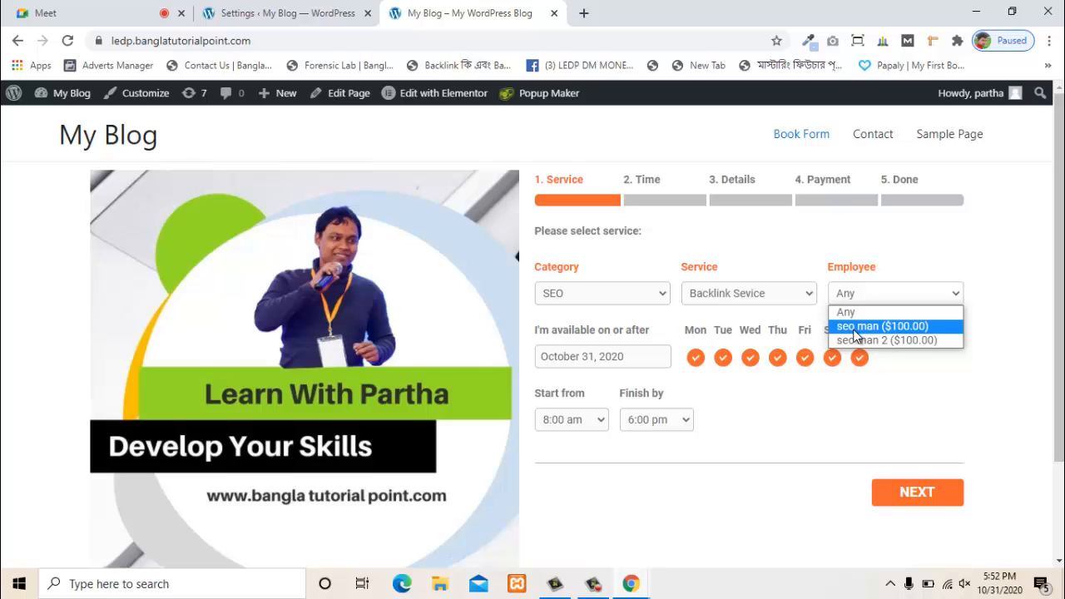
pyautogui.click(857, 327)
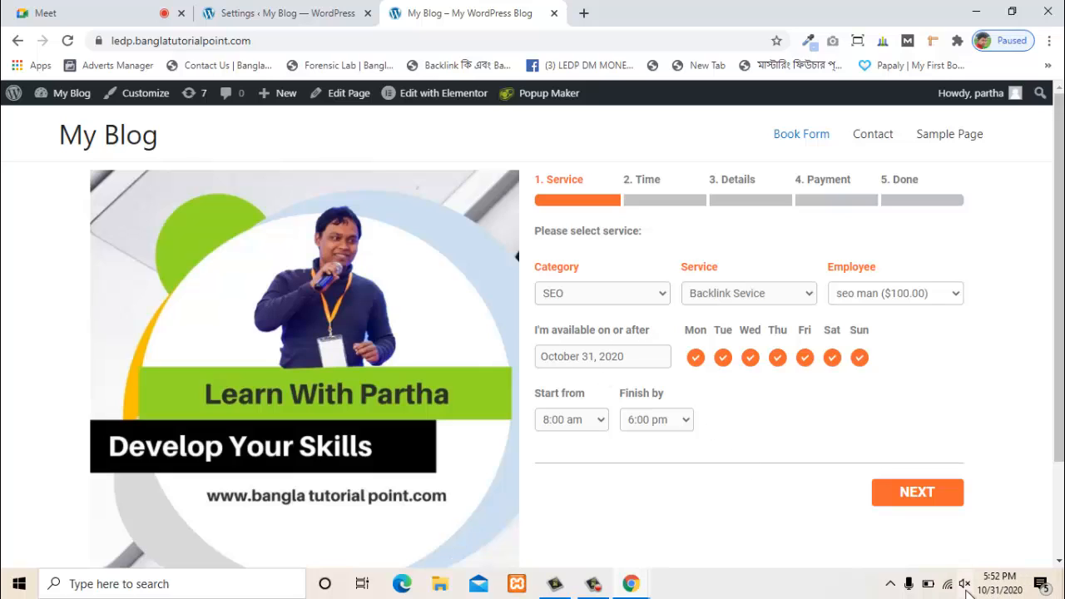
# - Keep October 31, 2020, set availability 9:00 am to 10:00 am, and continue to time slots
pyautogui.moveTo(987, 592)
pyautogui.click(566, 356)
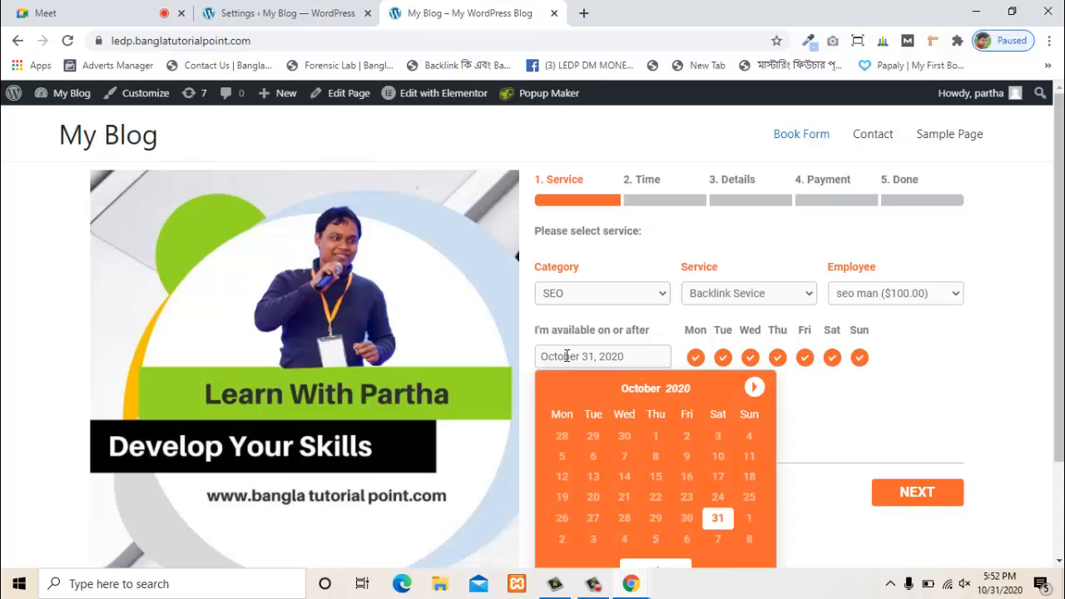
pyautogui.click(805, 413)
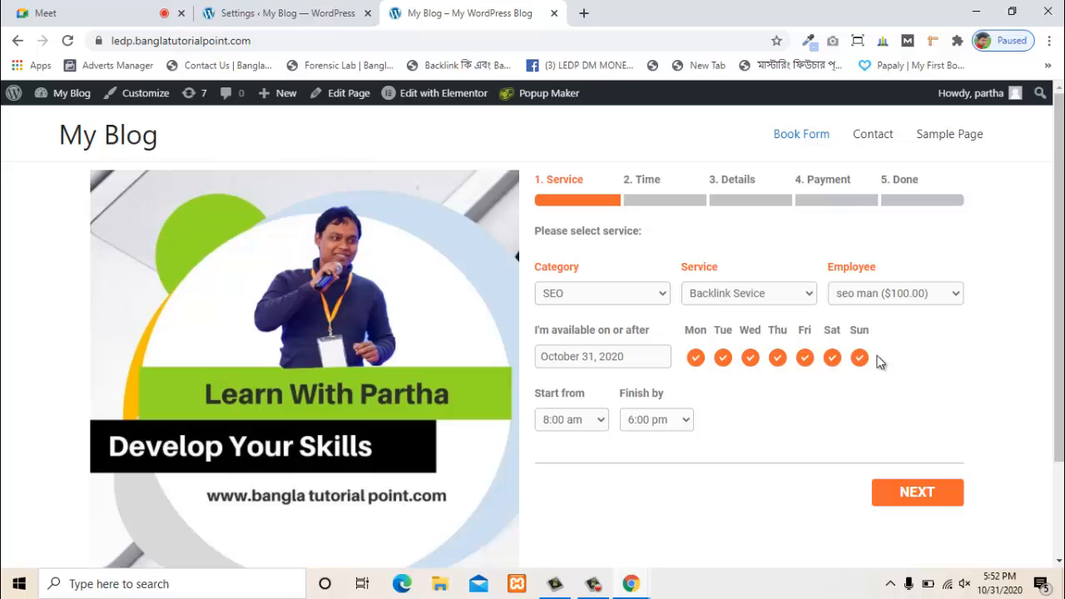
pyautogui.click(573, 420)
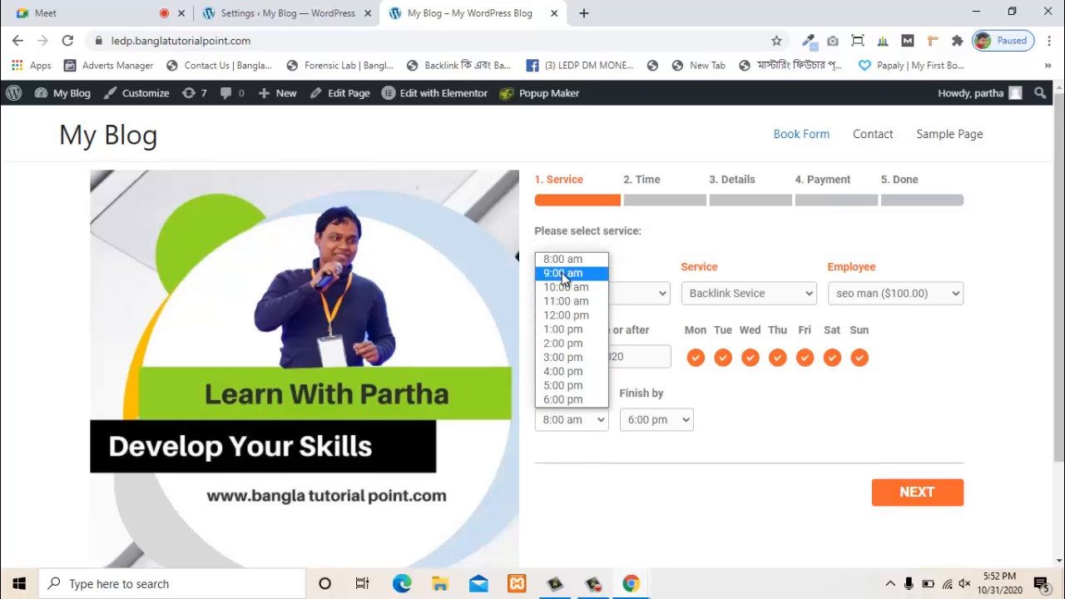
pyautogui.click(563, 274)
pyautogui.click(659, 421)
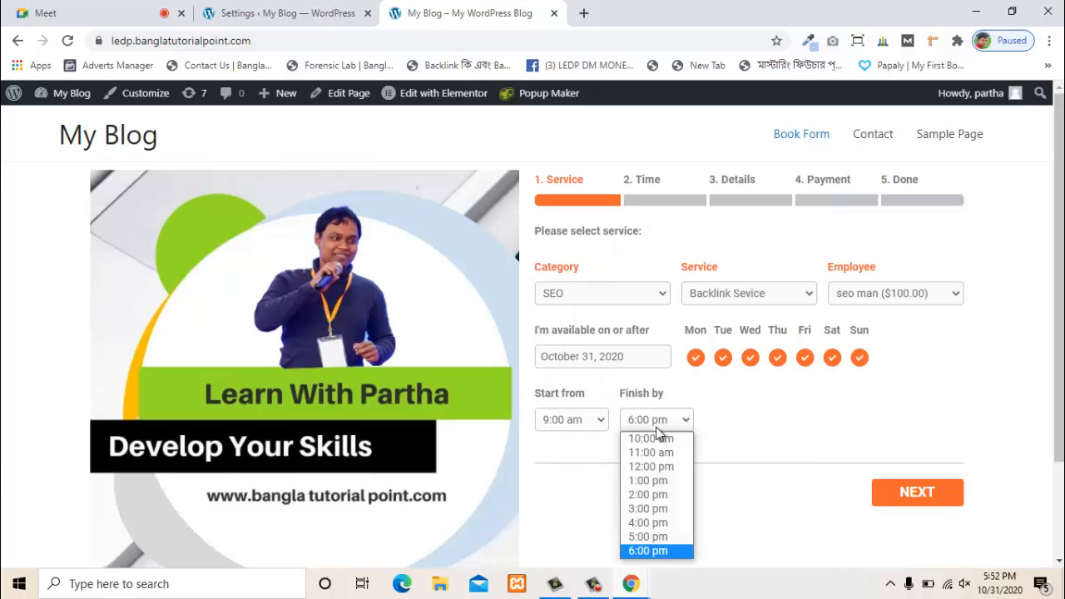
pyautogui.click(654, 436)
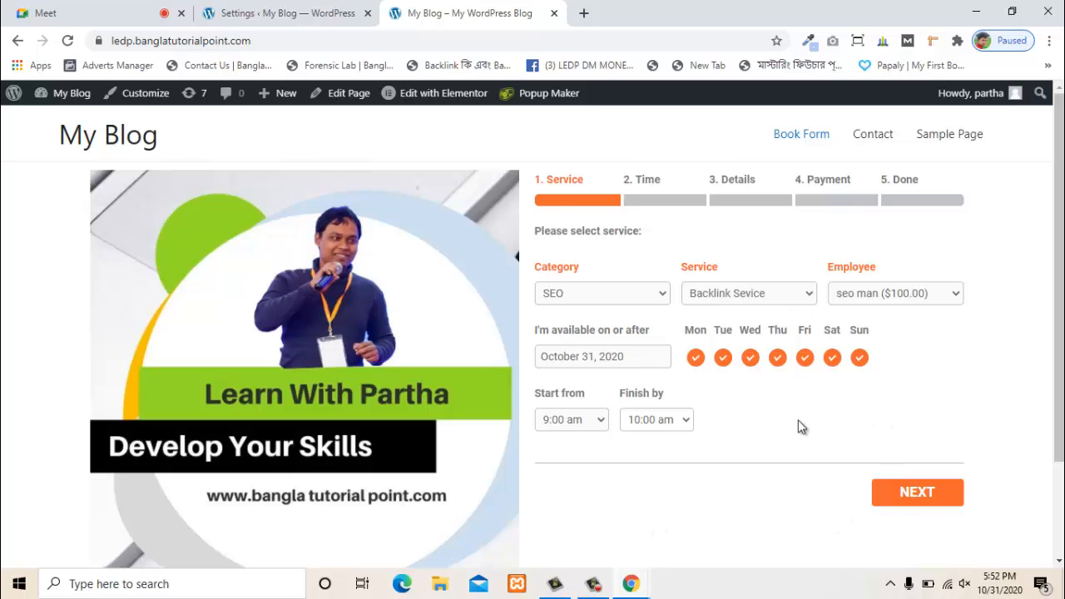
pyautogui.click(900, 494)
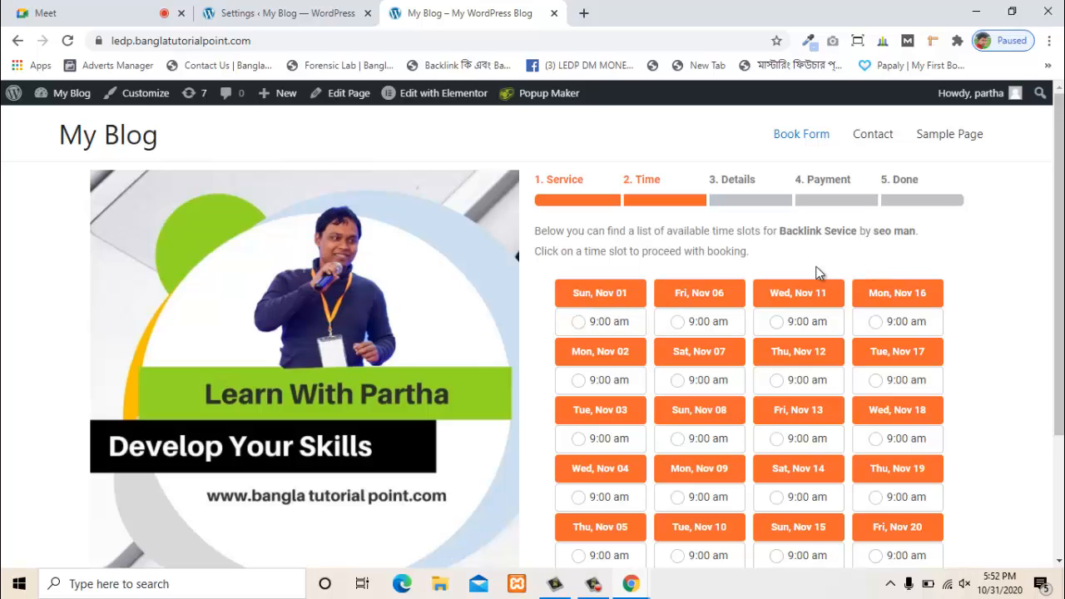
# - Book the Fri Nov 06 9:00 am slot, entering a phone number and note 'hi , i want to backlink Service'
pyautogui.click(664, 333)
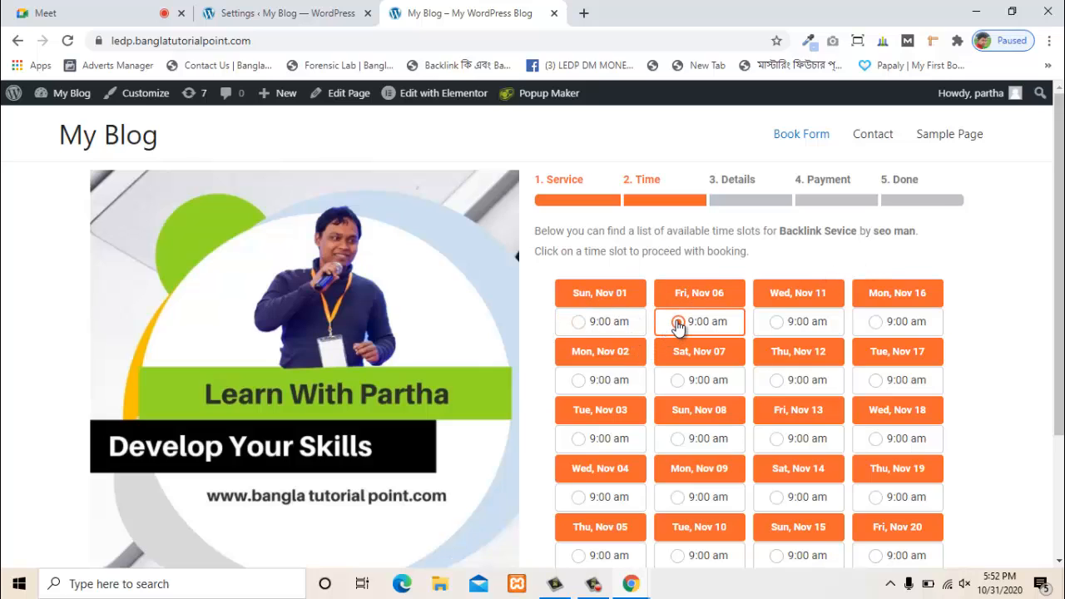
pyautogui.click(679, 324)
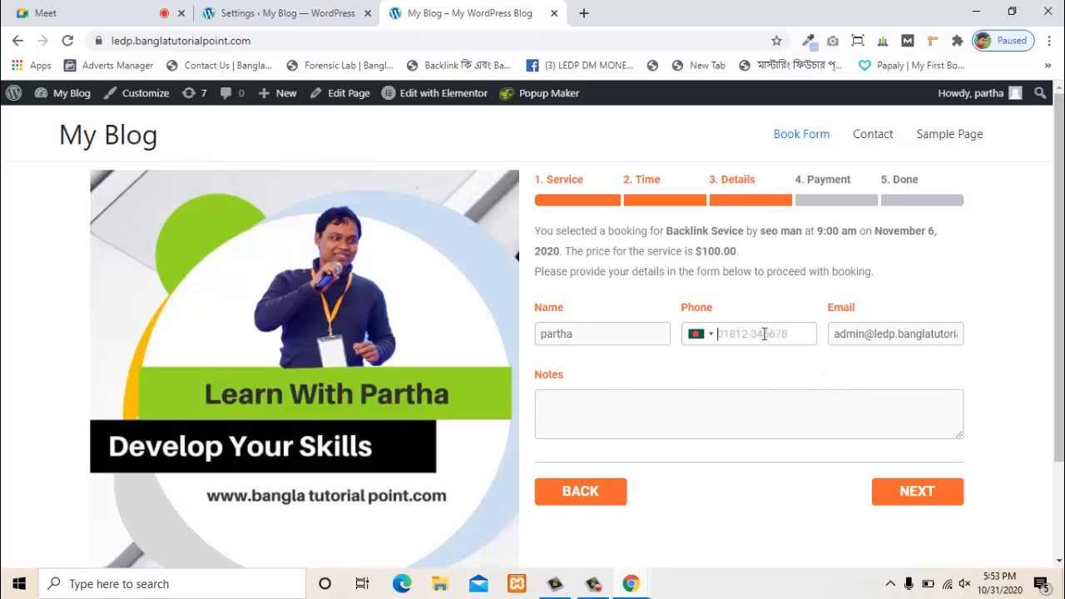
pyautogui.click(764, 334)
pyautogui.write('hi')
pyautogui.write(' , i')
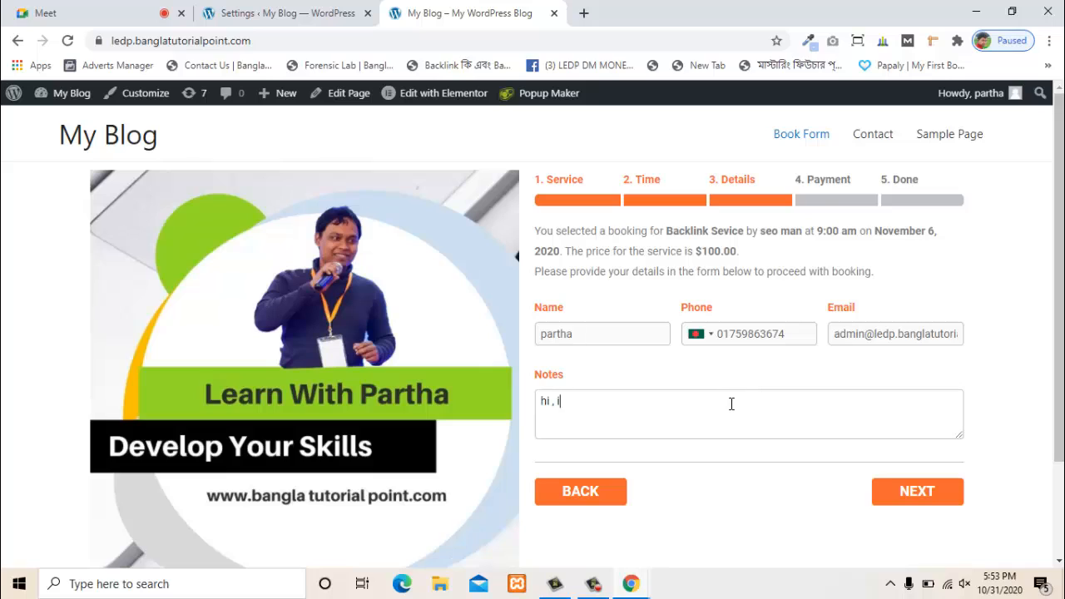
pyautogui.write(' want to backlink Service')
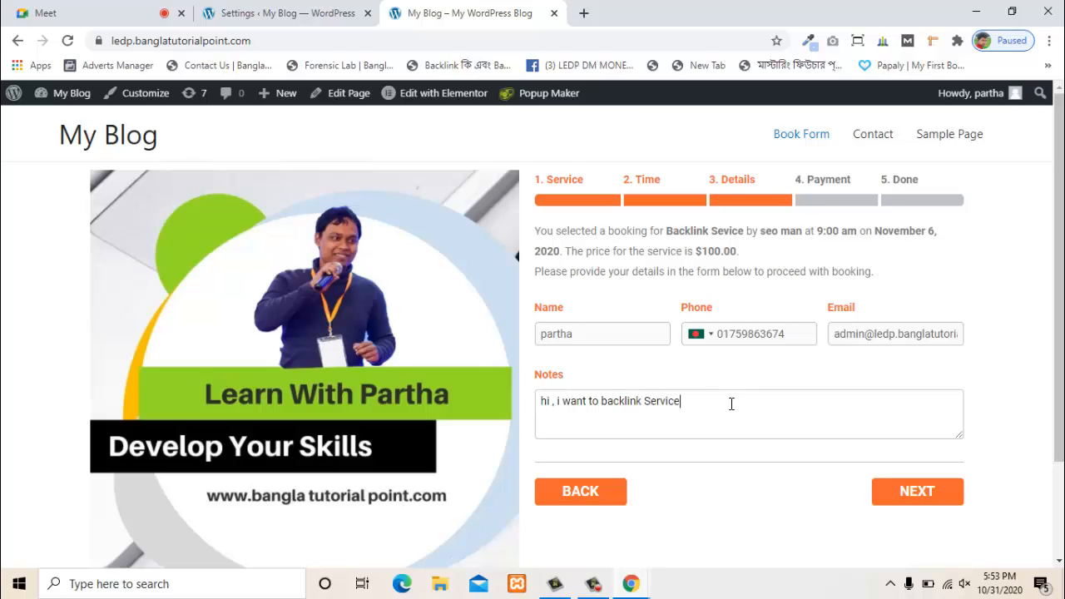
pyautogui.click(890, 492)
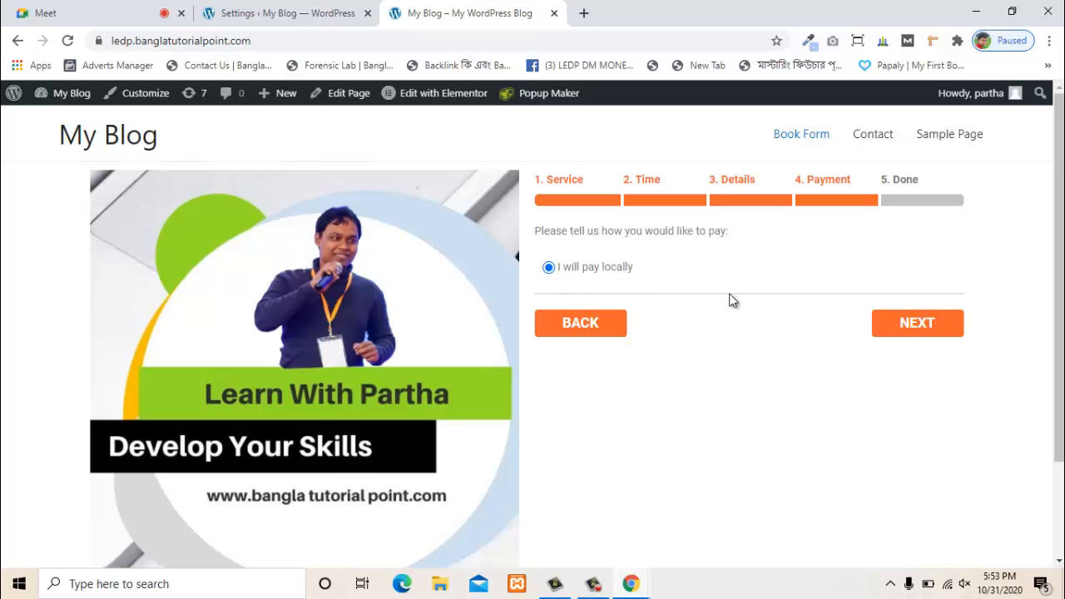
# - Finish the booking with local payment, highlight the confirmation message, and return to Bookly settings
pyautogui.click(931, 338)
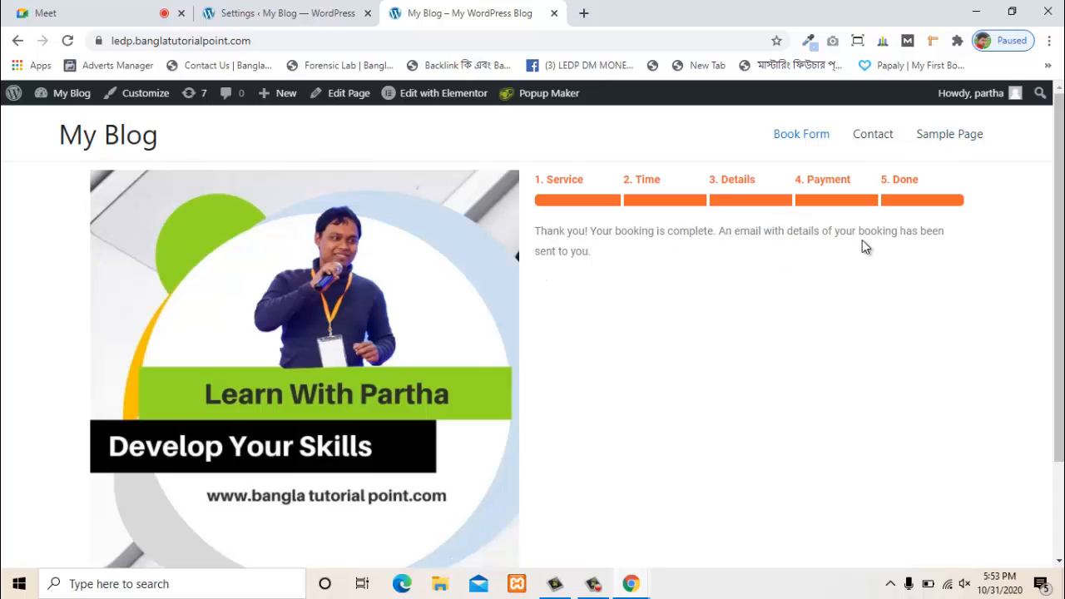
pyautogui.moveTo(793, 232); pyautogui.dragTo(918, 236)
pyautogui.click(946, 240)
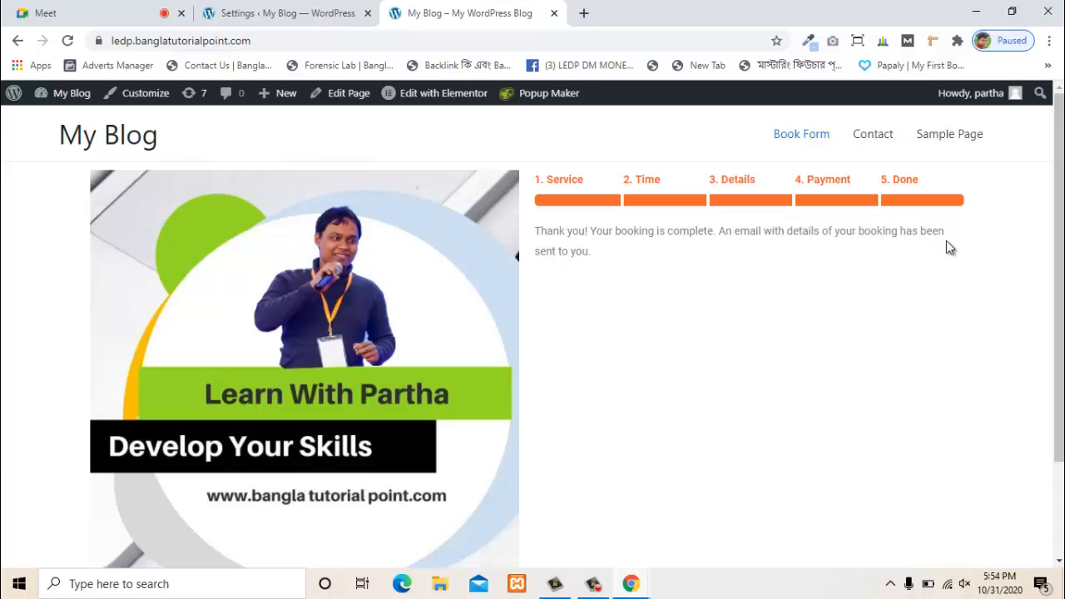
pyautogui.tripleClick(568, 250)
pyautogui.click(675, 260)
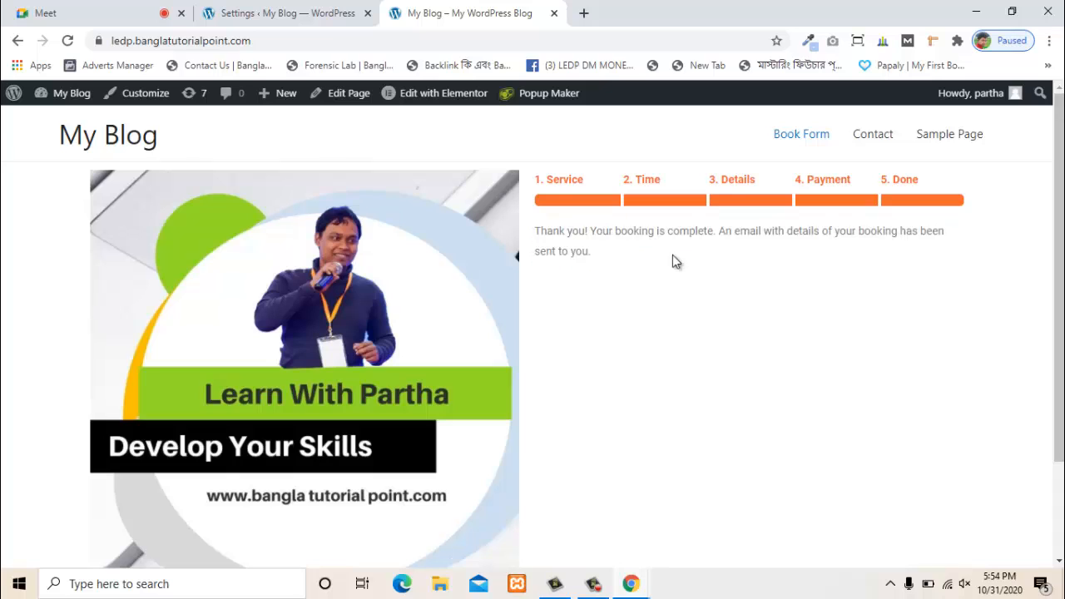
pyautogui.moveTo(722, 233); pyautogui.dragTo(836, 251)
pyautogui.click(834, 252)
pyautogui.moveTo(646, 259); pyautogui.dragTo(547, 226)
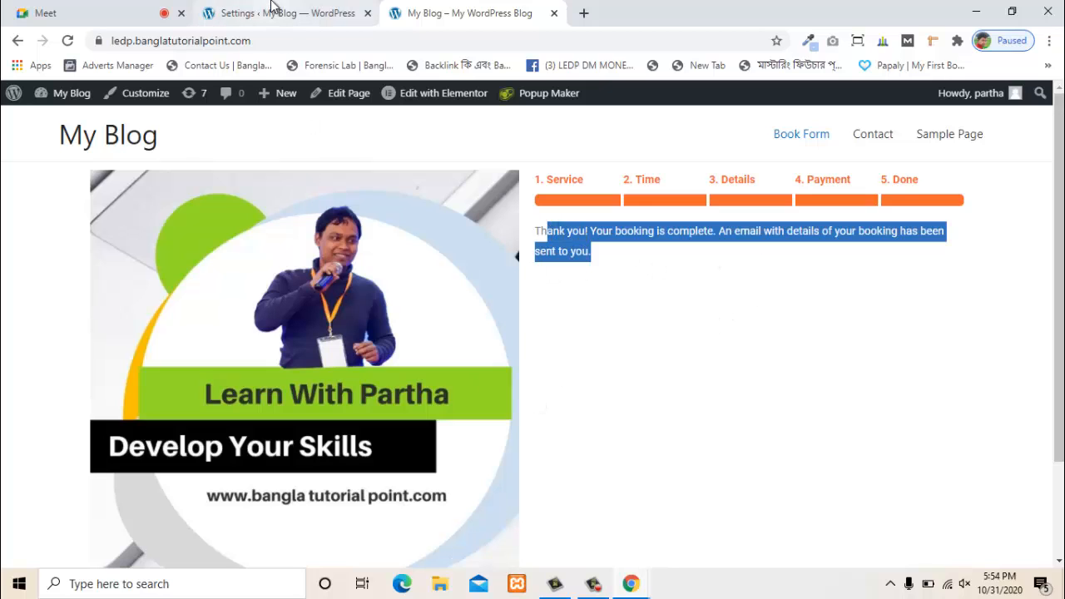
pyautogui.click(271, 10)
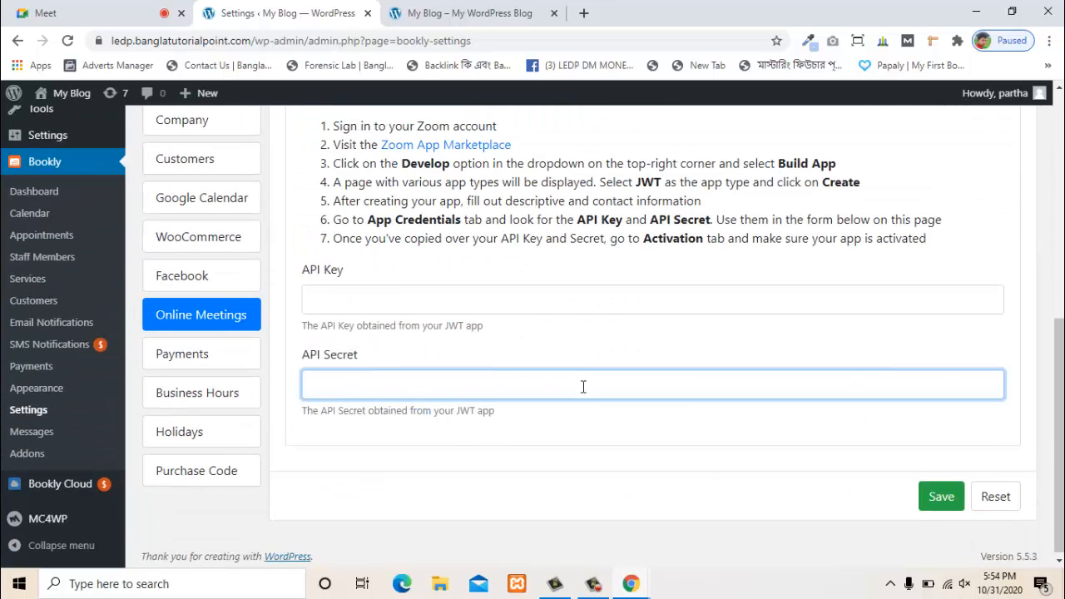
# - Open the Bookly Dashboard and review 1 approved, 0 pending, 1 total appointment and $0.00 revenue
pyautogui.scroll(1, 581, 386)
pyautogui.scroll(-1, 24, 444)
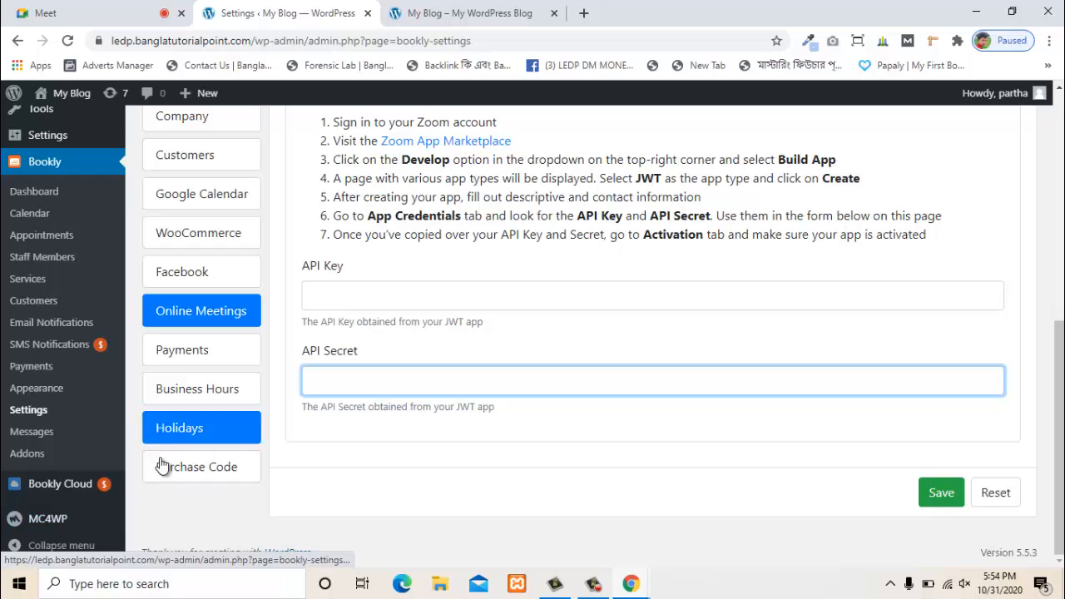
pyautogui.scroll(1, 44, 377)
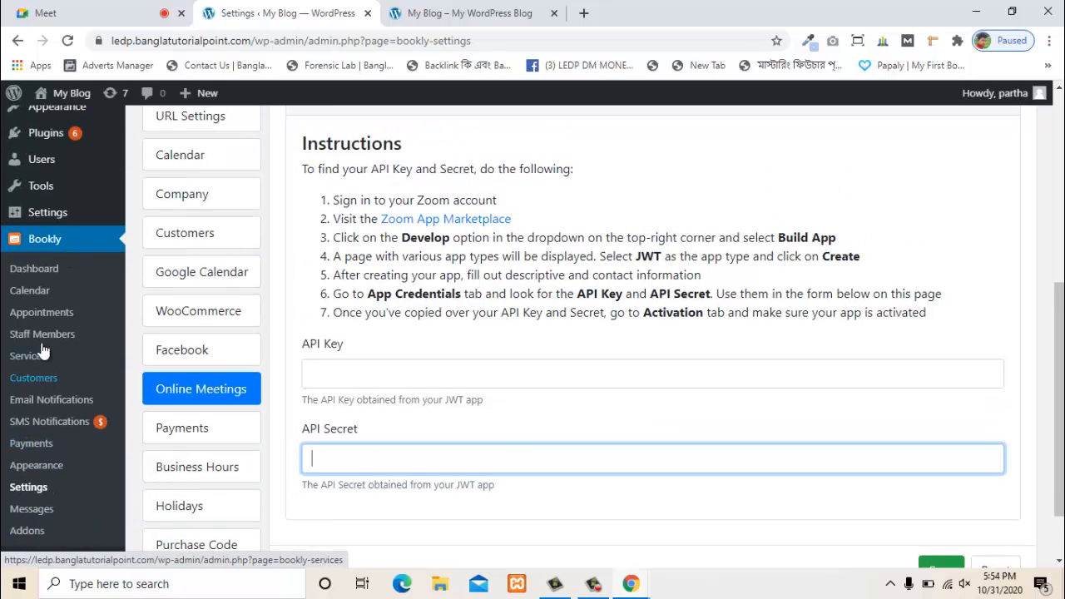
pyautogui.click(50, 270)
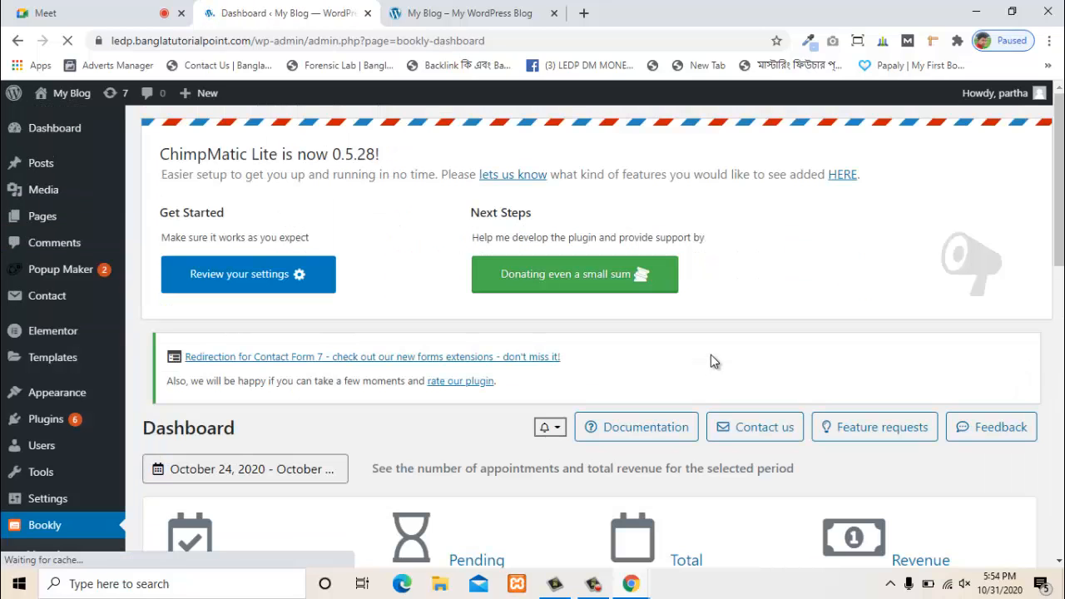
pyautogui.scroll(-3, 711, 355)
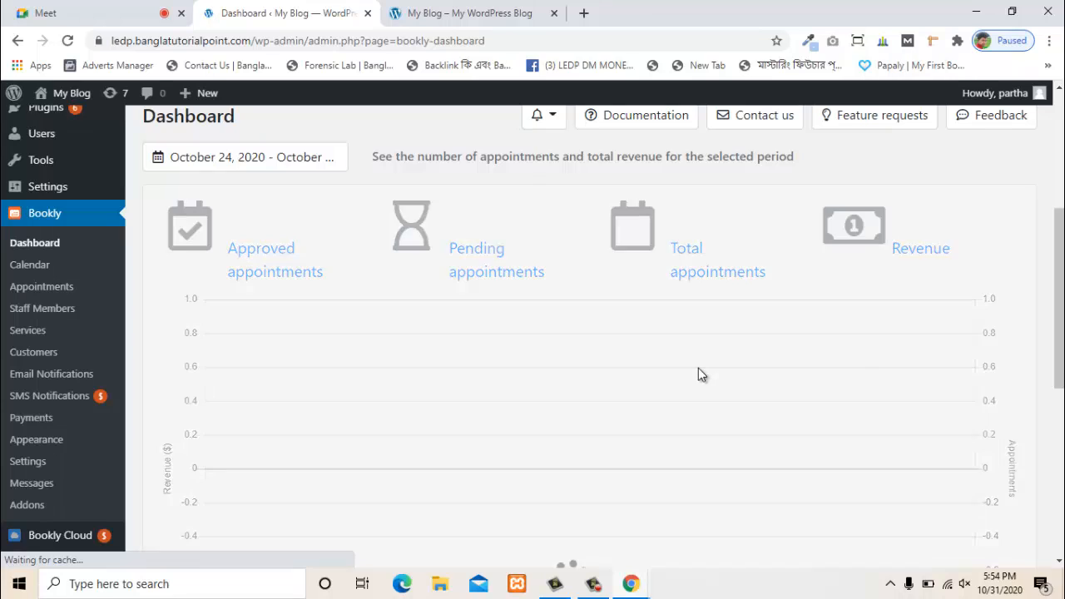
pyautogui.scroll(-1, 699, 369)
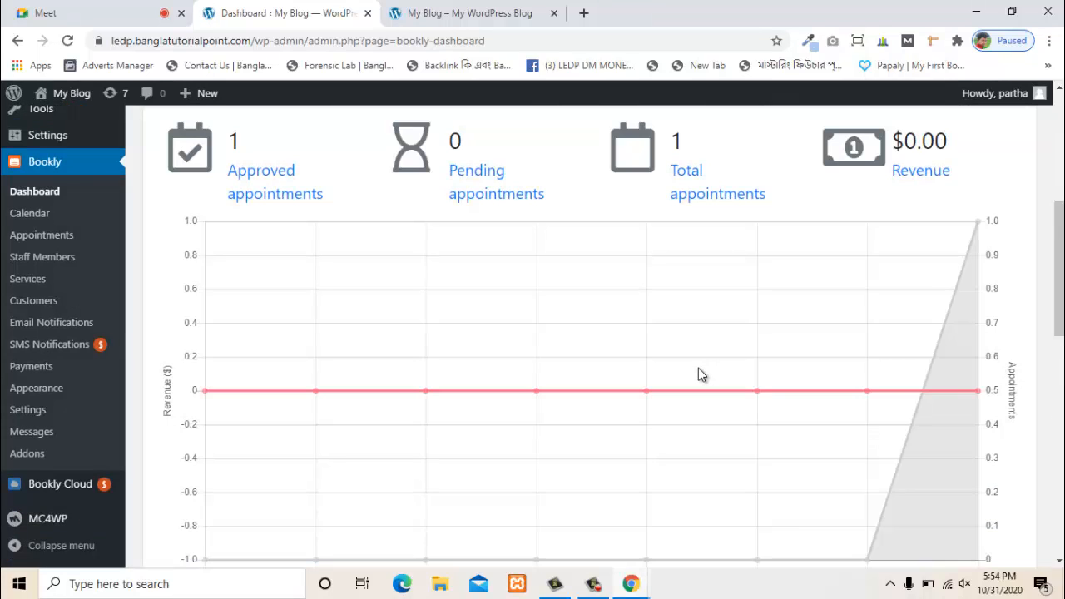
pyautogui.scroll(1, 698, 368)
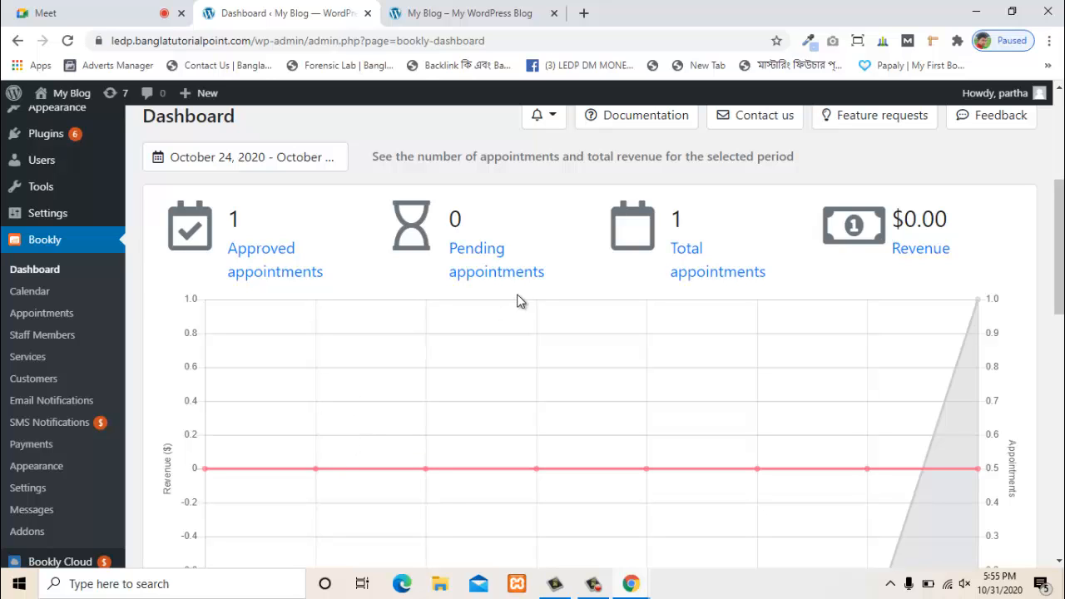
pyautogui.scroll(2, 486, 288)
pyautogui.scroll(-1, 486, 288)
# - Open the appointments list and edit the November 6 Backlink Sevice appointment
pyautogui.click(707, 278)
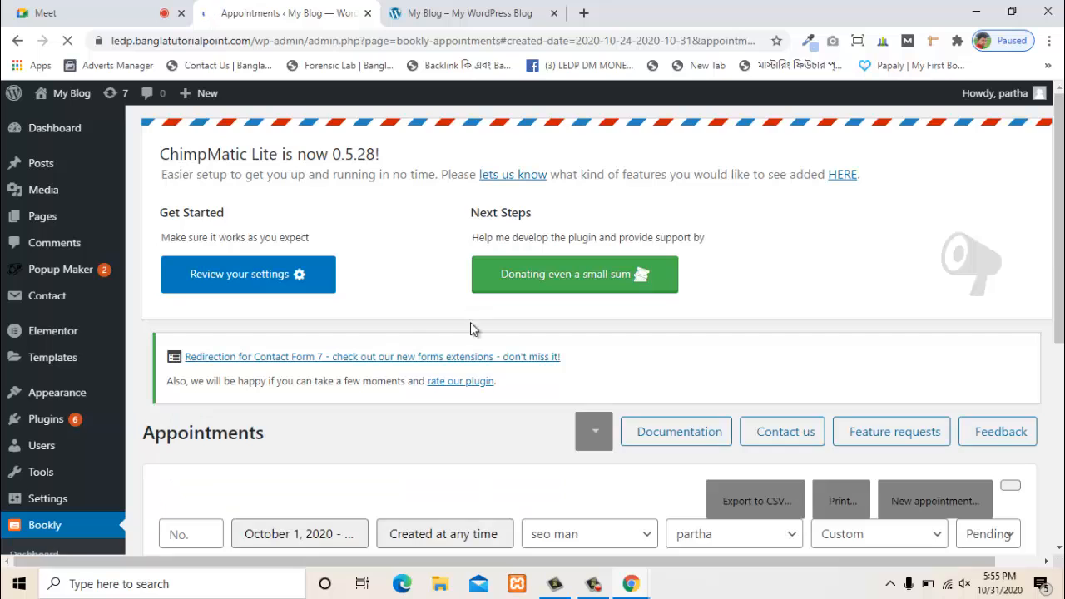
pyautogui.scroll(-3, 574, 332)
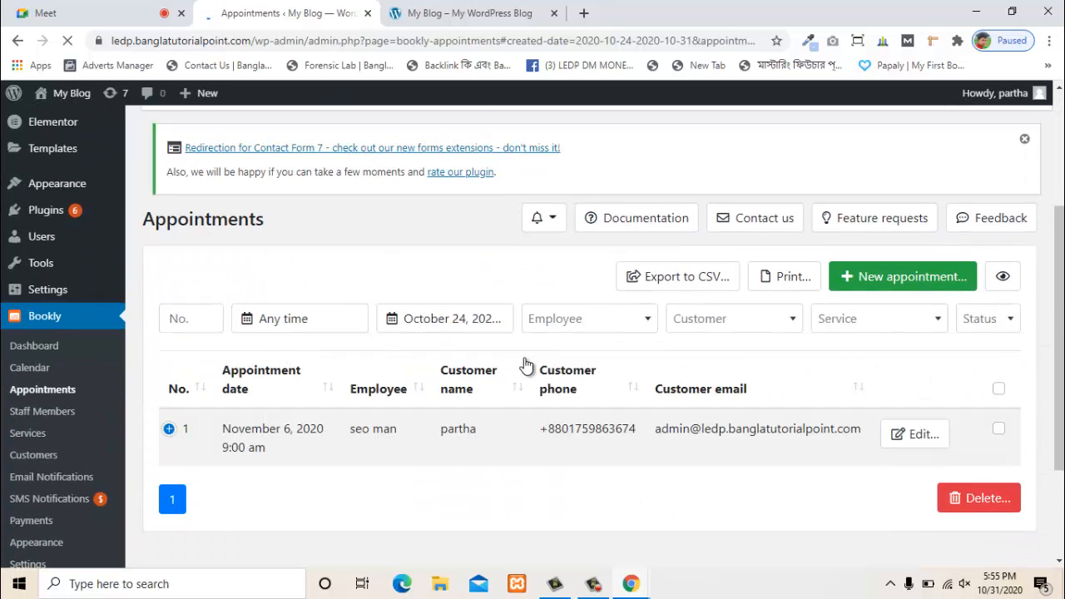
pyautogui.scroll(-2, 483, 380)
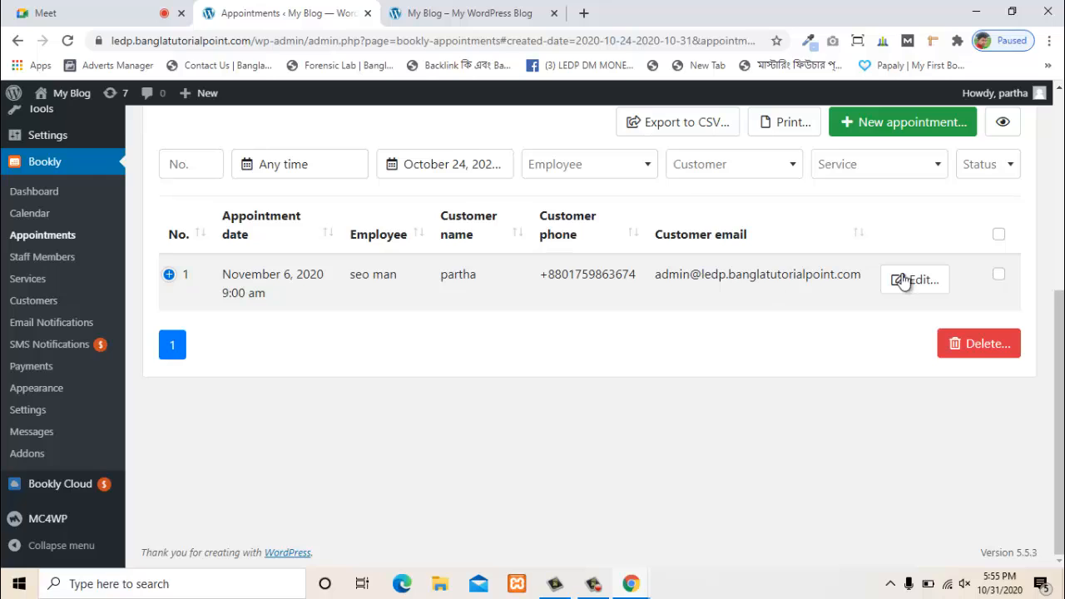
pyautogui.click(998, 277)
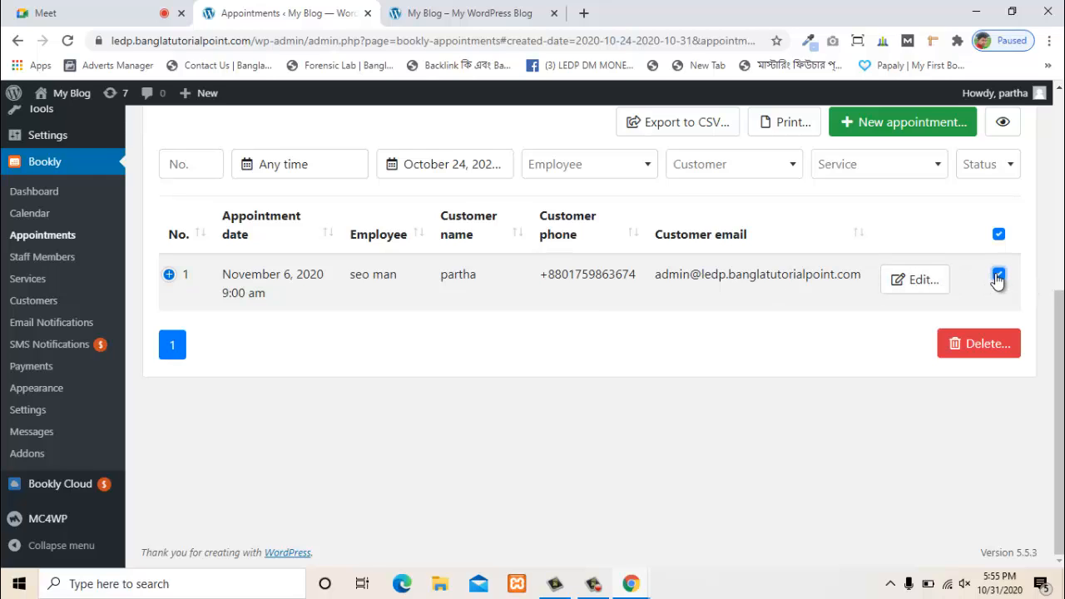
pyautogui.click(997, 276)
pyautogui.click(916, 278)
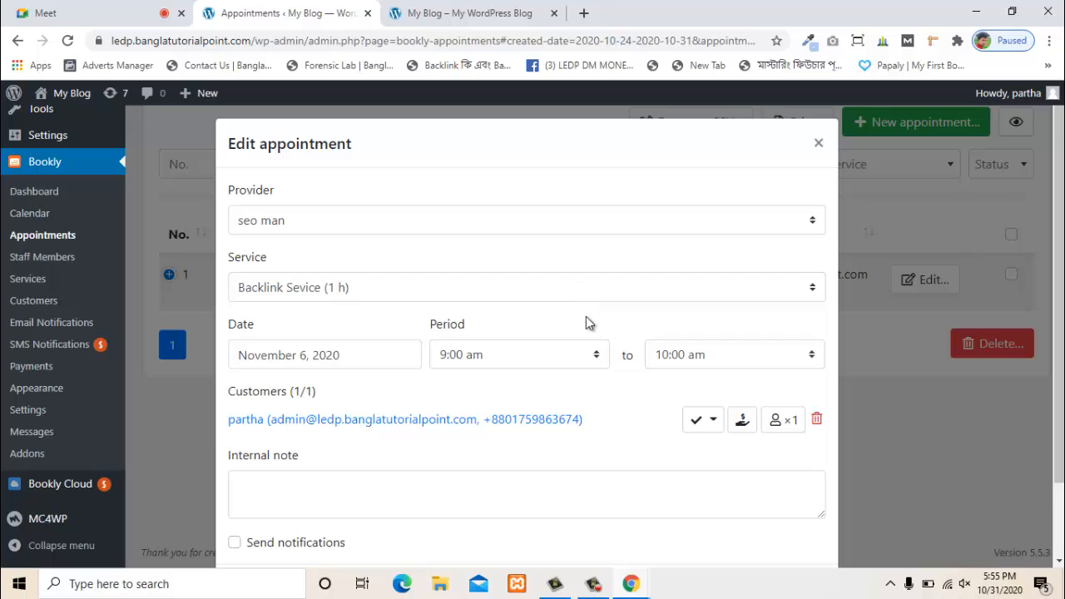
pyautogui.scroll(-2, 728, 415)
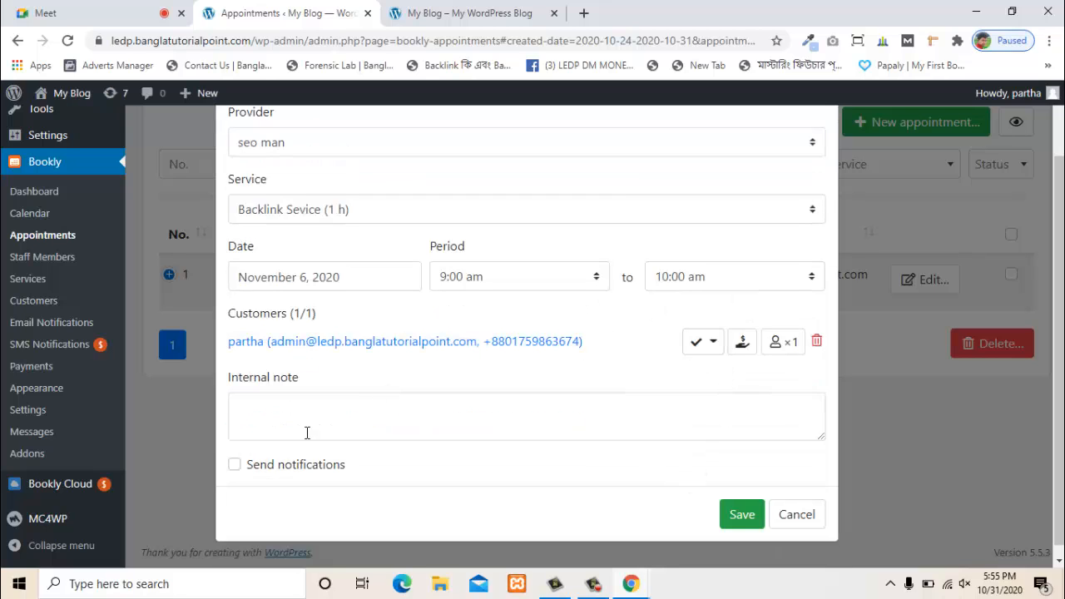
pyautogui.scroll(2, 299, 340)
pyautogui.scroll(-2, 390, 421)
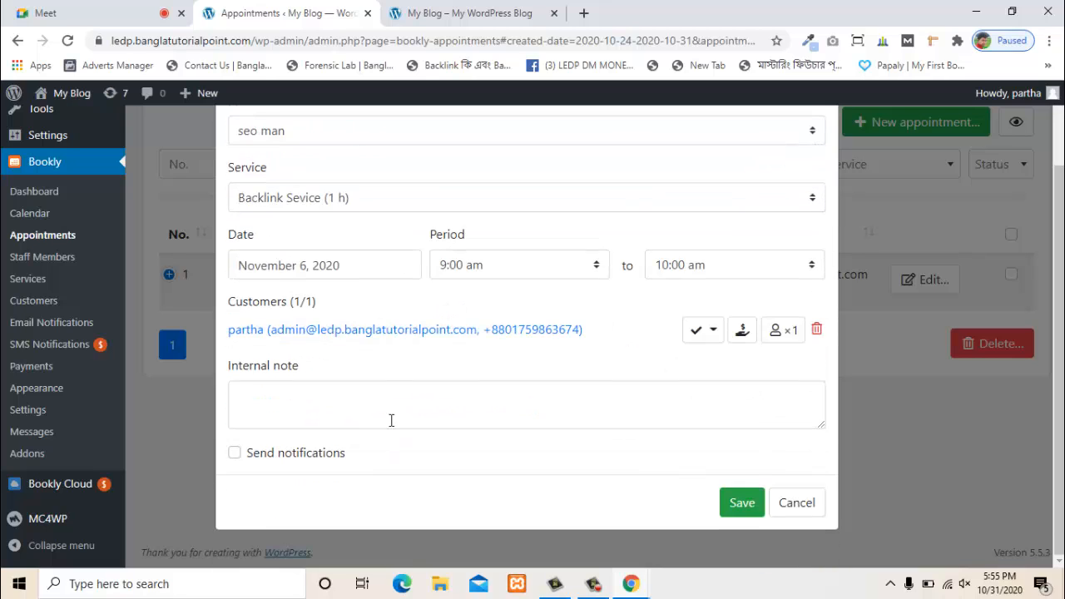
# - Set the customer's appointment status to Approved and tick Send notifications
pyautogui.click(331, 398)
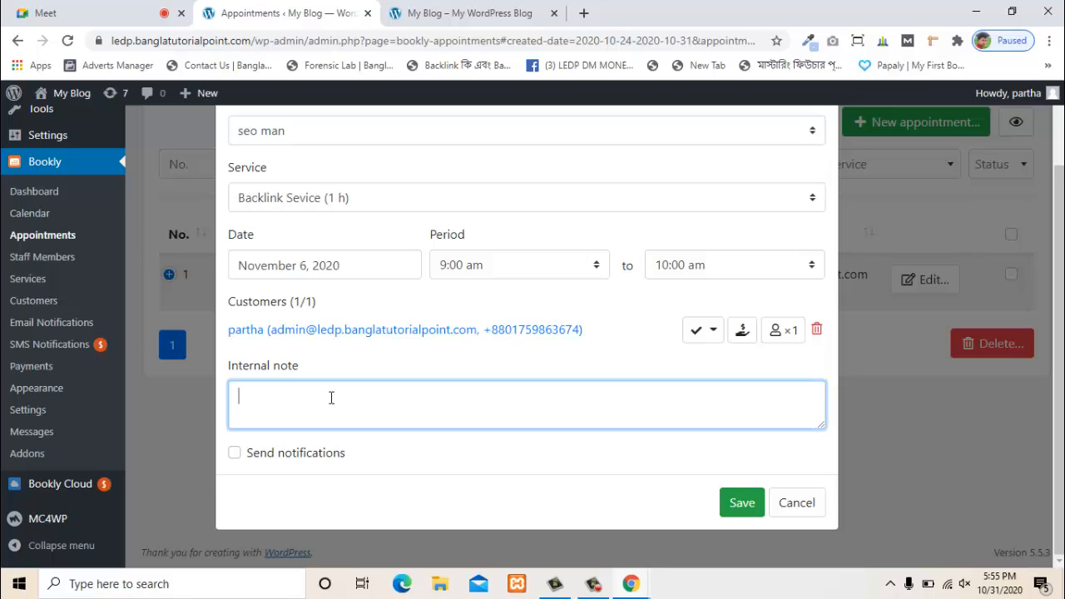
pyautogui.click(713, 339)
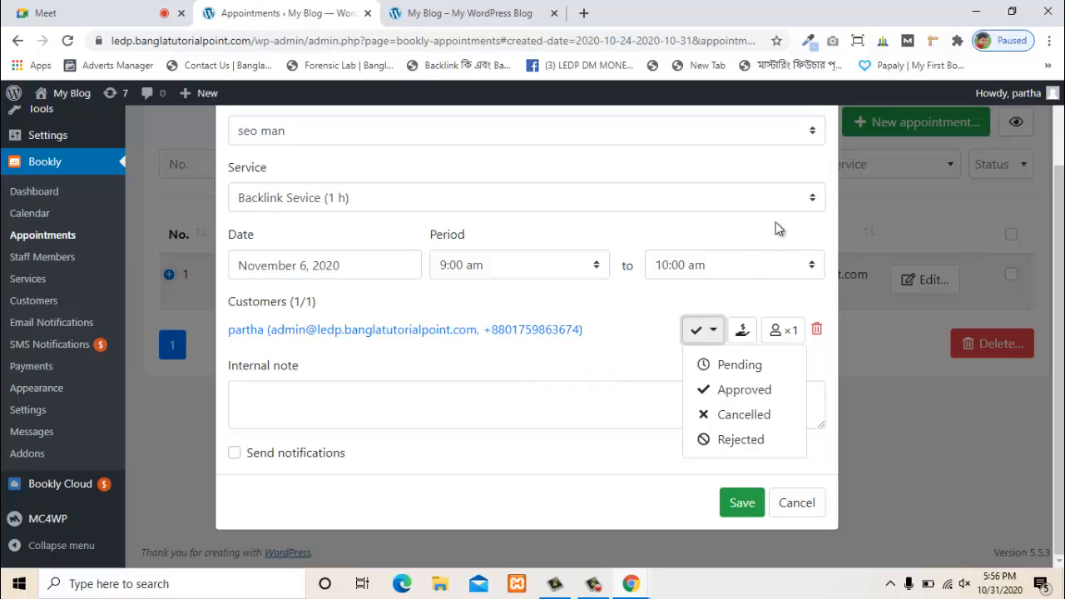
pyautogui.scroll(2, 641, 230)
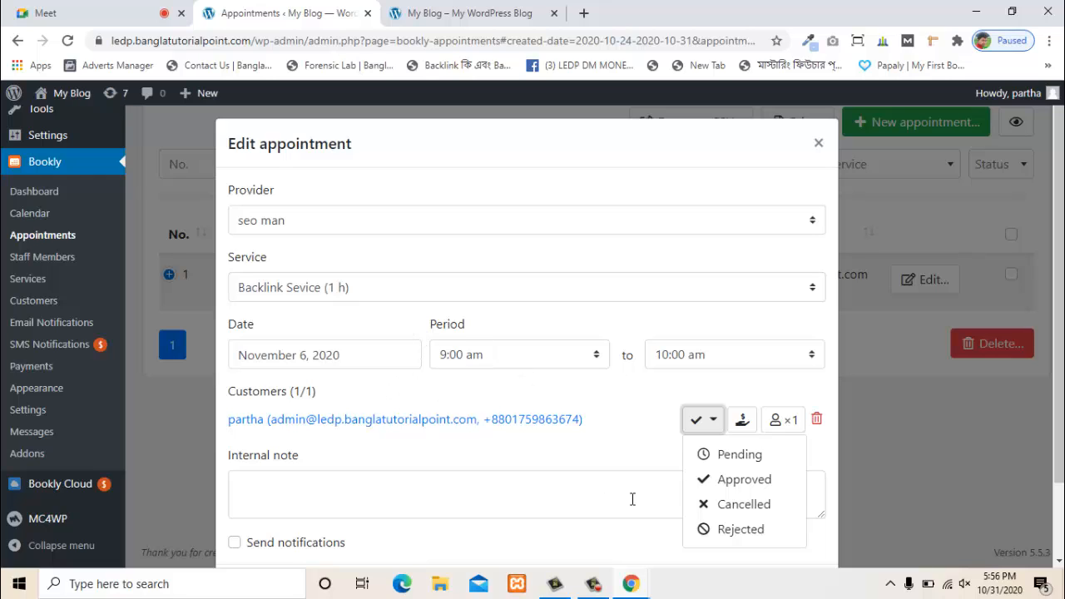
pyautogui.click(728, 487)
pyautogui.scroll(-2, 640, 445)
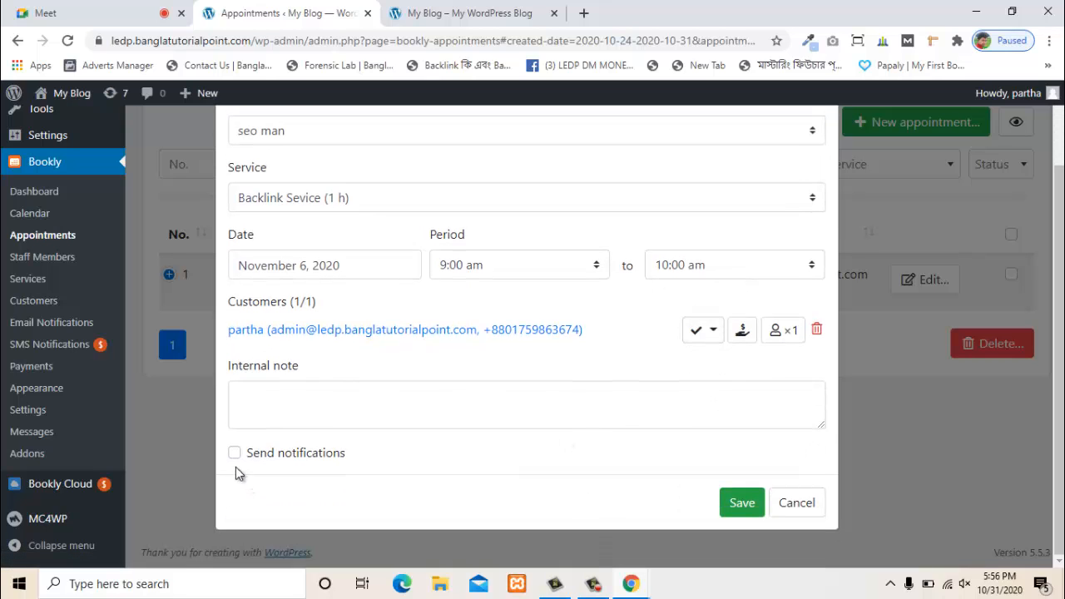
pyautogui.click(259, 459)
# - Type a placeholder internal note on the November 6 appointment and save the changes
pyautogui.click(300, 413)
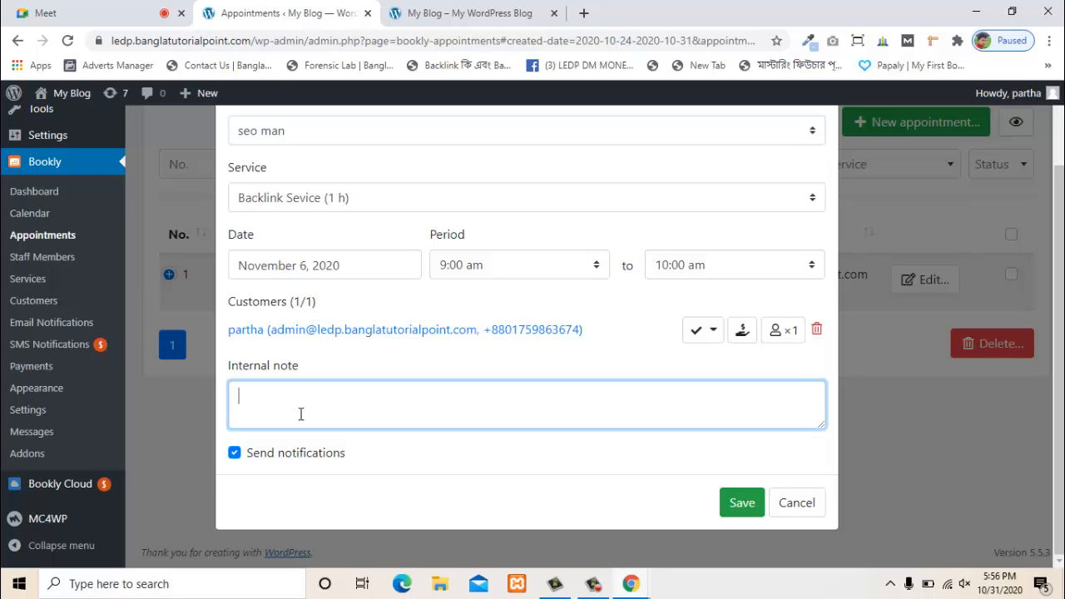
pyautogui.write('yes')
pyautogui.write(', you can')
pyautogui.press('BackSpace')
pyautogui.press('BackSpace')
pyautogui.press('BackSpace')
pyautogui.press('BackSpace')
pyautogui.press('BackSpace')
pyautogui.press('BackSpace')
pyautogui.write('sdfjhska kfaslkfd ksajfdkjaslk;fd jkl;asjfdlk jasldkjf kjasdfk jaskl jklsfdaklfd a')
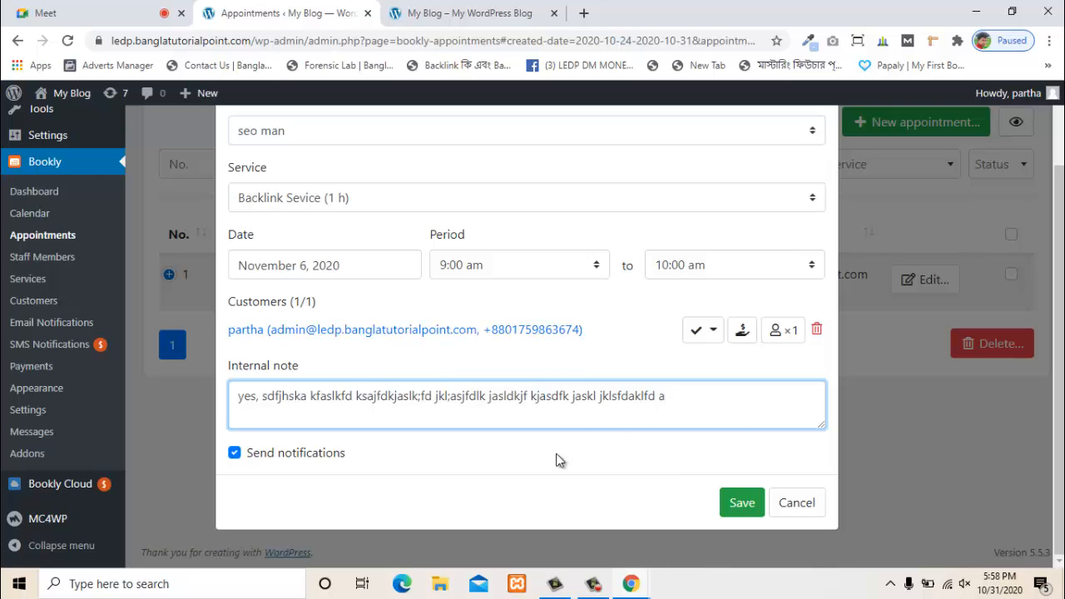
pyautogui.scroll(1, 556, 460)
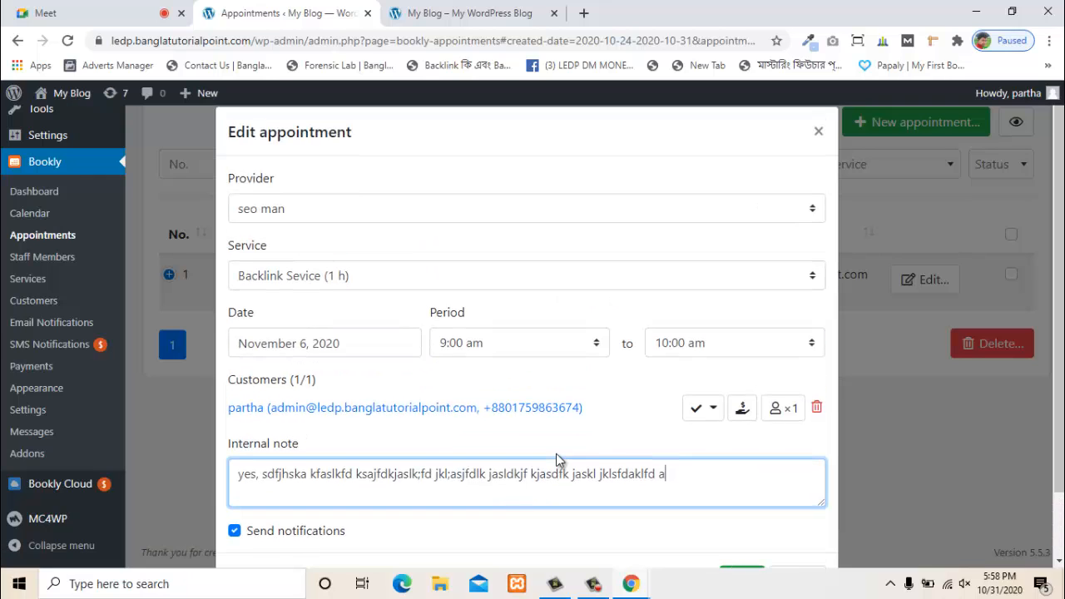
pyautogui.scroll(-1, 556, 460)
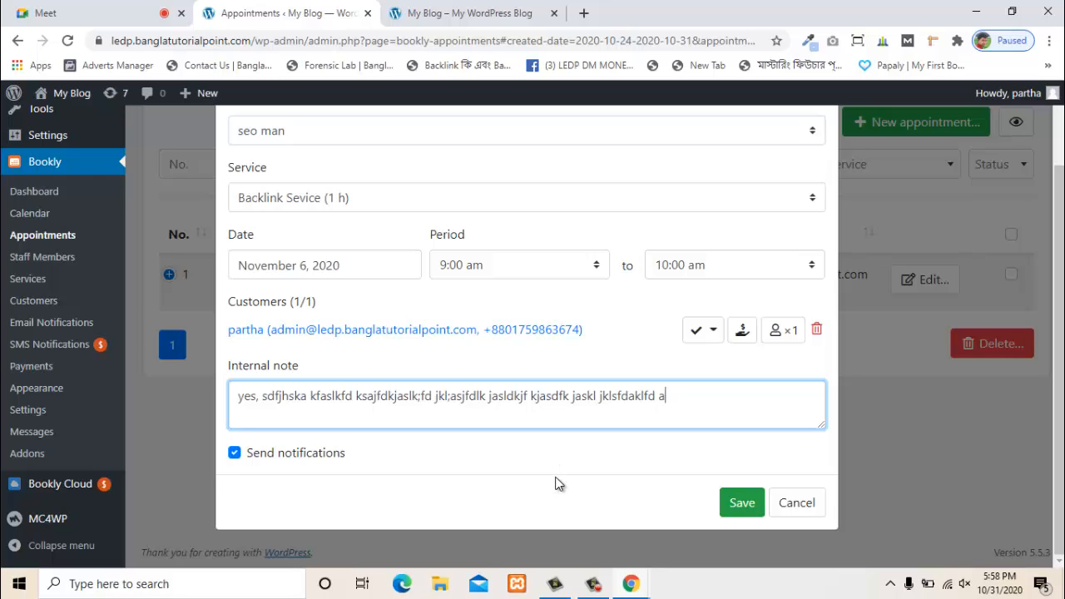
pyautogui.click(731, 499)
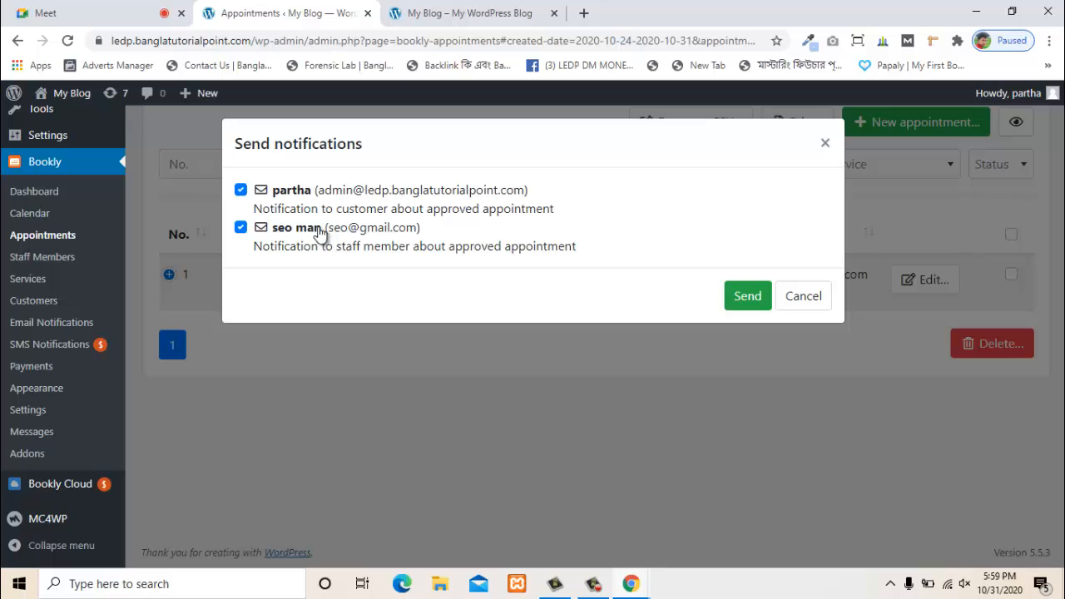
# - Send the approved-appointment notifications to both the customer and the staff member
pyautogui.click(744, 302)
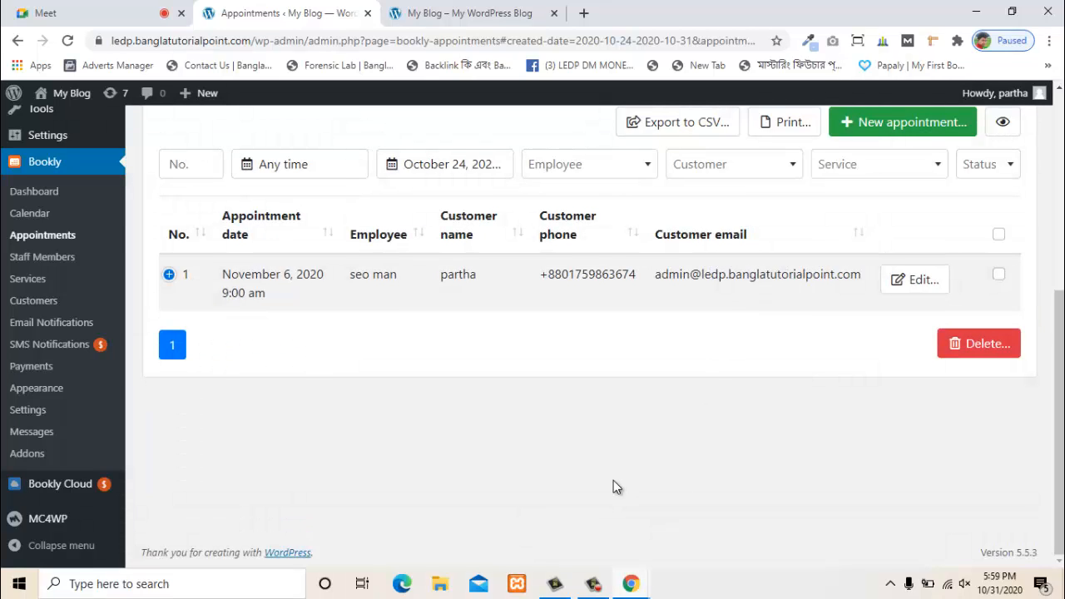
pyautogui.scroll(1, 622, 306)
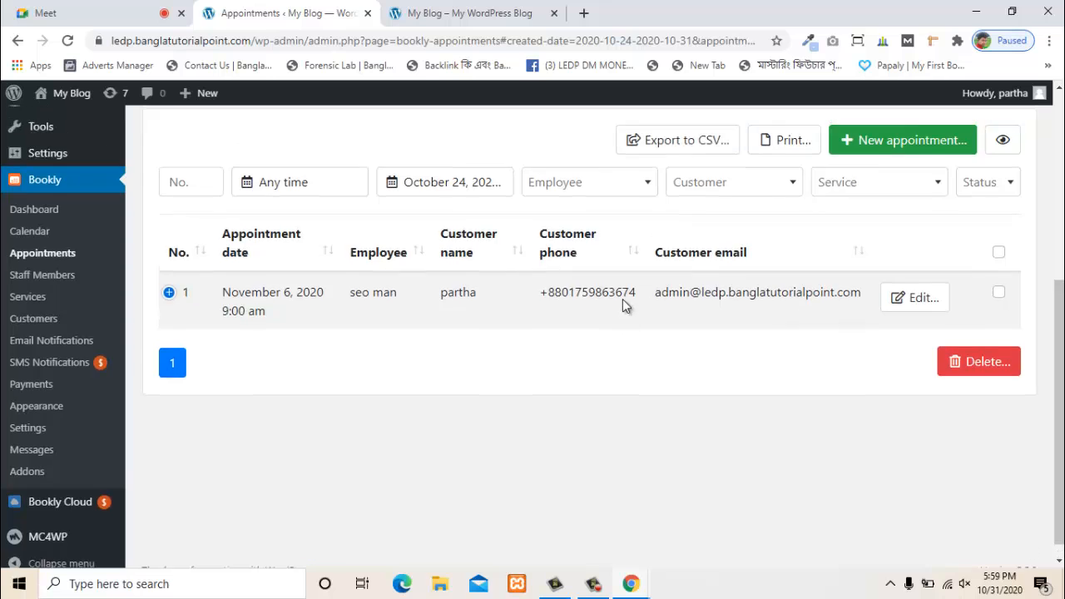
pyautogui.scroll(3, 623, 299)
pyautogui.scroll(-4, 653, 324)
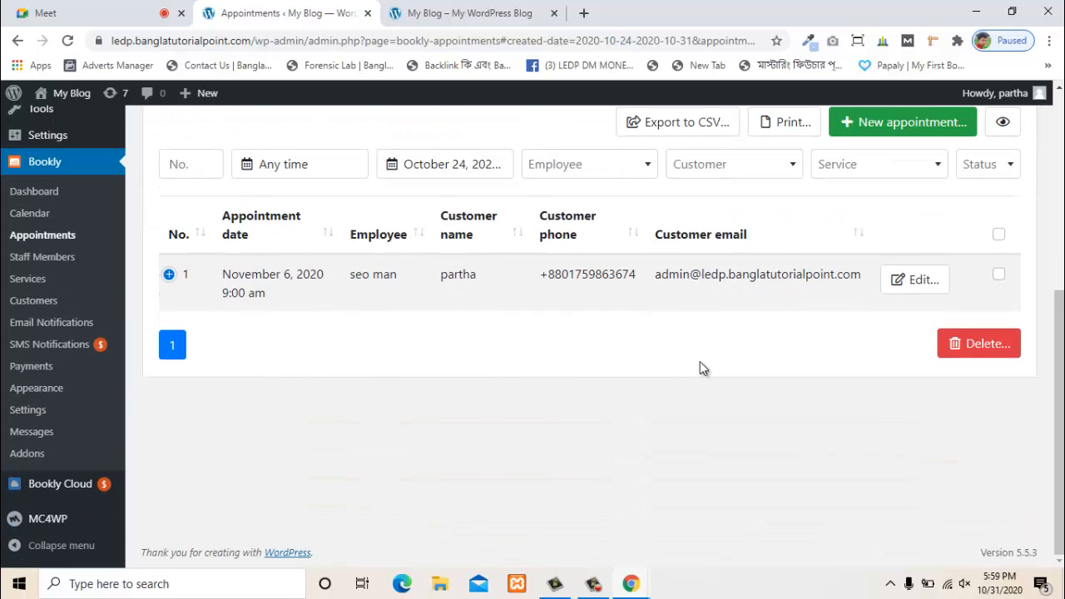
pyautogui.scroll(1, 787, 298)
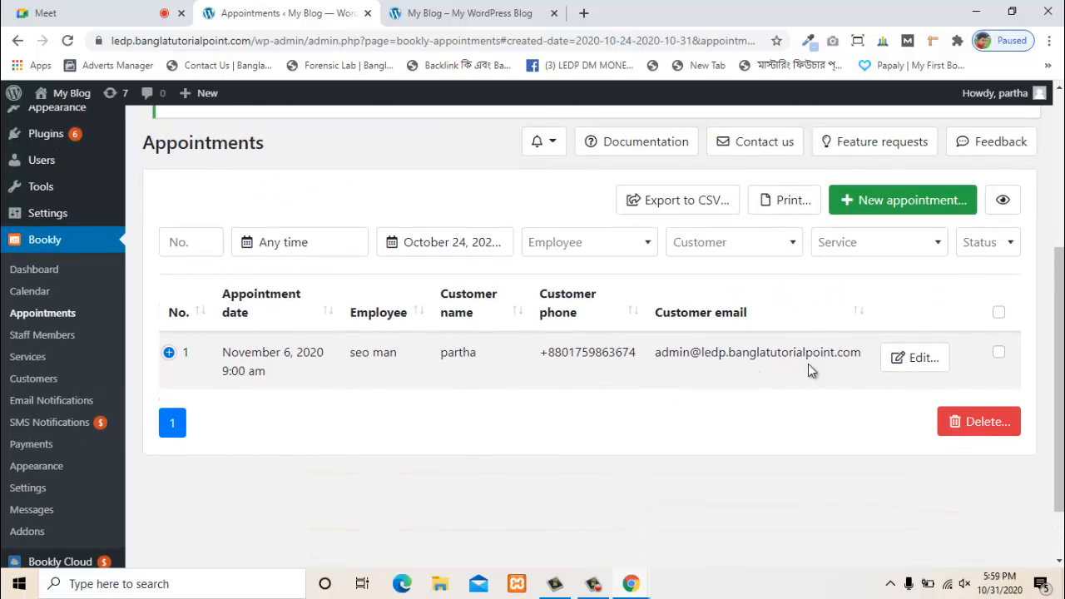
# - Reopen the November 6 appointment and check its customer status is still Approved
pyautogui.click(912, 360)
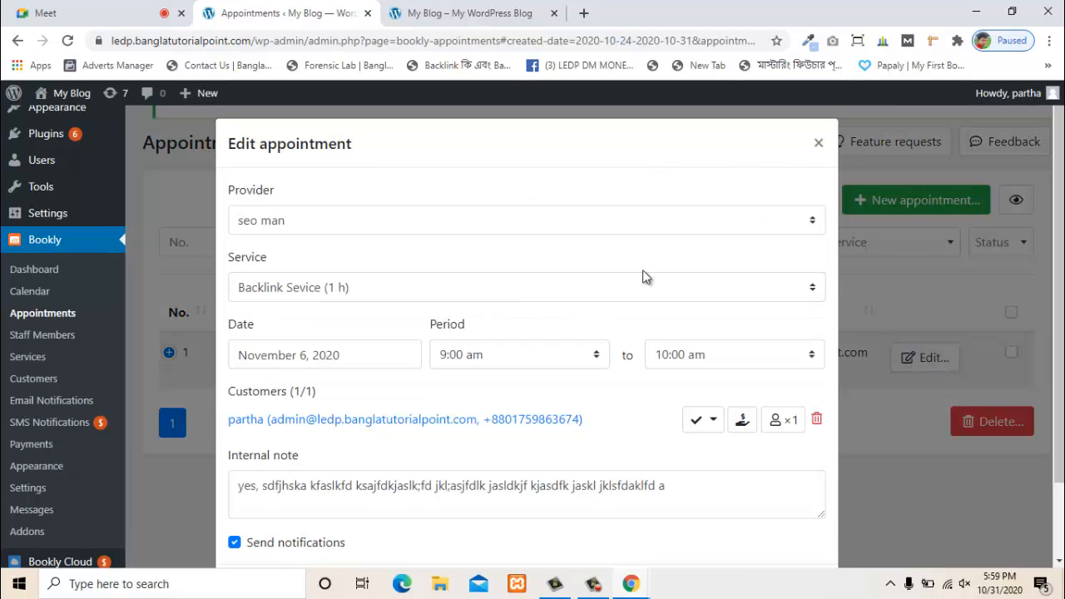
pyautogui.scroll(-2, 606, 411)
pyautogui.click(715, 336)
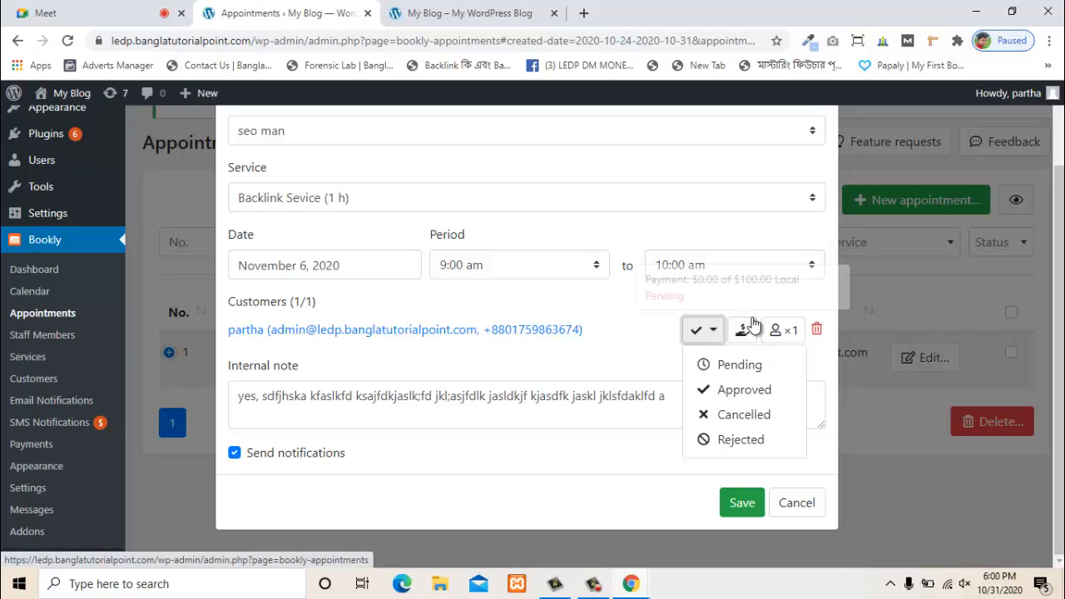
pyautogui.click(715, 348)
pyautogui.moveTo(743, 338)
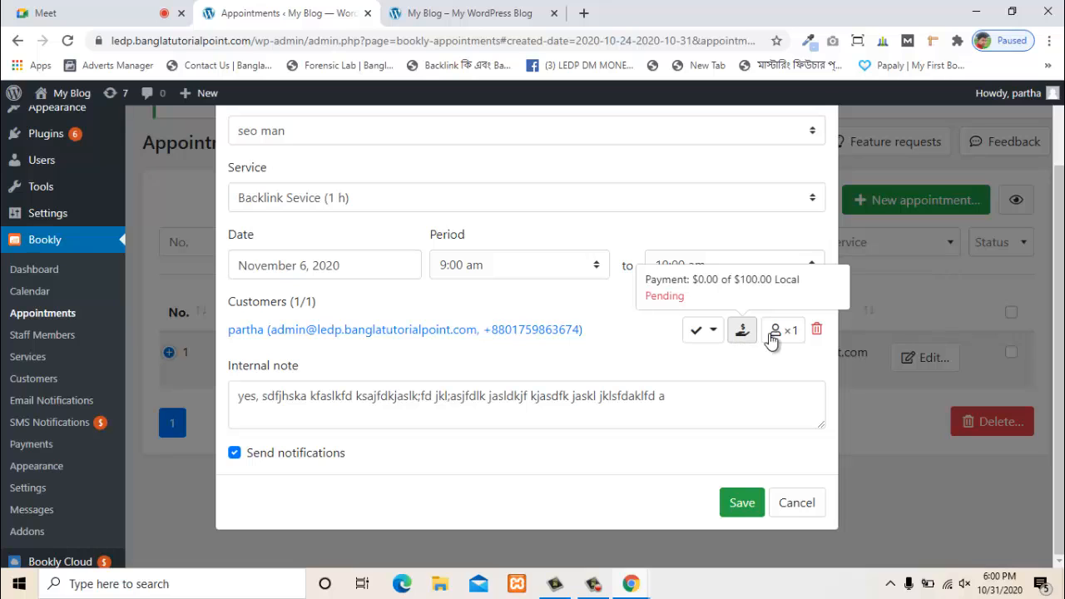
pyautogui.scroll(1, 591, 343)
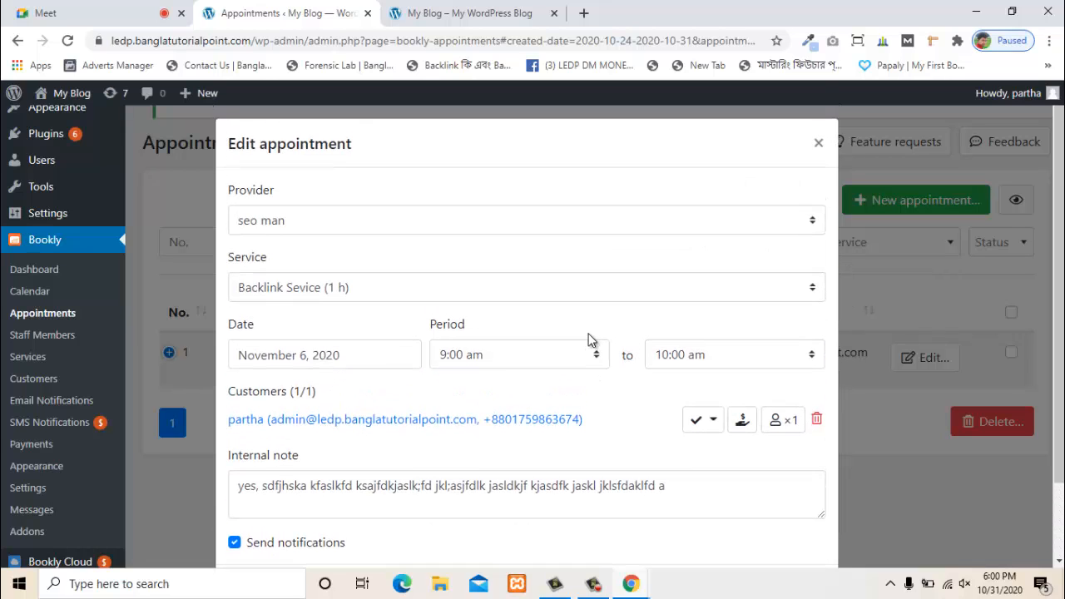
pyautogui.scroll(-1, 590, 334)
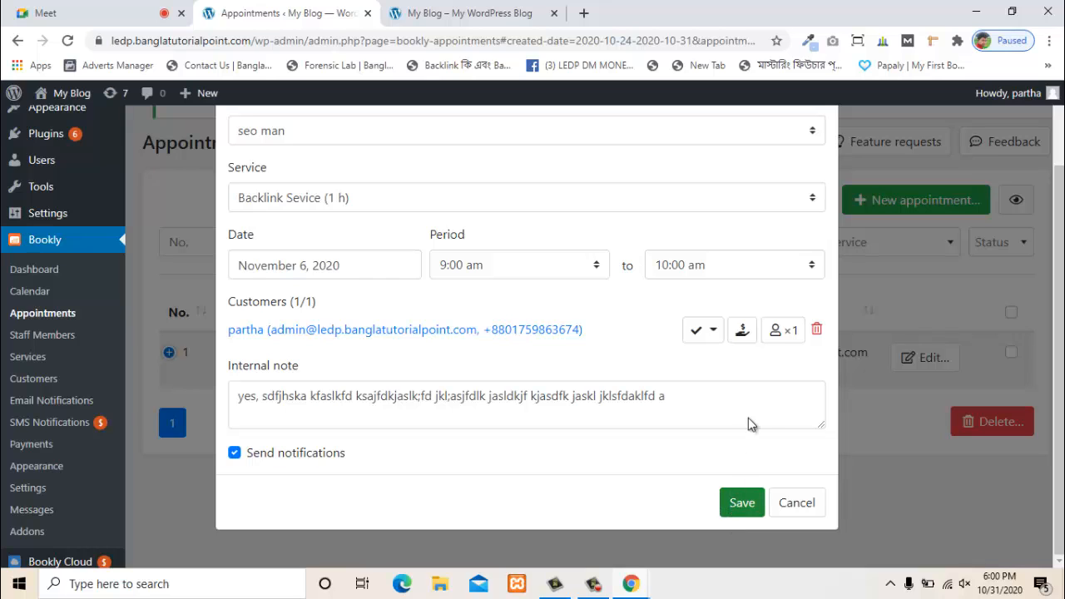
# - Open the appointment's $100.00 payment details and cancel a manual adjustment
pyautogui.click(743, 331)
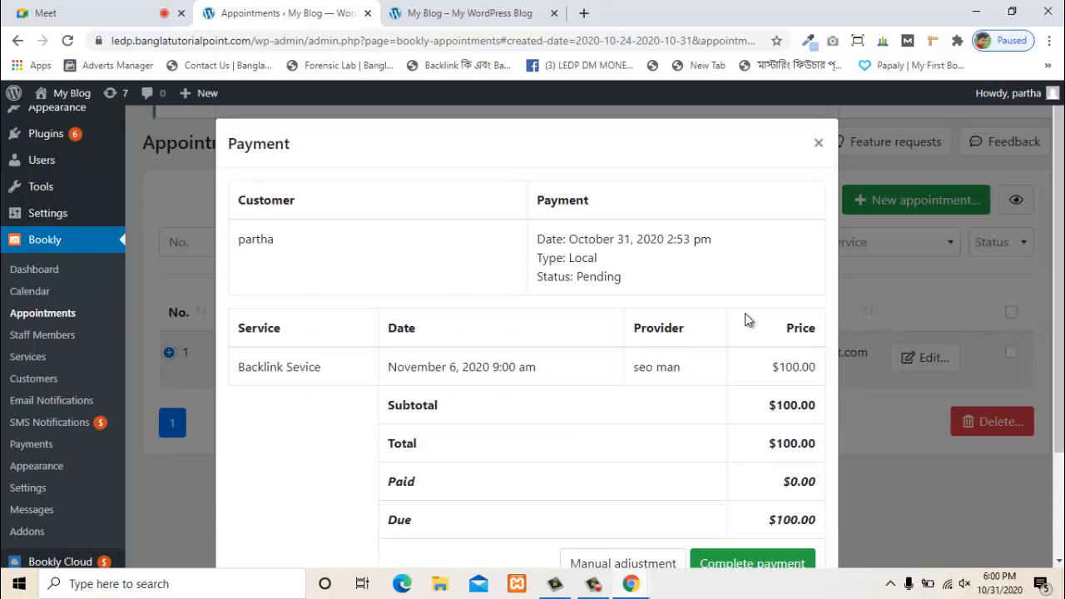
pyautogui.scroll(-2, 459, 233)
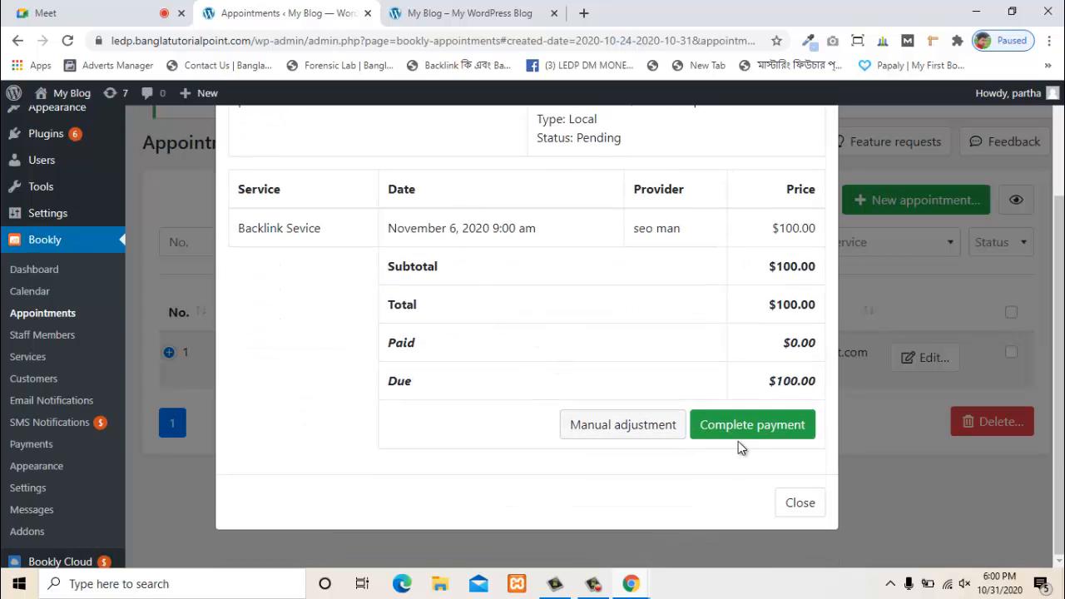
pyautogui.scroll(2, 494, 314)
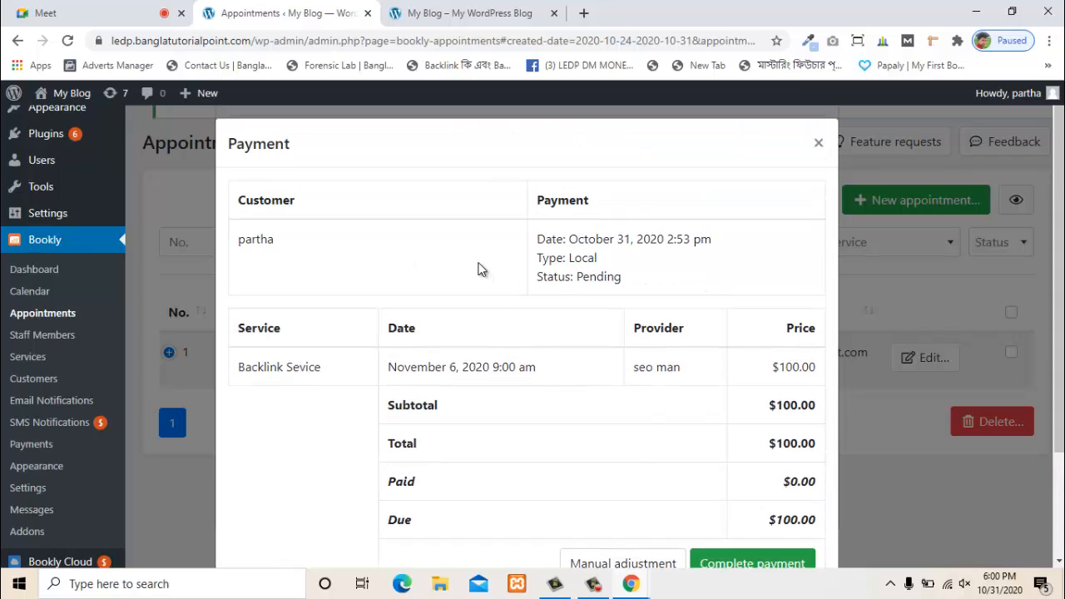
pyautogui.scroll(-2, 508, 295)
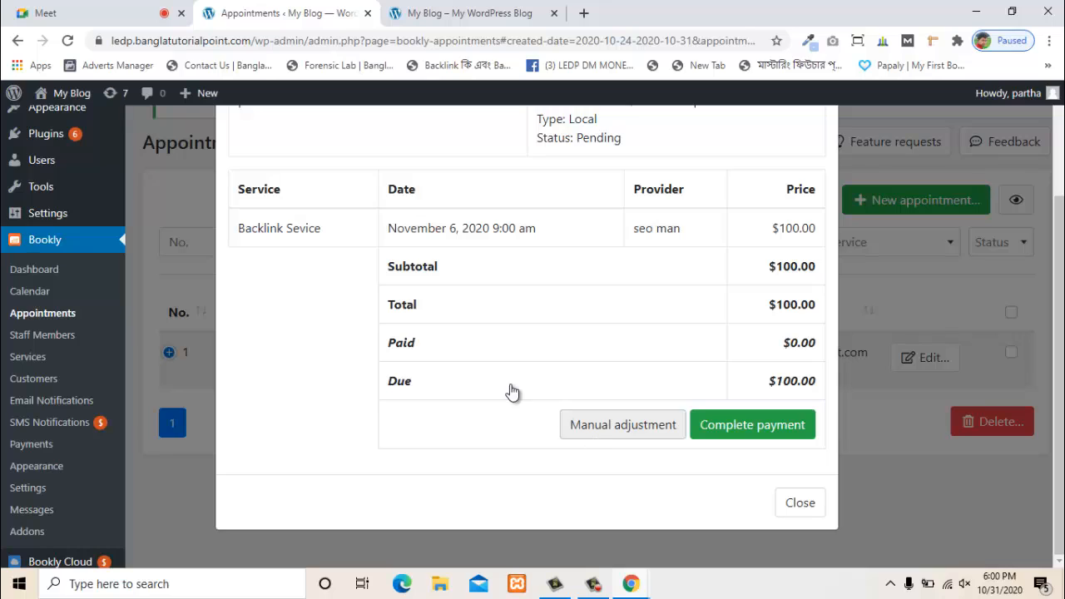
pyautogui.click(591, 425)
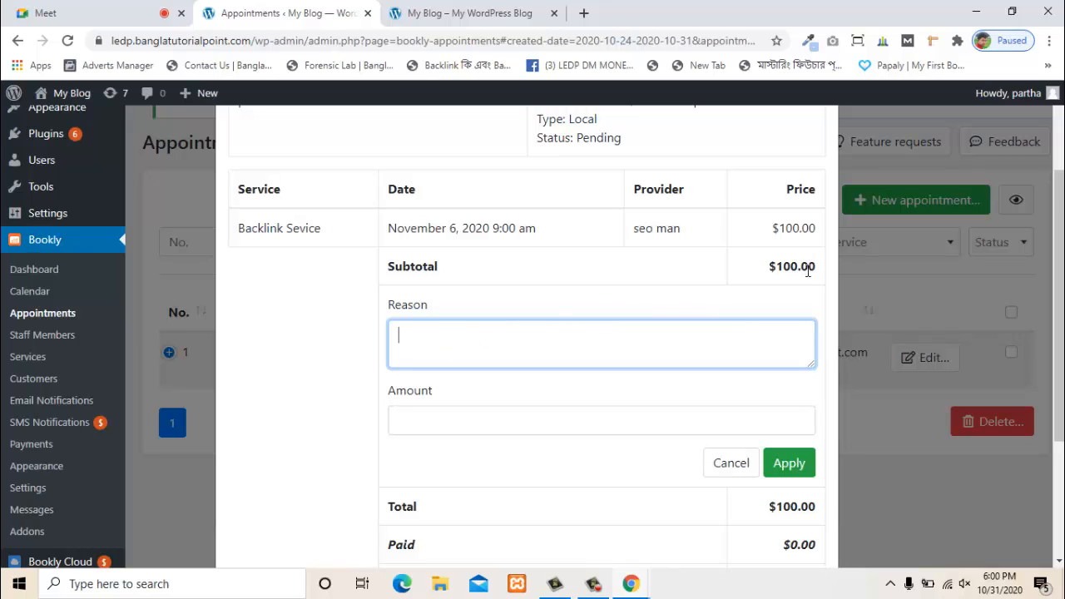
pyautogui.scroll(-1, 565, 314)
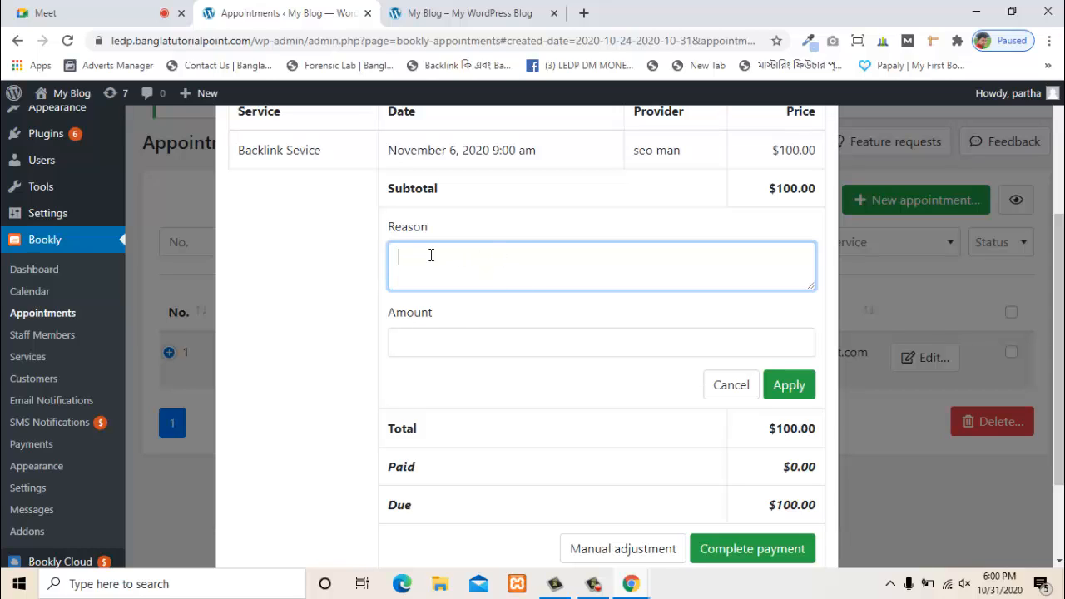
pyautogui.scroll(-1, 540, 349)
pyautogui.click(717, 325)
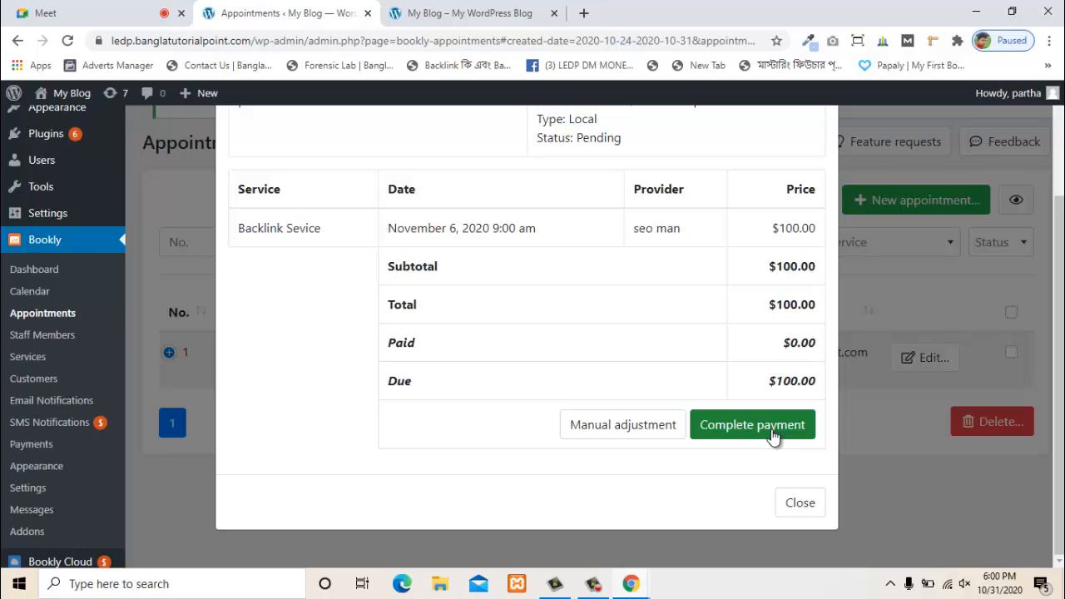
# - Mark the $100.00 payment as Completed, abandon another adjustment, and close the payment details
pyautogui.click(773, 434)
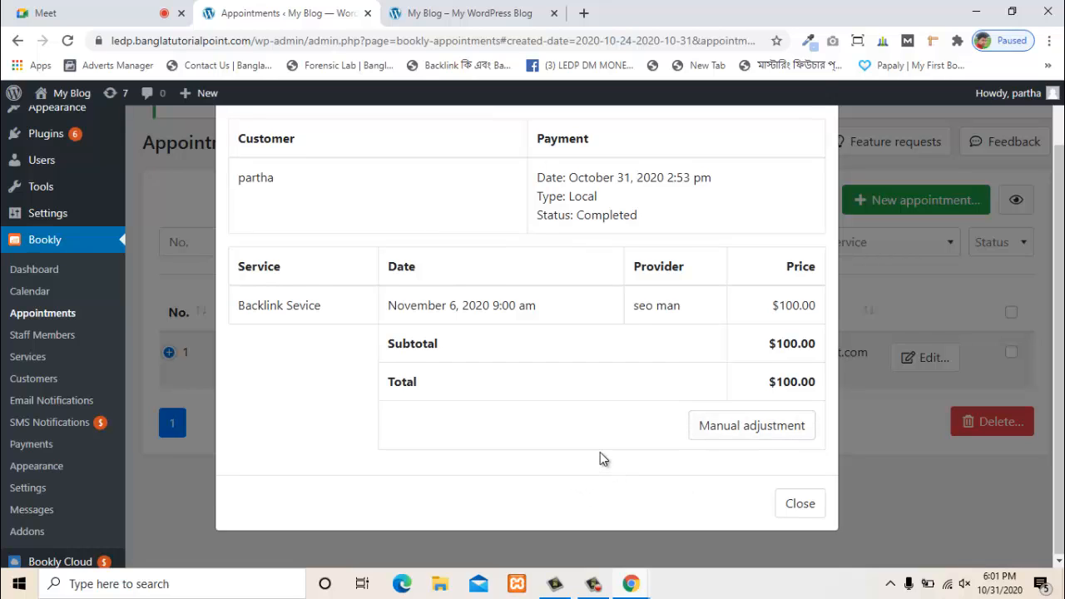
pyautogui.click(764, 491)
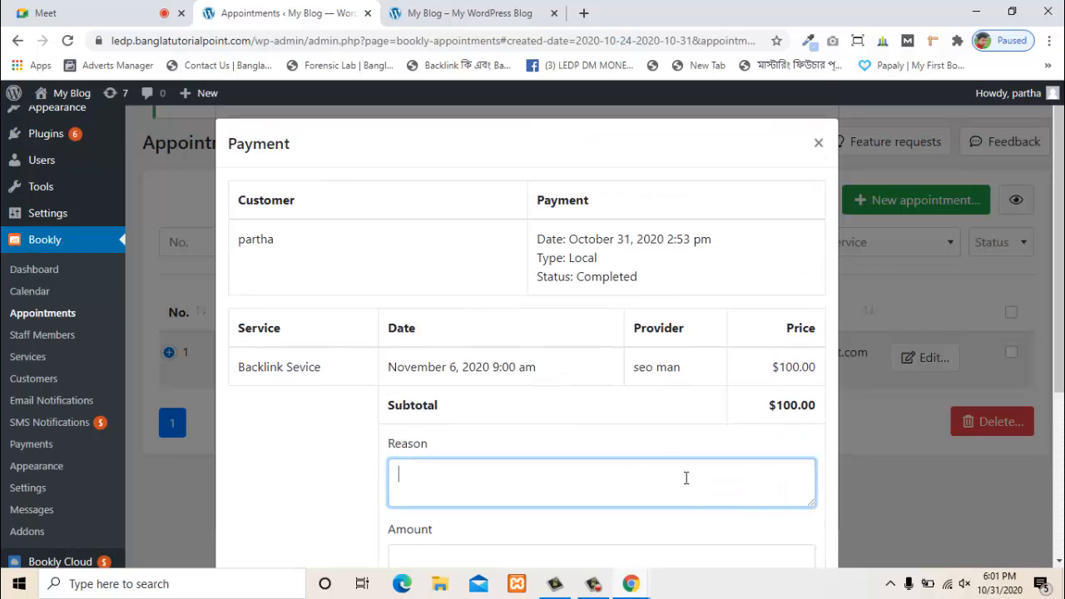
pyautogui.scroll(-3, 686, 477)
pyautogui.click(724, 370)
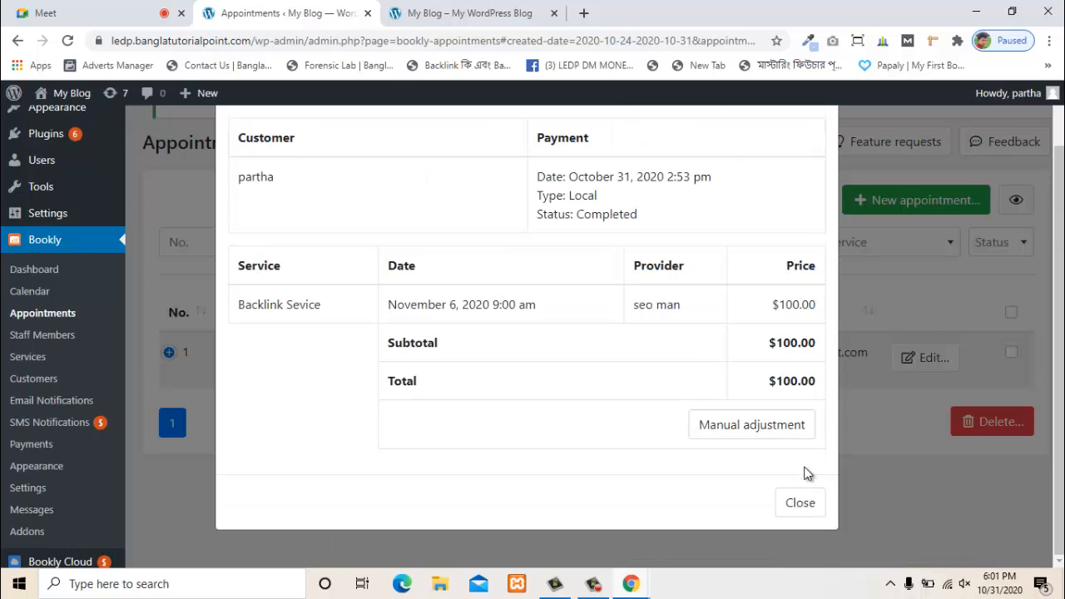
pyautogui.click(799, 507)
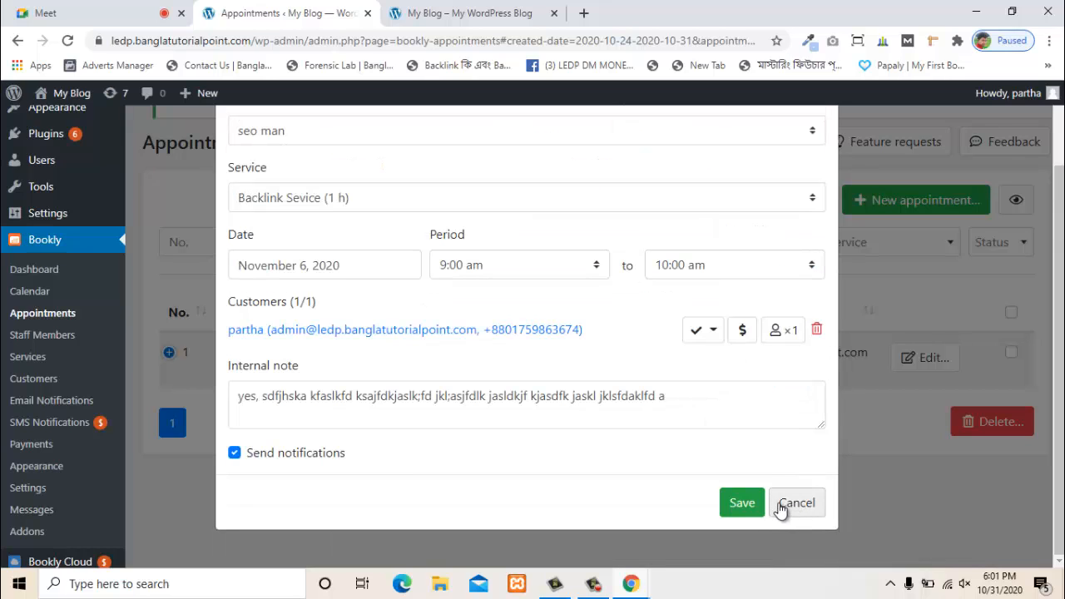
# - Save the November 6 appointment edits and send approval notices to customer and staff
pyautogui.click(744, 506)
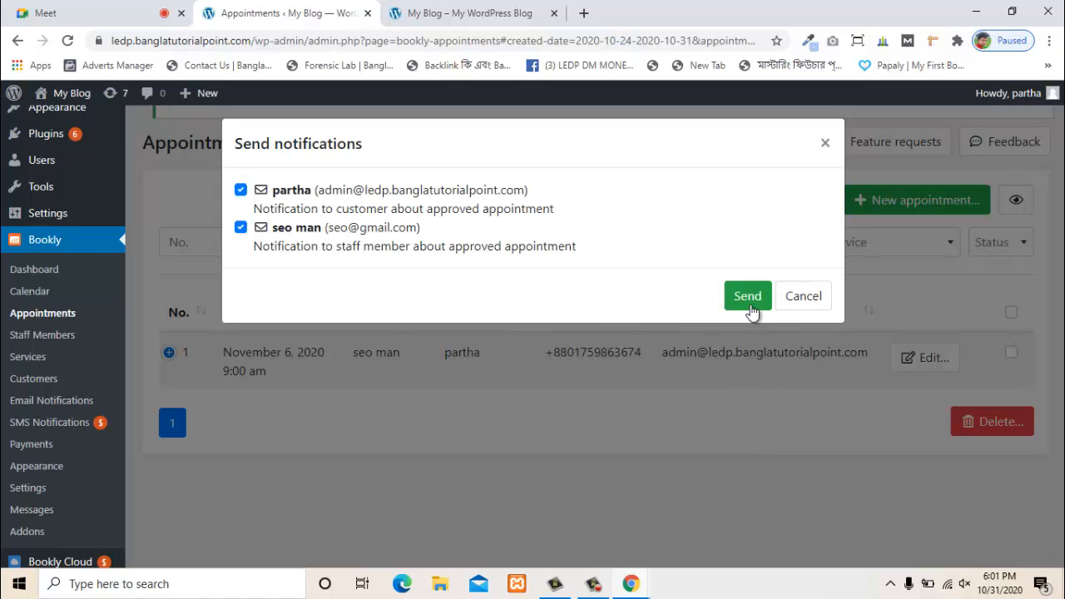
pyautogui.click(748, 298)
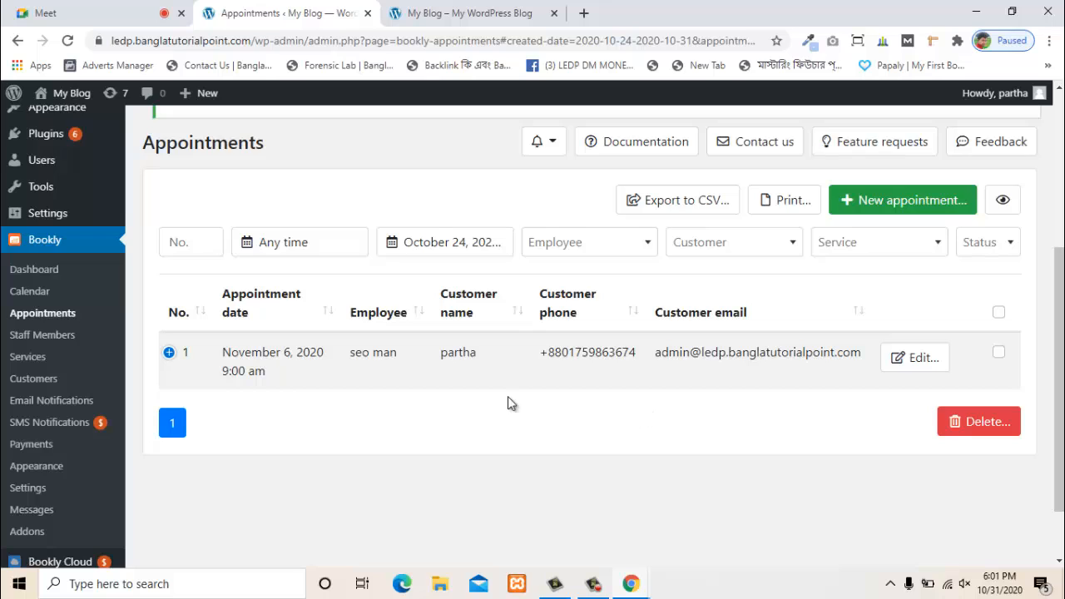
pyautogui.scroll(-2, 507, 401)
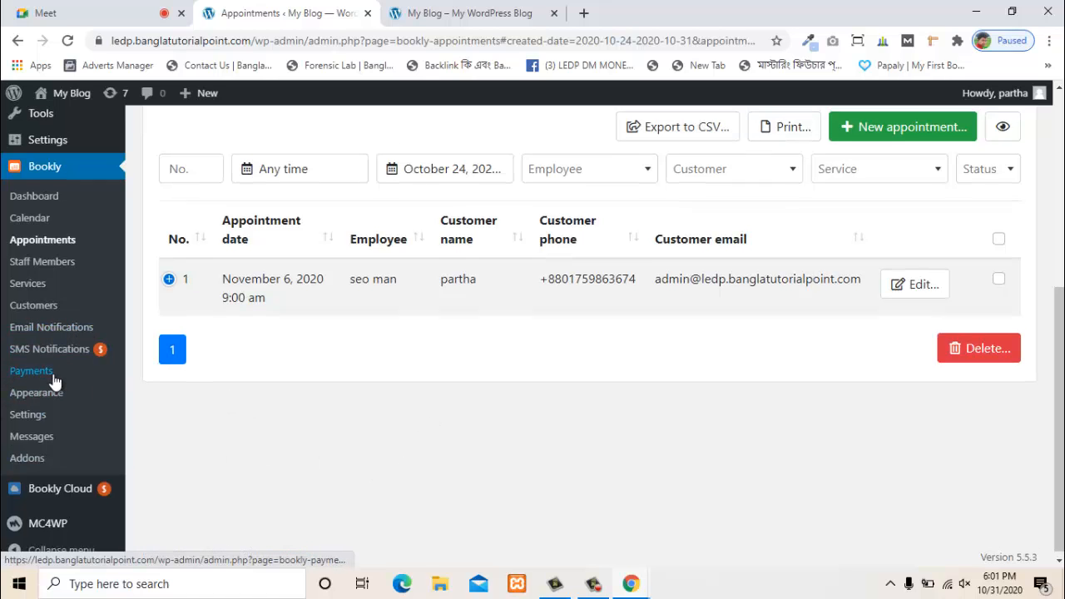
pyautogui.scroll(2, 59, 391)
pyautogui.scroll(-2, 66, 409)
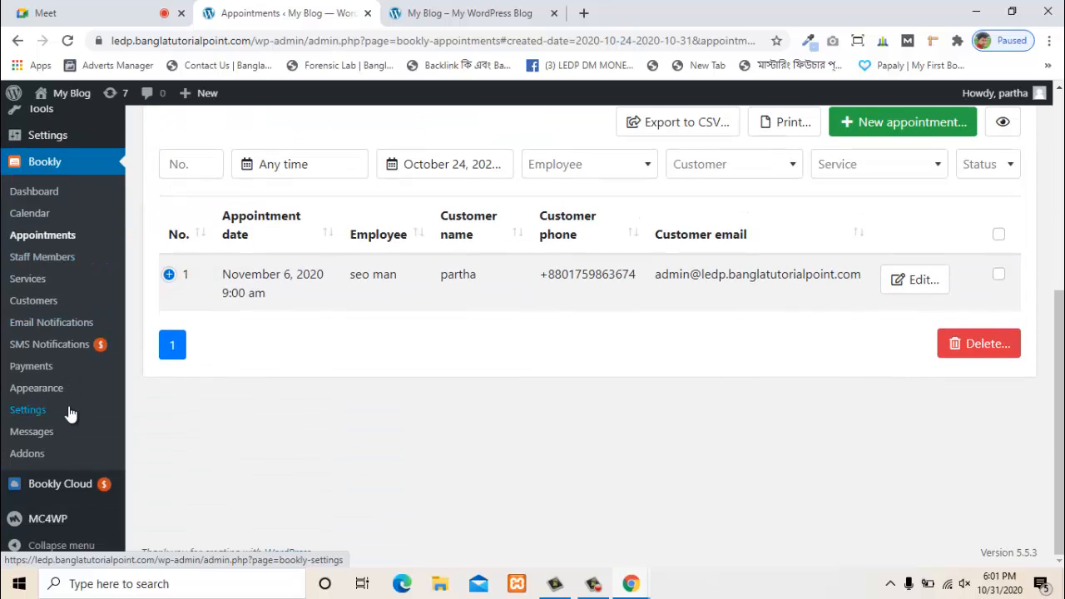
# - Go to Bookly's Messages page and look over its empty table
pyautogui.click(32, 213)
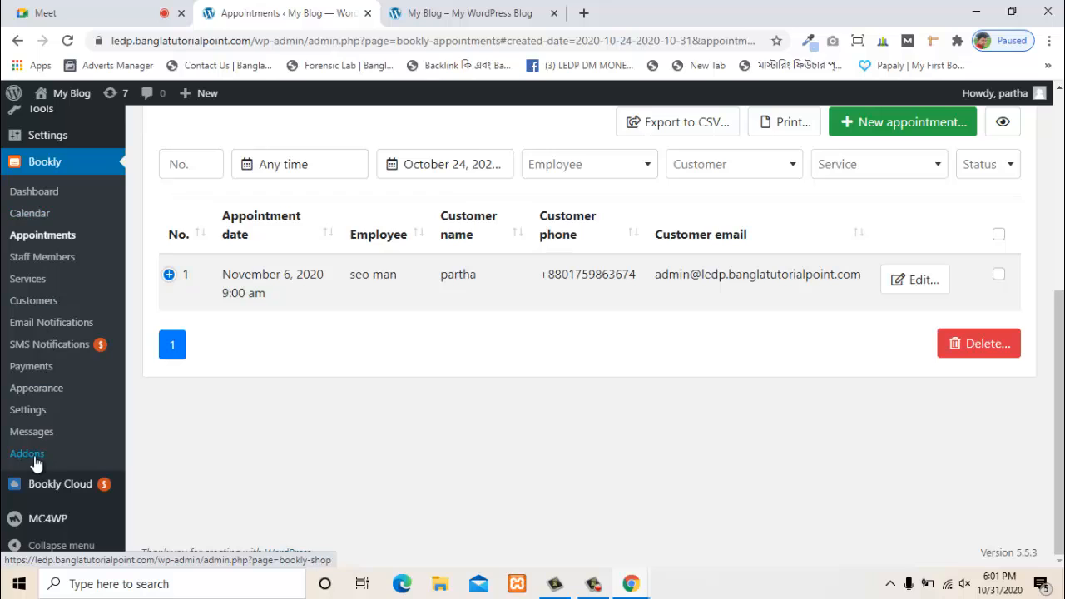
pyautogui.click(32, 430)
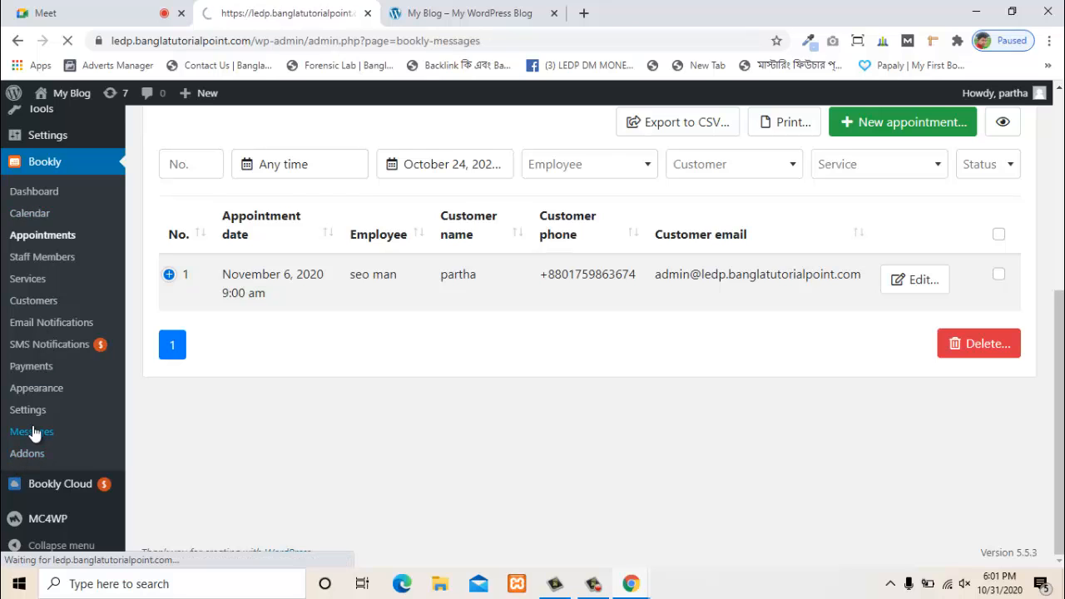
pyautogui.scroll(-1, 456, 353)
pyautogui.scroll(-2, 456, 353)
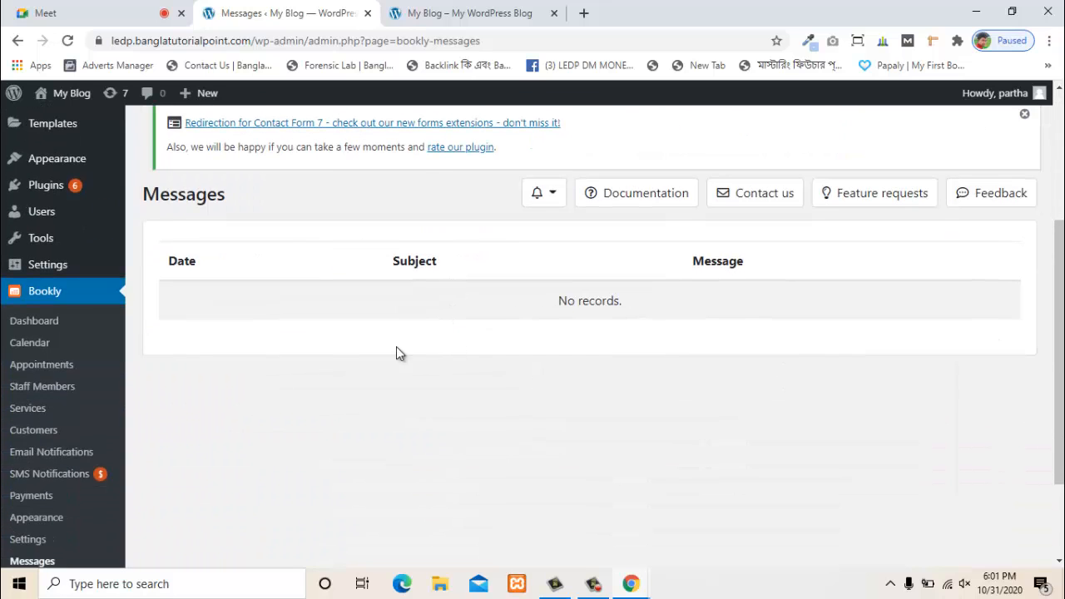
pyautogui.scroll(-1, 33, 499)
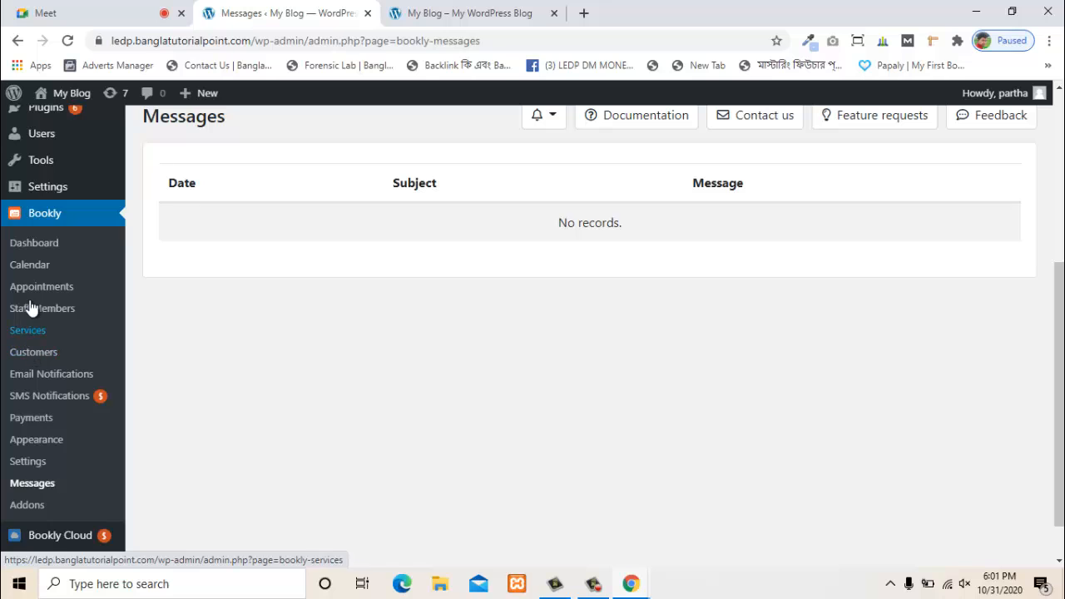
# - Review the General settings: 15 min time slots, Approved default status, 365 bookable days
pyautogui.click(34, 463)
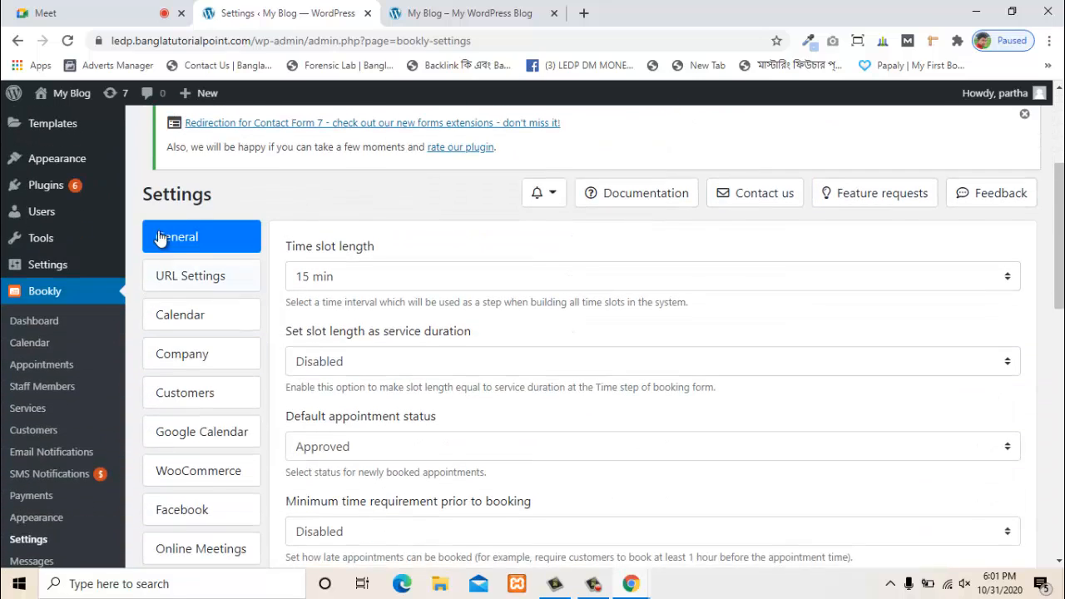
pyautogui.scroll(-2, 162, 250)
pyautogui.scroll(-2, 216, 414)
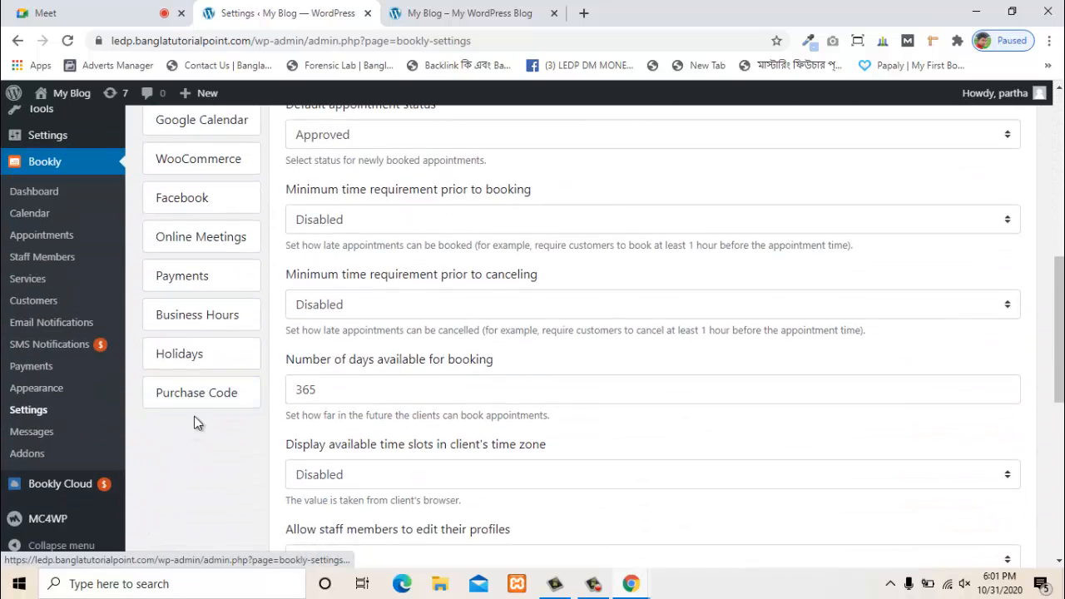
pyautogui.scroll(4, 202, 391)
pyautogui.scroll(-1, 225, 416)
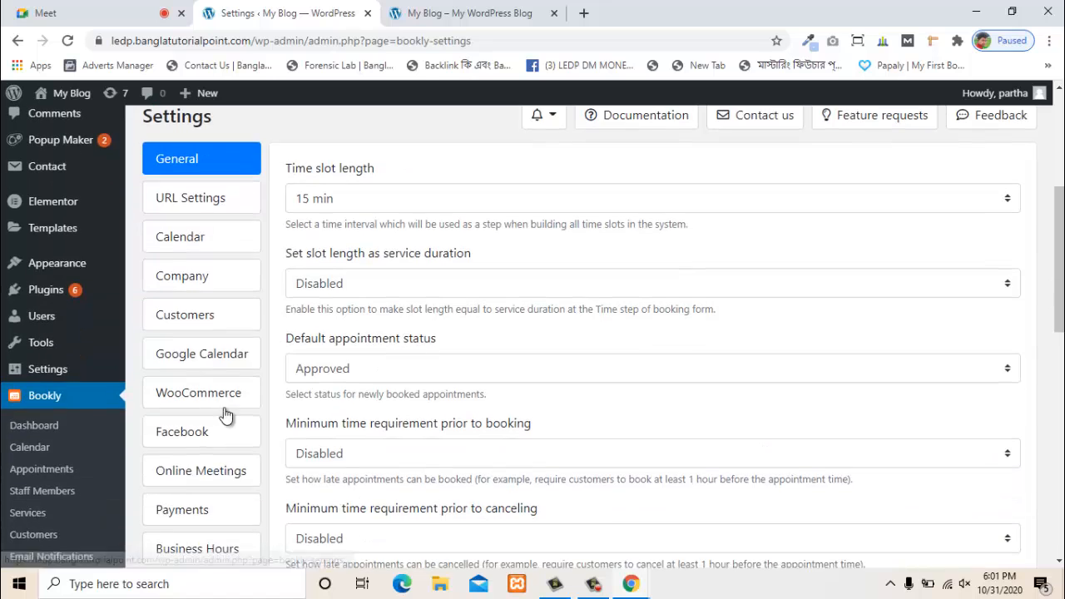
pyautogui.scroll(-2, 91, 431)
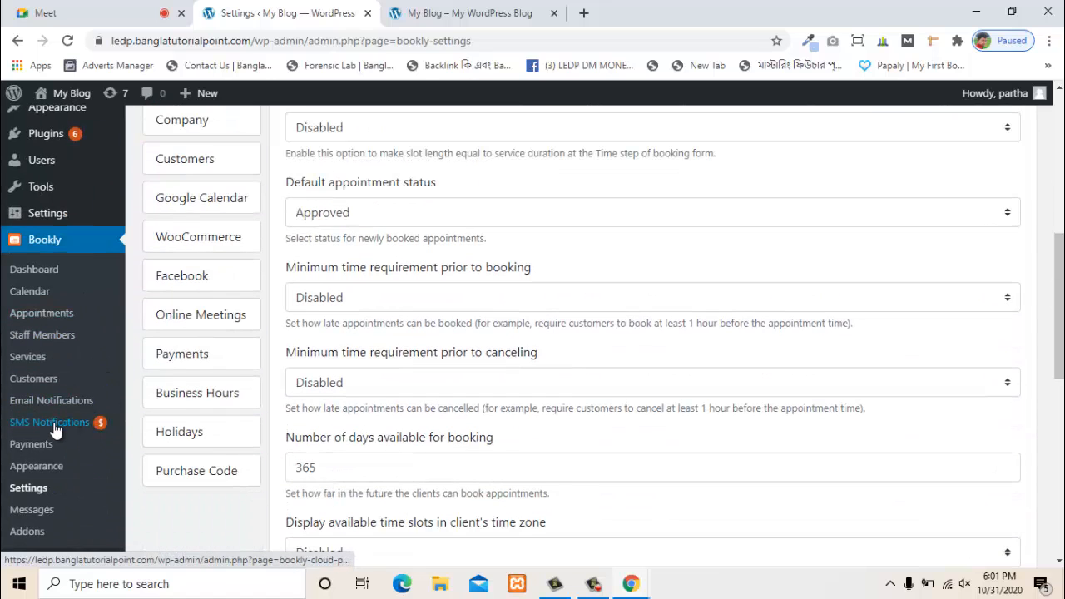
pyautogui.click(55, 425)
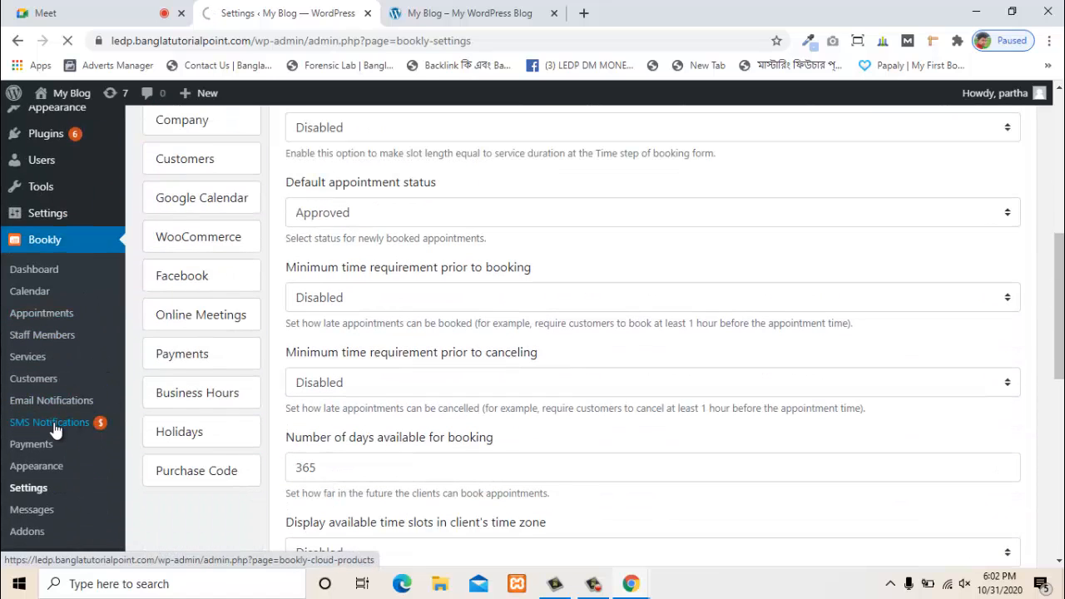
# - Scroll through the Bookly Cloud products: SMS Notifications, Stripe Payments and Zapier
pyautogui.scroll(-6, 508, 280)
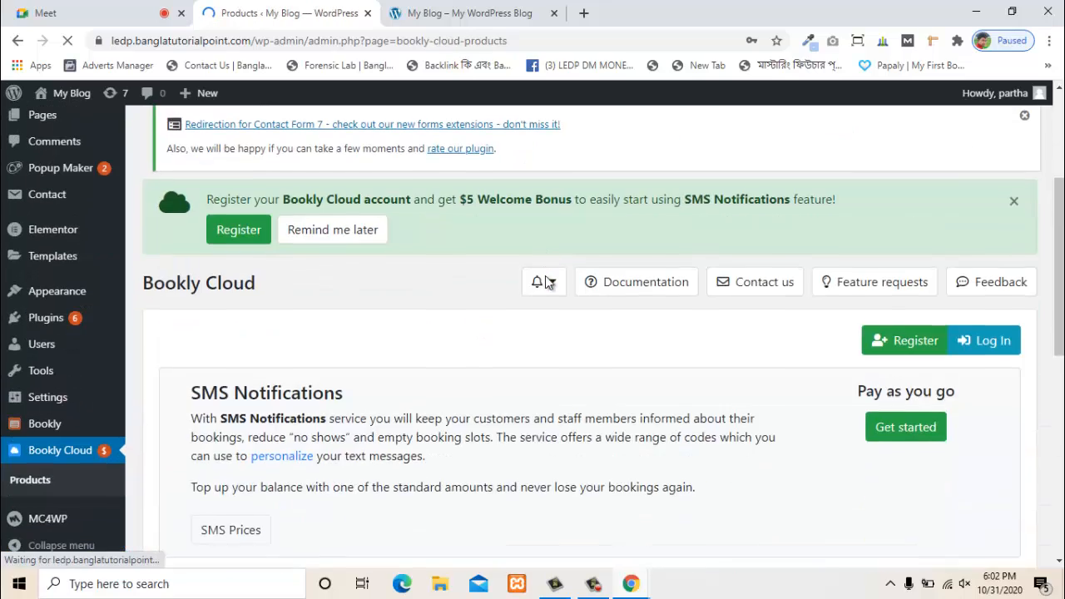
pyautogui.scroll(-5, 509, 275)
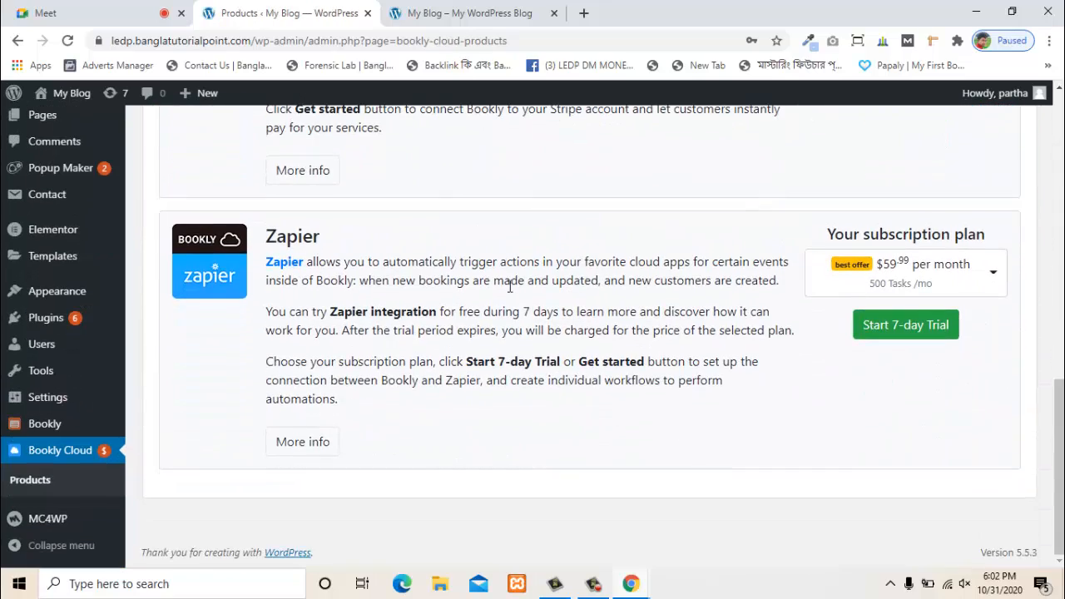
pyautogui.scroll(7, 508, 282)
pyautogui.scroll(5, 508, 286)
pyautogui.scroll(-4, 533, 306)
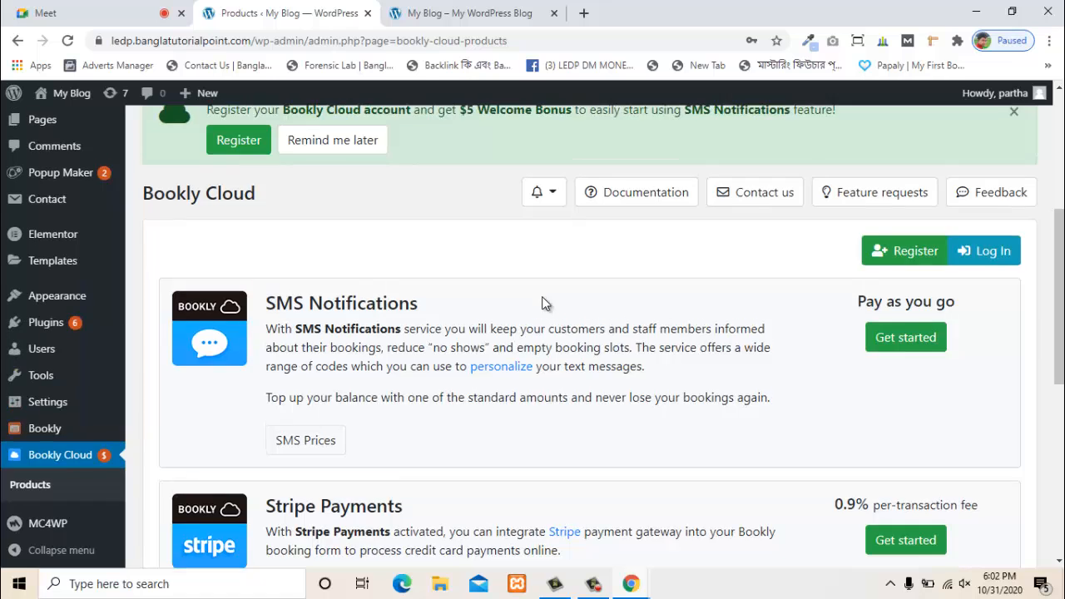
pyautogui.scroll(3, 720, 356)
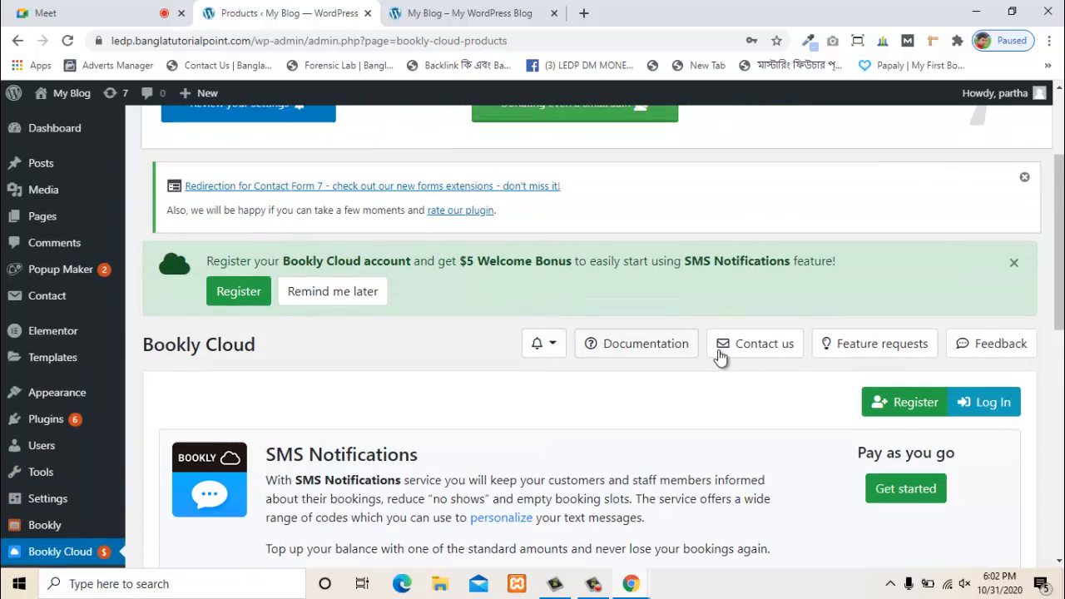
pyautogui.click(764, 344)
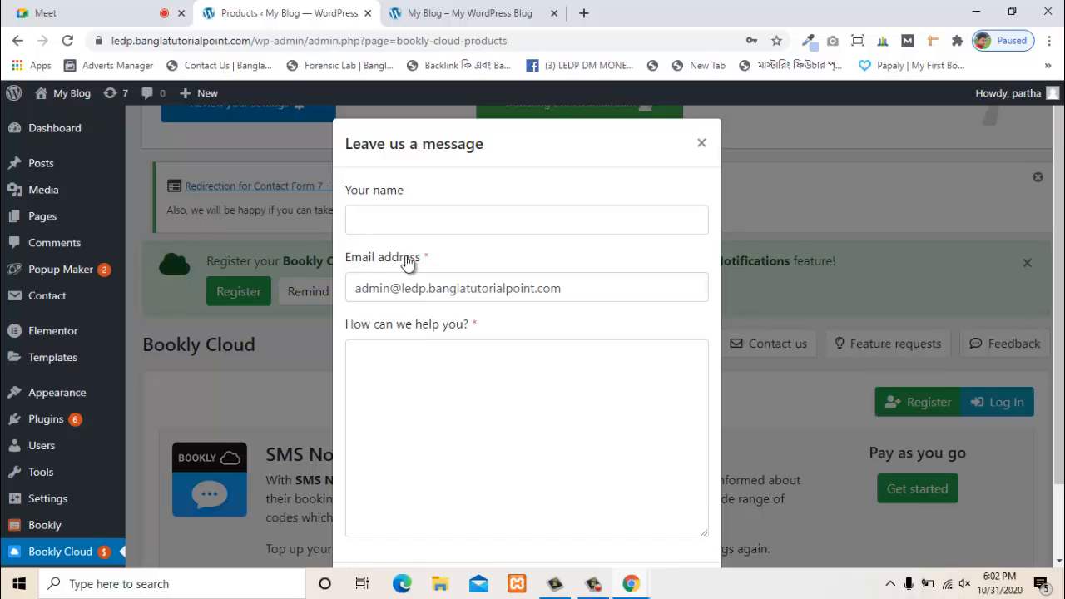
pyautogui.scroll(-1, 502, 424)
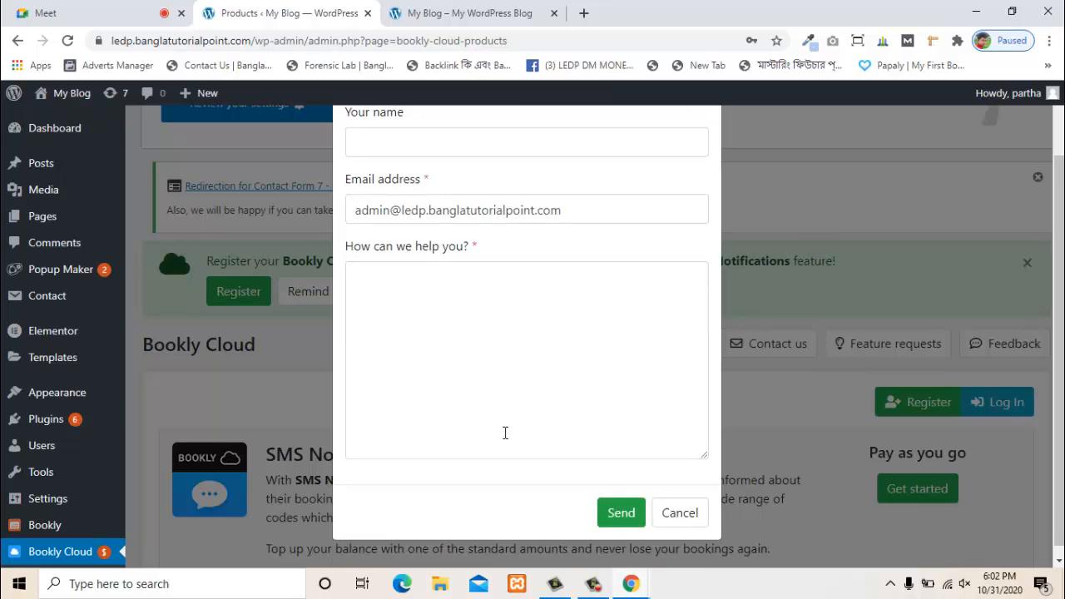
pyautogui.scroll(1, 502, 412)
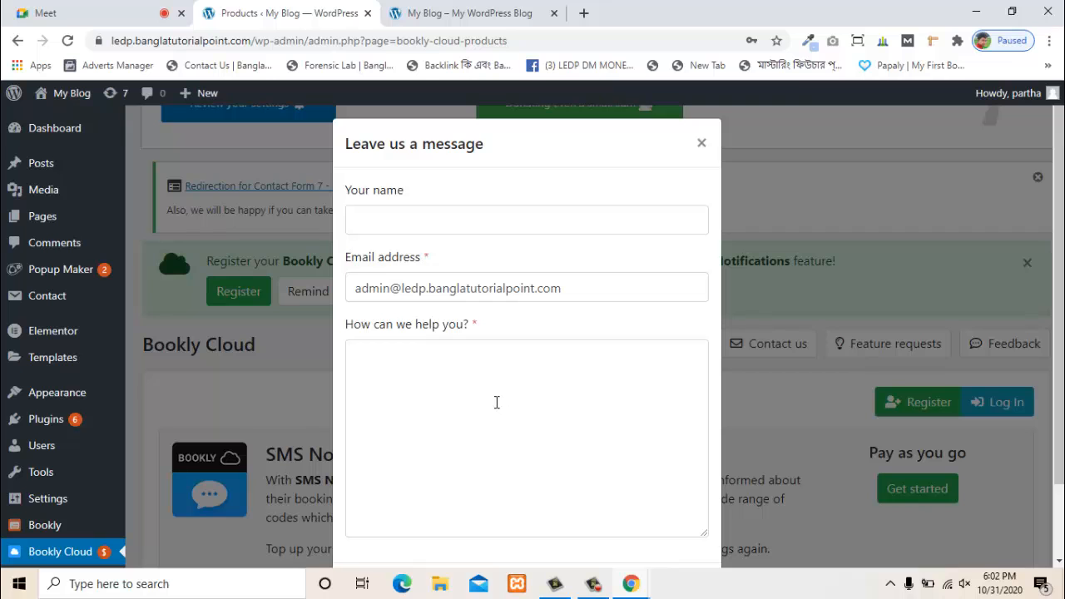
pyautogui.click(702, 144)
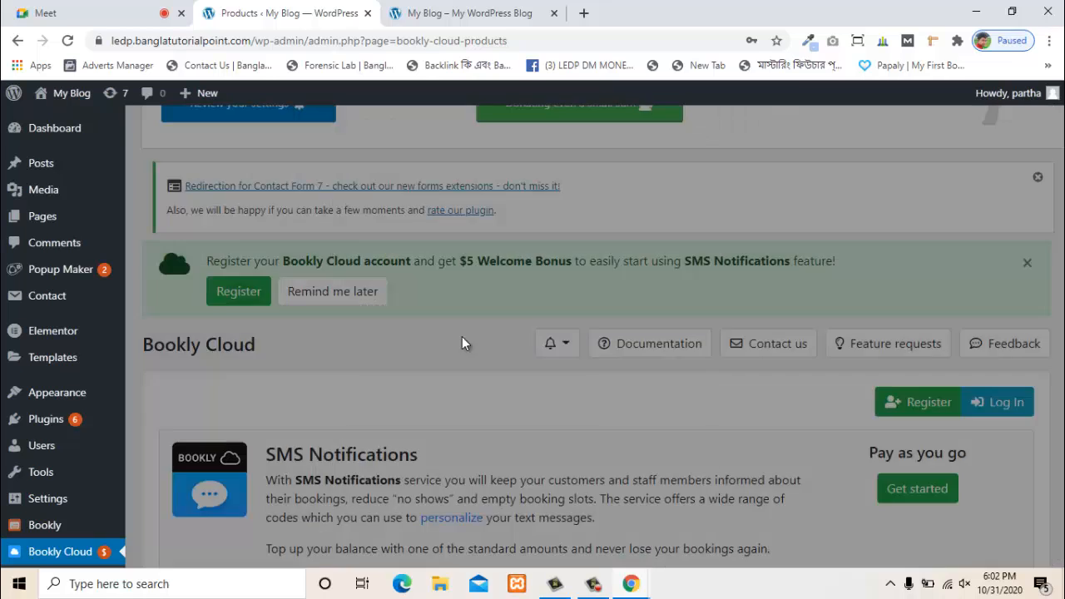
pyautogui.scroll(2, 374, 345)
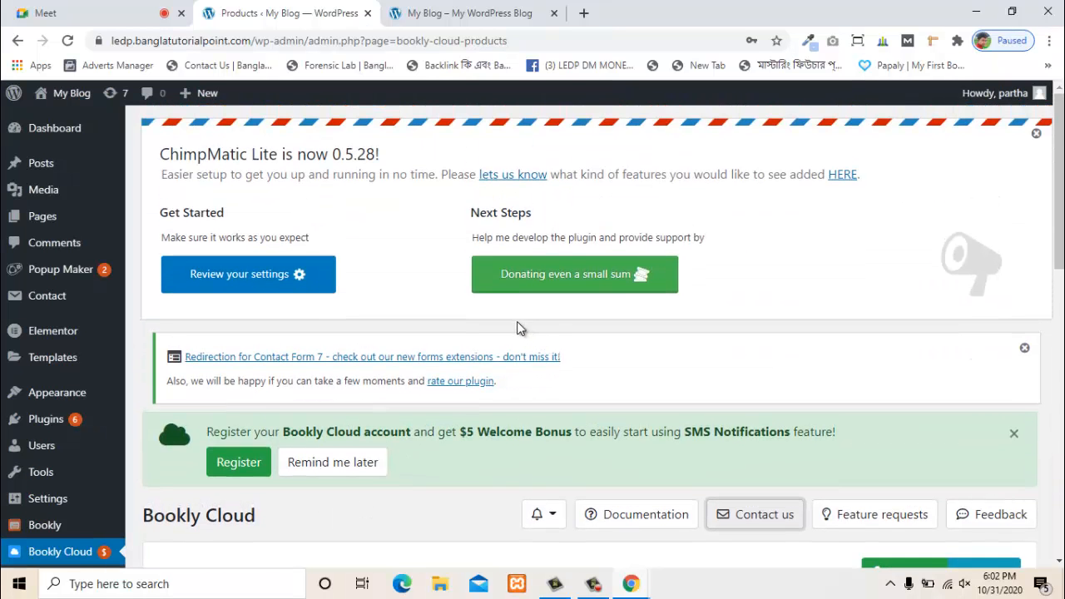
pyautogui.scroll(-9, 483, 302)
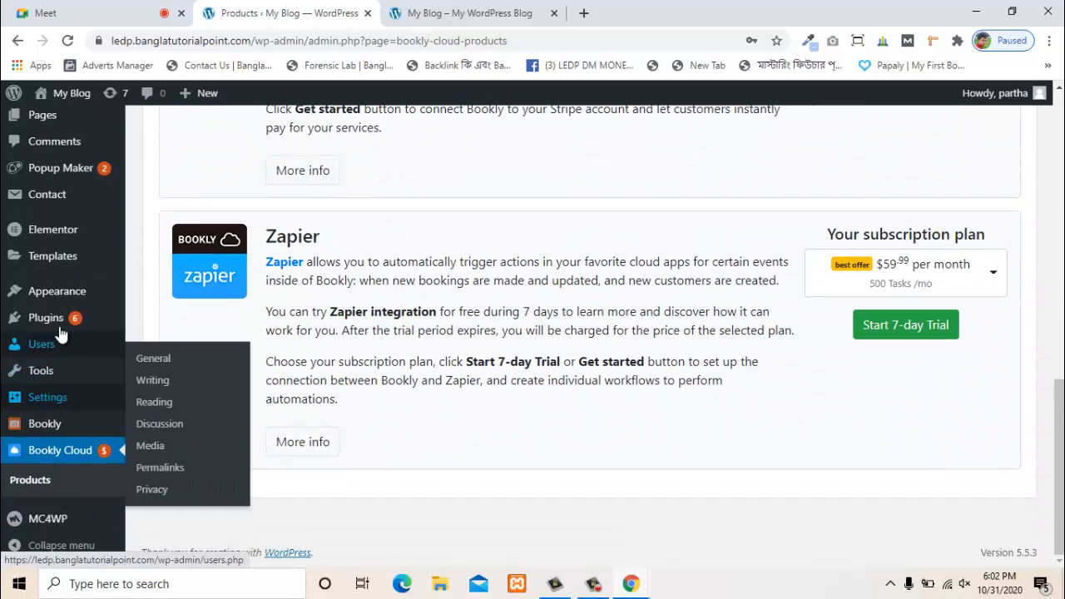
pyautogui.moveTo(64, 286)
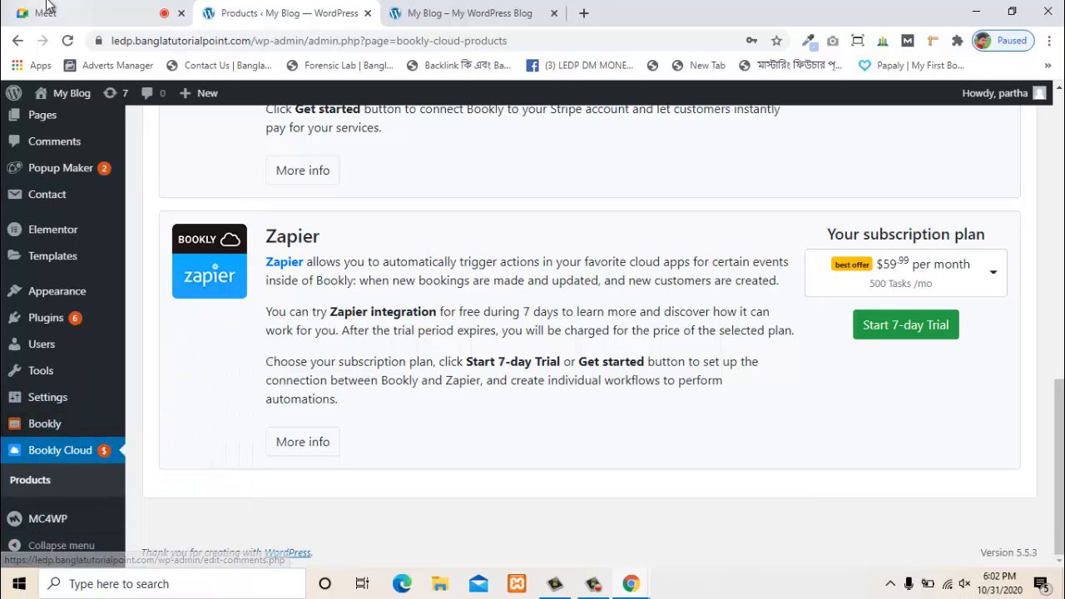
pyautogui.click(20, 45)
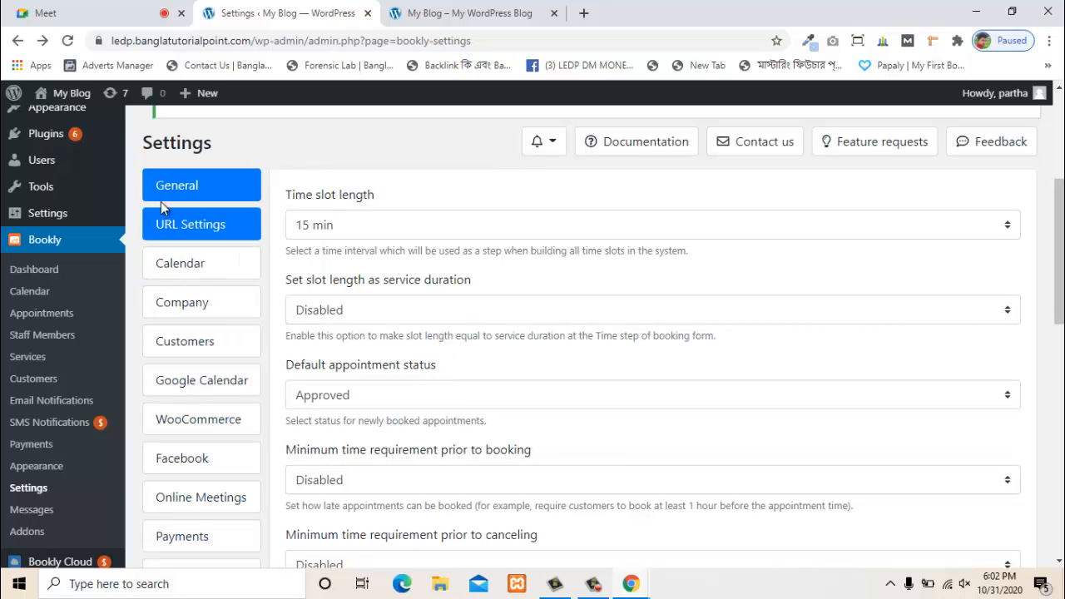
pyautogui.scroll(-2, 167, 206)
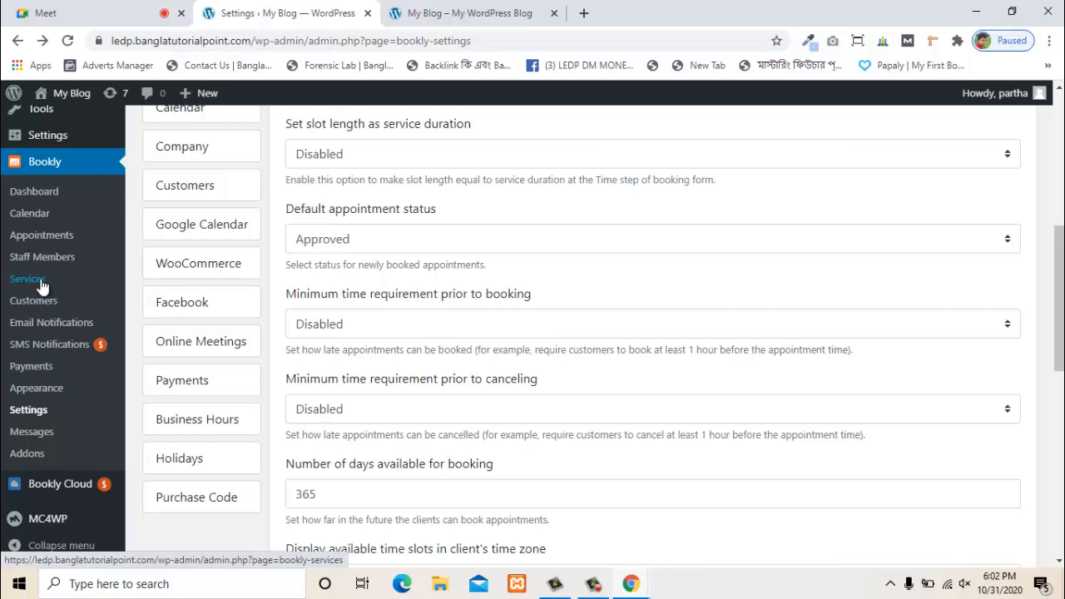
pyautogui.scroll(2, 79, 266)
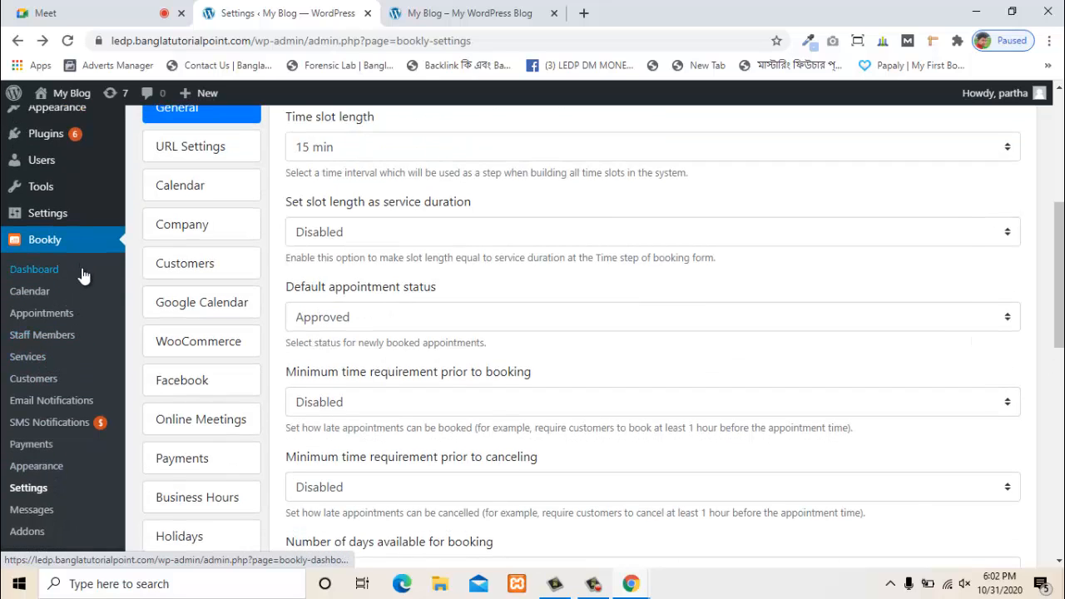
pyautogui.scroll(-2, 83, 276)
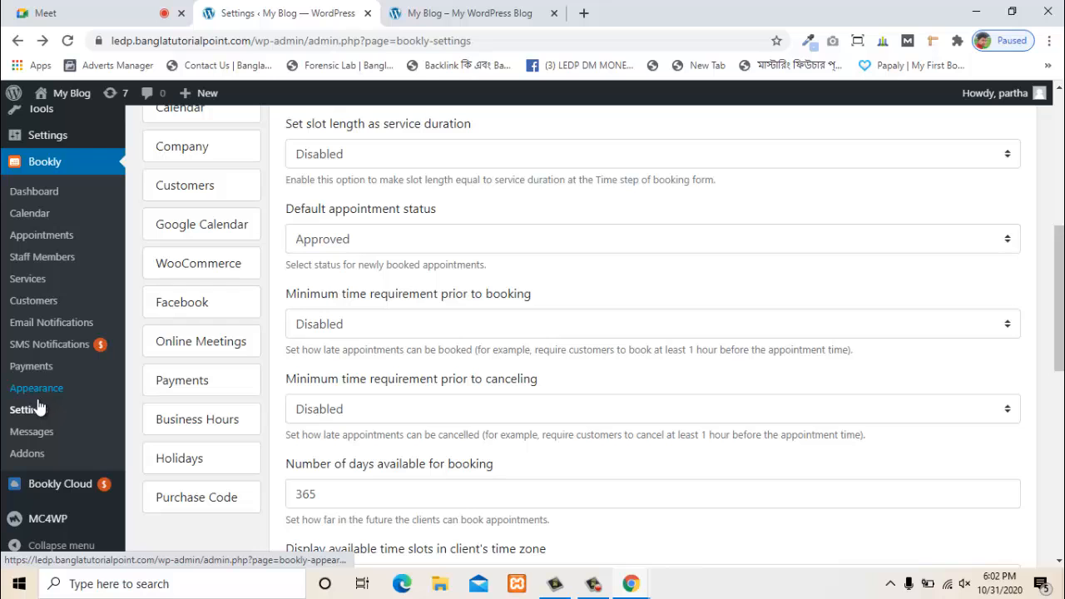
pyautogui.scroll(1, 207, 361)
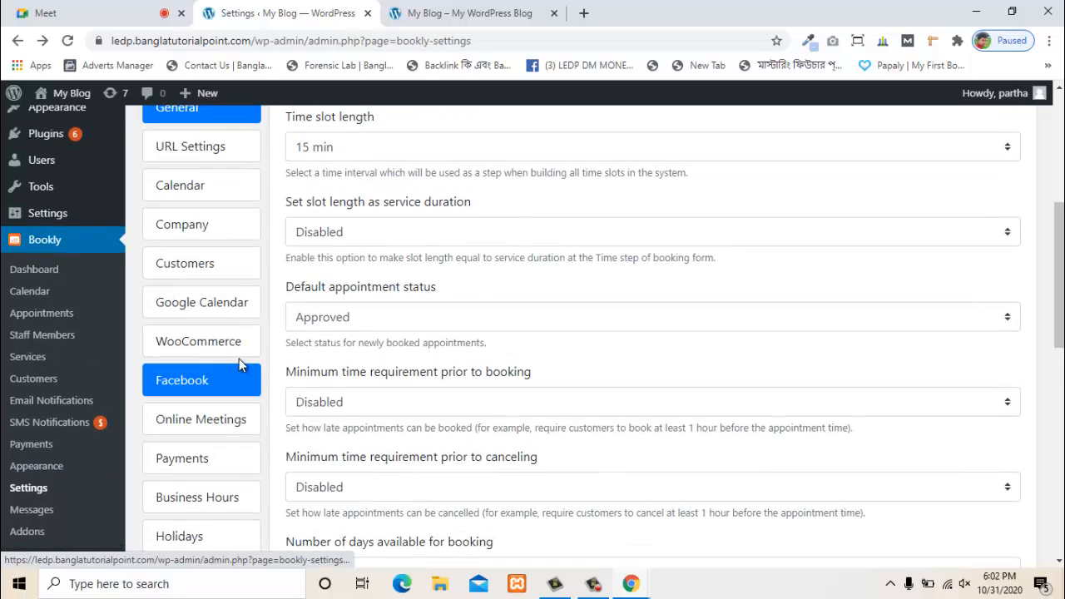
pyautogui.scroll(2, 239, 358)
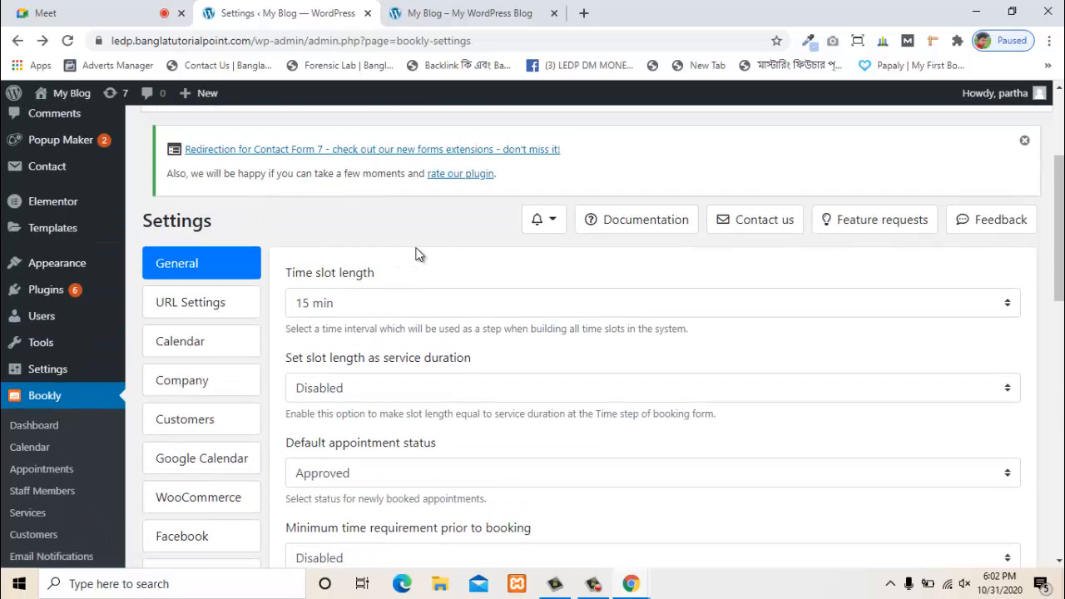
pyautogui.scroll(-1, 418, 254)
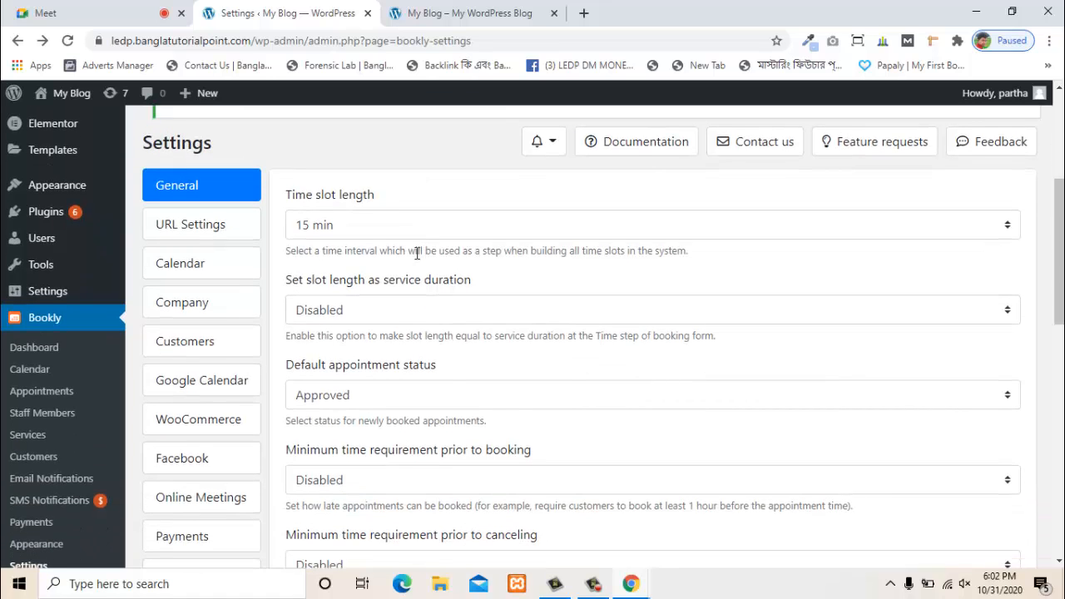
pyautogui.scroll(-1, 419, 269)
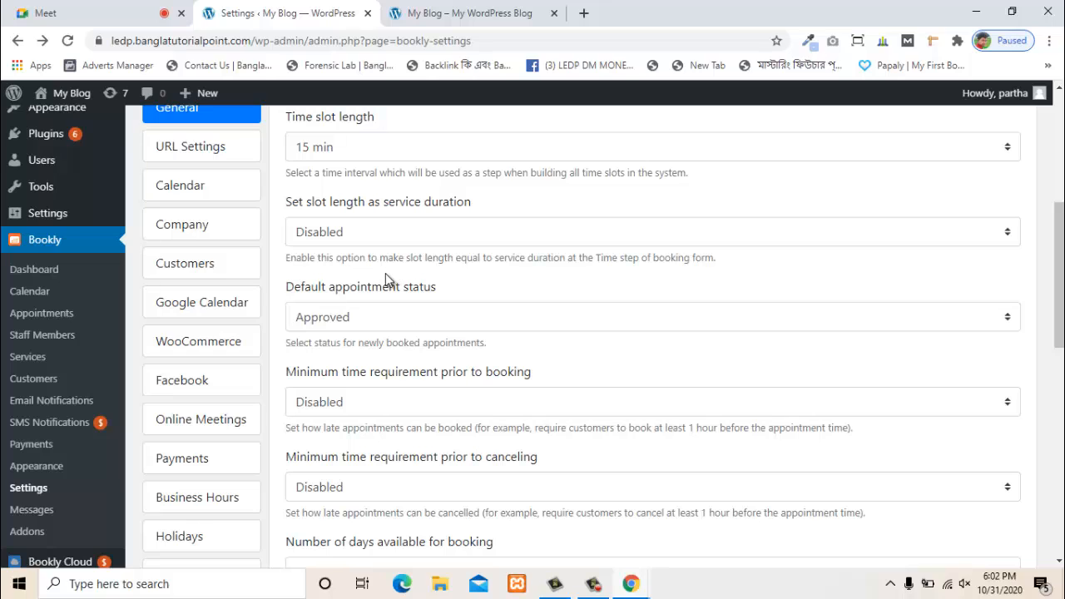
# - Open the Appointments list and confirm no appointments appear from October 1, 2020
pyautogui.click(45, 316)
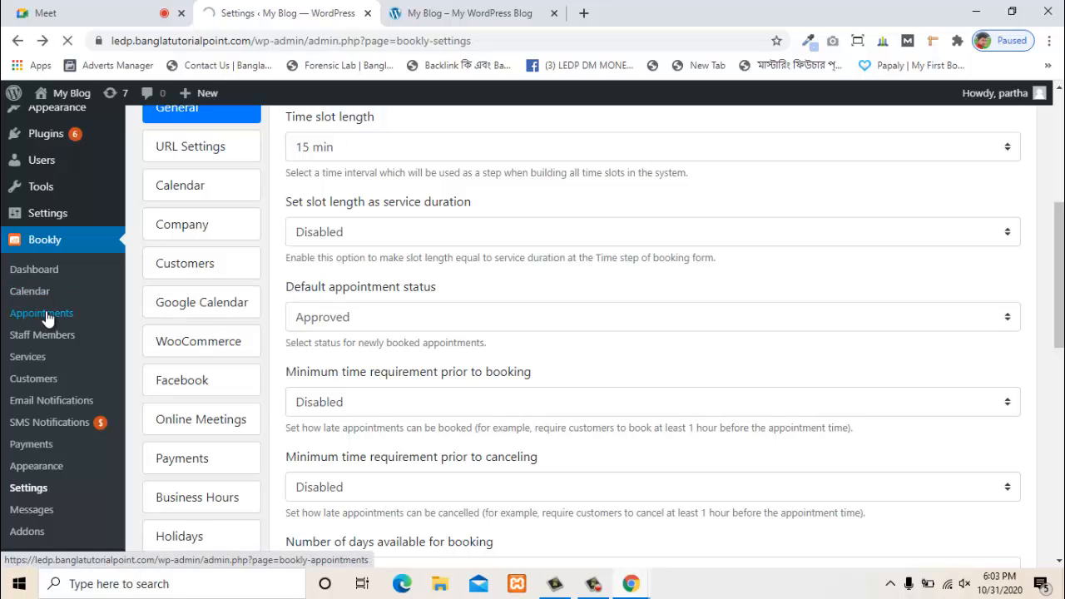
pyautogui.scroll(-3, 404, 331)
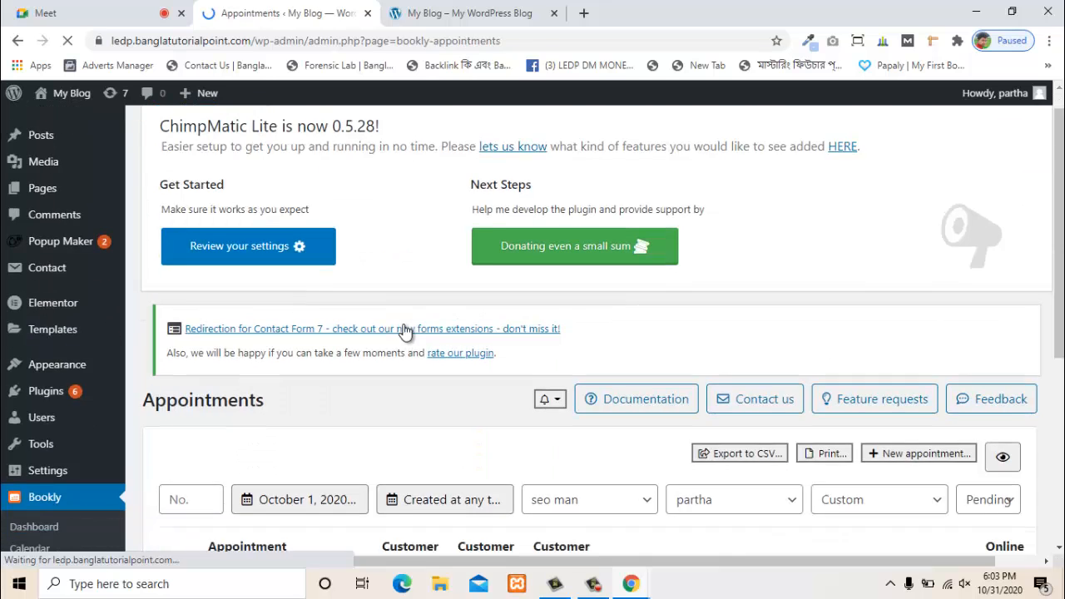
pyautogui.scroll(-1, 405, 331)
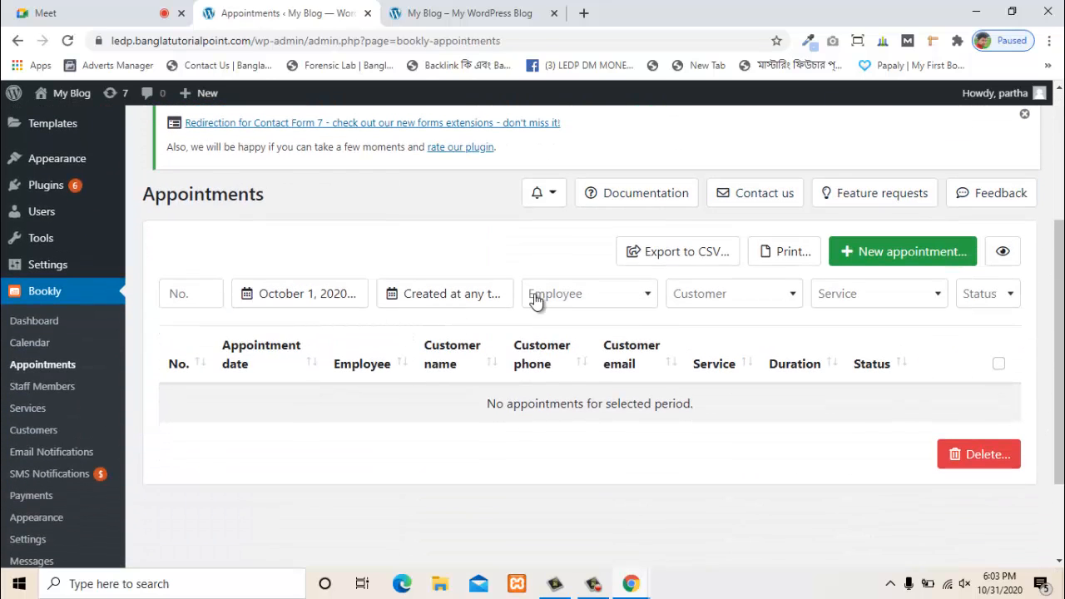
pyautogui.scroll(-1, 472, 334)
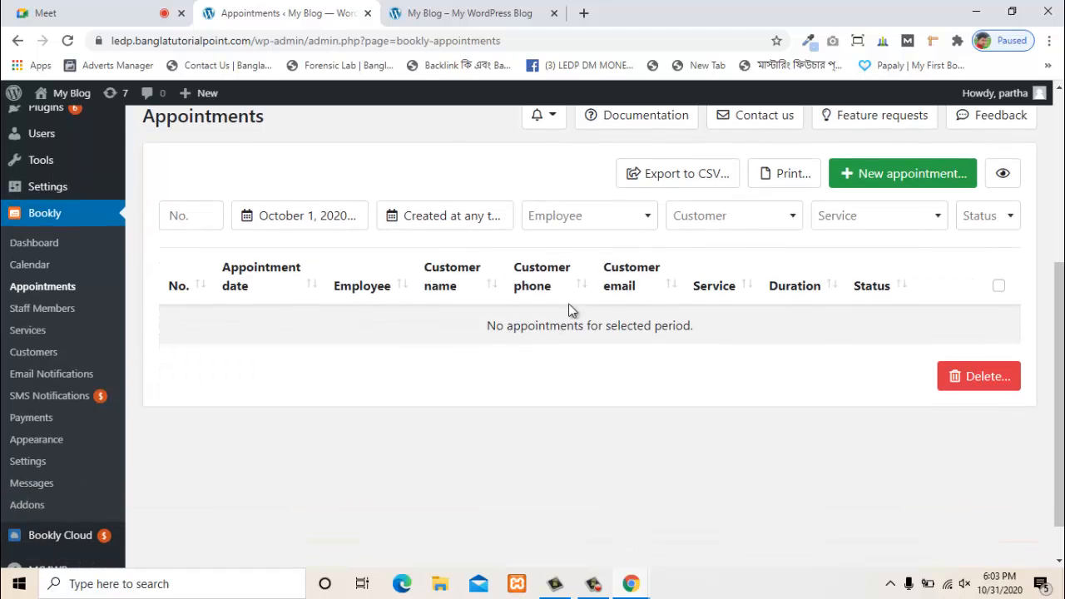
pyautogui.scroll(1, 801, 192)
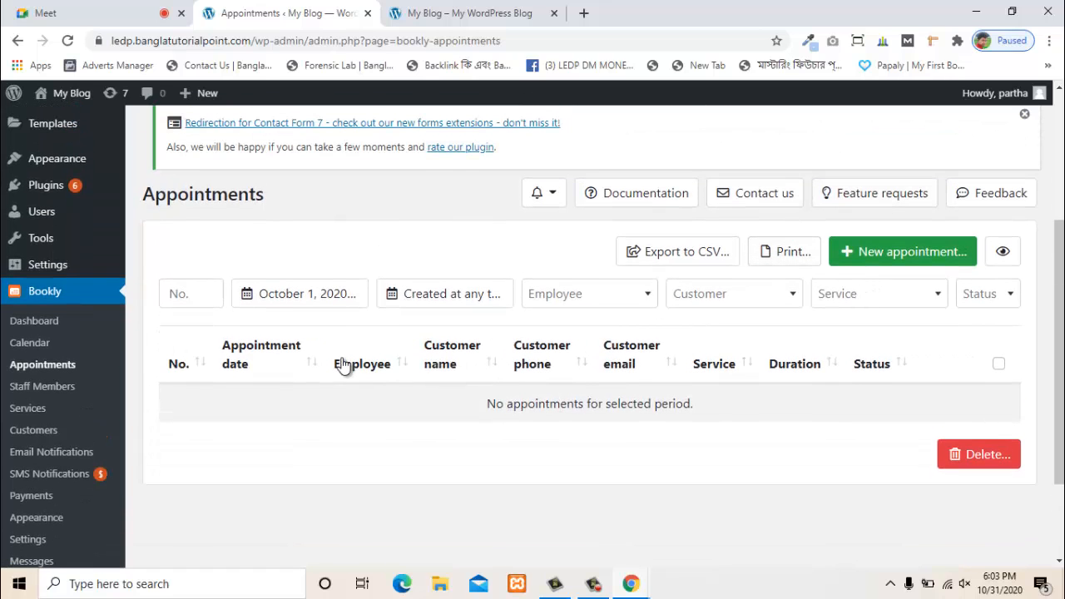
pyautogui.scroll(-1, 190, 404)
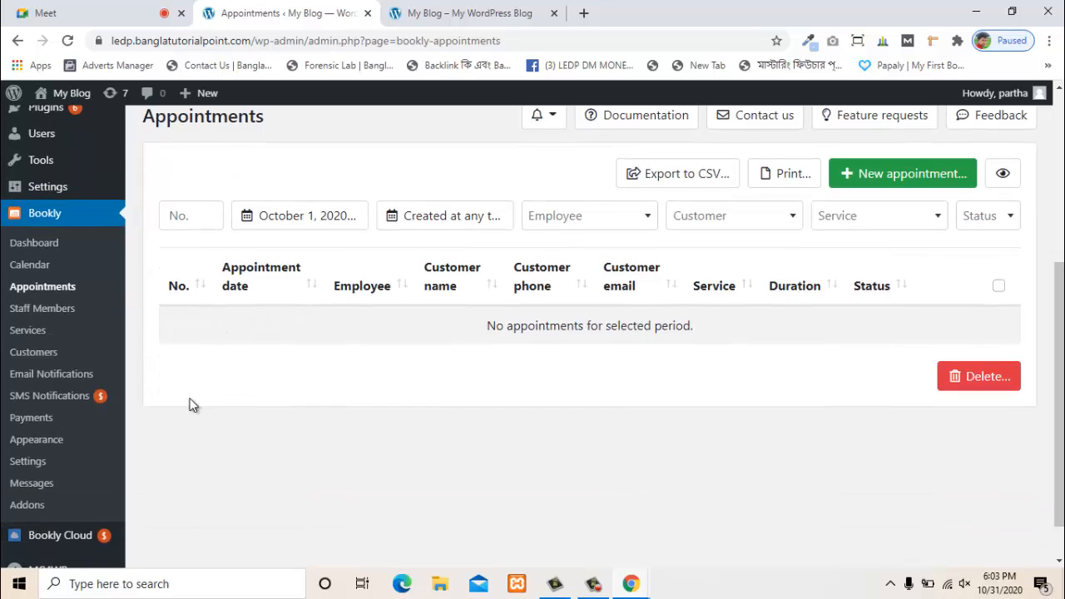
# - Open the Email Notifications page and scroll through the staff and customer notifications
pyautogui.click(89, 381)
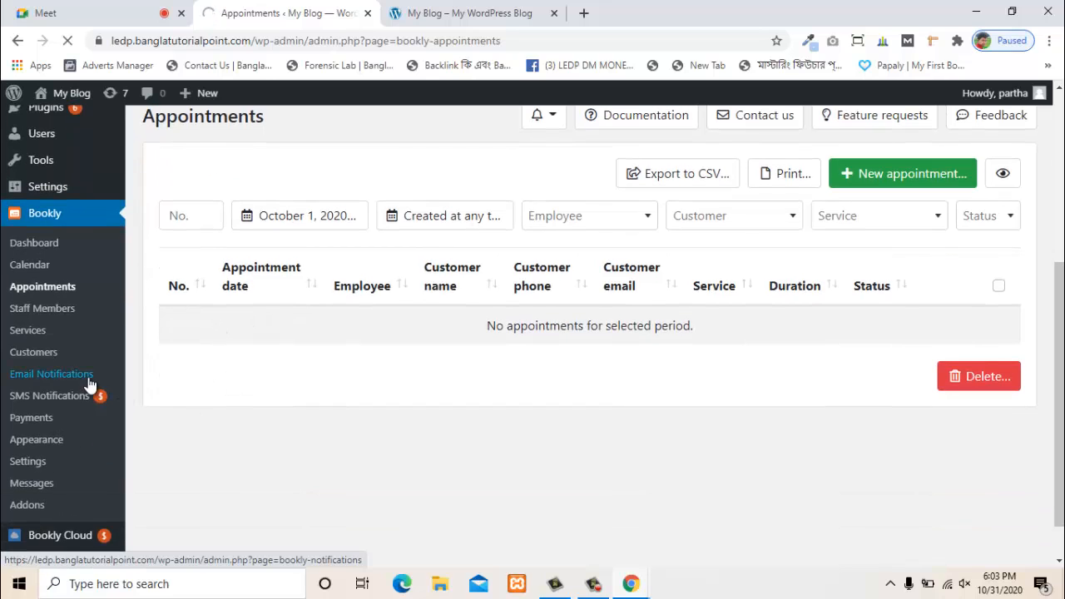
pyautogui.scroll(-2, 371, 376)
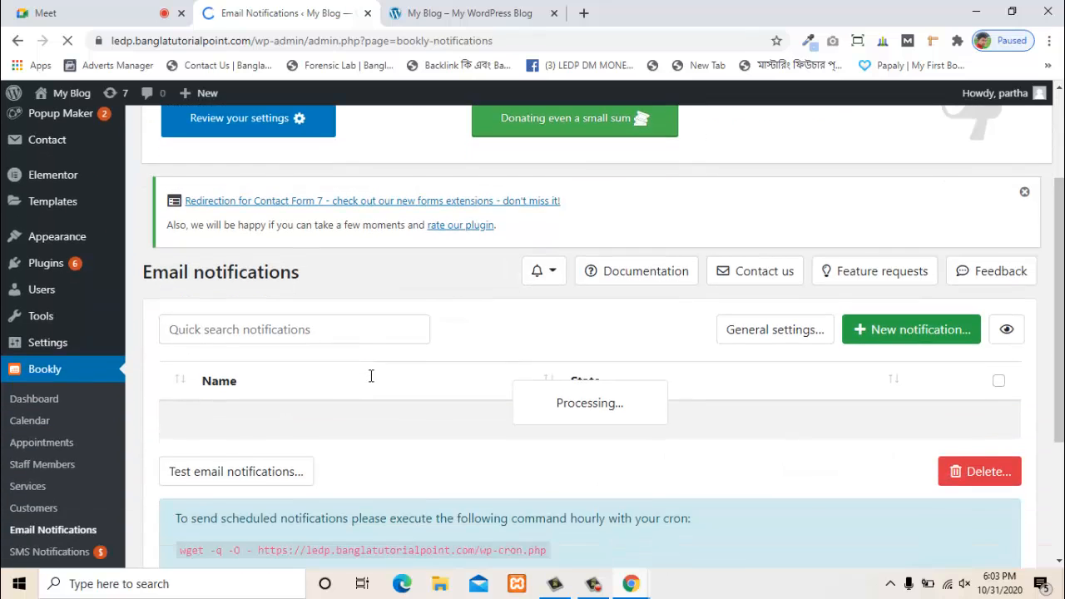
pyautogui.scroll(-2, 371, 376)
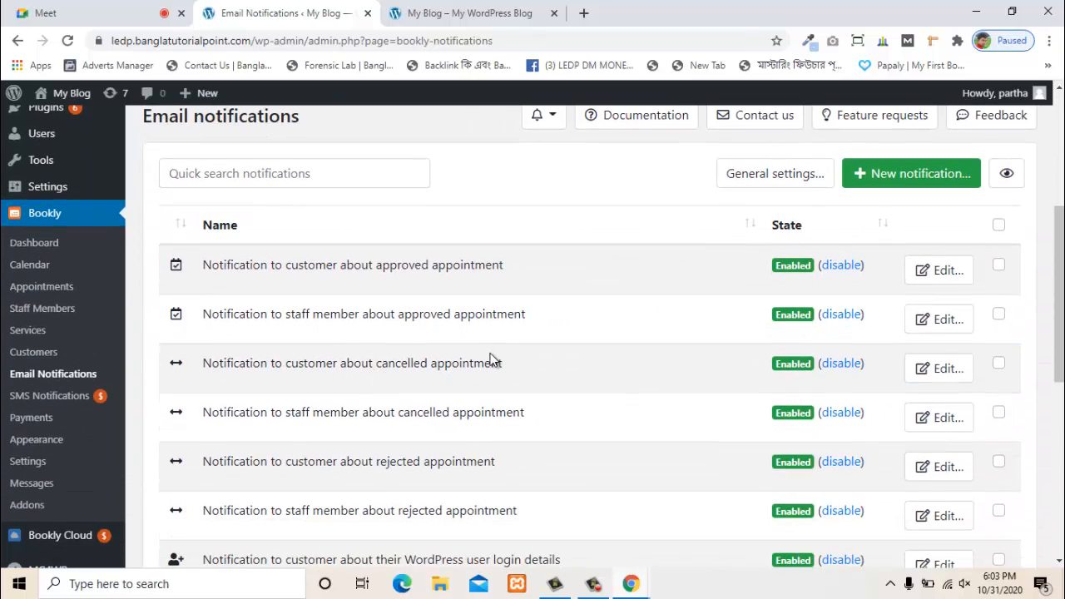
pyautogui.scroll(1, 503, 343)
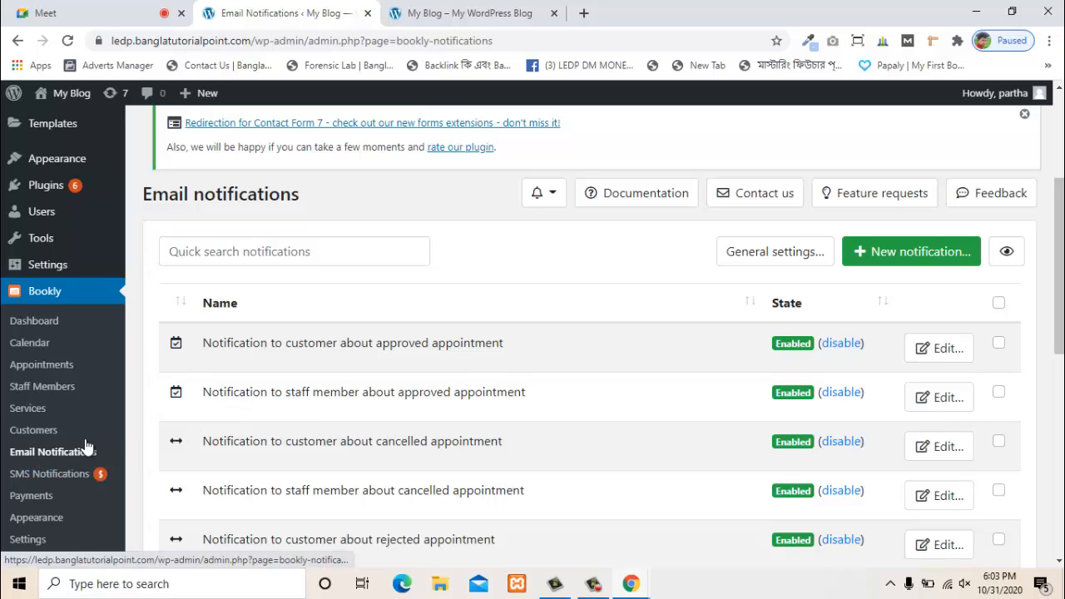
pyautogui.scroll(-1, 674, 332)
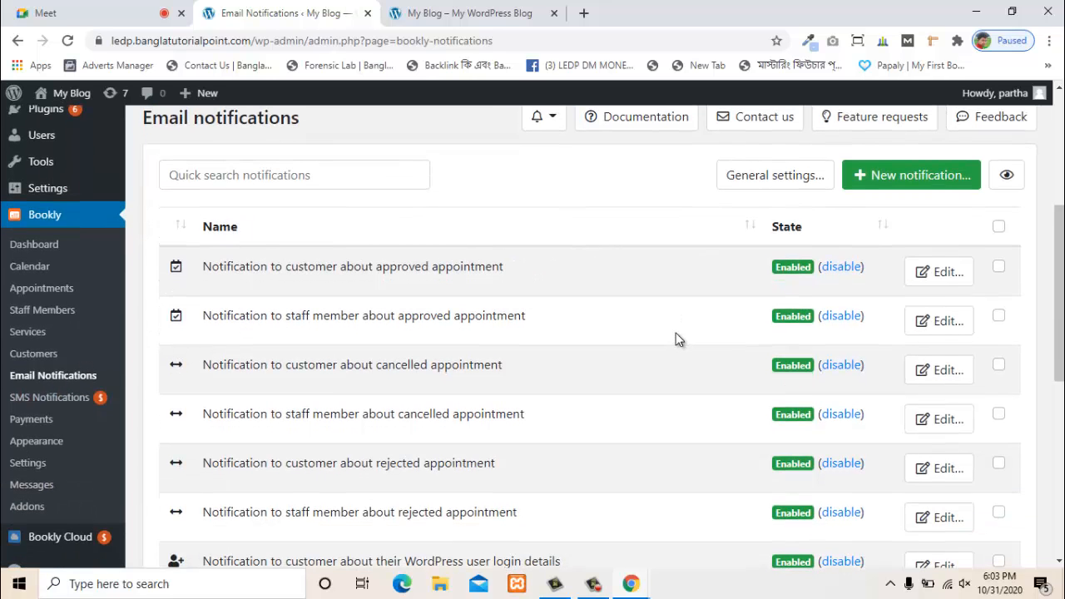
pyautogui.scroll(1, 676, 334)
pyautogui.scroll(-1, 658, 337)
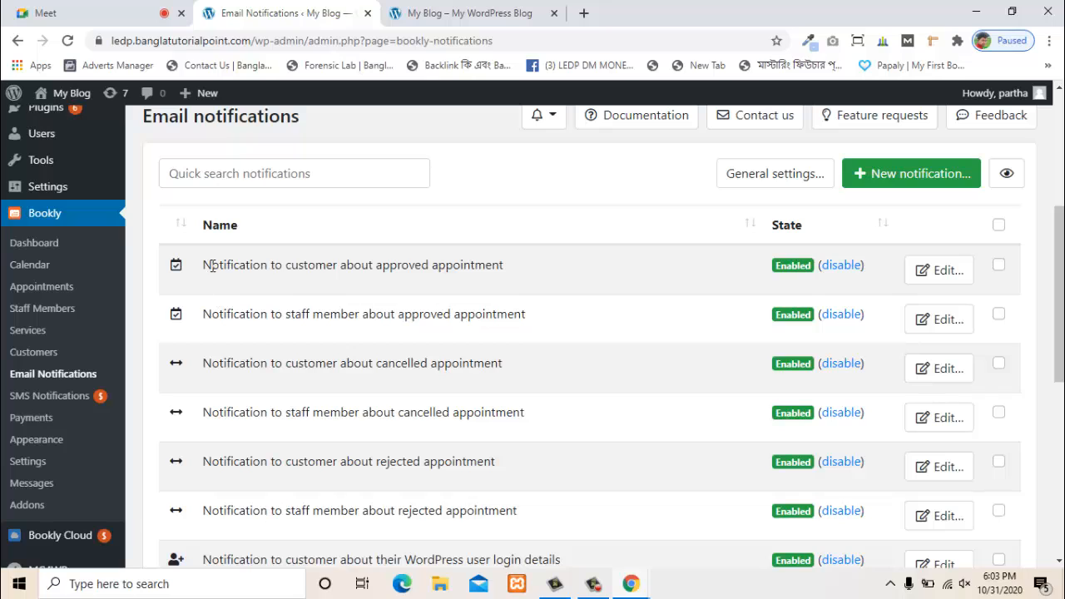
# - Sort the notifications by name, first ascending and then descending
pyautogui.moveTo(213, 265); pyautogui.dragTo(556, 276)
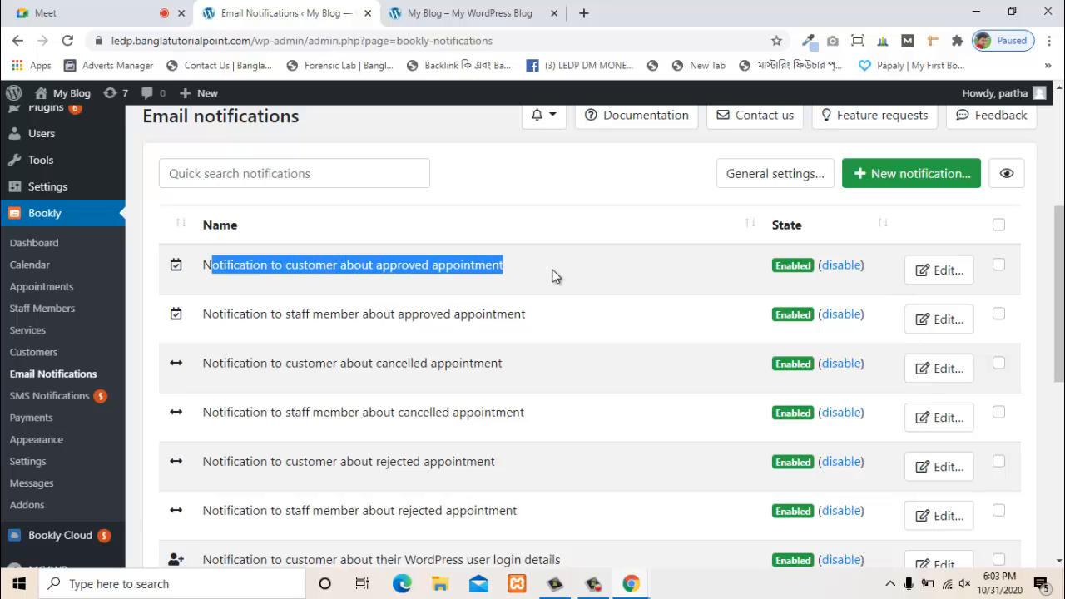
pyautogui.click(589, 221)
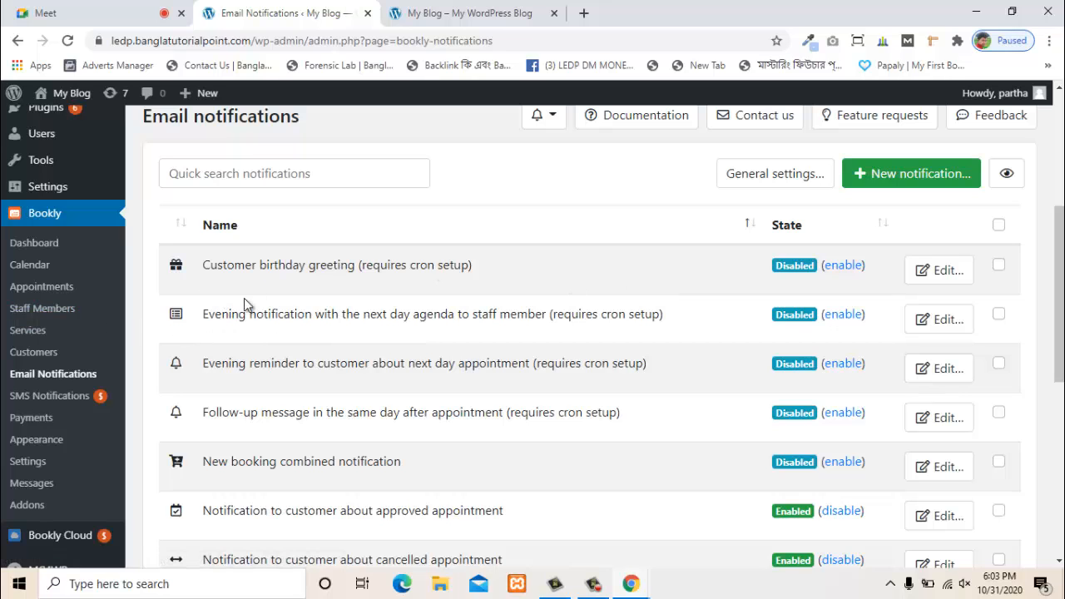
pyautogui.moveTo(209, 266); pyautogui.dragTo(356, 265)
pyautogui.click(353, 227)
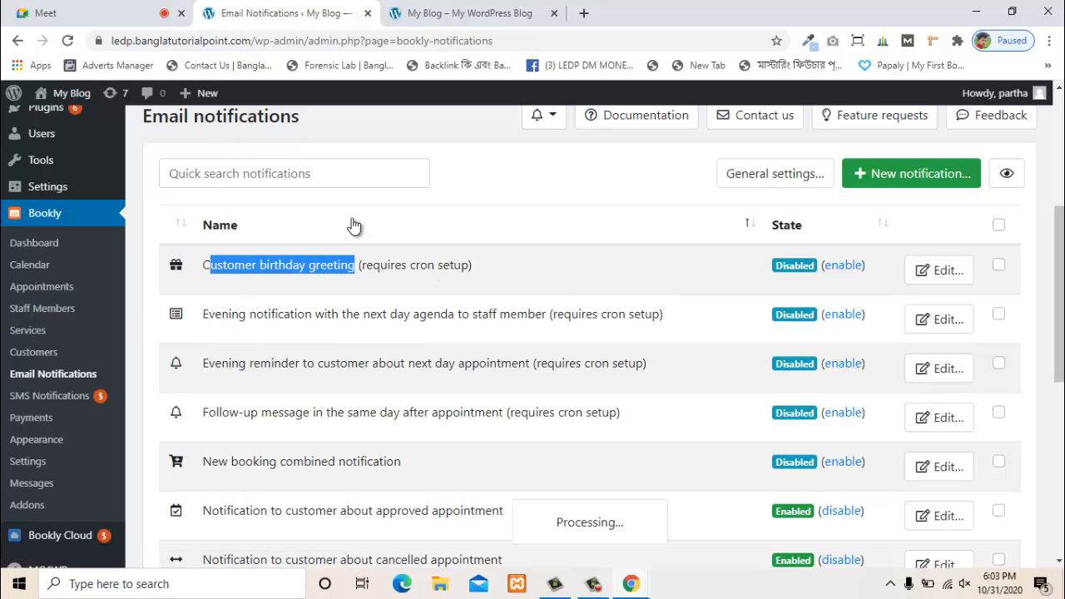
pyautogui.scroll(-6, 409, 348)
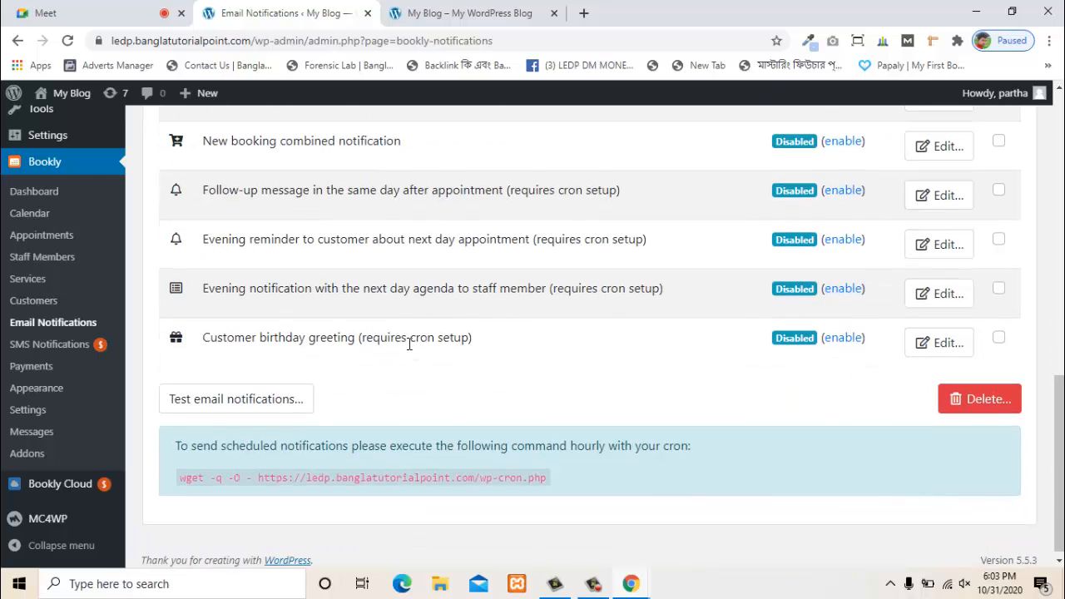
pyautogui.scroll(6, 409, 344)
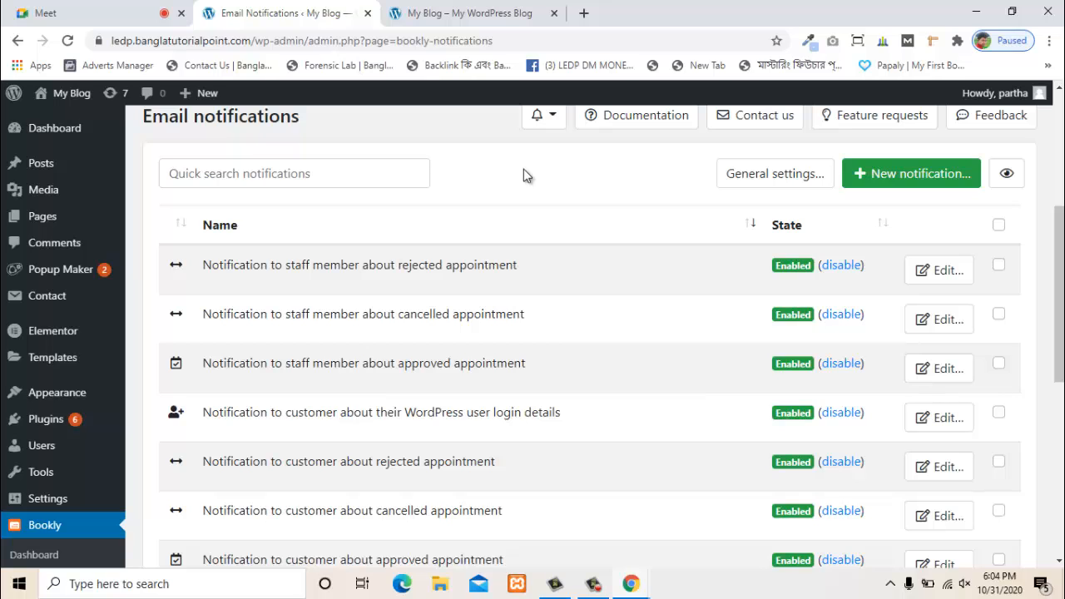
# - Return to the My Blog homepage tab showing the booking-complete confirmation and clear its text highlight
pyautogui.click(444, 12)
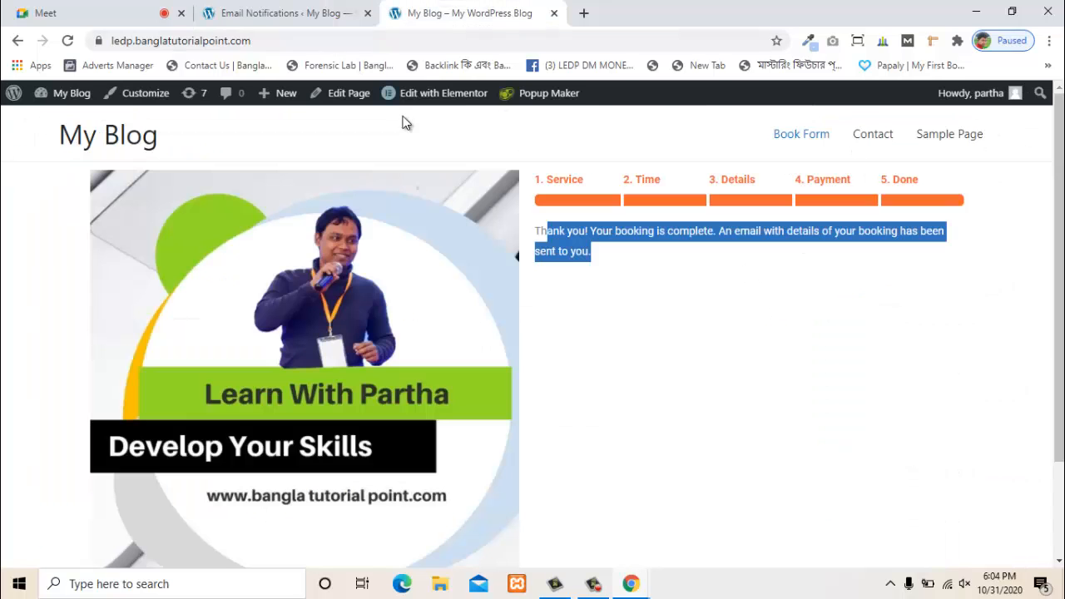
pyautogui.click(676, 203)
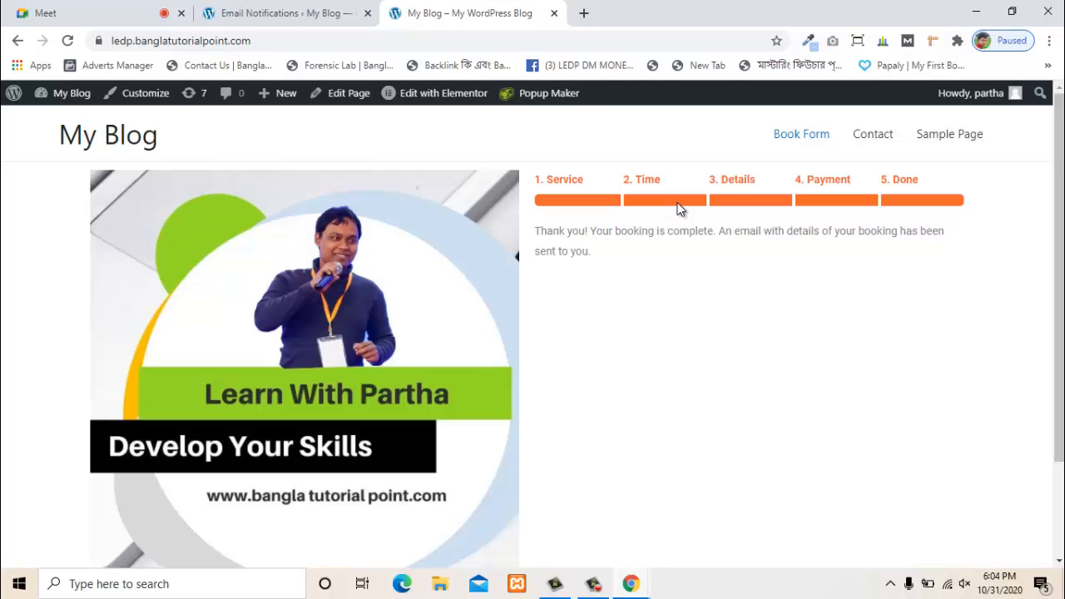